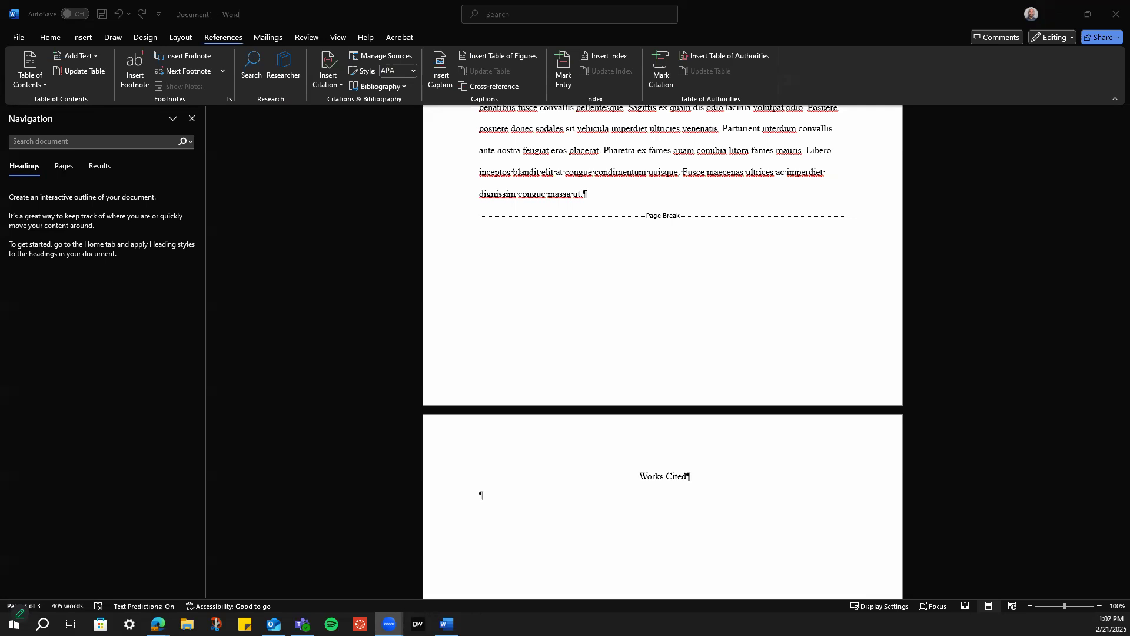
Hide the paragraph marks and other formatting symbols in the essay, and show them again
scroll(730, 406, "up", 6)
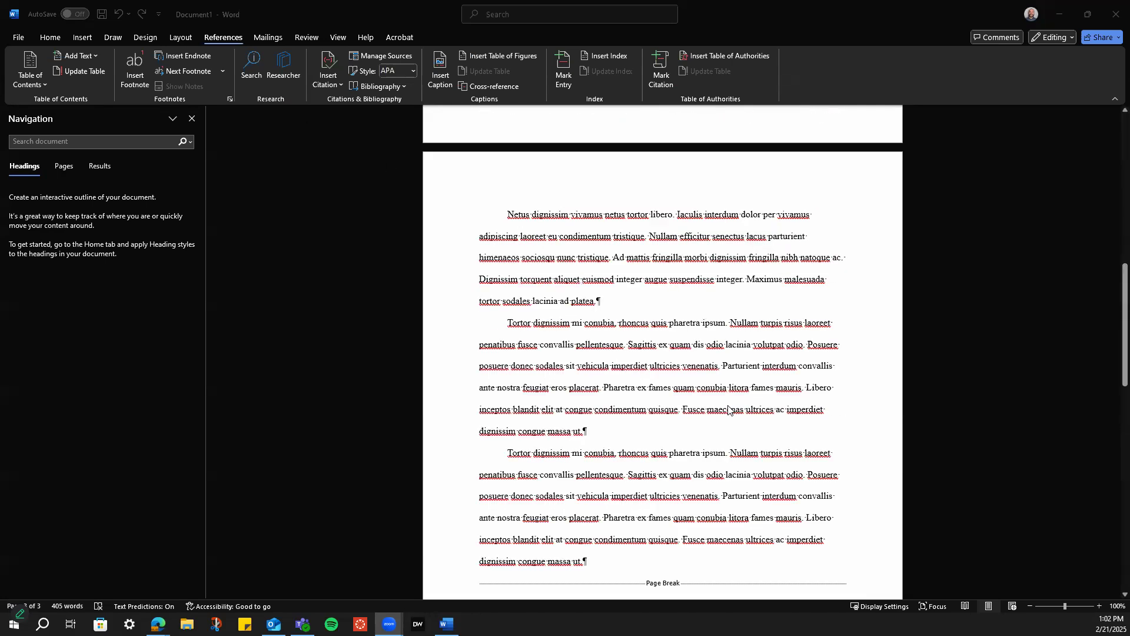
scroll(730, 410, "up", 10)
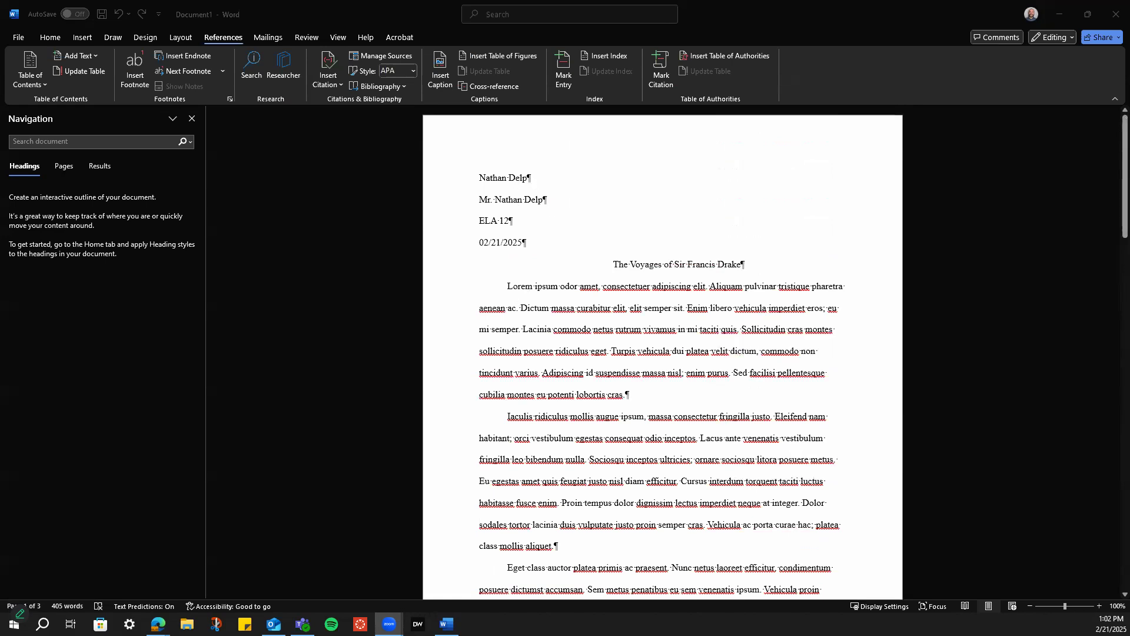
left_click(56, 38)
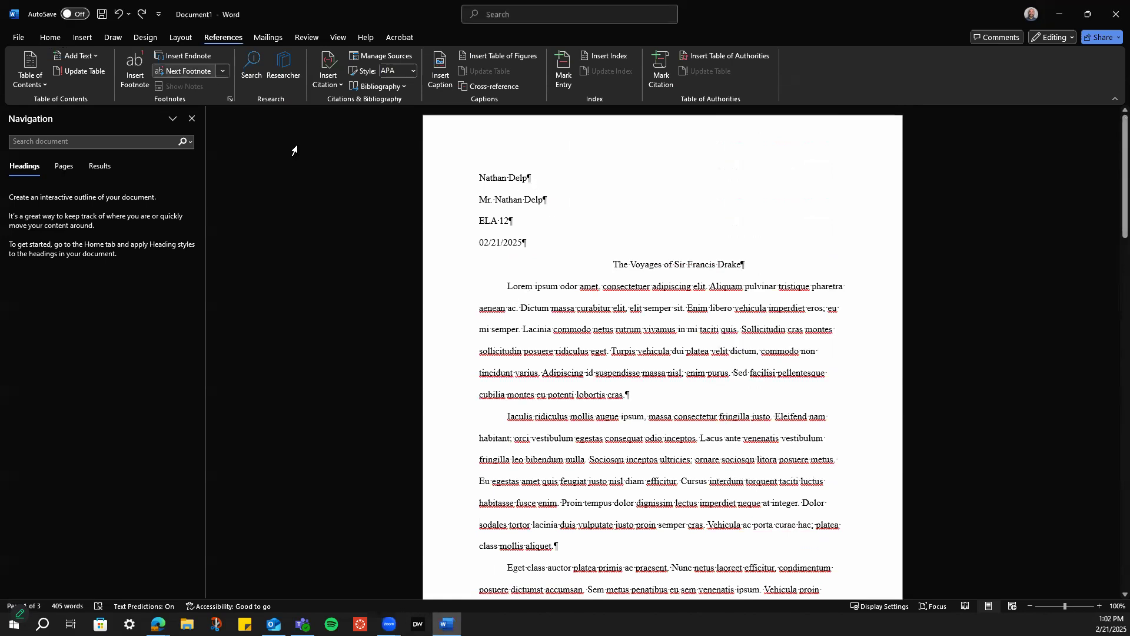
left_click(52, 37)
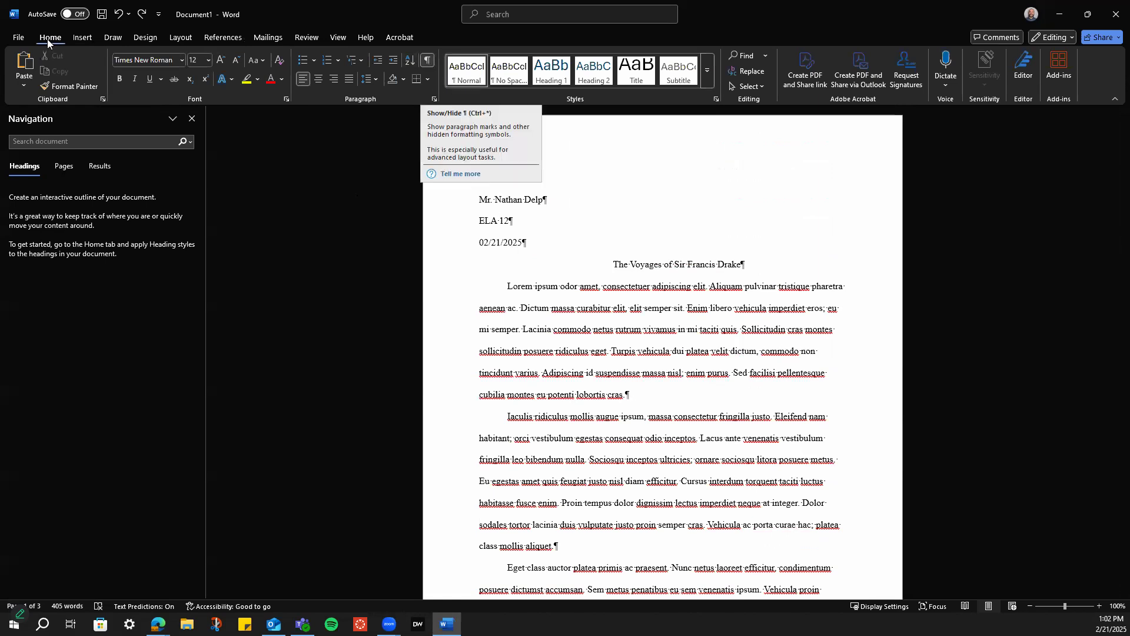
left_click(429, 63)
scroll(650, 304, "down", 10)
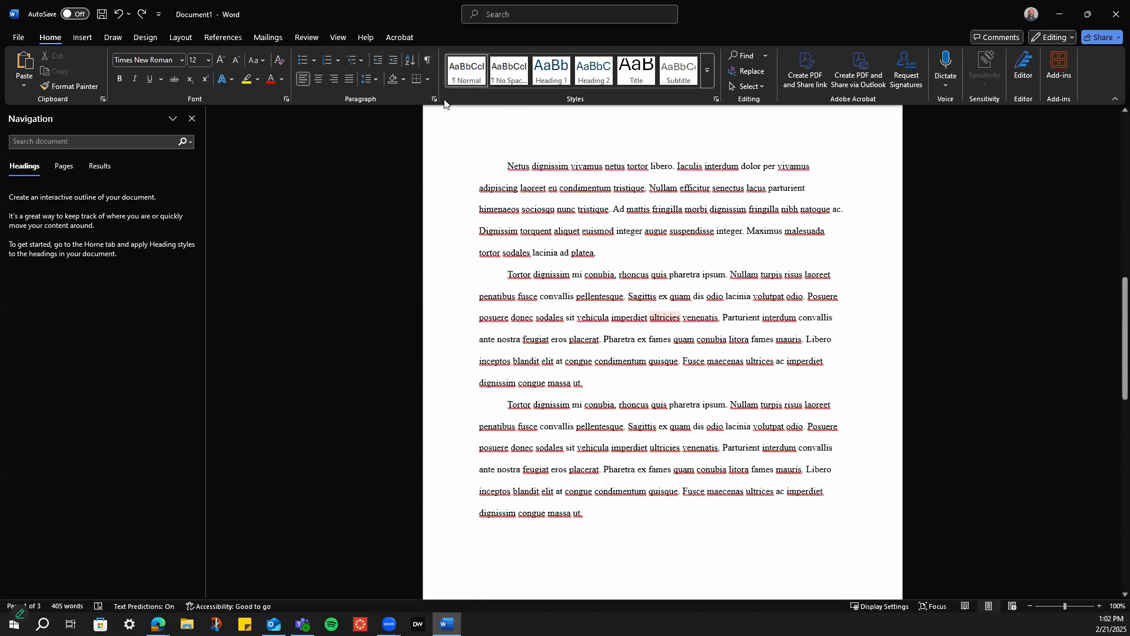
left_click(428, 58)
Review the essay's page layout from the body paragraphs through to the Works Cited page
scroll(673, 358, "up", 3)
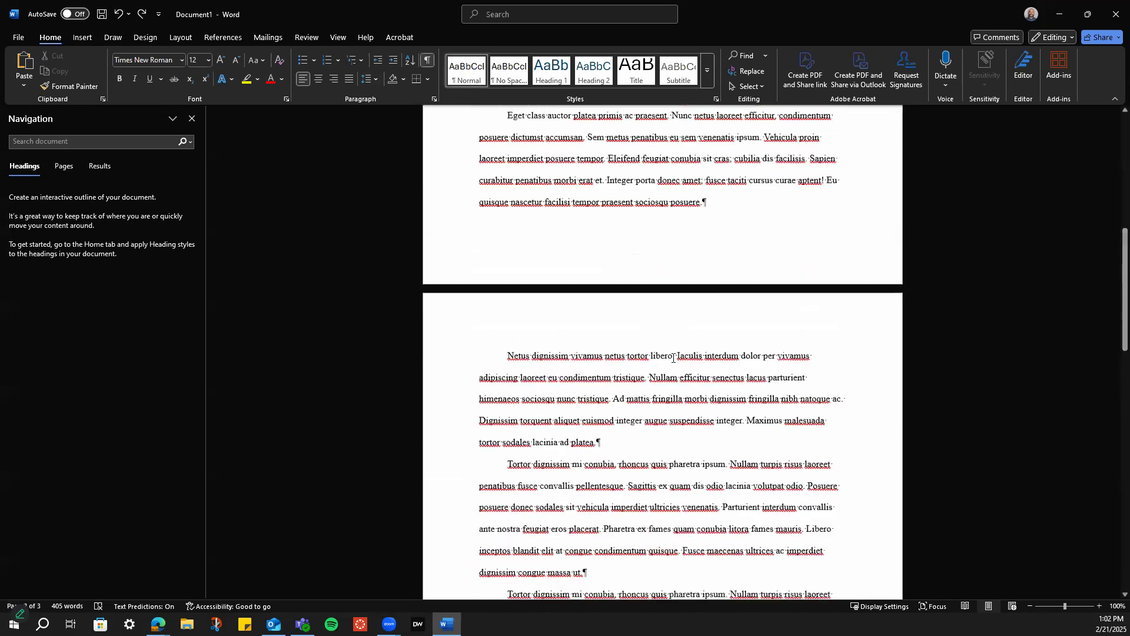
scroll(673, 357, "up", 3)
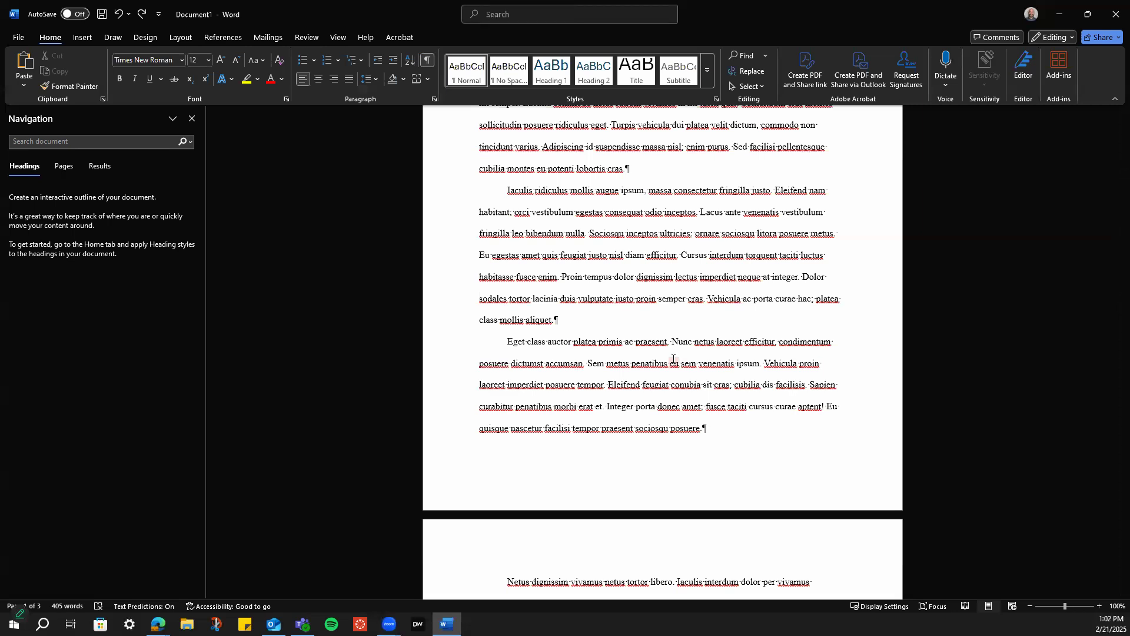
scroll(697, 368, "down", 2)
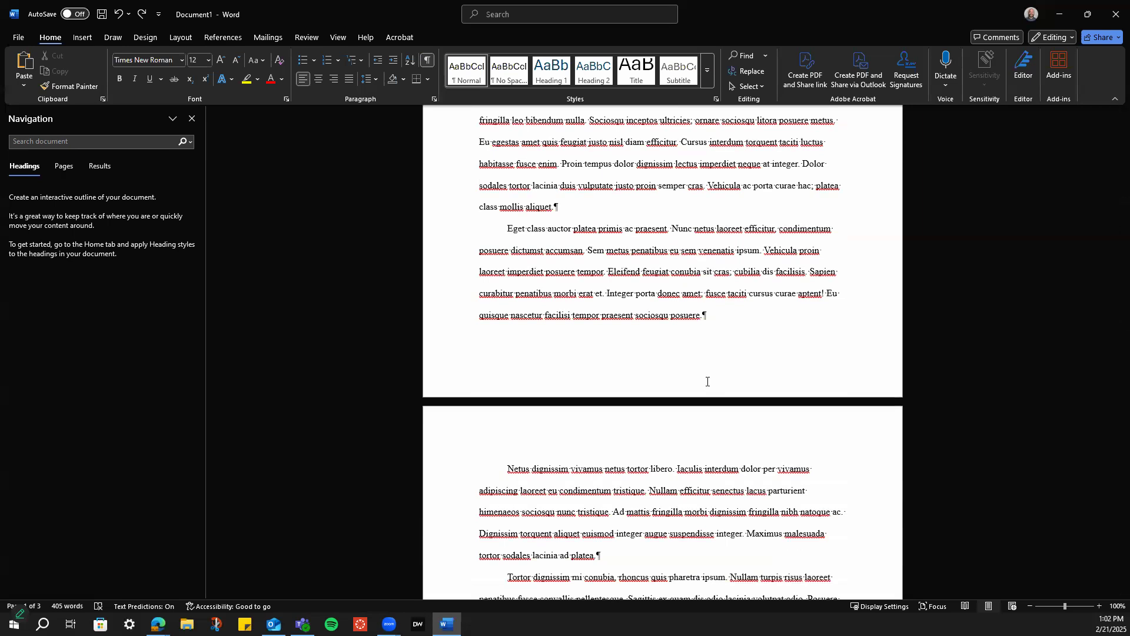
scroll(708, 382, "down", 12)
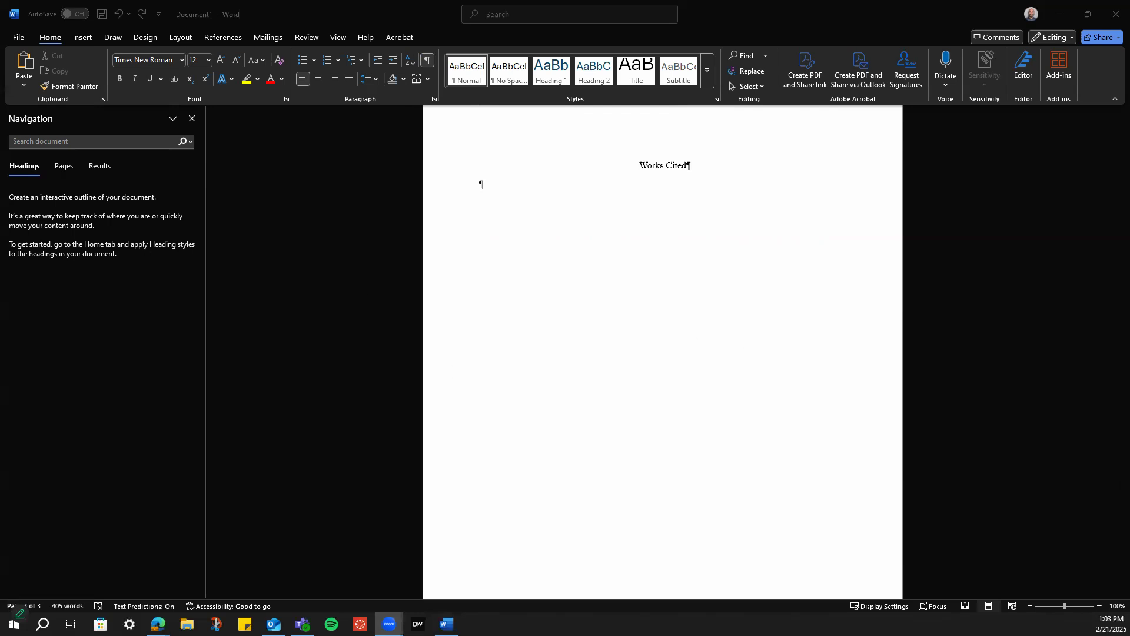
scroll(744, 303, "up", 15)
scroll(714, 355, "up", 6)
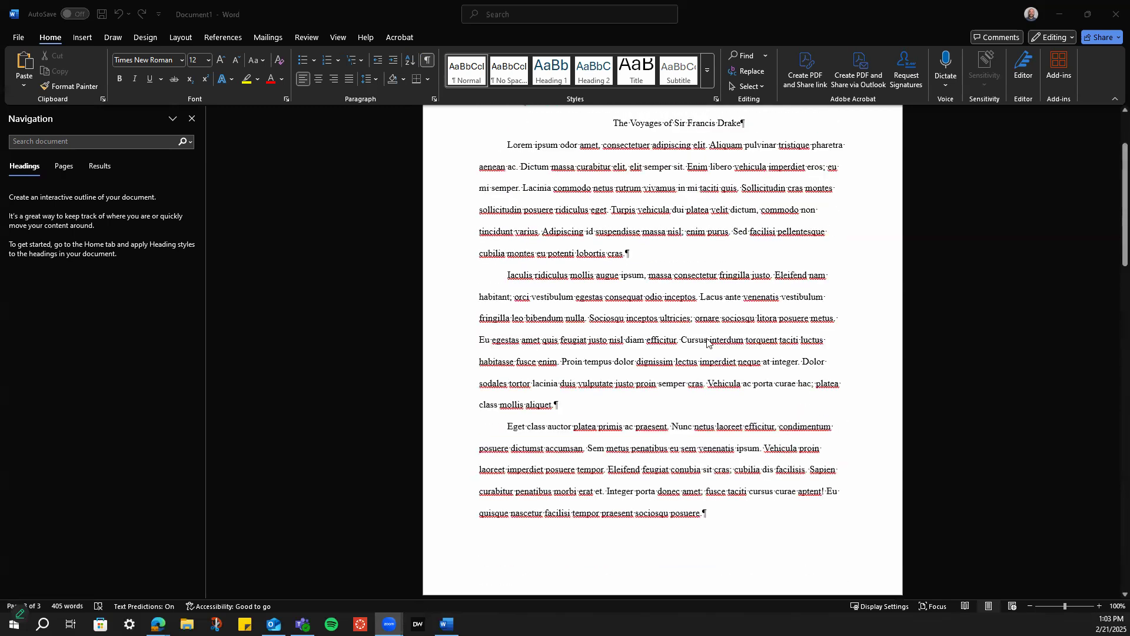
scroll(373, 371, "down", 4)
scroll(601, 399, "down", 14)
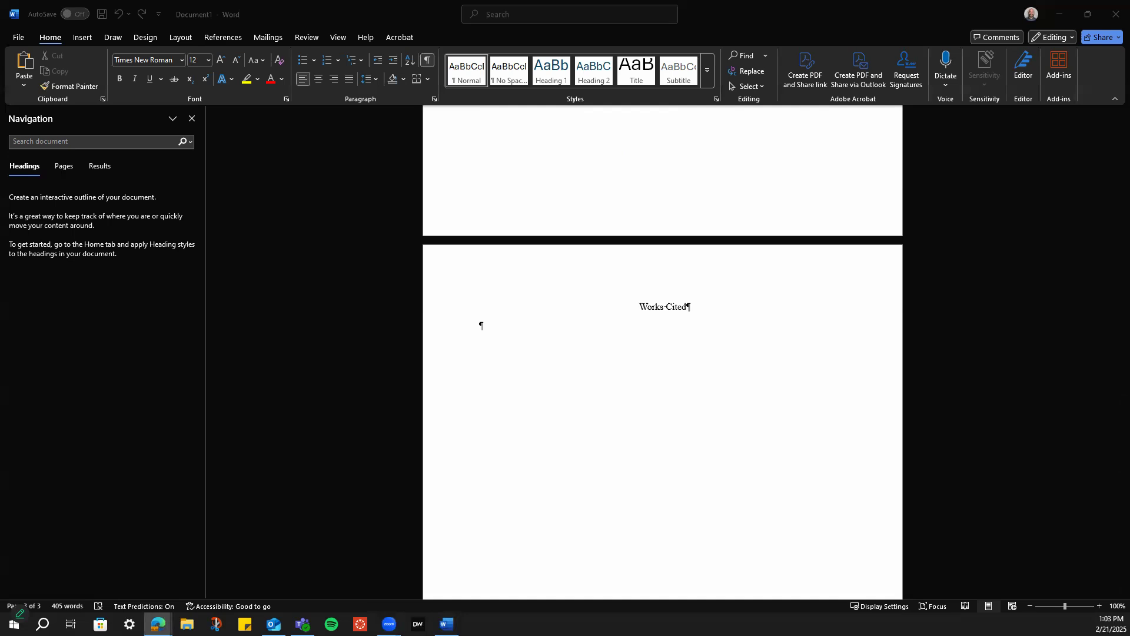
Switch to the browser and examine the heading and author details of the Britannica article on Sir Francis Drake
left_click_drag(0, 292, 648, 150)
scroll(414, 225, "down", 2)
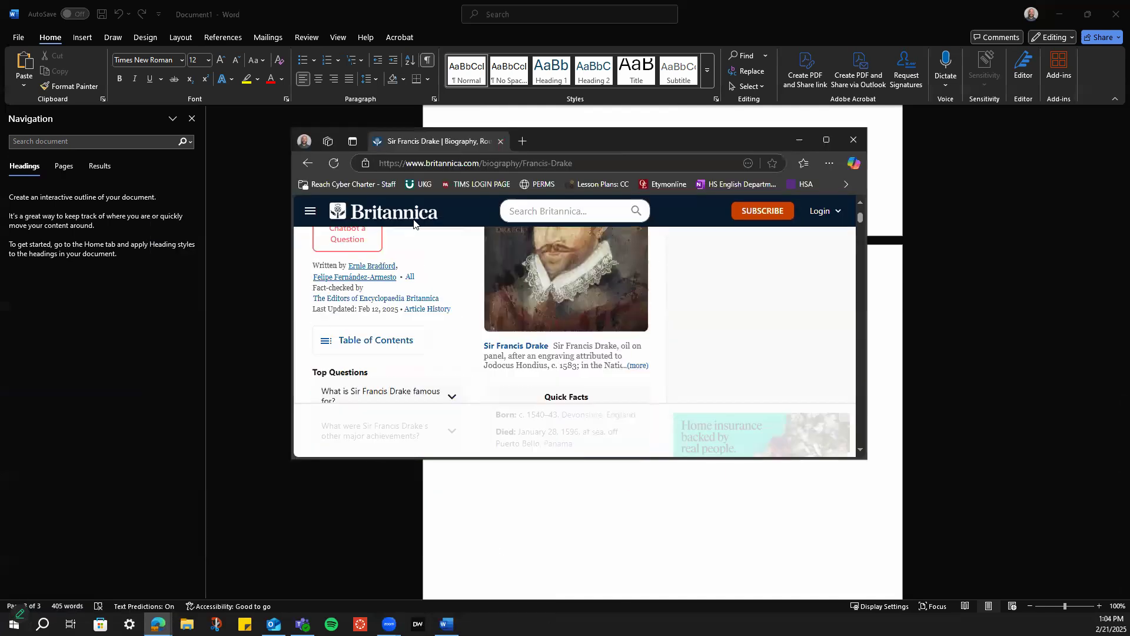
scroll(589, 329, "down", 5)
scroll(648, 330, "up", 7)
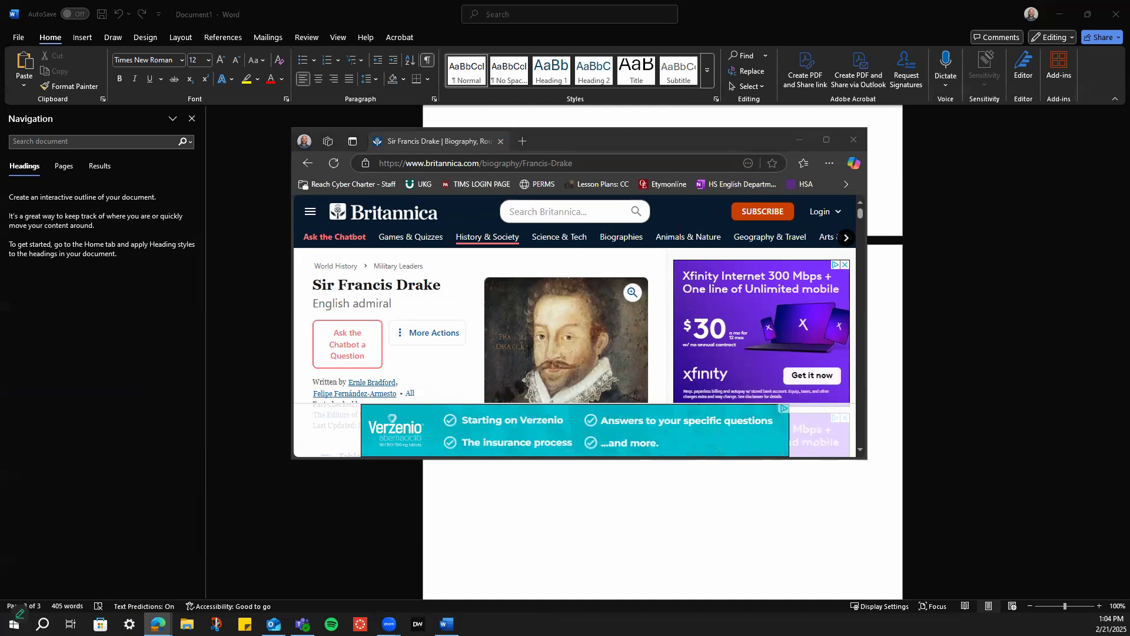
Bring up the Historic UK article on Sir Francis Drake, maximize the browser window and examine the article's header
left_click_drag(0, 189, 647, 142)
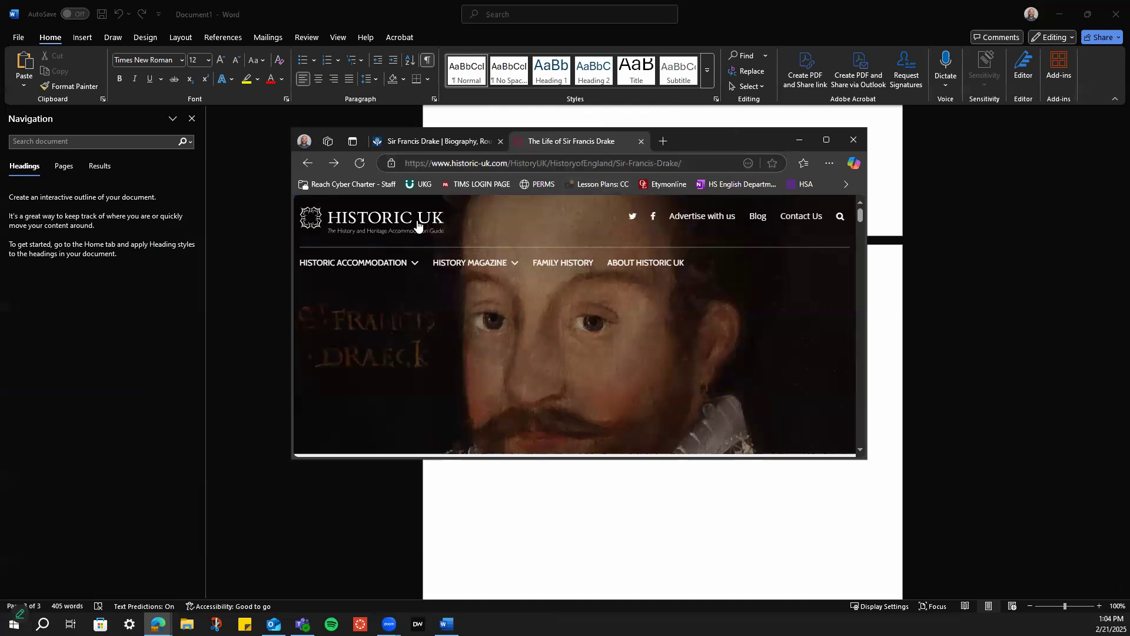
scroll(517, 276, "down", 5)
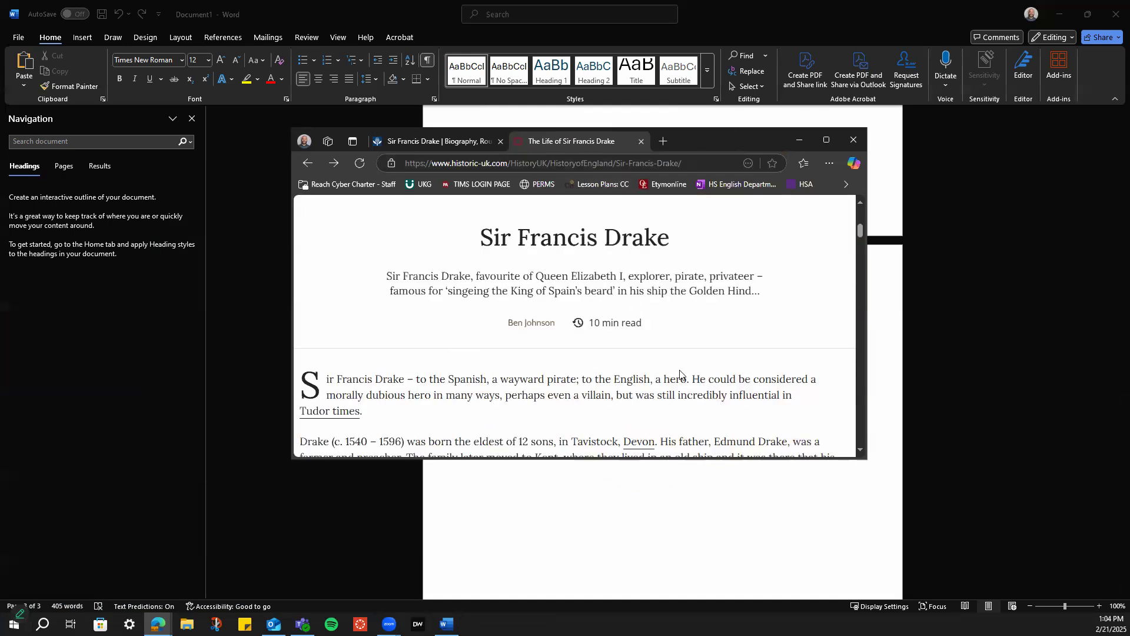
scroll(650, 362, "up", 1)
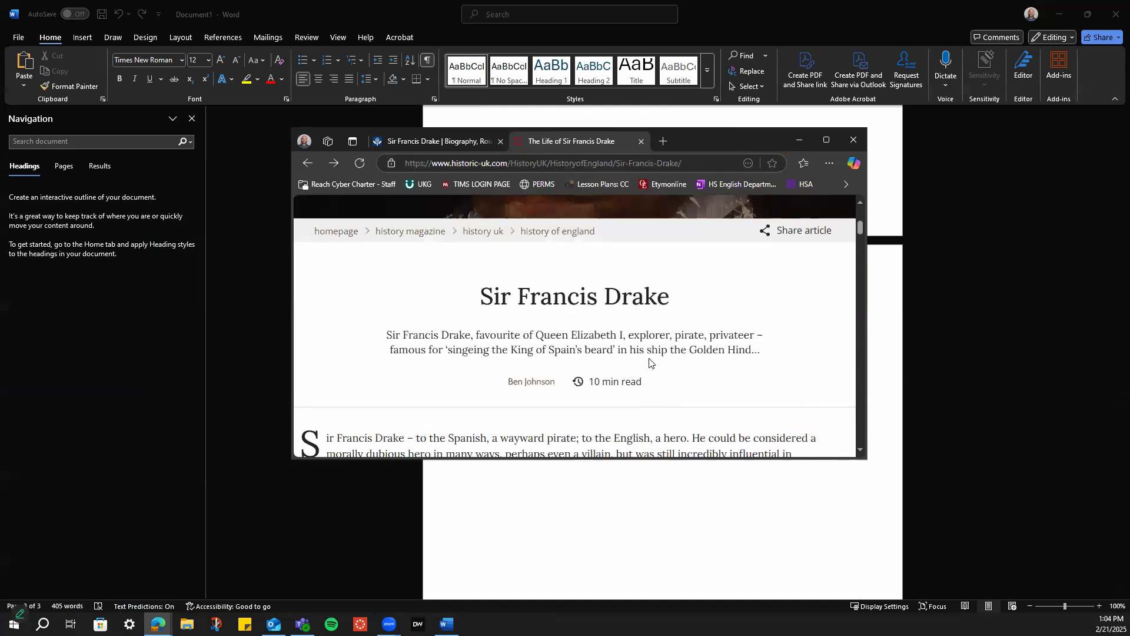
left_click(828, 140)
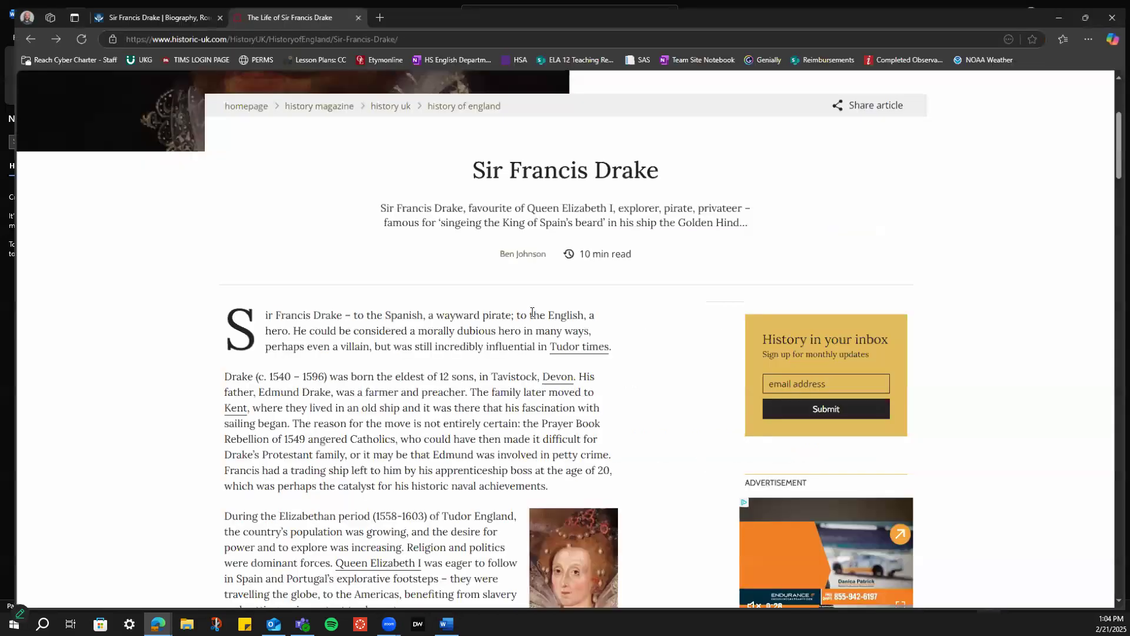
scroll(523, 359, "up", 4)
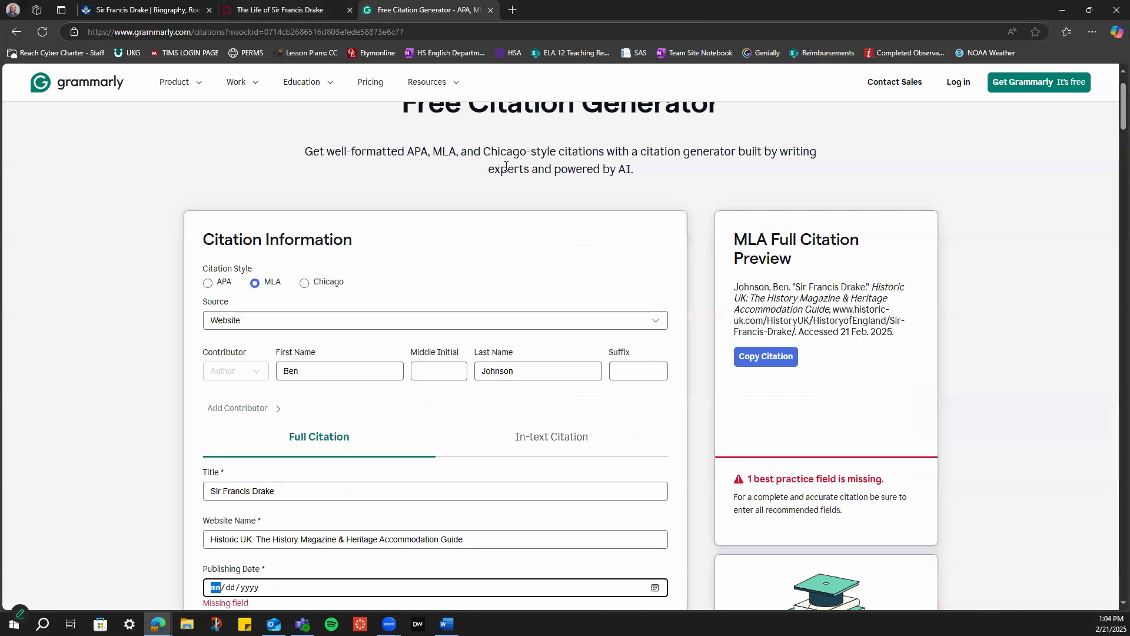
Go to the Grammarly citation generator and examine the citation form and MLA full citation preview for the Historic UK article
scroll(513, 266, "up", 1)
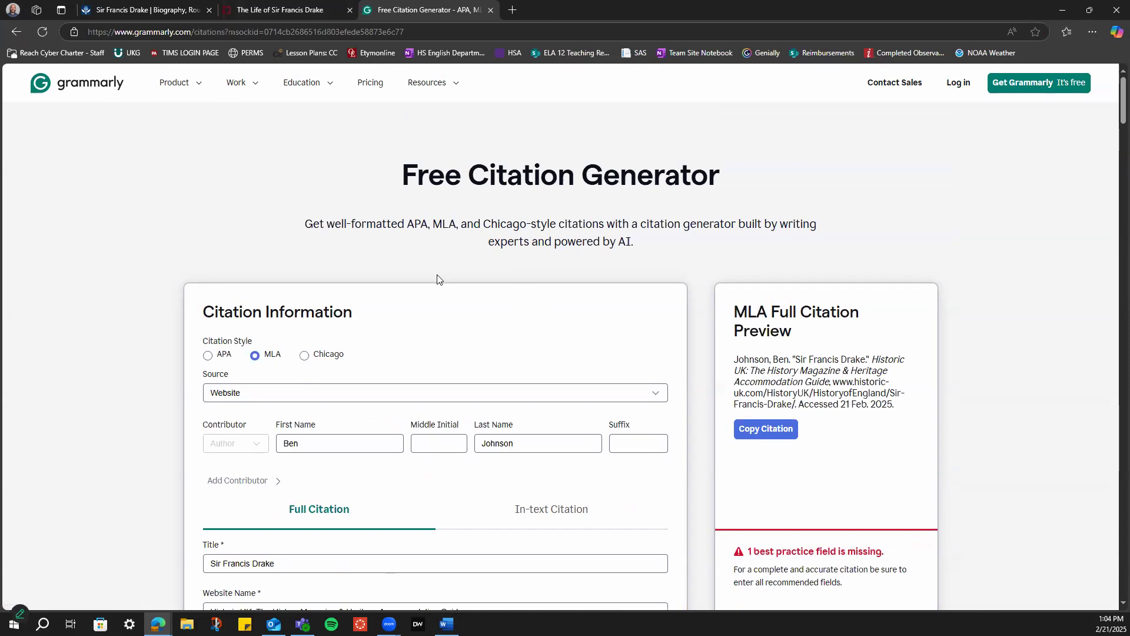
scroll(447, 307, "down", 2)
scroll(446, 309, "down", 2)
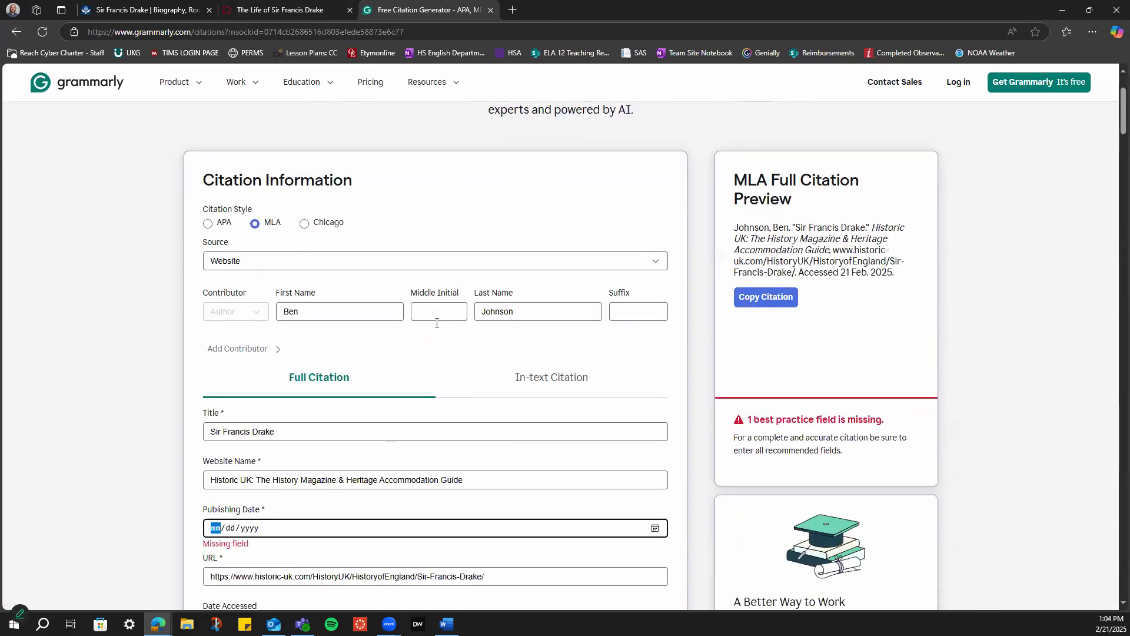
scroll(404, 369, "up", 4)
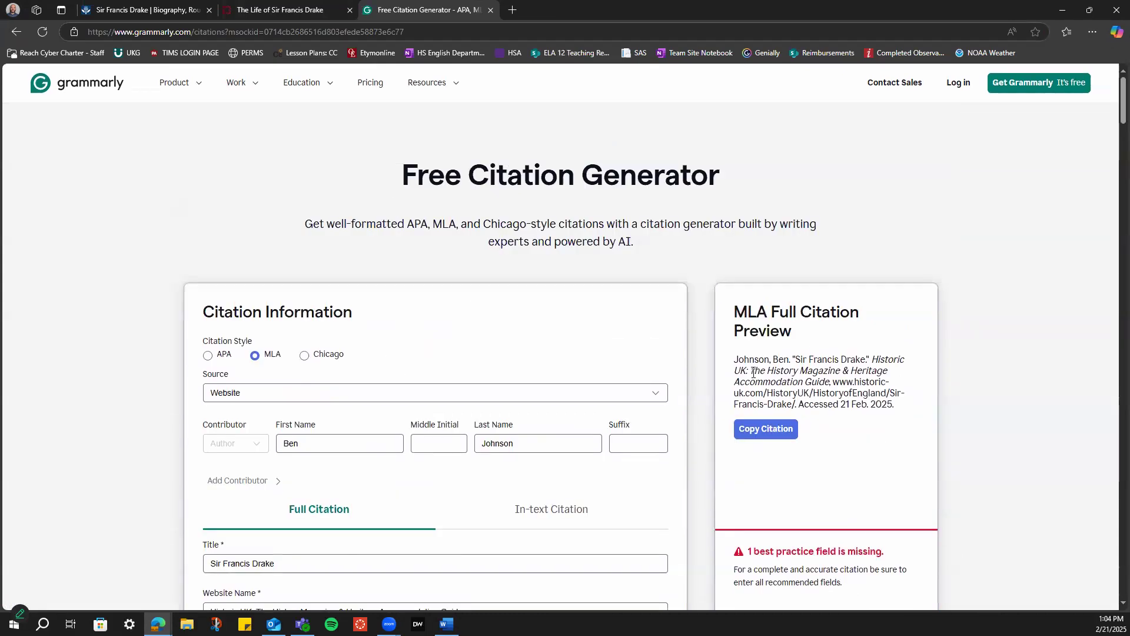
Return to the Historic UK article and examine its title, author line and publication details
left_click(290, 12)
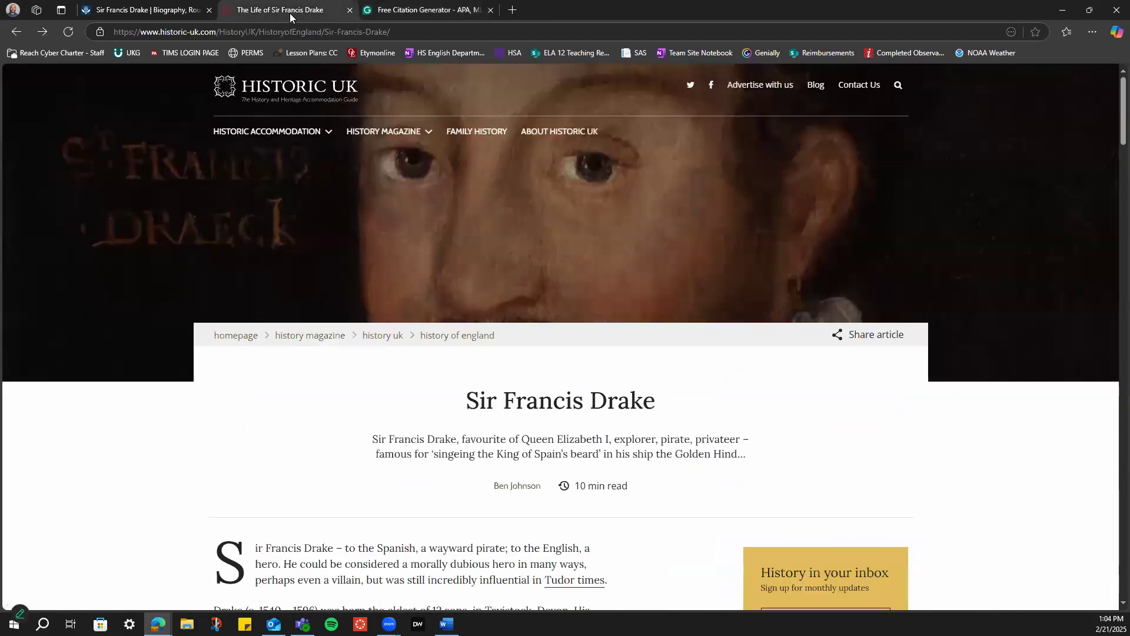
scroll(397, 210, "down", 2)
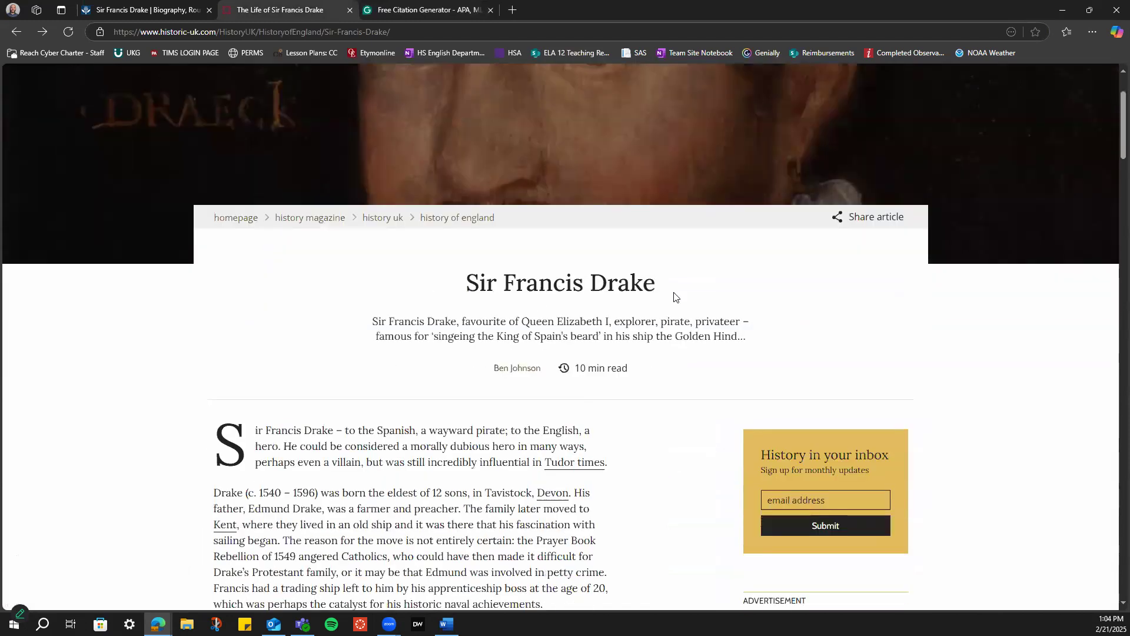
scroll(411, 335, "down", 1)
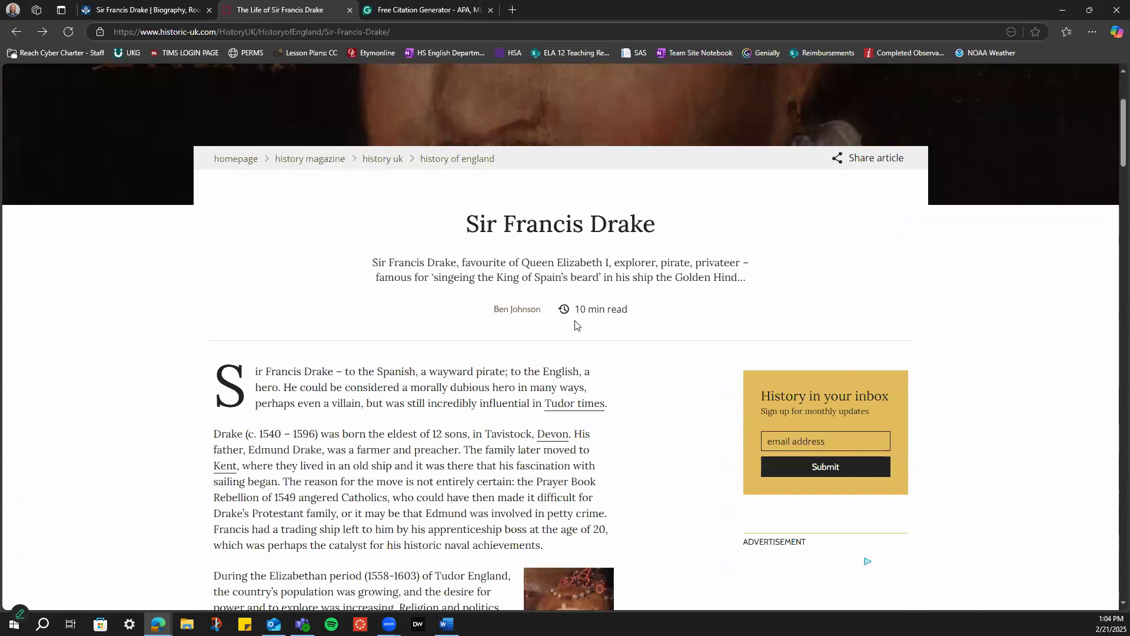
Choose Website as the source type in the Grammarly citation generator
left_click(421, 12)
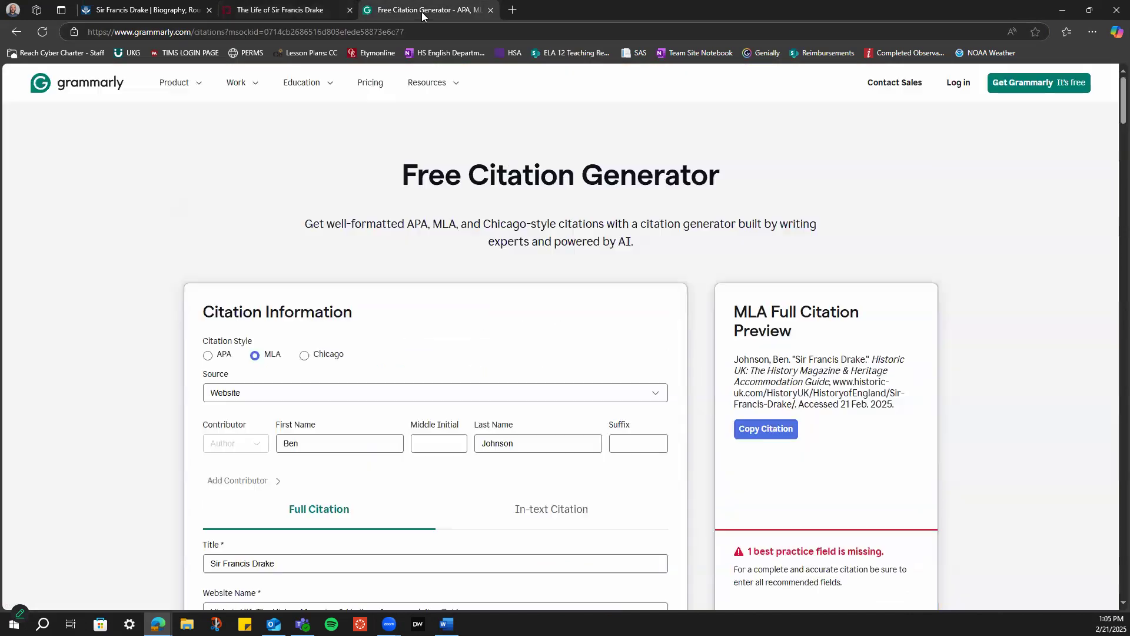
scroll(630, 250, "down", 1)
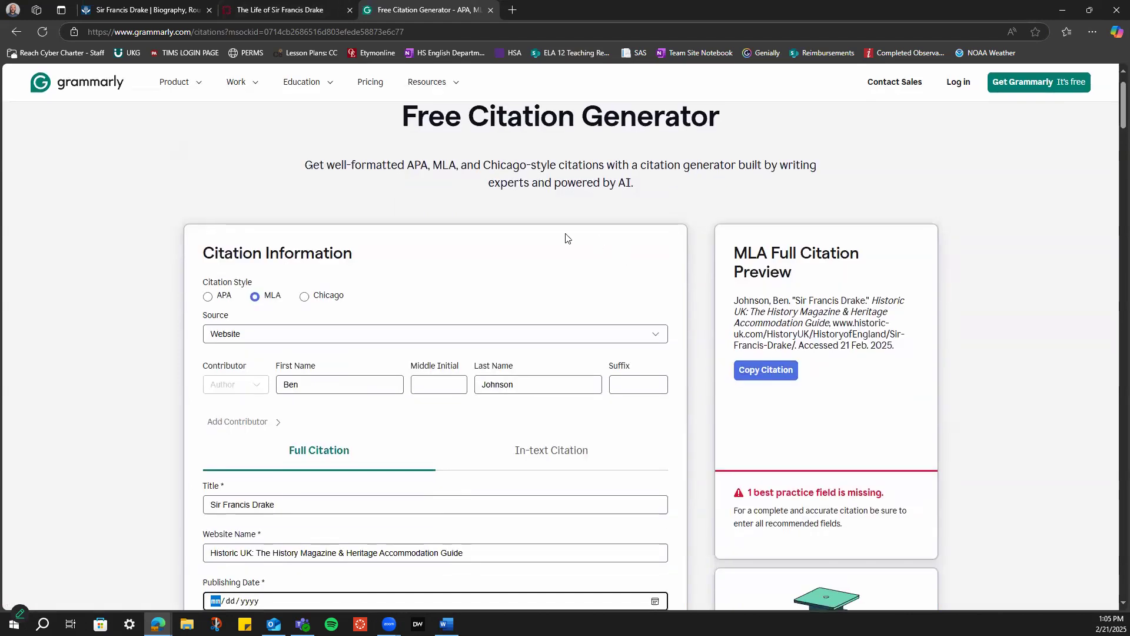
left_click(274, 334)
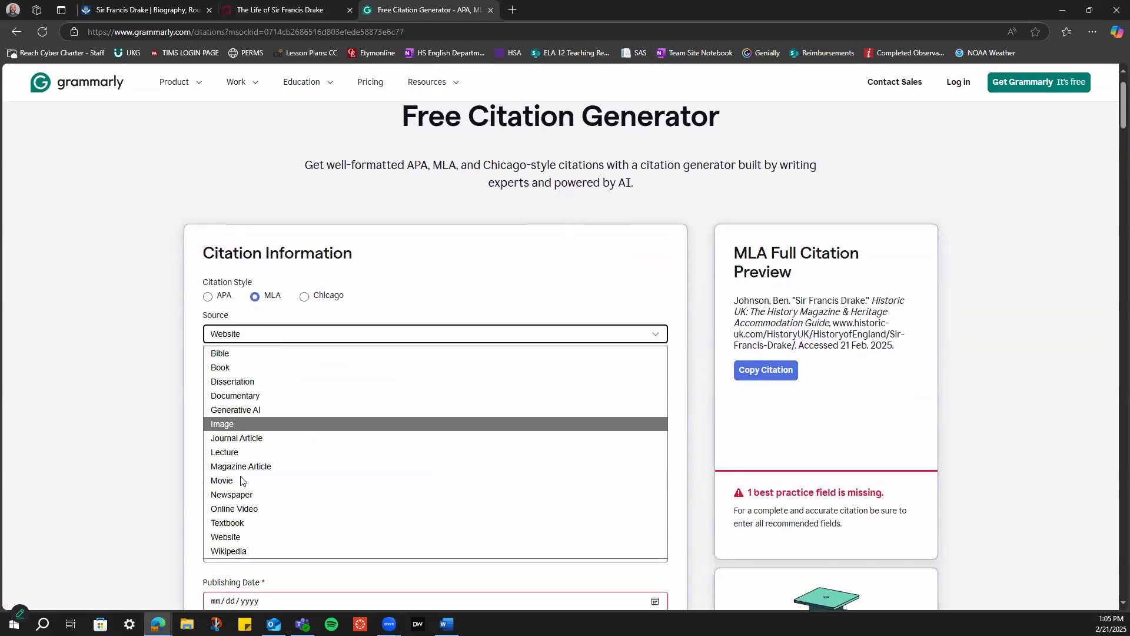
left_click(250, 537)
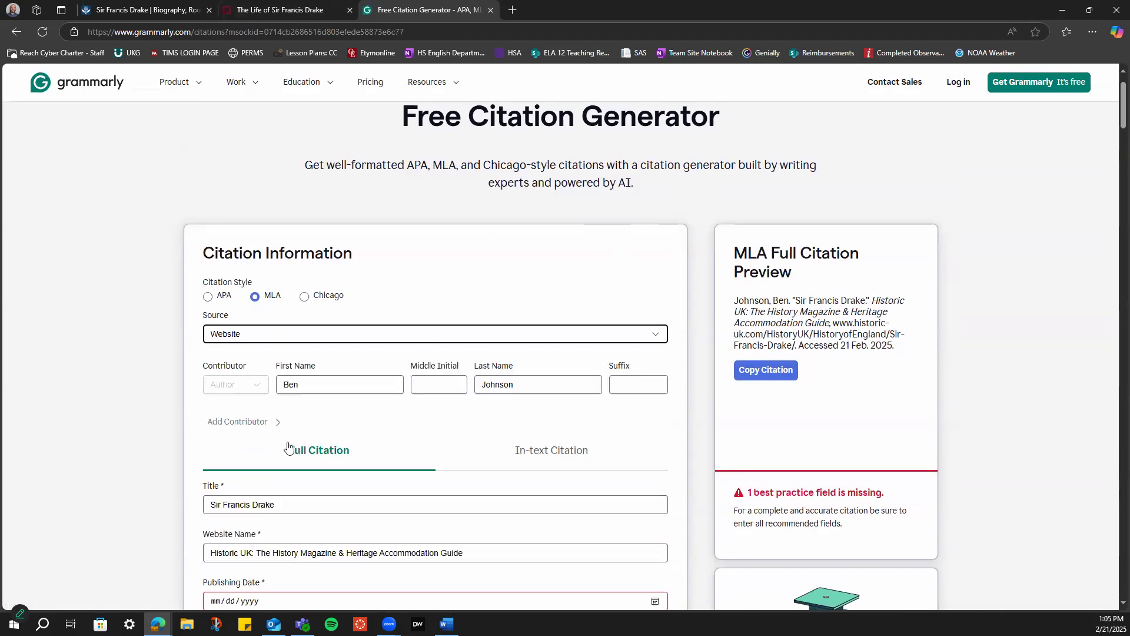
Examine the citation form's contributor fields and look up the authors credited in the Britannica article
scroll(348, 440, "down", 5)
scroll(365, 412, "up", 4)
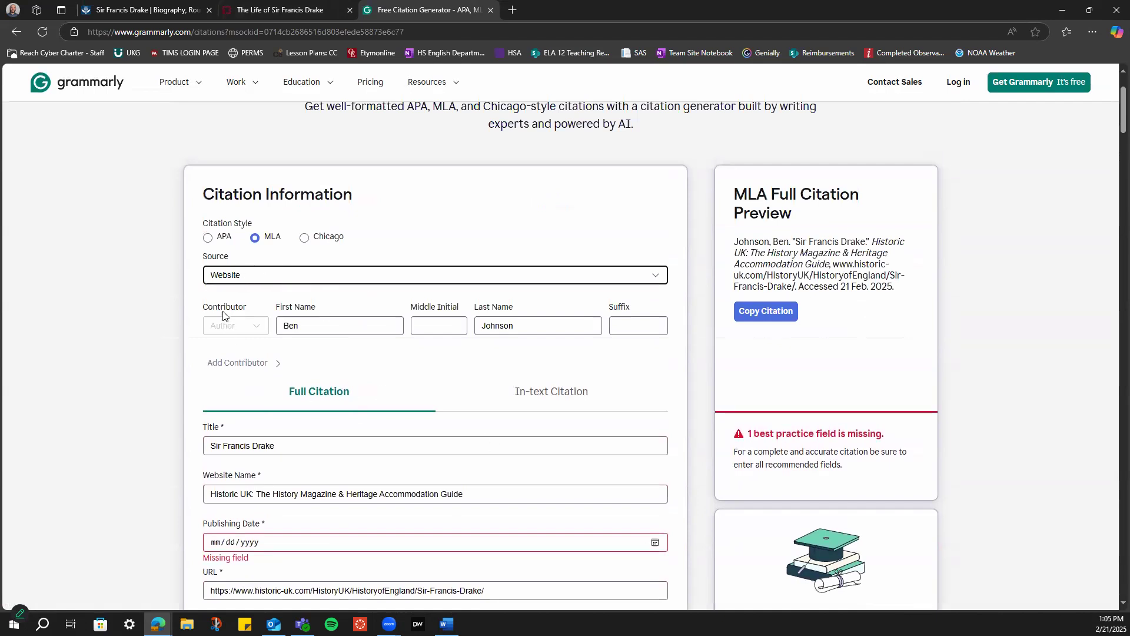
left_click(252, 331)
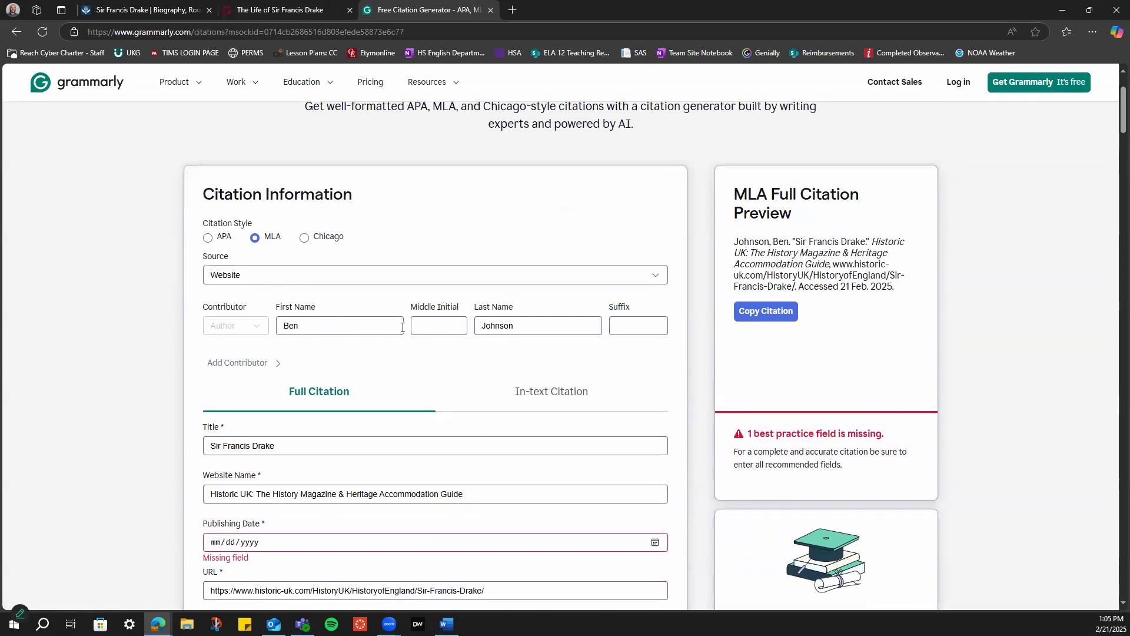
left_click(292, 12)
left_click(111, 12)
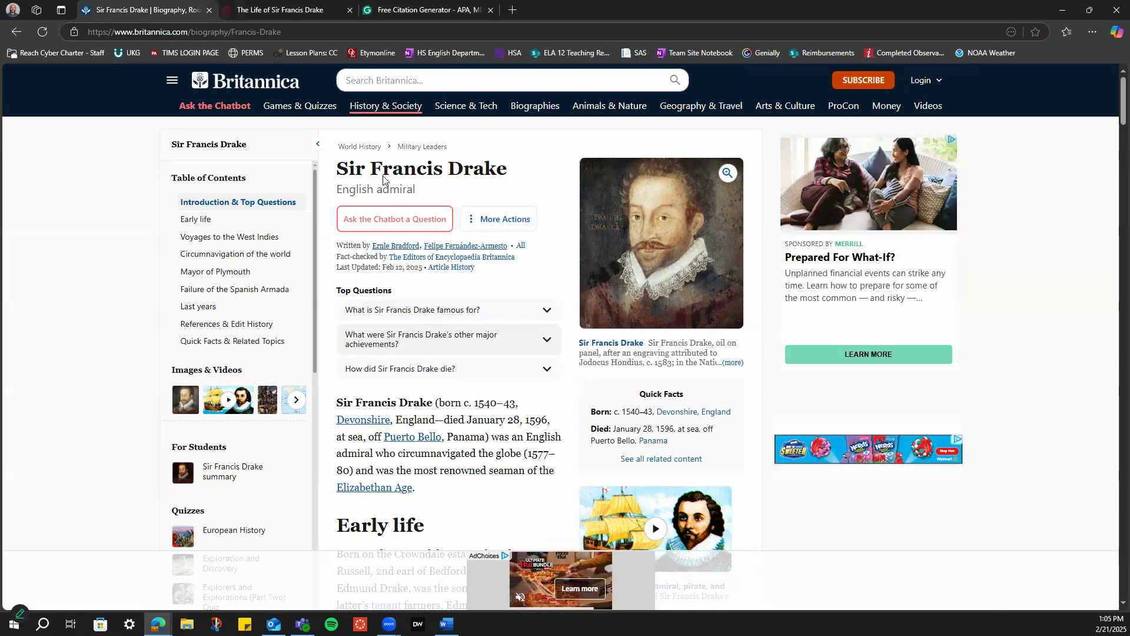
left_click(417, 12)
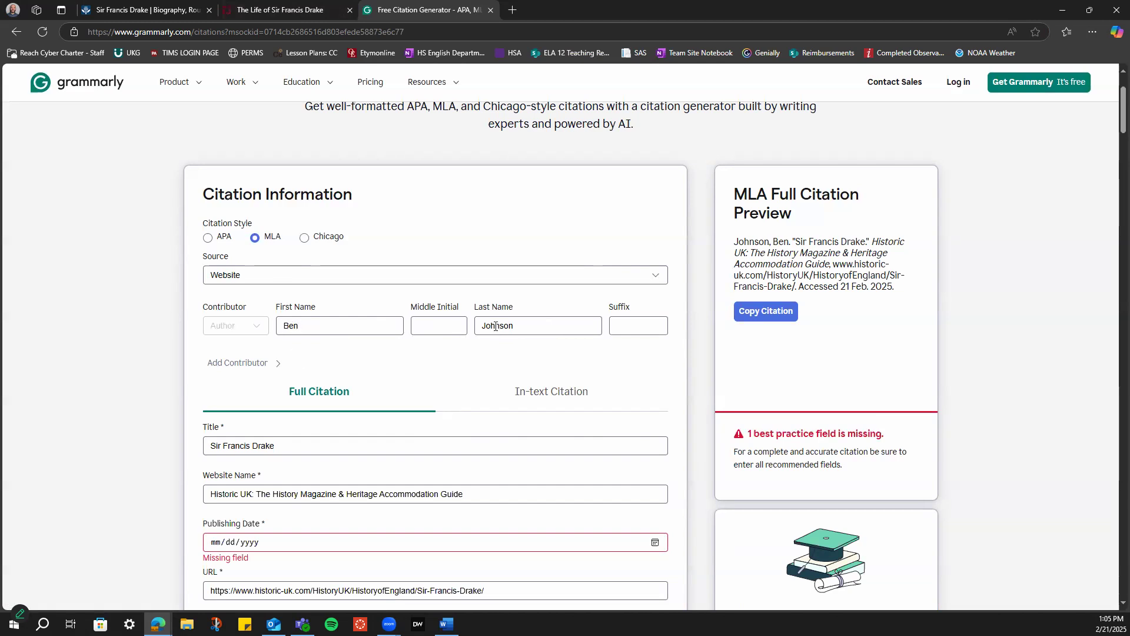
Check the Historic UK article's author and title against the name and title fields in the citation form
left_click(279, 10)
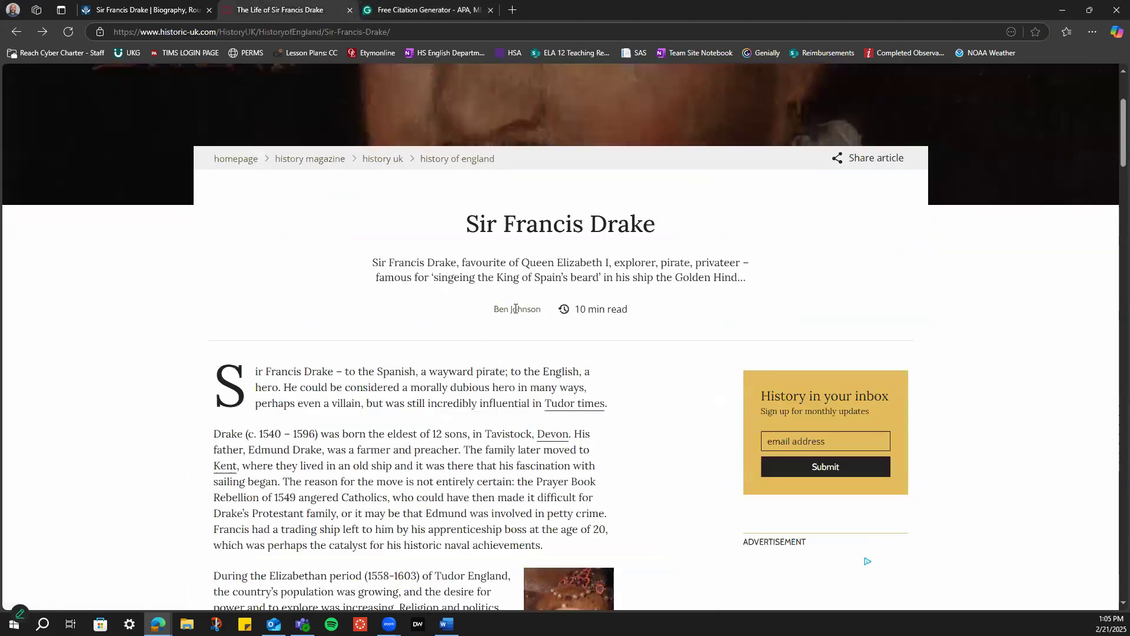
left_click(430, 10)
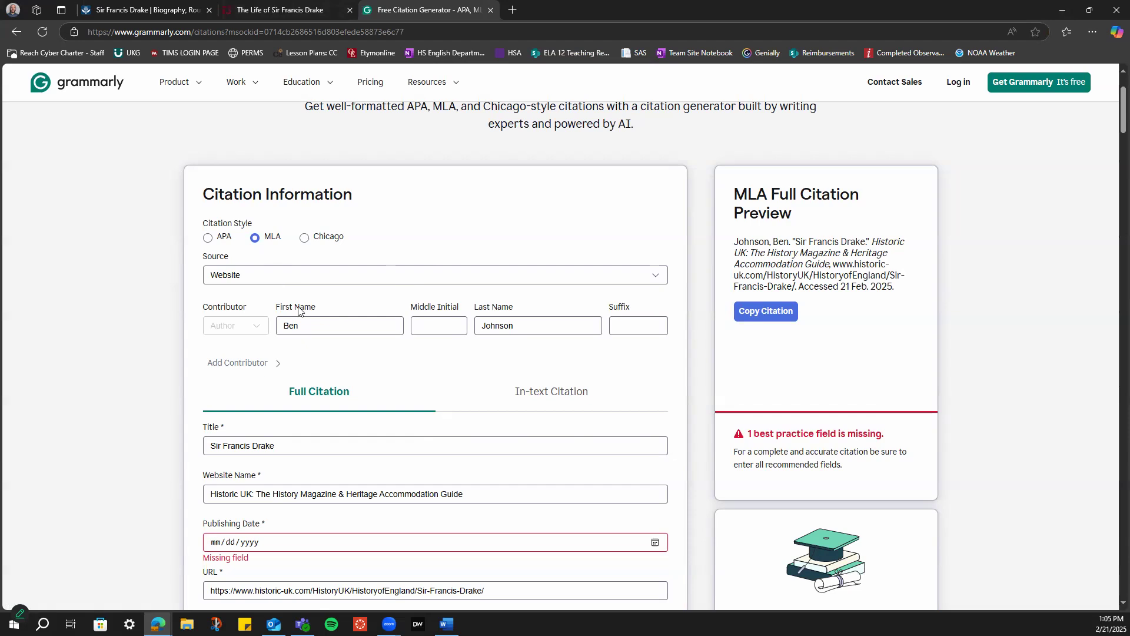
scroll(328, 396, "down", 3)
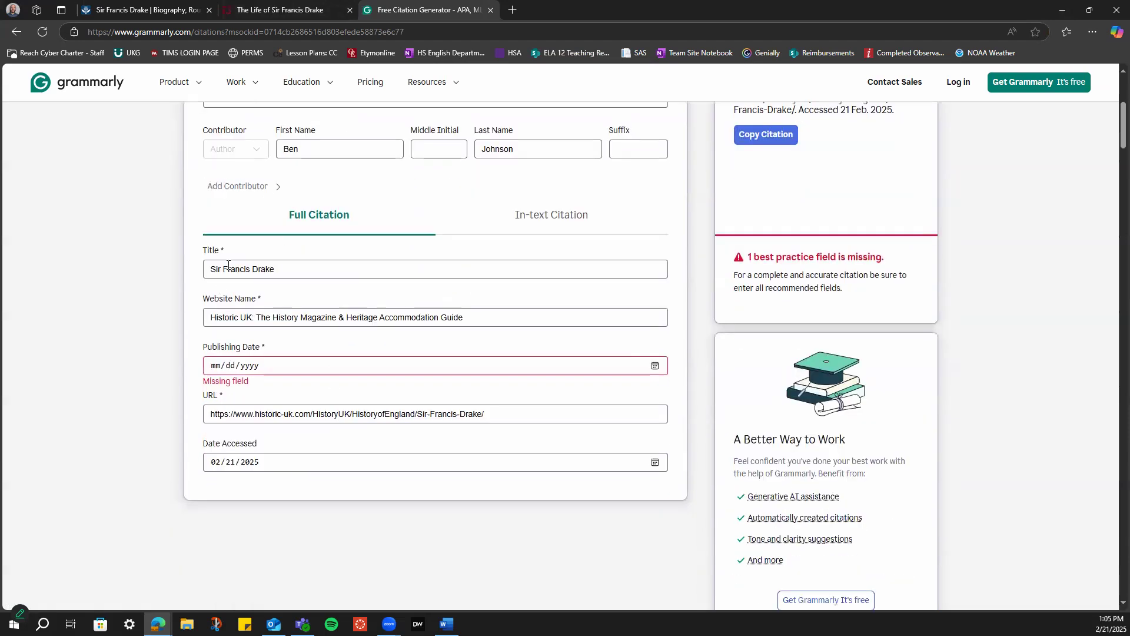
Check the Historic UK article's heading against the title entered in the citation form
left_click(277, 10)
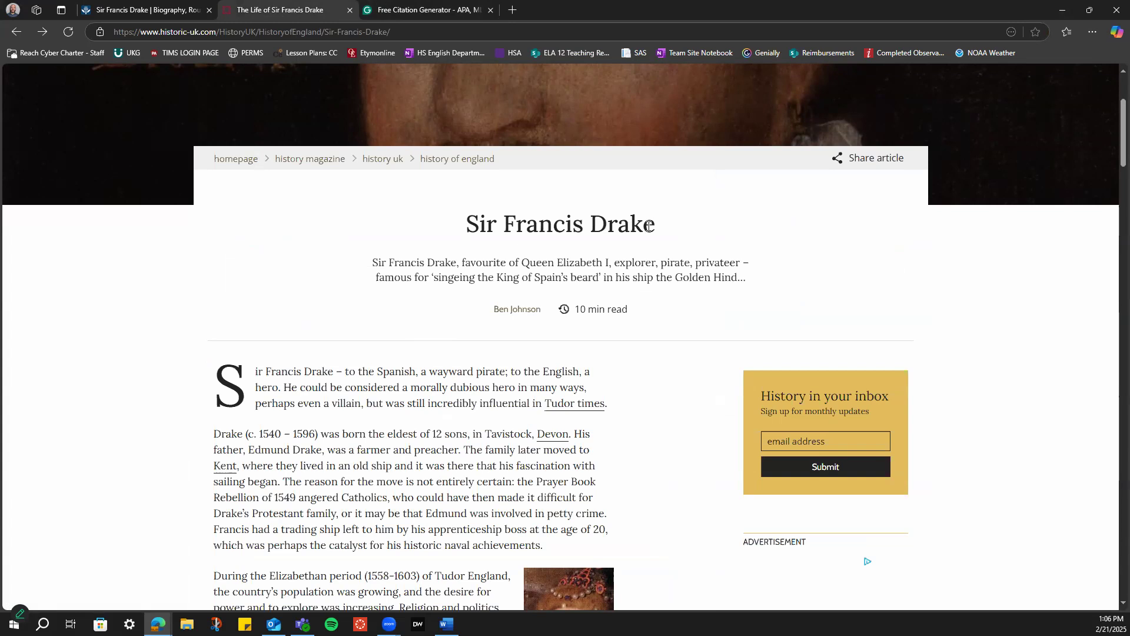
left_click(415, 13)
left_click_drag(288, 267, 164, 268)
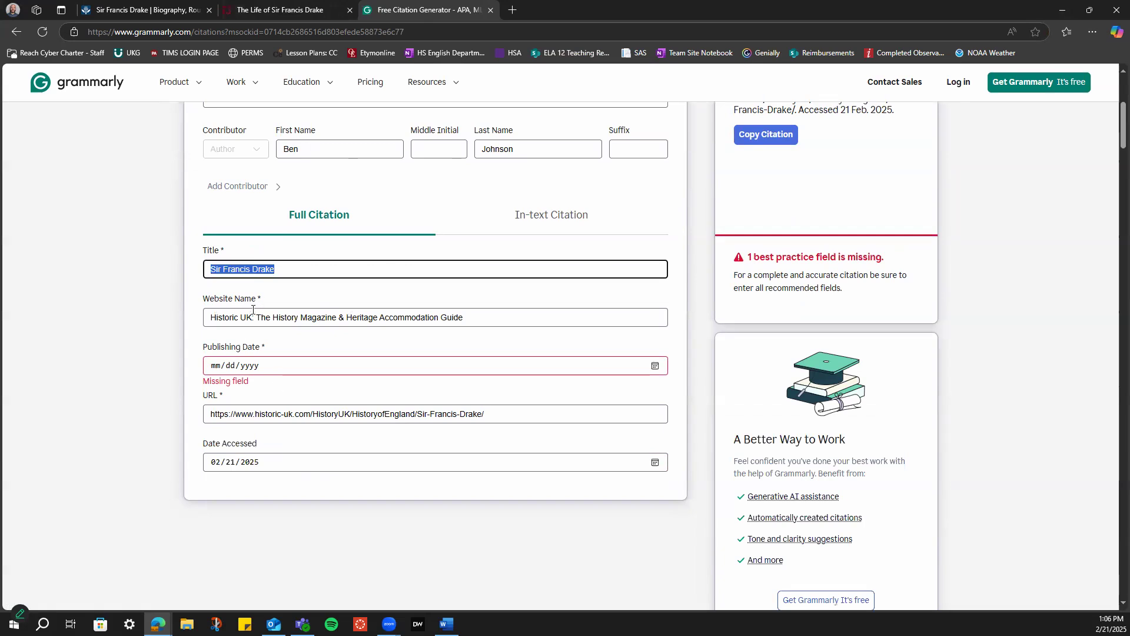
Open the Historic UK home page in a separate tab from the article and examine the full website name
left_click(285, 10)
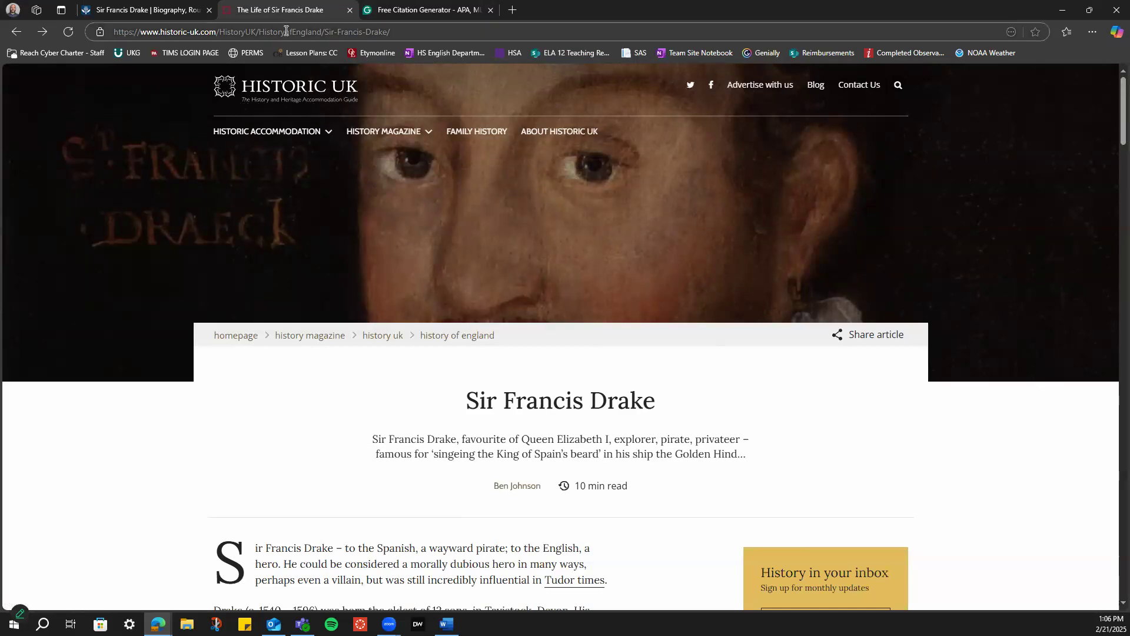
middle_click(265, 93)
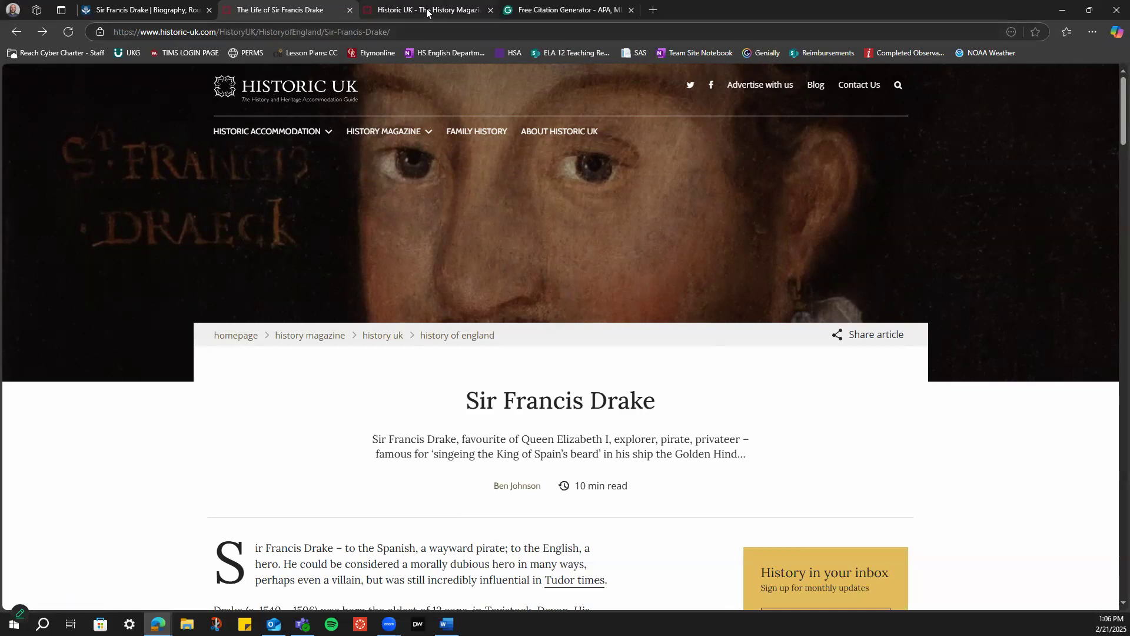
left_click(427, 11)
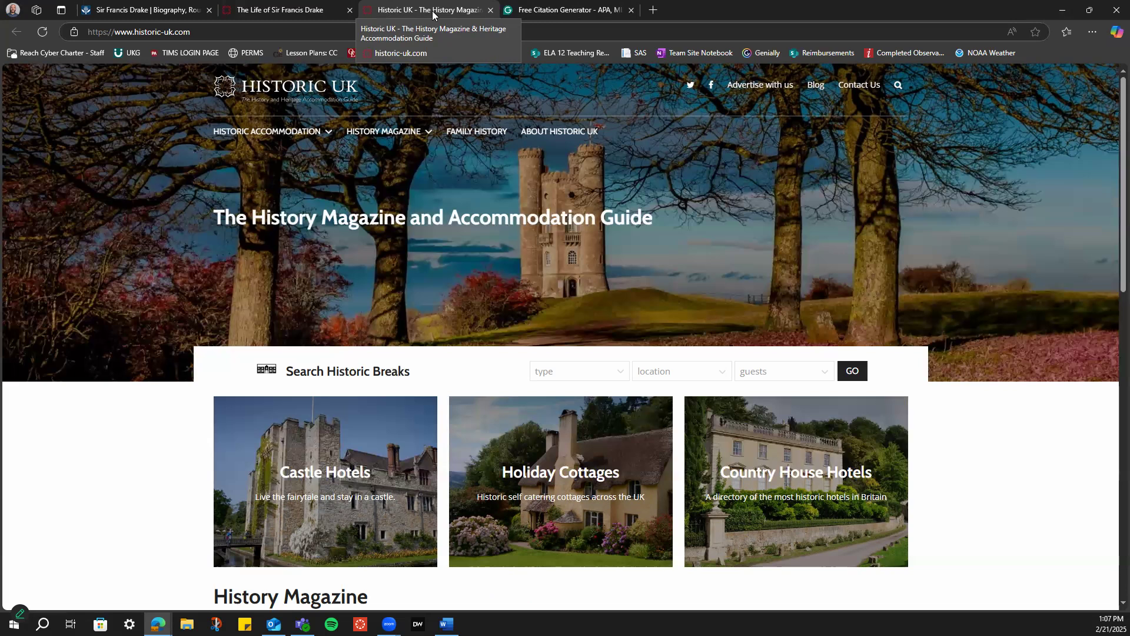
Change the website name in the citation form to "Historic UK - The History Magazine & Heritage Accommodation Guide", matching the home page title
left_click(561, 10)
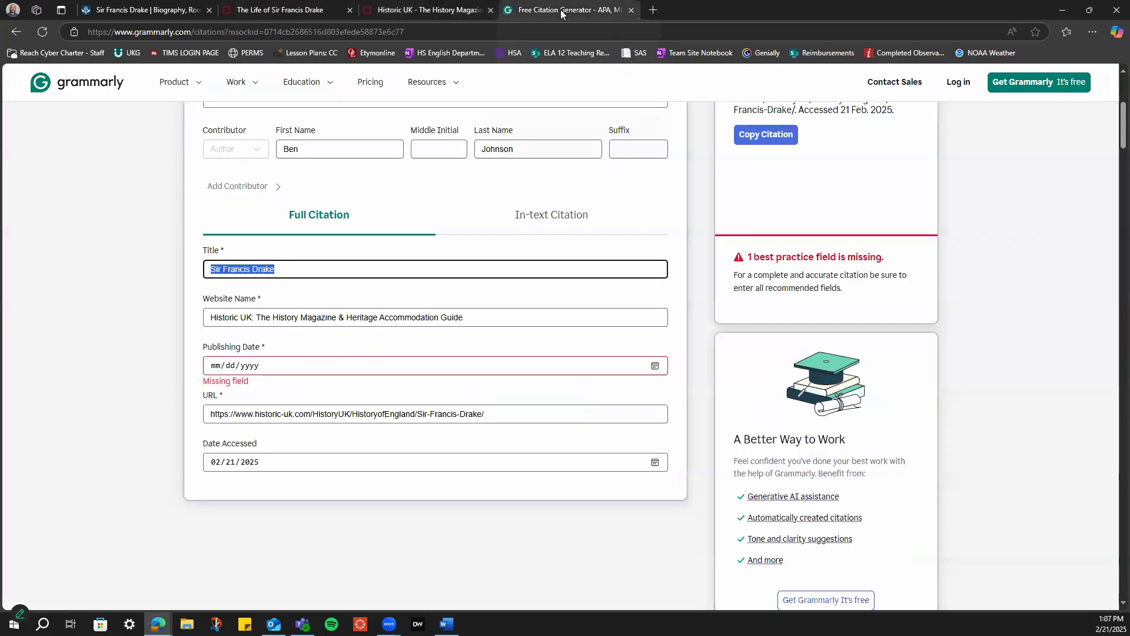
left_click(259, 316)
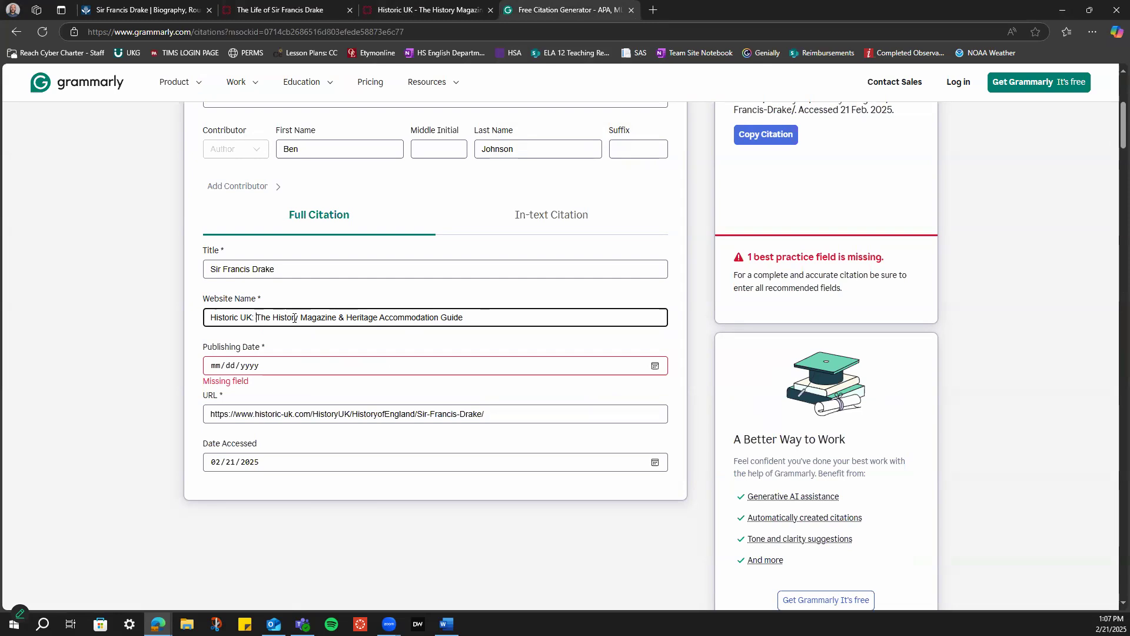
left_click(252, 318)
type(":")
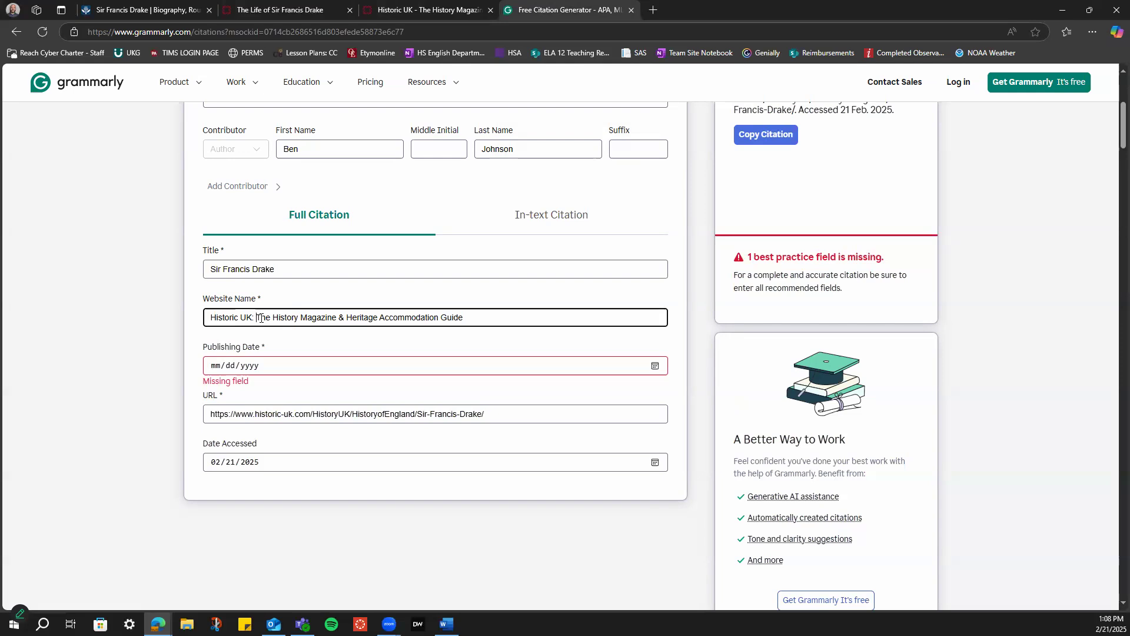
left_click(421, 10)
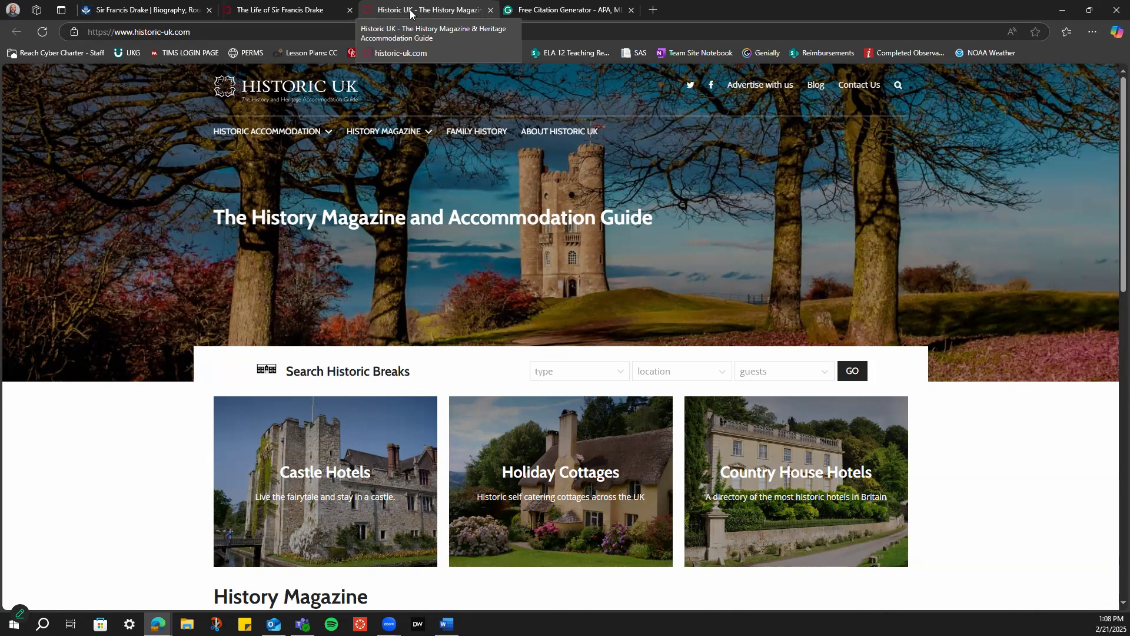
left_click(542, 10)
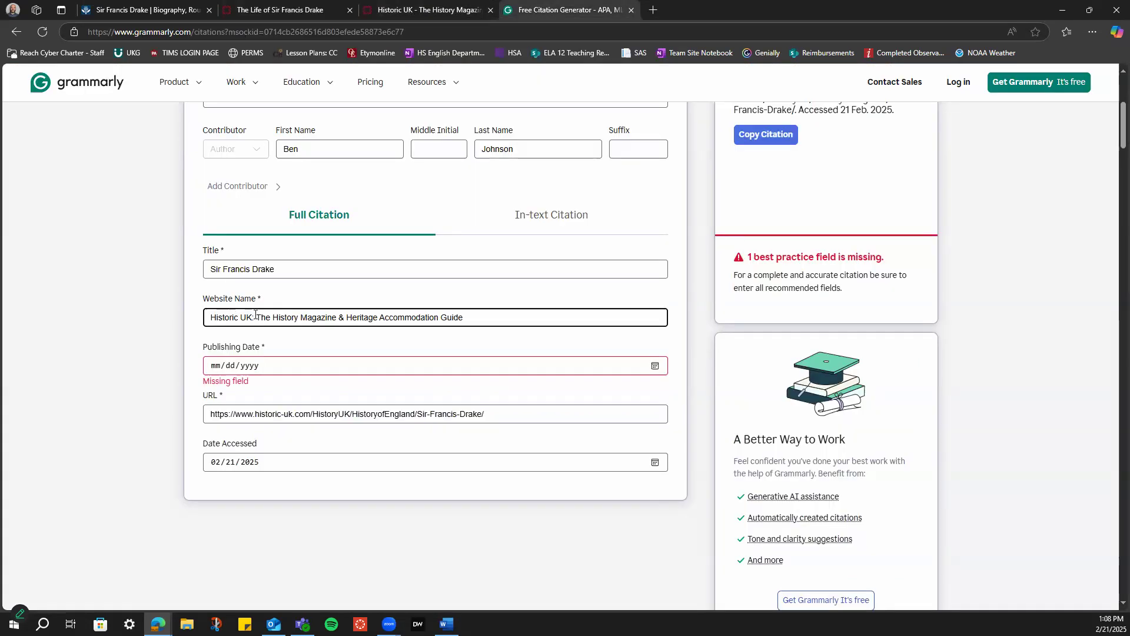
key("BackSpace")
key("BackSpace")
type("-")
key("Left")
key("Left")
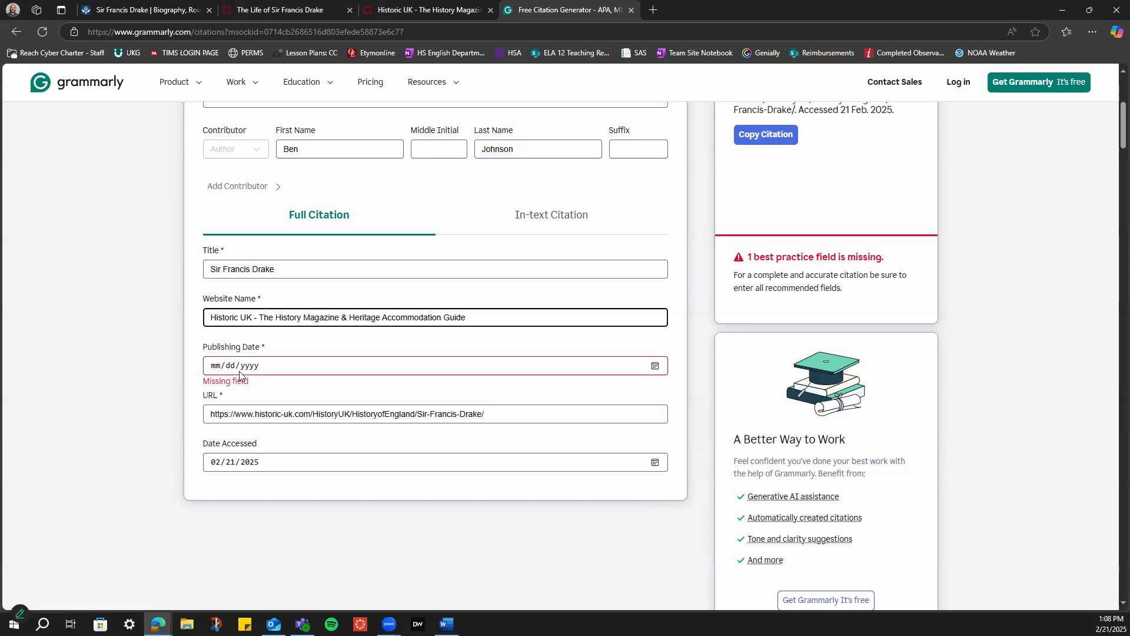
Search the Historic UK article for a publication date, from the author line through to the copyright notice in the footer
left_click(285, 11)
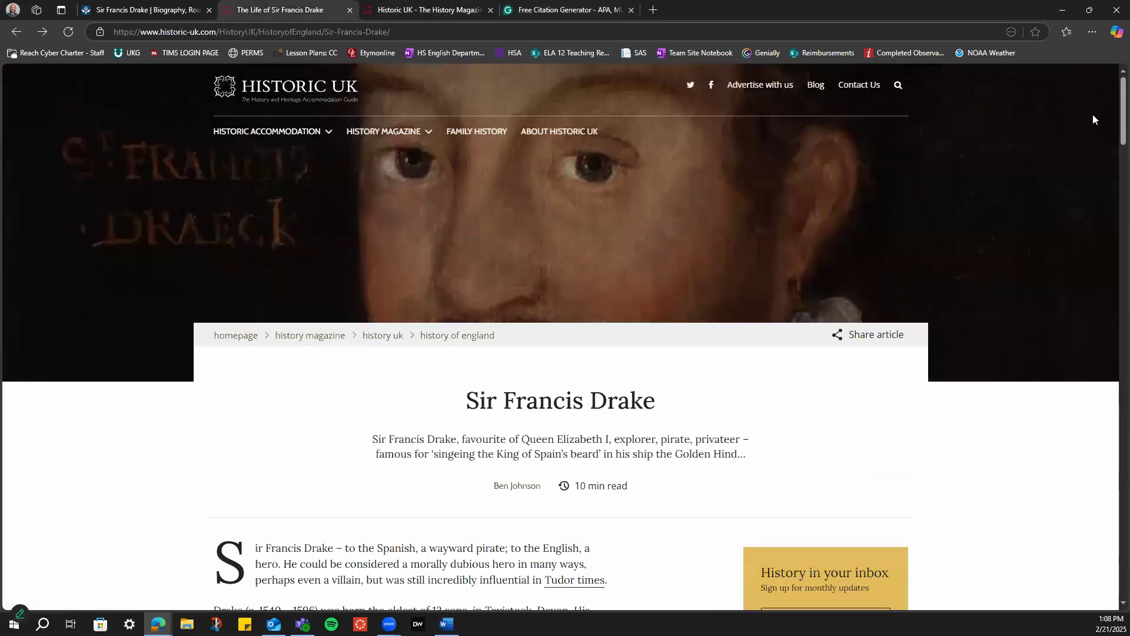
scroll(606, 379, "down", 2)
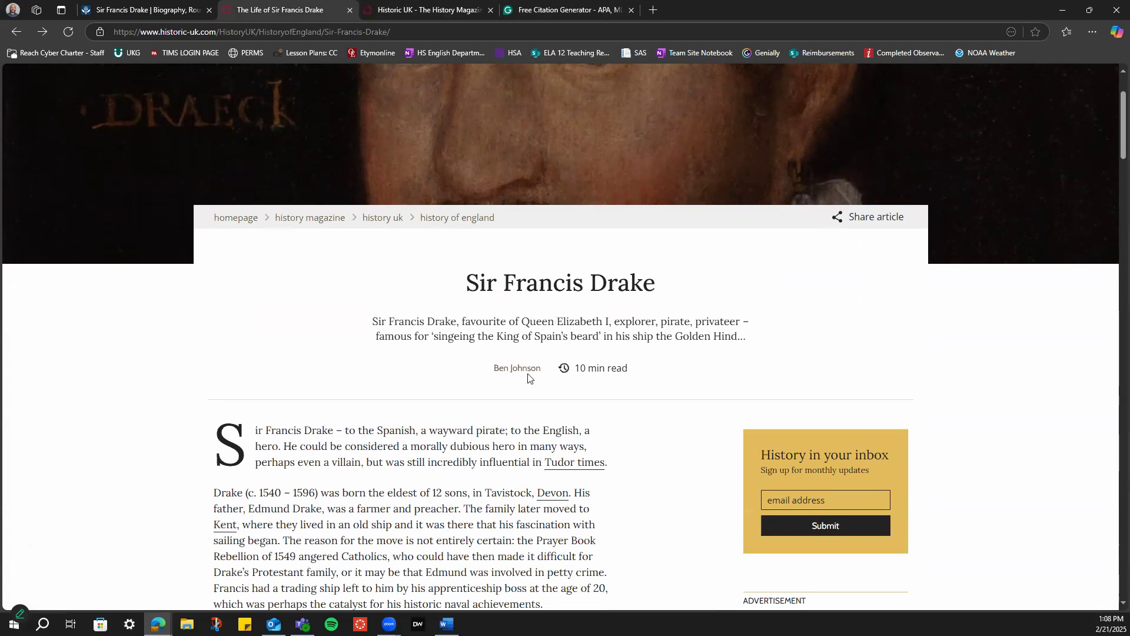
scroll(1112, 118, "down", 10)
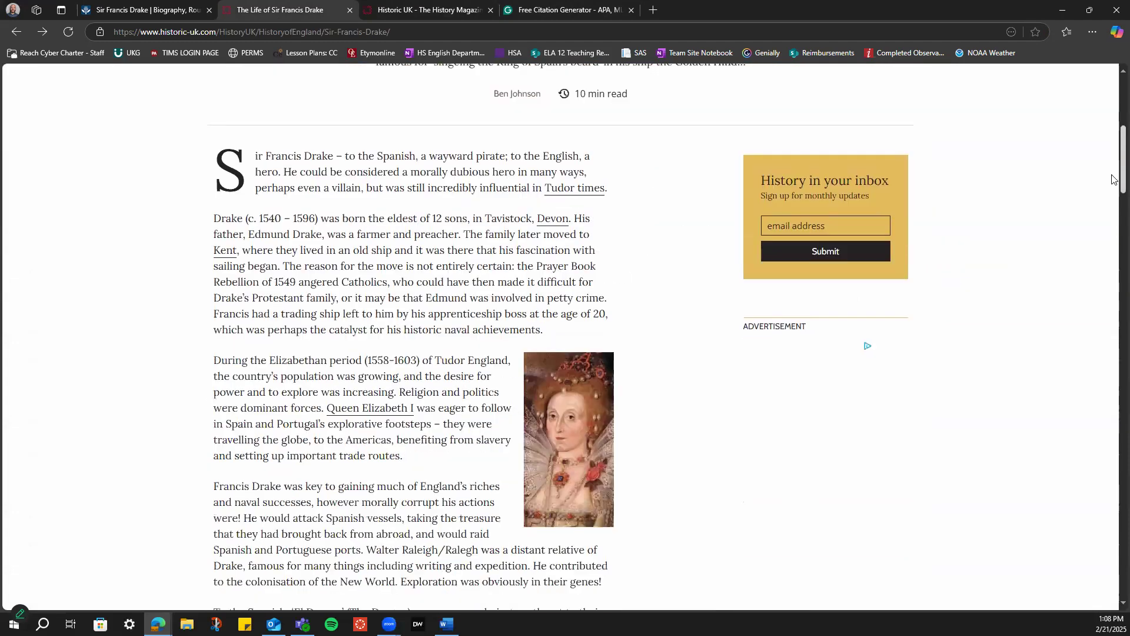
left_click_drag(1113, 247, 1113, 438)
scroll(716, 310, "down", 5)
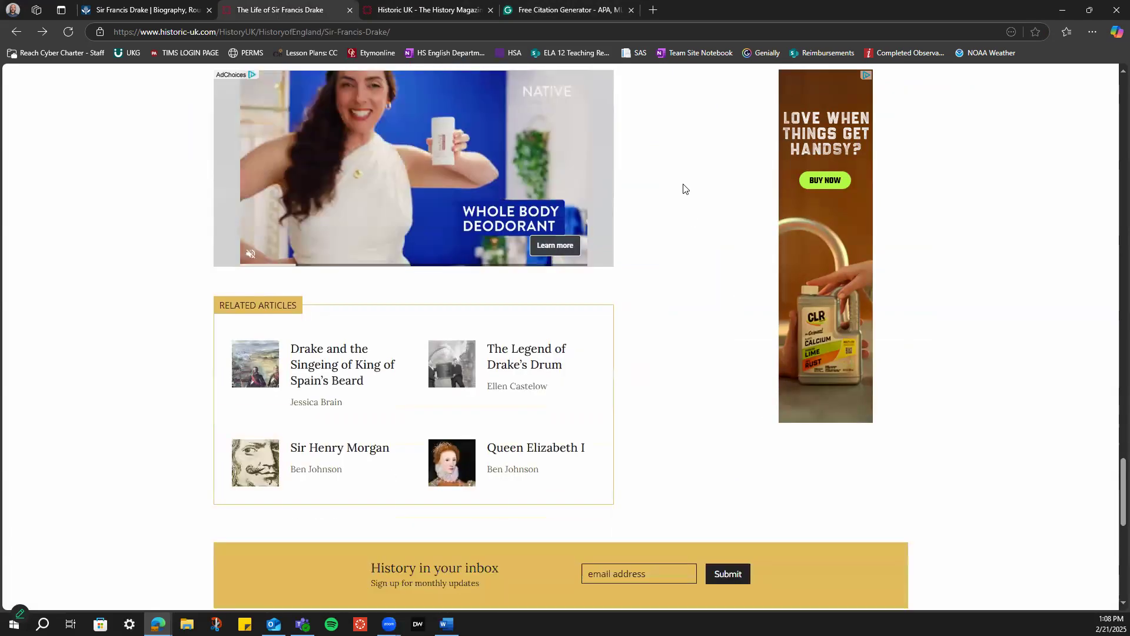
scroll(683, 200, "down", 8)
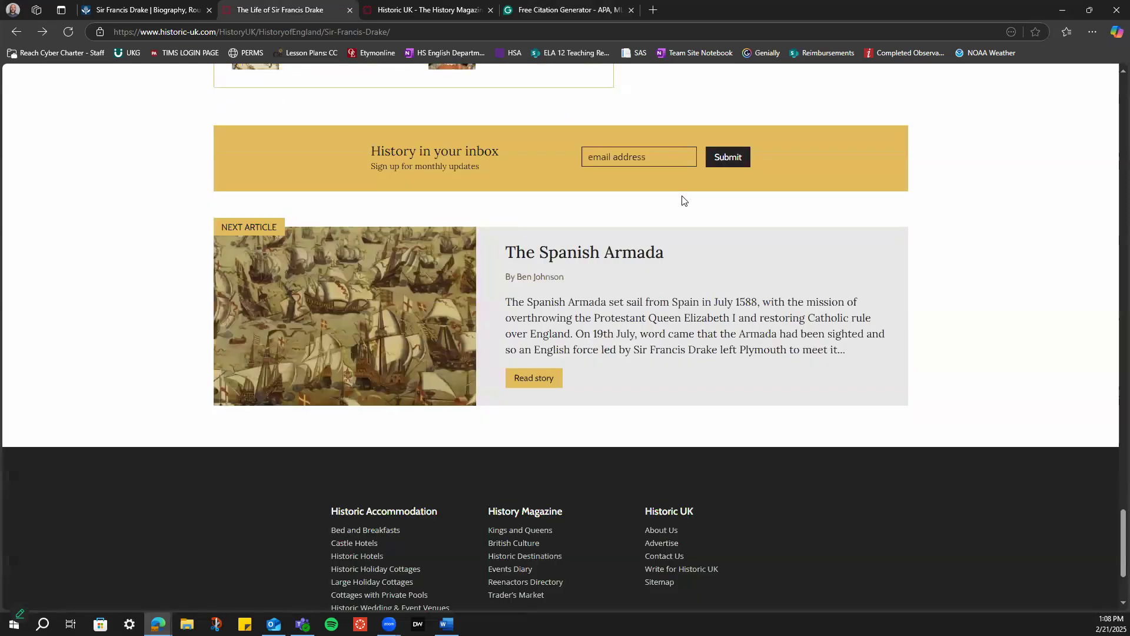
scroll(682, 200, "down", 2)
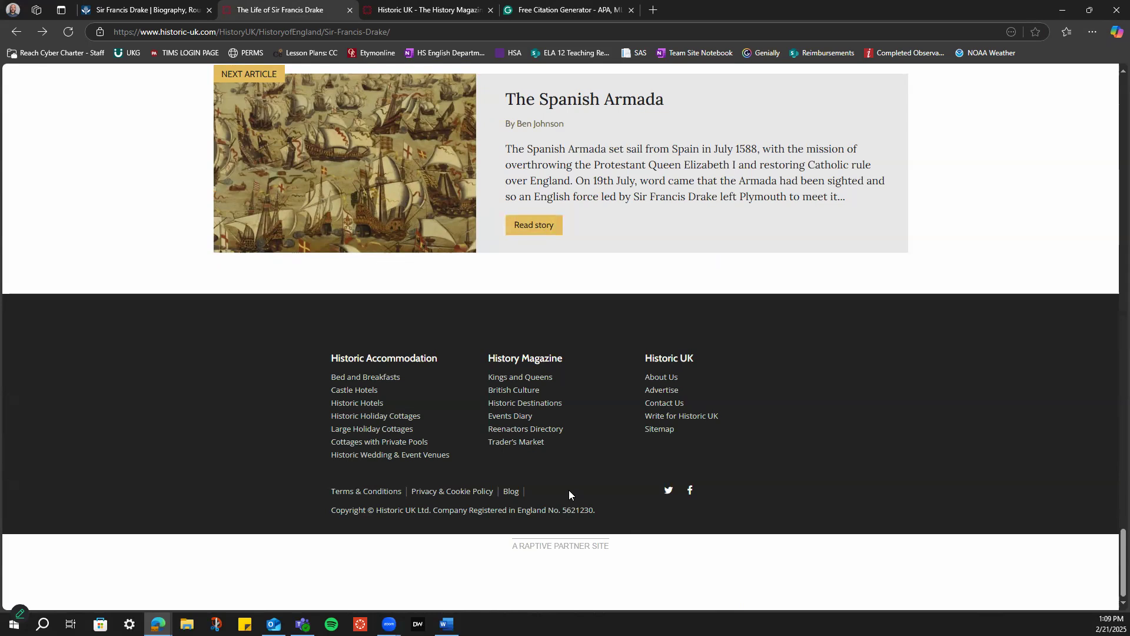
Examine the citation form's publishing date field and recheck the Historic UK page footer for a copyright year
left_click(571, 9)
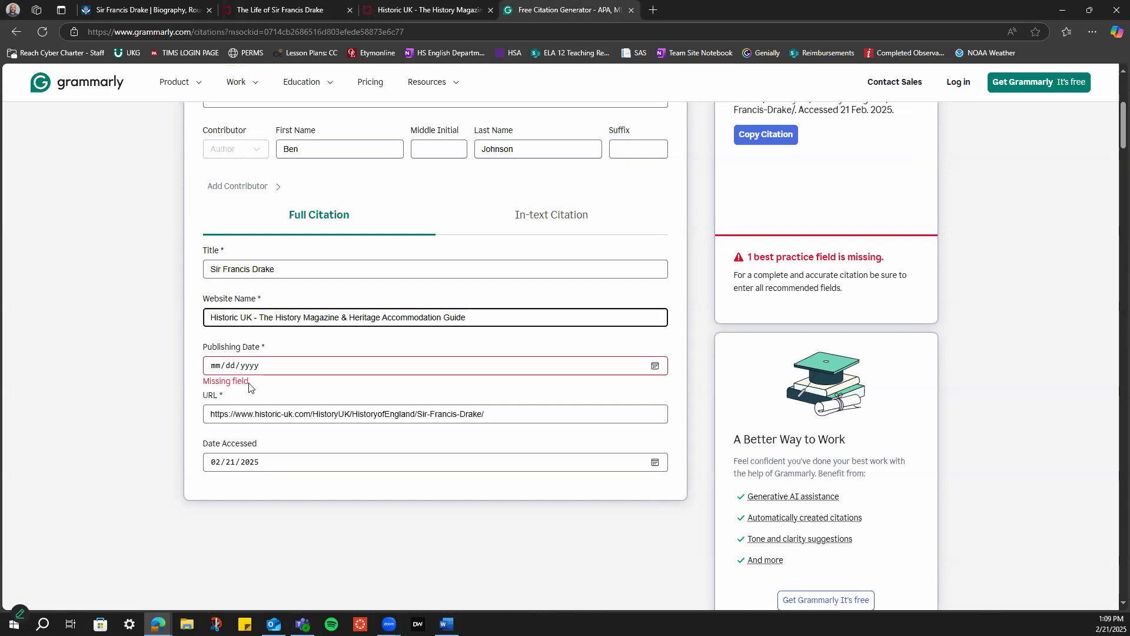
left_click(252, 366)
left_click(310, 348)
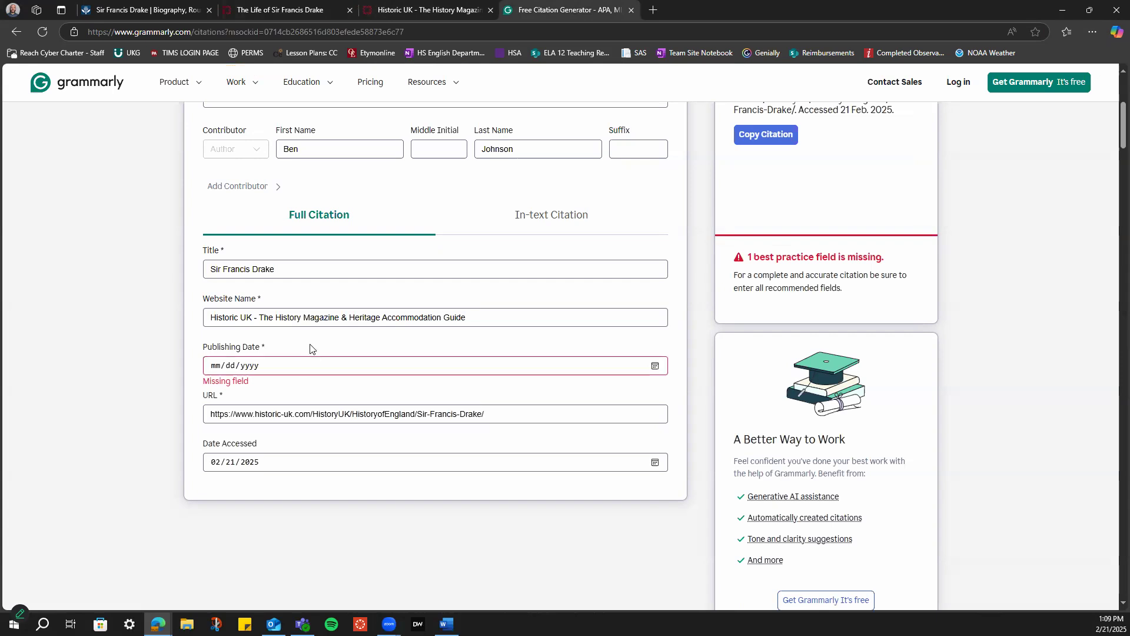
left_click(316, 11)
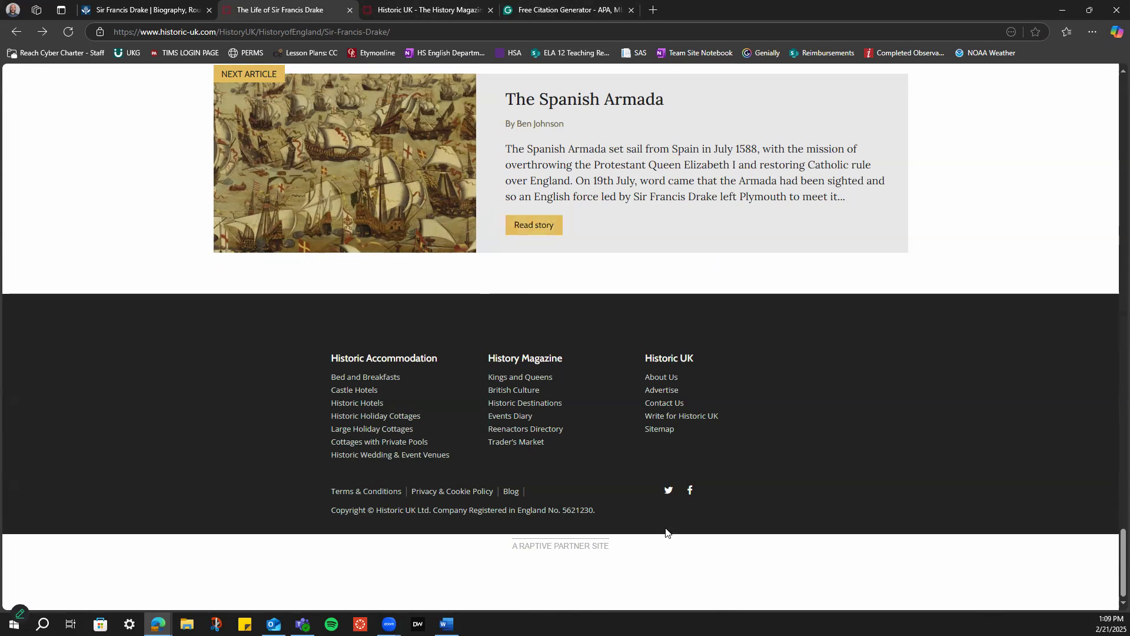
left_click(538, 10)
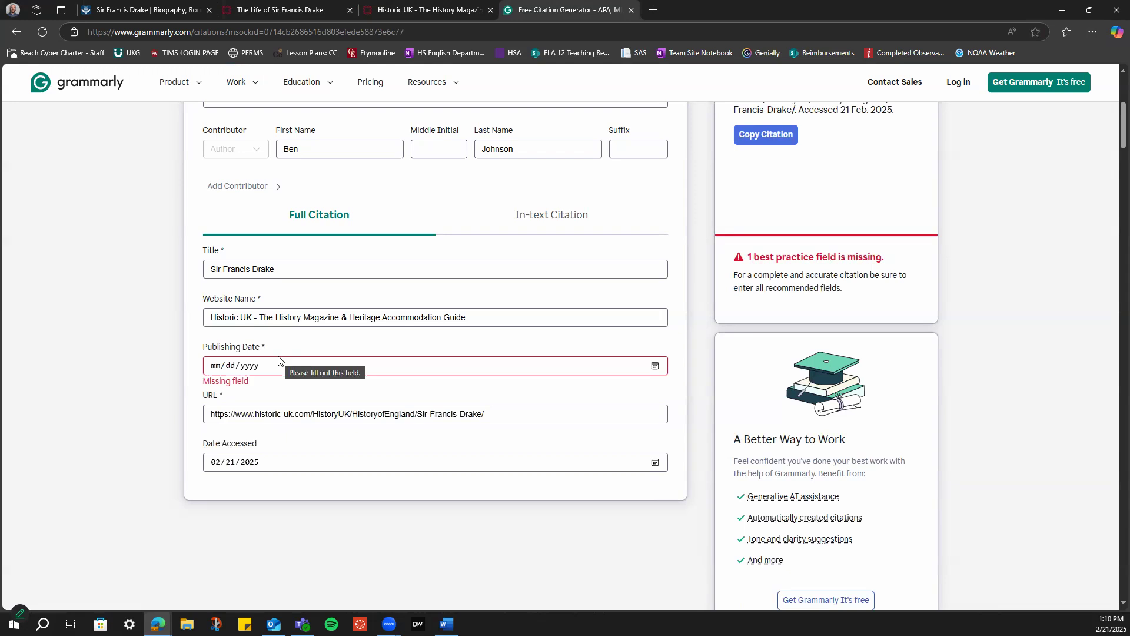
Try entering only the year 2023 as the publishing date and check the MLA citation preview
left_click(260, 369)
type("2023")
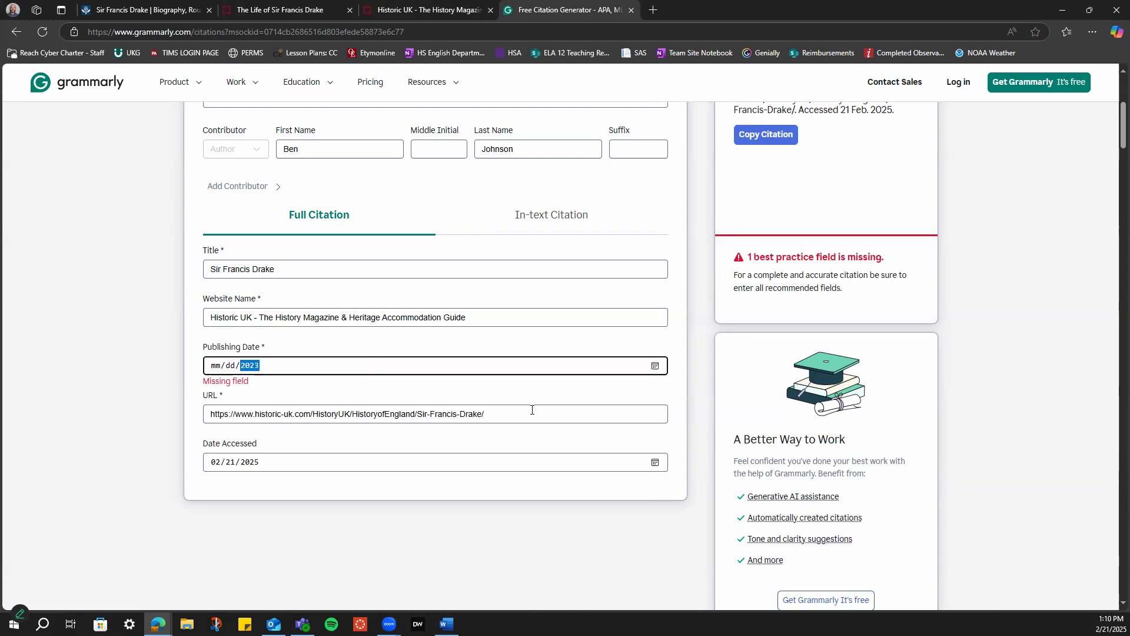
scroll(542, 412, "up", 5)
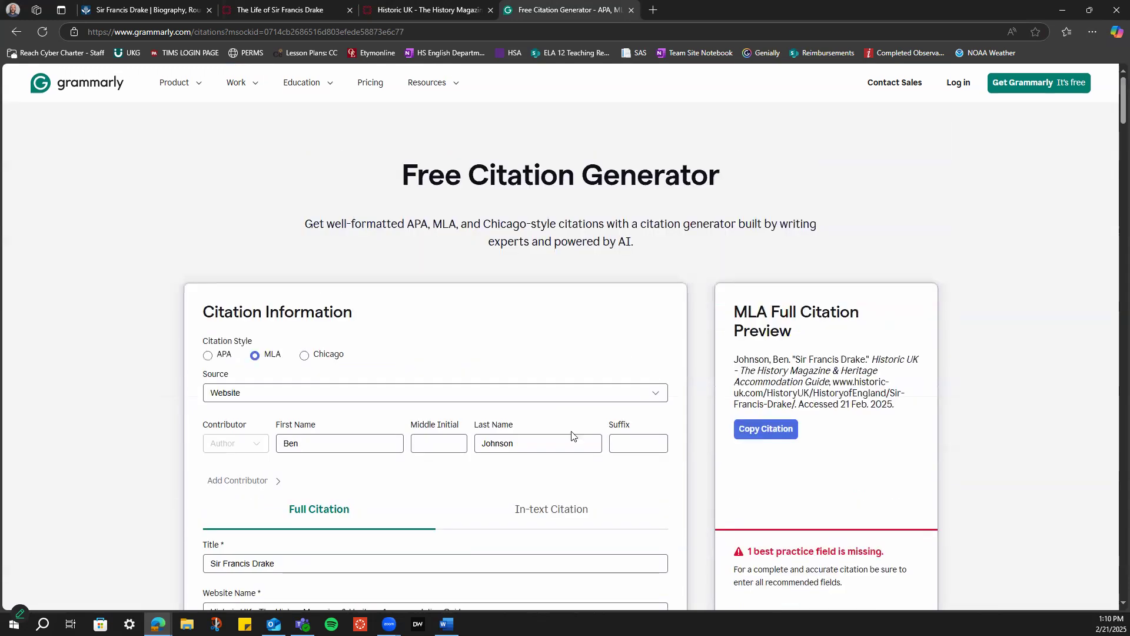
type("3")
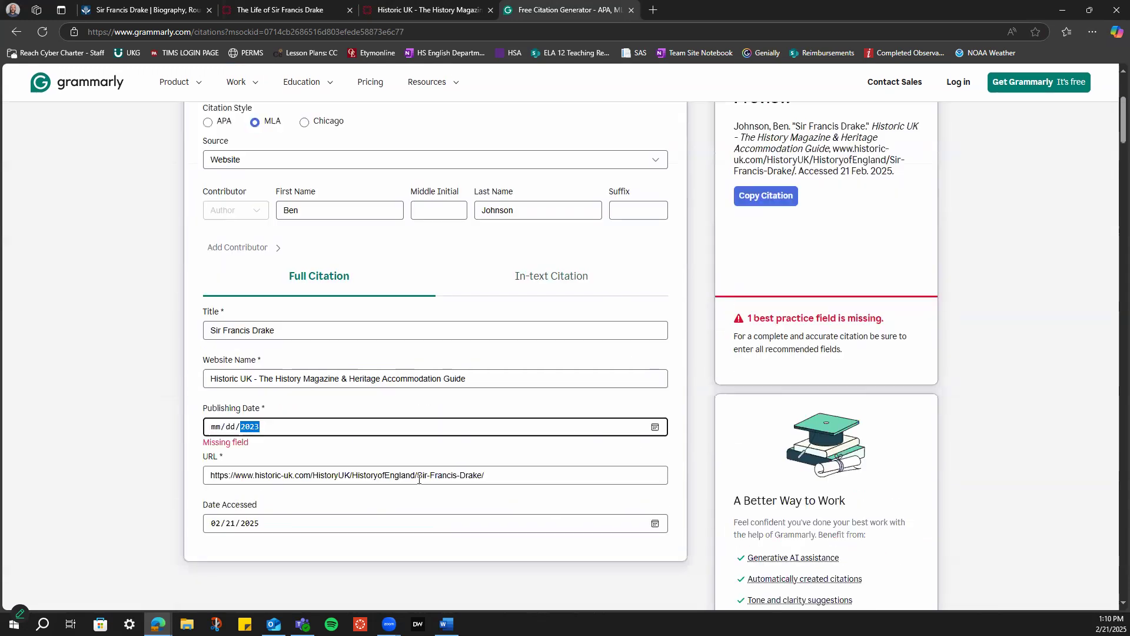
key("BackSpace")
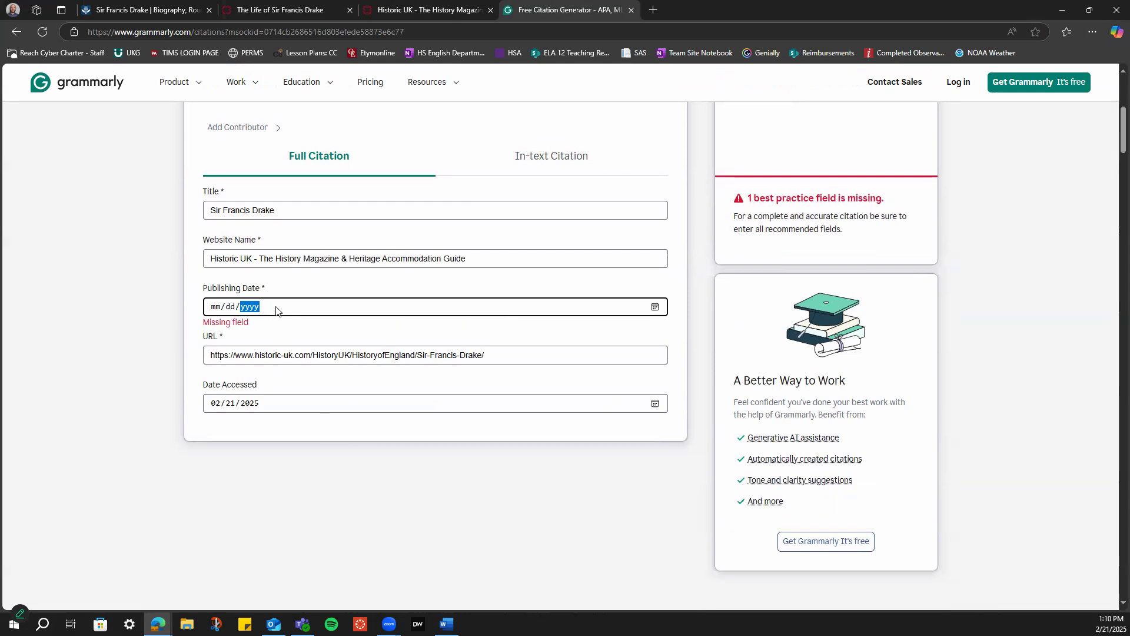
type("2023")
left_click(333, 292)
scroll(782, 363, "up", 5)
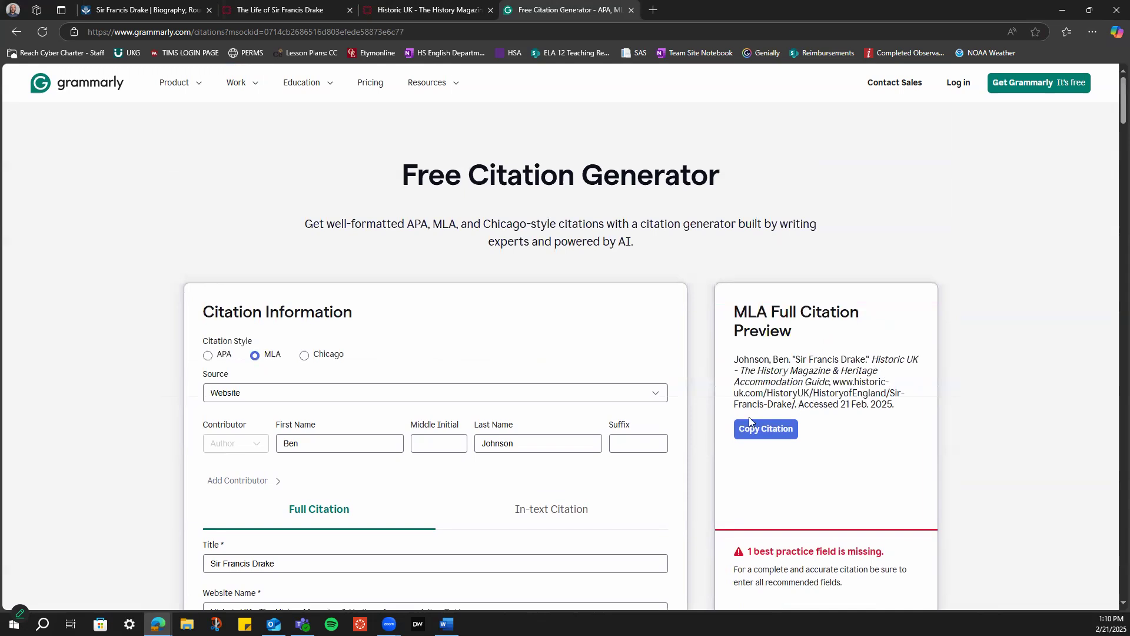
scroll(686, 428, "down", 7)
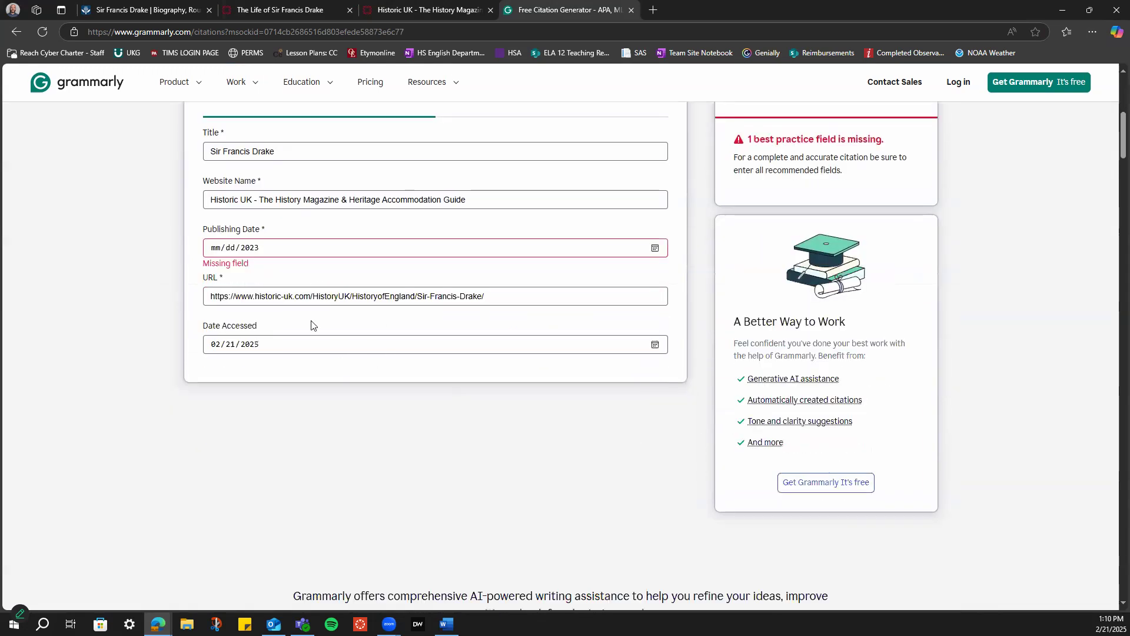
Clear the year from the citation's publishing date
left_click(259, 250)
left_click(259, 252)
key("BackSpace")
left_click(376, 275)
Return to the start of the Historic UK article, compare it with the site's home page, and select the article's web address
left_click(277, 11)
scroll(424, 323, "up", 15)
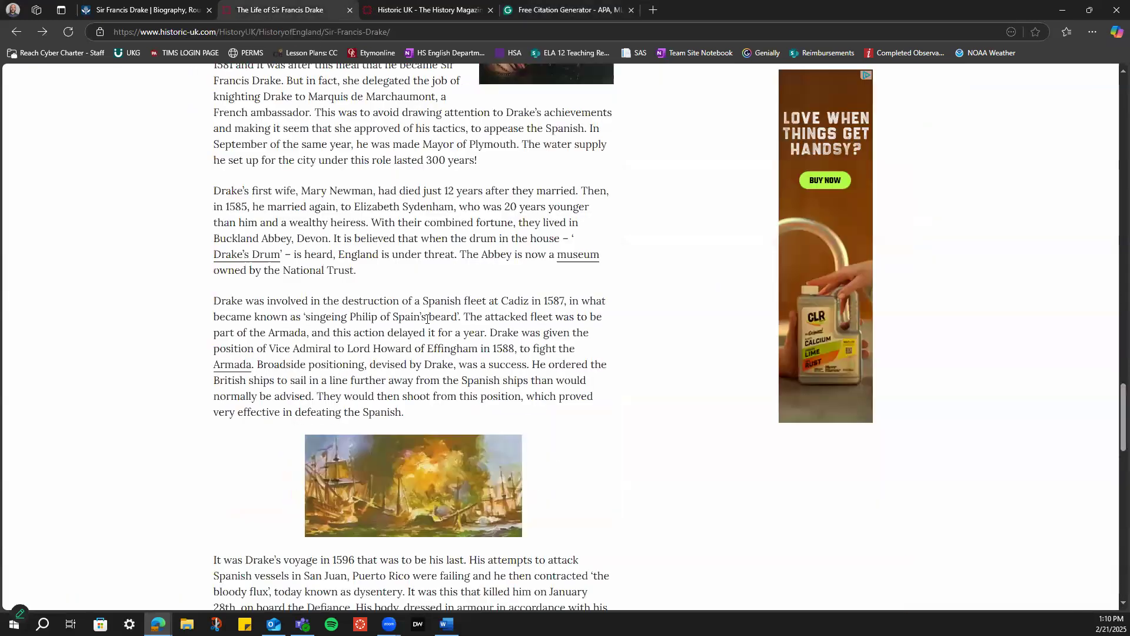
scroll(426, 323, "up", 8)
scroll(425, 325, "up", 10)
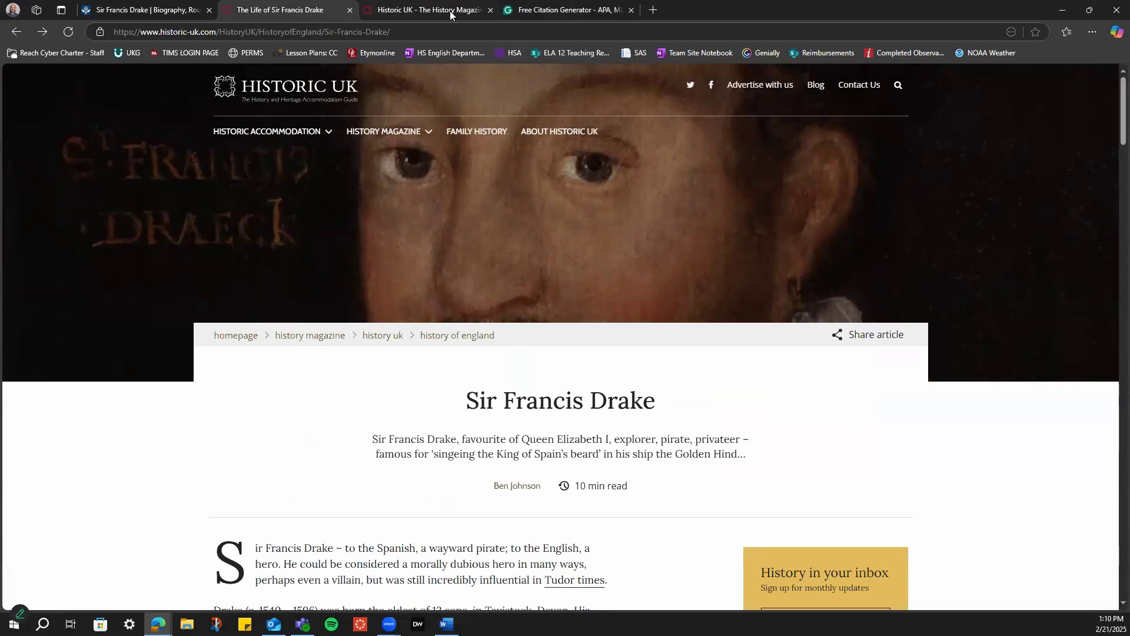
left_click(429, 10)
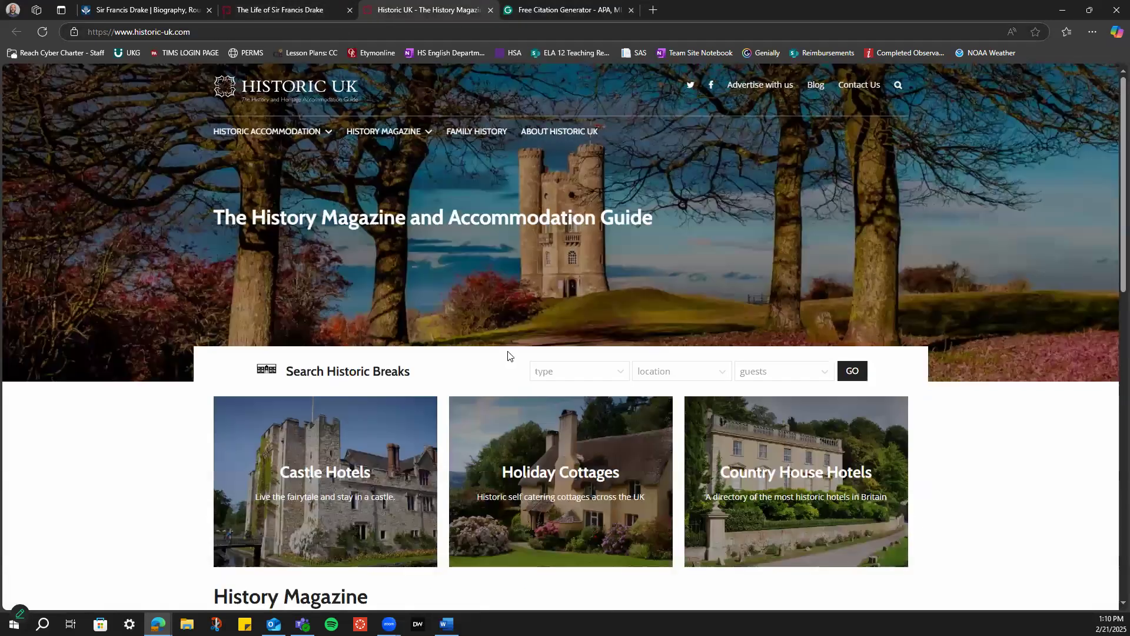
key("ctrl+shift+Tab")
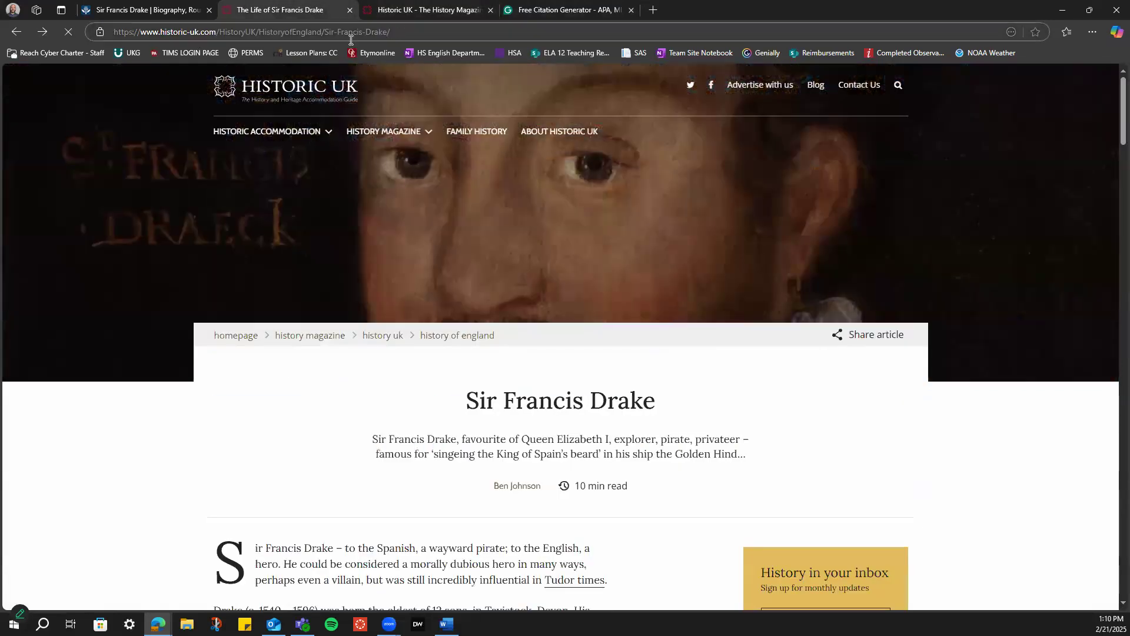
left_click(351, 36)
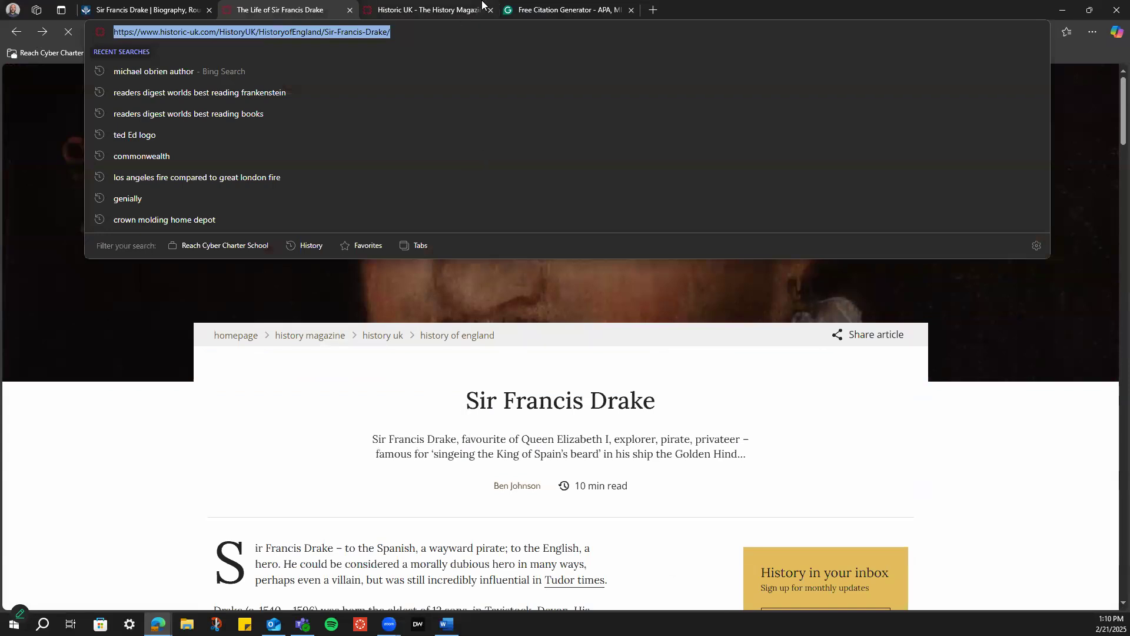
Check the URL and access date in the Grammarly citation form, and review the full MLA citation preview
left_click(560, 9)
left_click(330, 299)
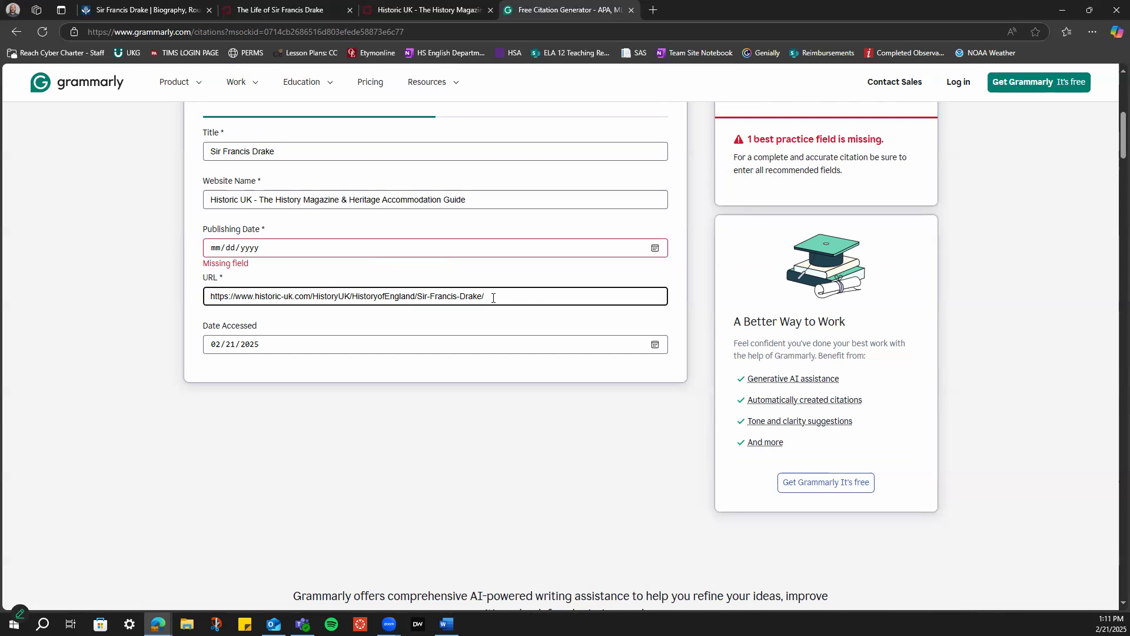
left_click(276, 346)
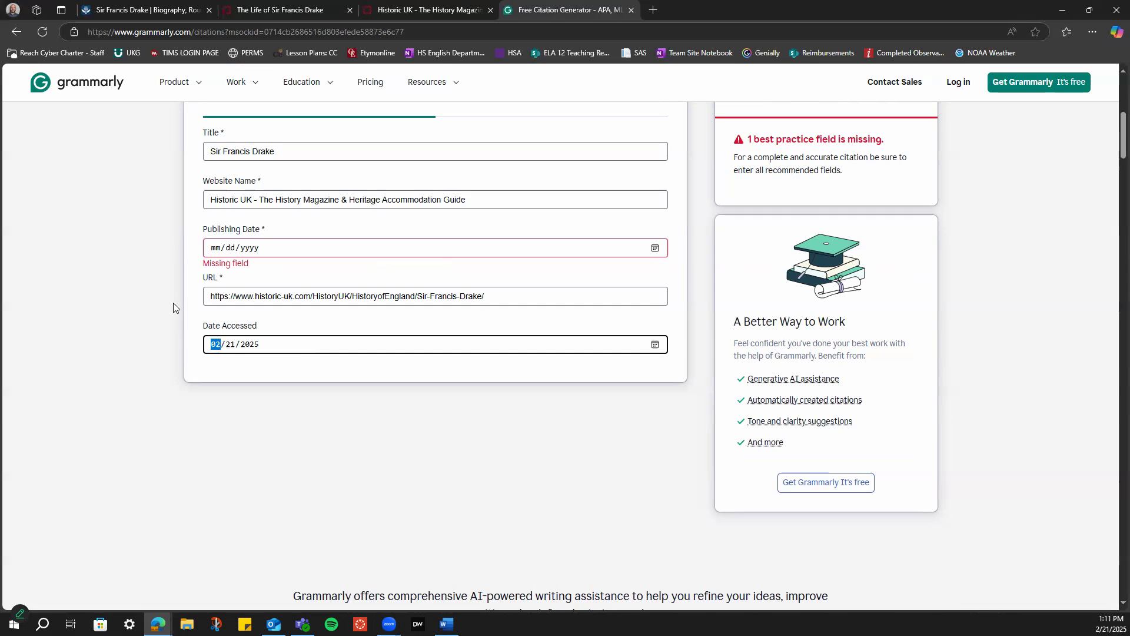
scroll(355, 396, "up", 7)
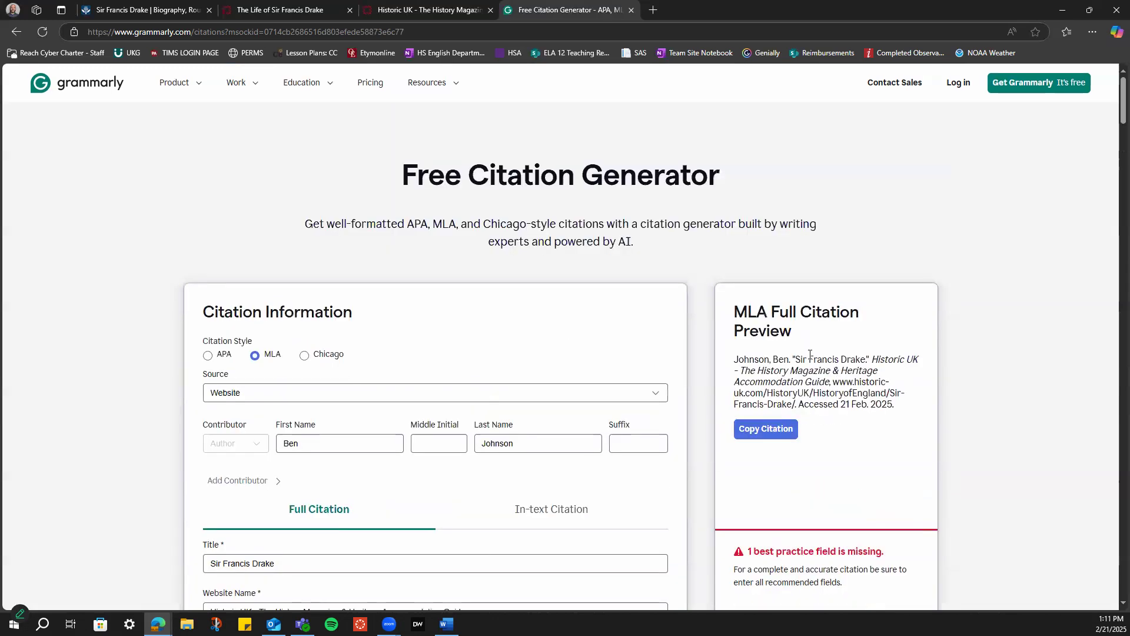
Copy the full MLA citation from the generator and paste it under the Works Cited heading in the Word document
scroll(810, 355, "down", 1)
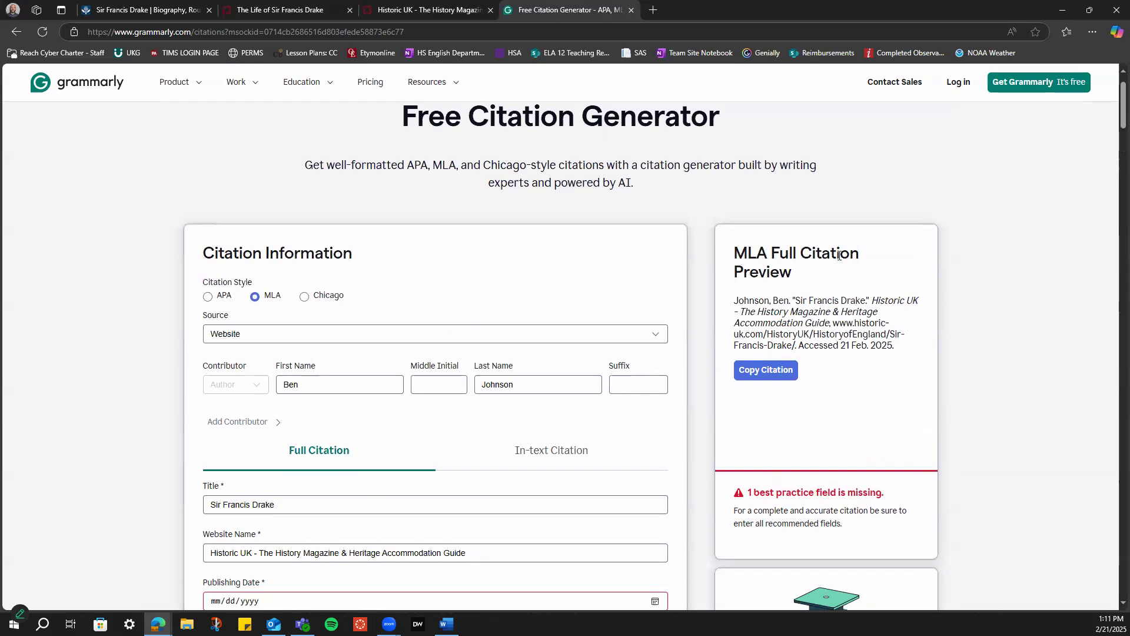
left_click(778, 376)
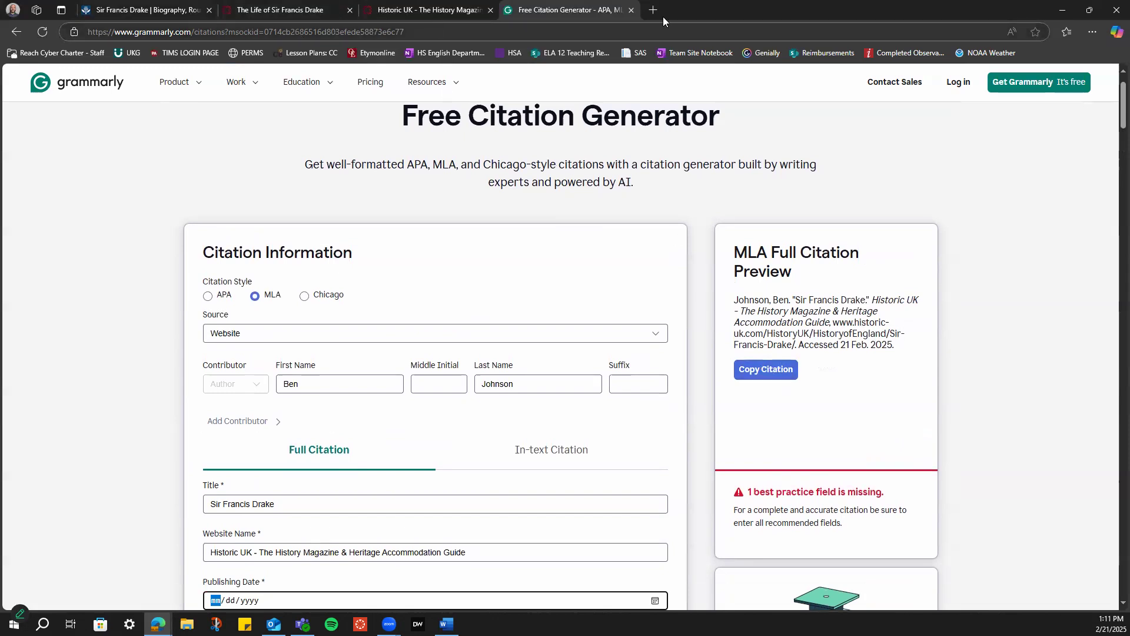
left_click(1062, 10)
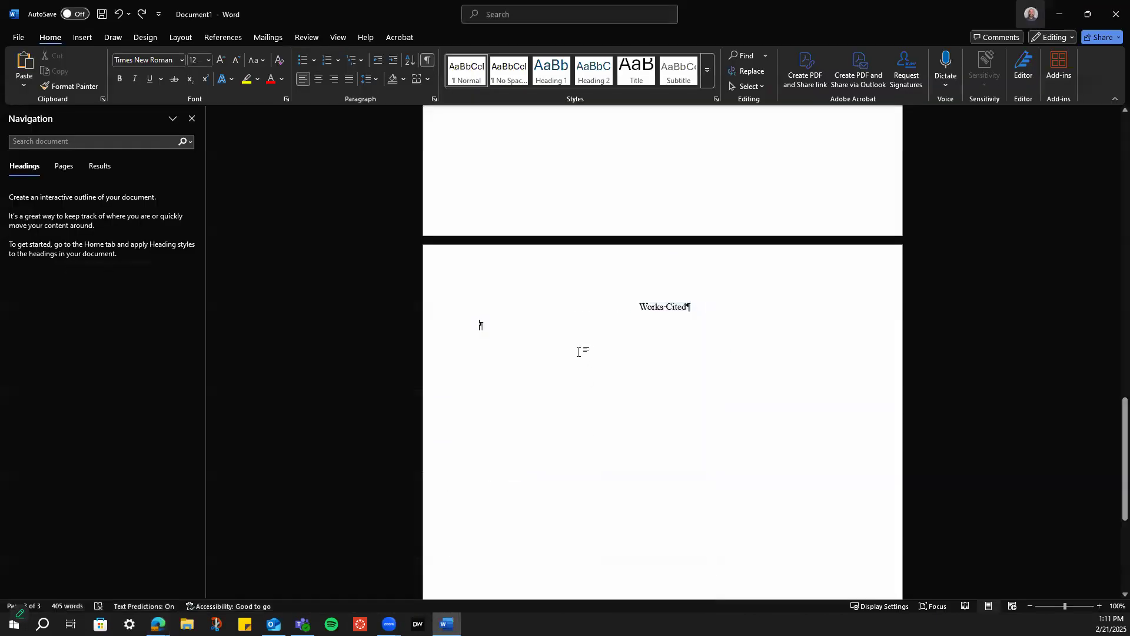
key("ctrl+v")
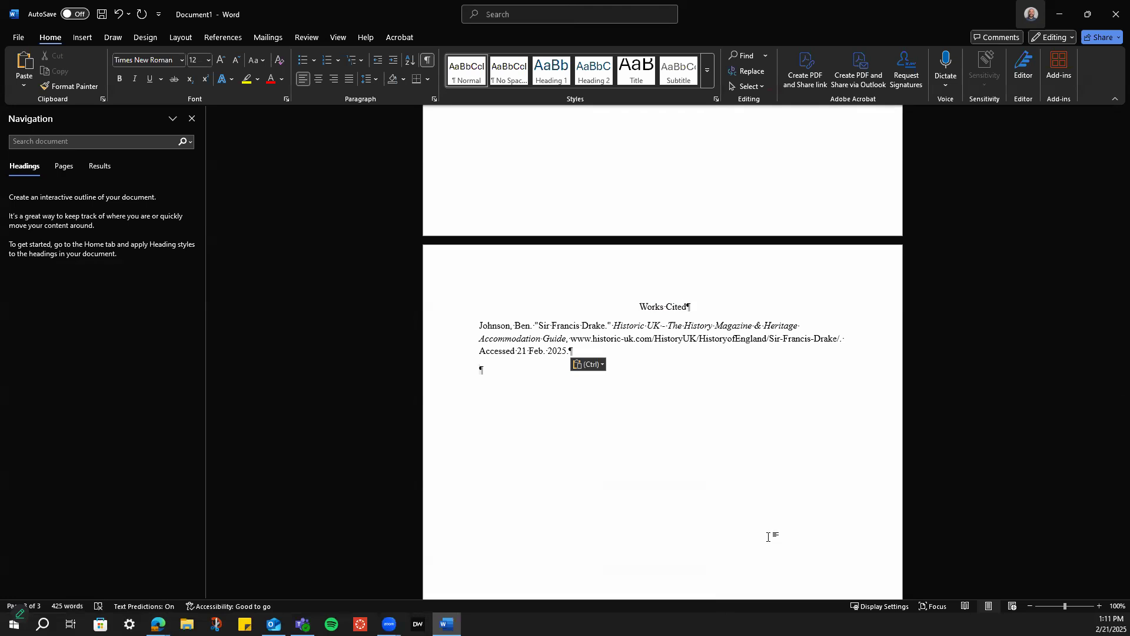
Compare the Works Cited page with the essay body, try to indent only the citation's second line, and undo the indent
scroll(732, 465, "up", 6)
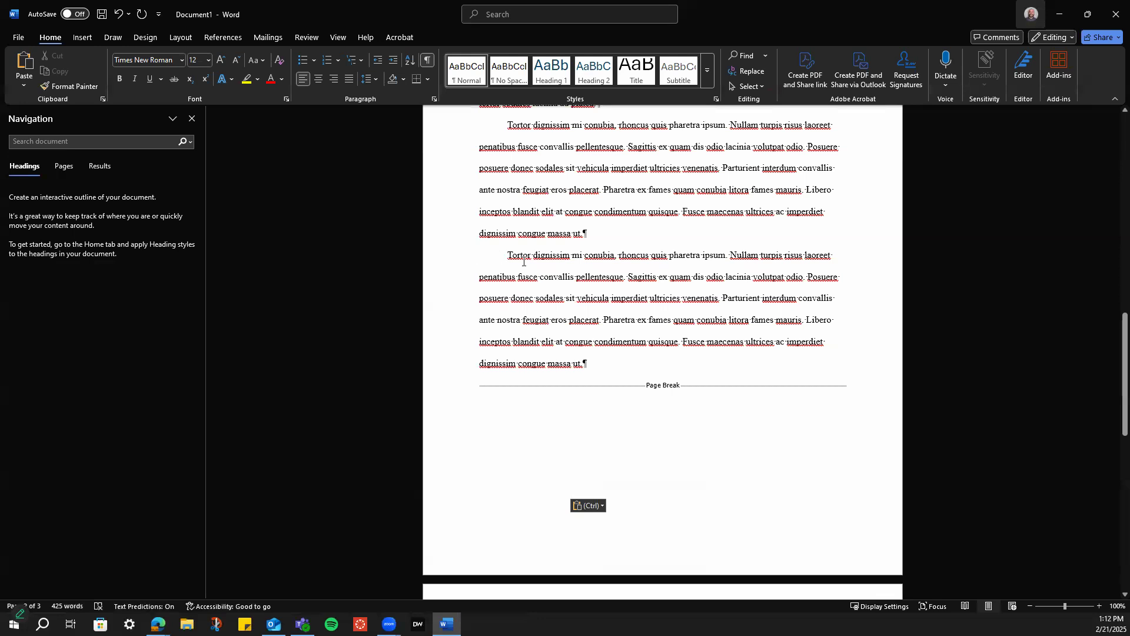
scroll(523, 261, "down", 1)
scroll(529, 280, "up", 1)
scroll(732, 311, "down", 3)
scroll(816, 321, "down", 5)
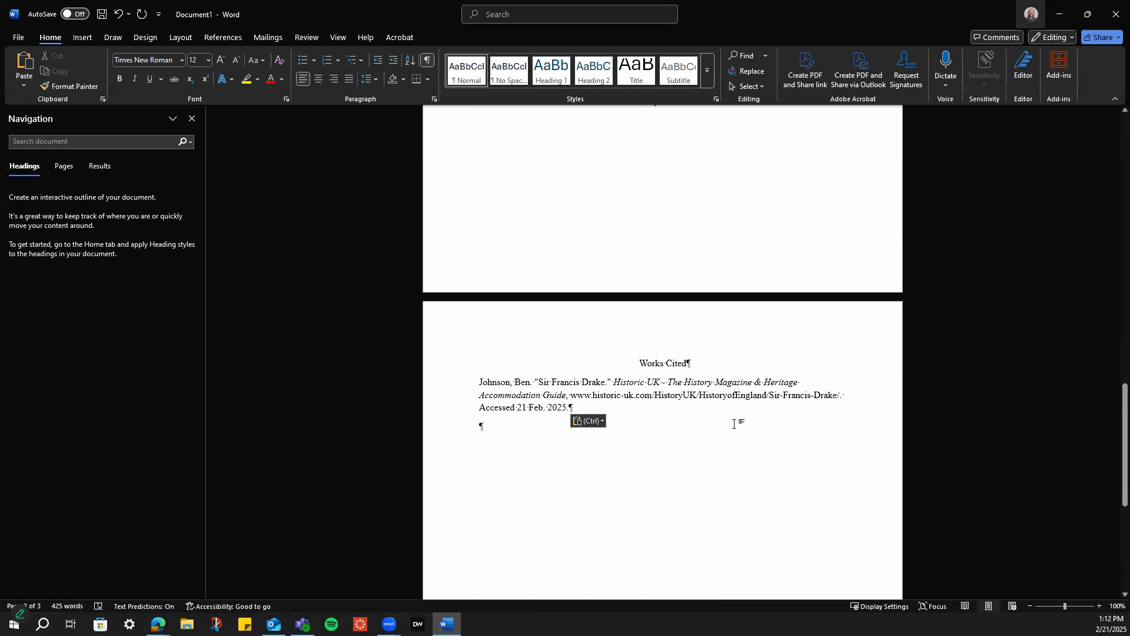
left_click(478, 395)
key("Tab")
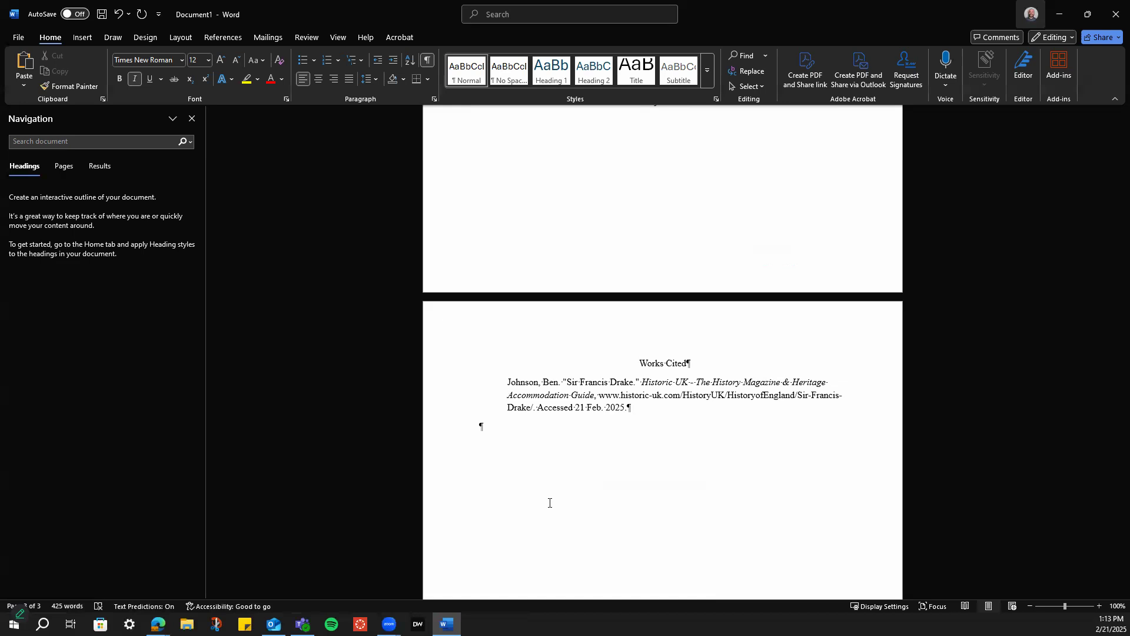
key("ctrl+z")
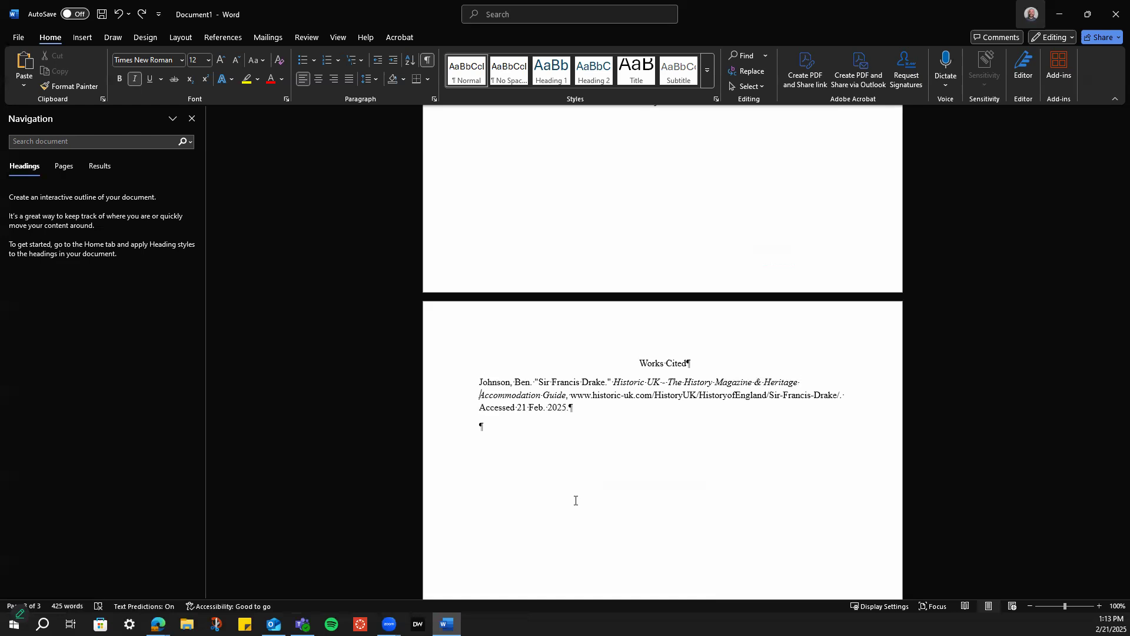
Break the citation before "Accommodation Guide" and indent all its lines after the first to form a hanging indent
key("Return")
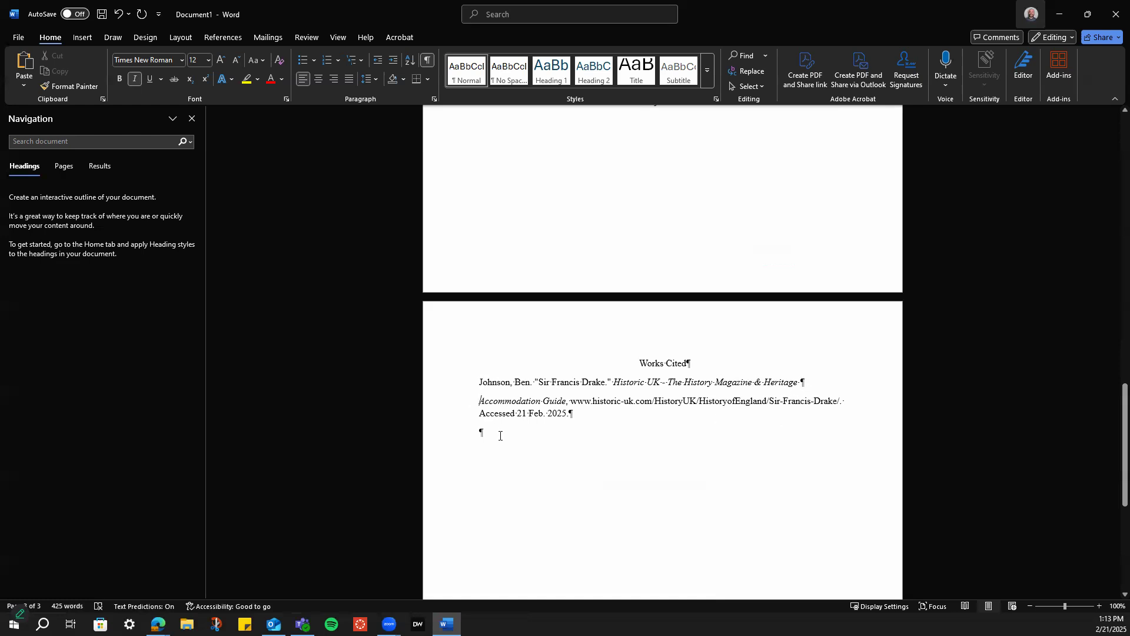
key("Tab")
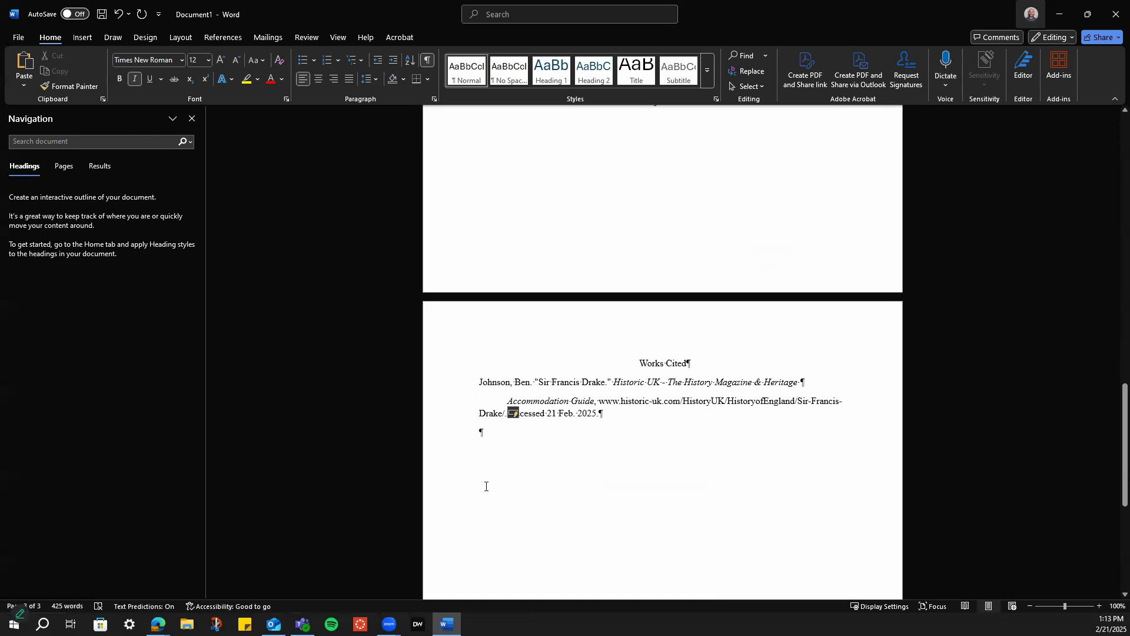
left_click(479, 413)
key("Tab")
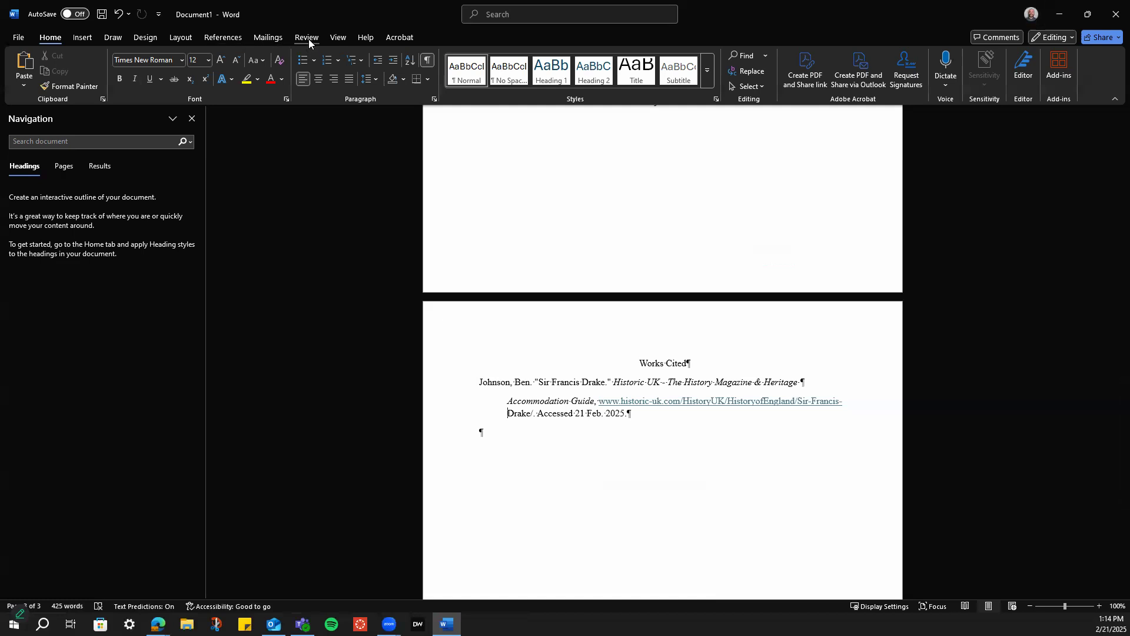
Set the paragraph spacing after to 0 pt for the whole document
key("ctrl+a")
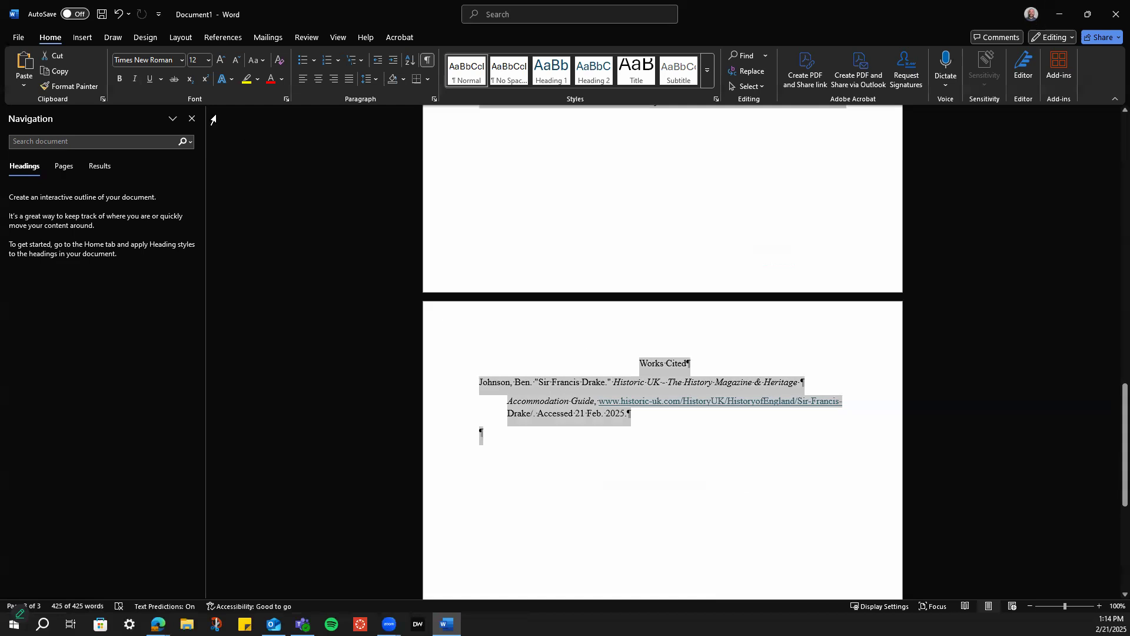
left_click(178, 37)
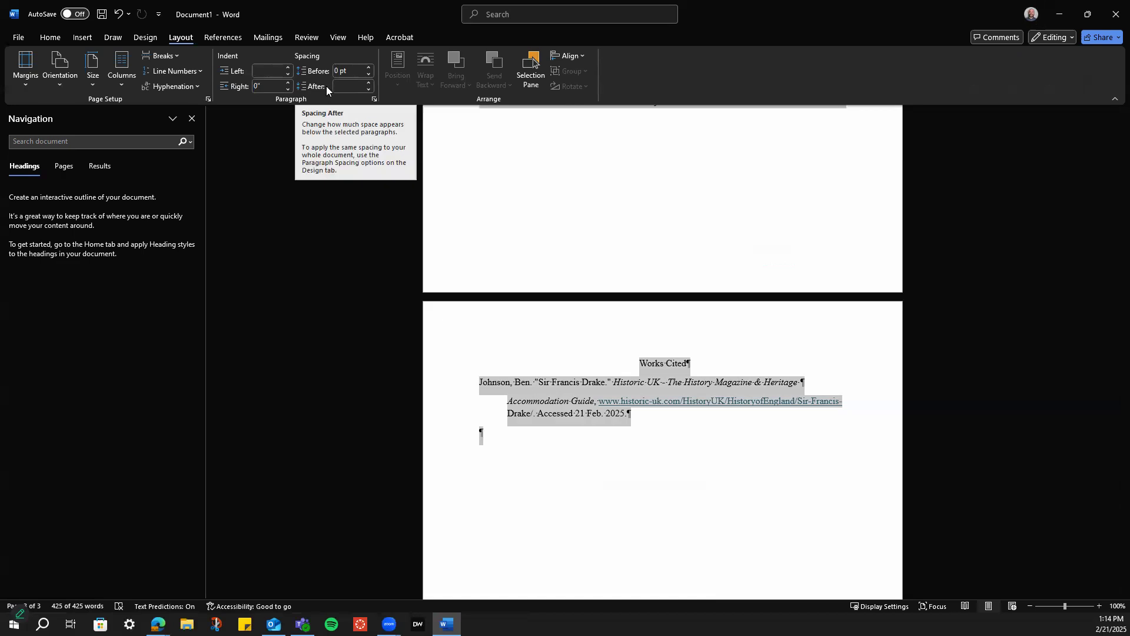
left_click(369, 90)
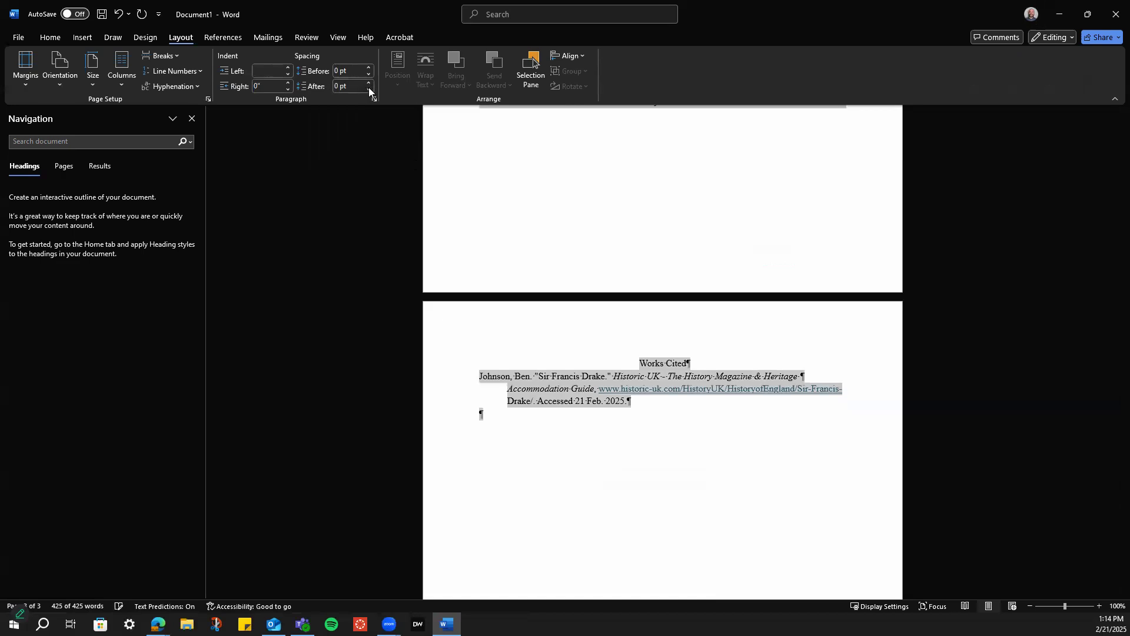
left_click(636, 421)
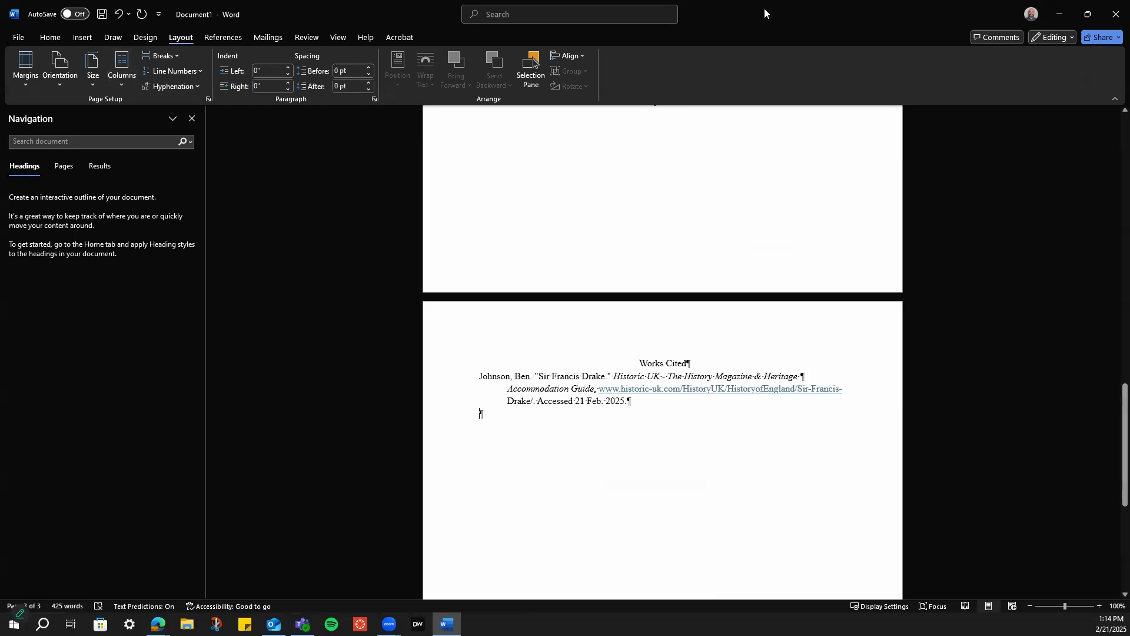
Switch back to the Grammarly citation generator in the browser and clear the author's first and last name
mouse_move(158, 624)
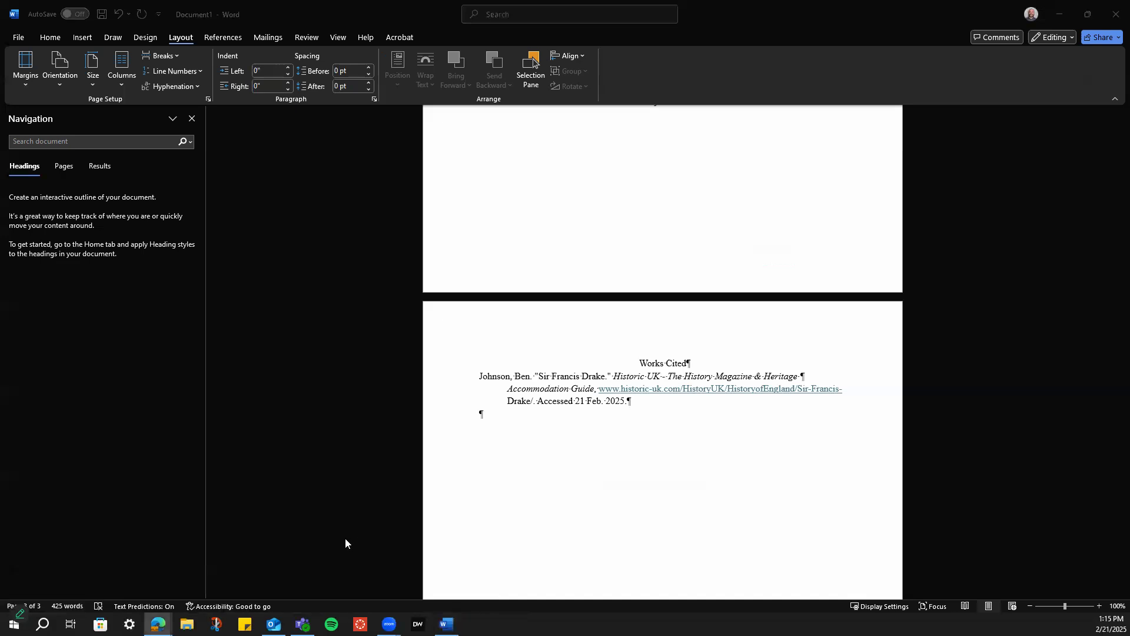
left_click(1059, 14)
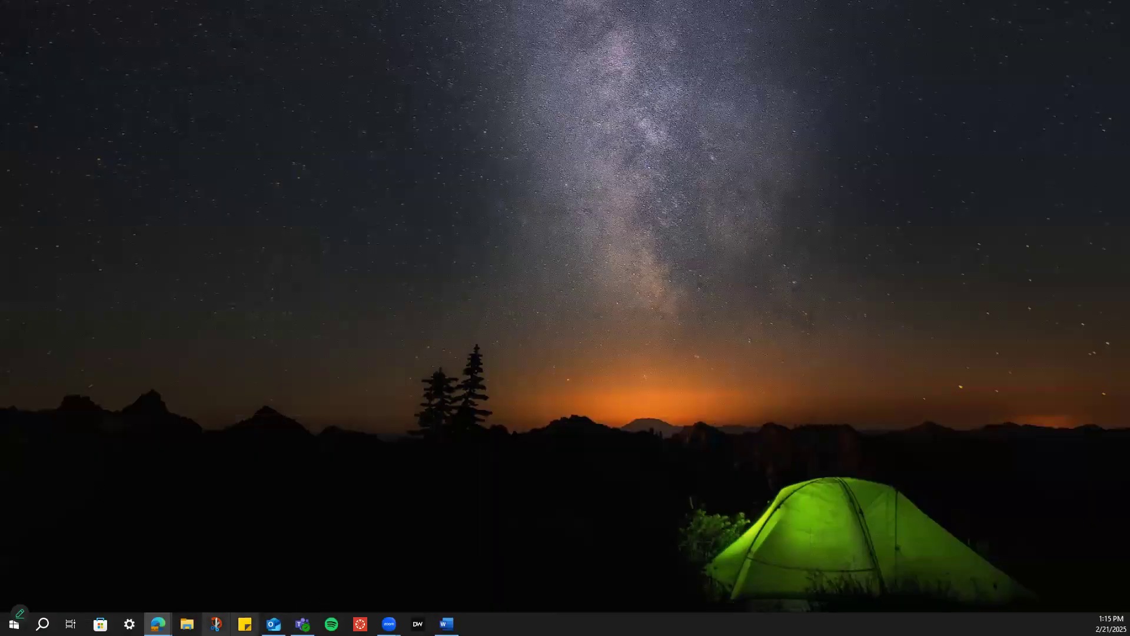
mouse_move(158, 624)
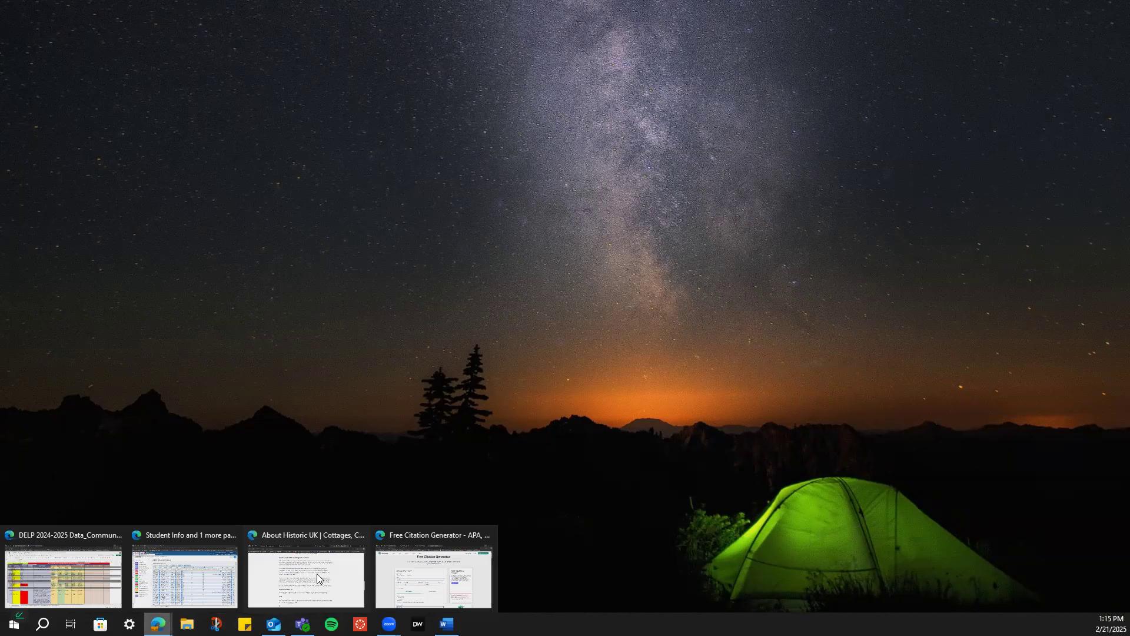
left_click(439, 578)
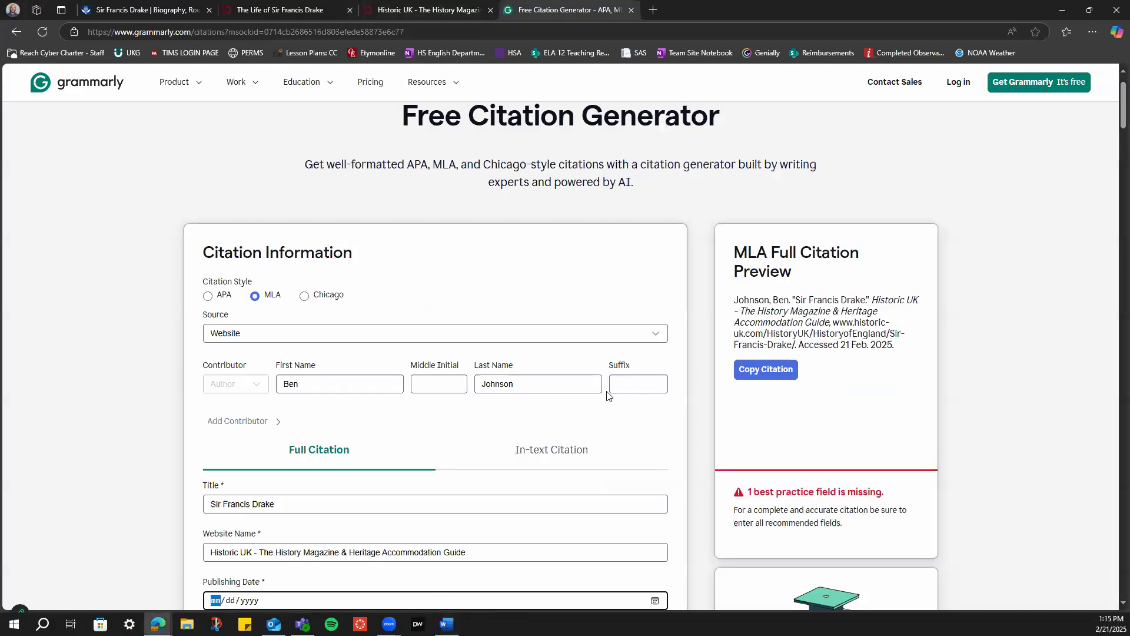
scroll(349, 352, "down", 1)
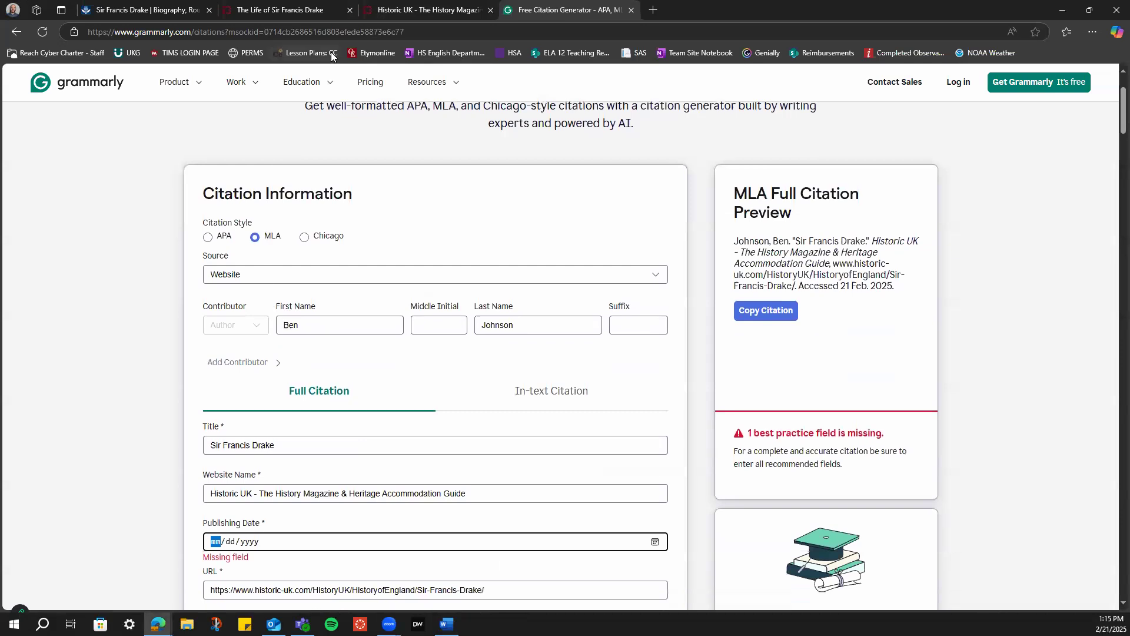
double_click(315, 323)
key("BackSpace")
left_click(497, 325)
double_click(497, 325)
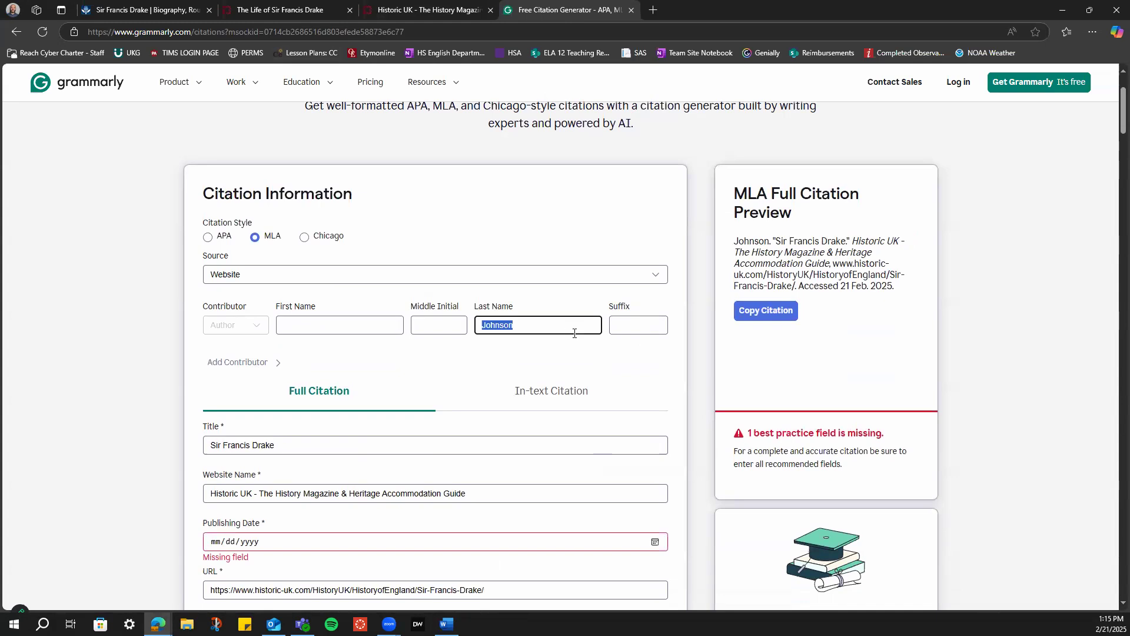
key("BackSpace")
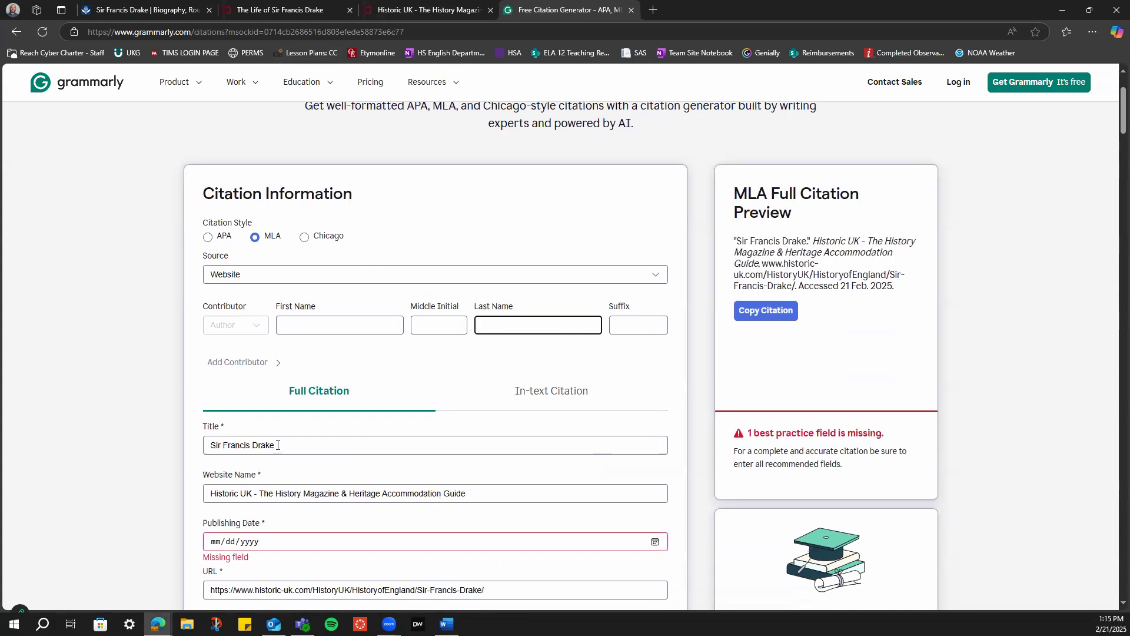
Clear the title and website name from the citation form
triple_click(248, 445)
key("BackSpace")
left_click(281, 488)
triple_click(281, 494)
key("BackSpace")
left_click(278, 542)
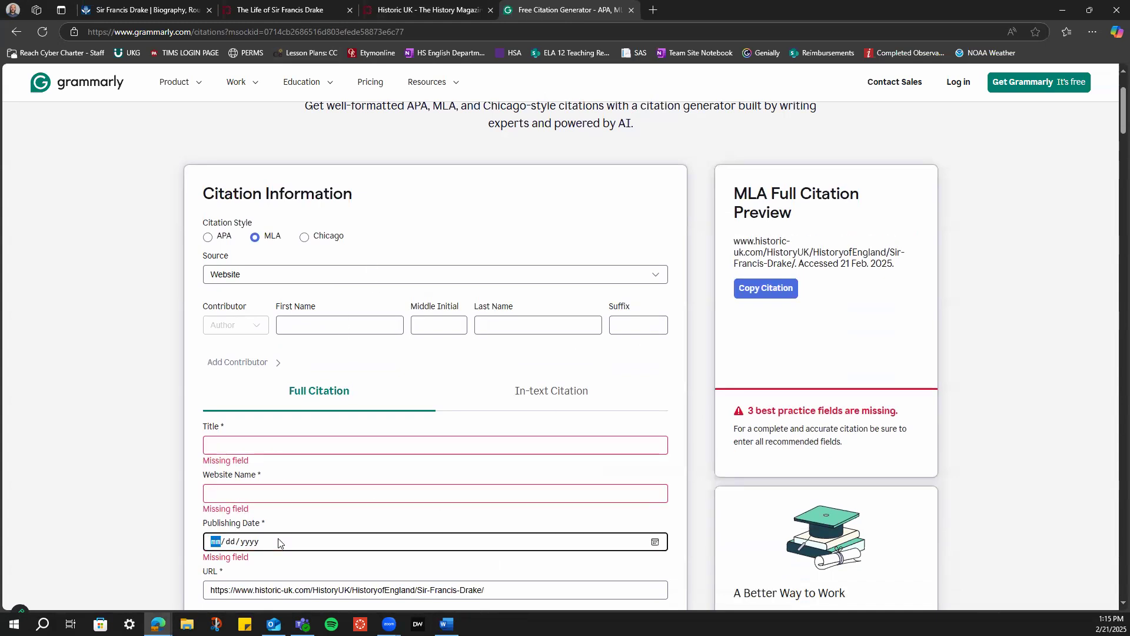
Clear the URL and the access date from the citation form
scroll(289, 526, "down", 4)
left_click(279, 353)
triple_click(283, 355)
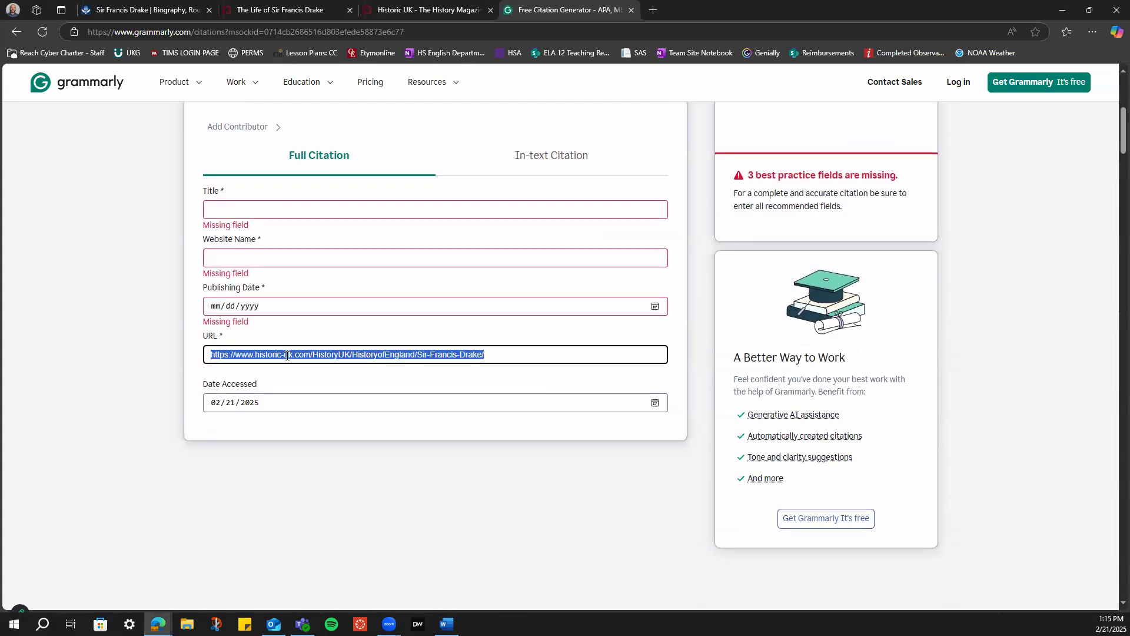
key("BackSpace")
left_click(261, 404)
key("BackSpace")
left_click(265, 405)
key("BackSpace")
left_click(233, 402)
key("BackSpace")
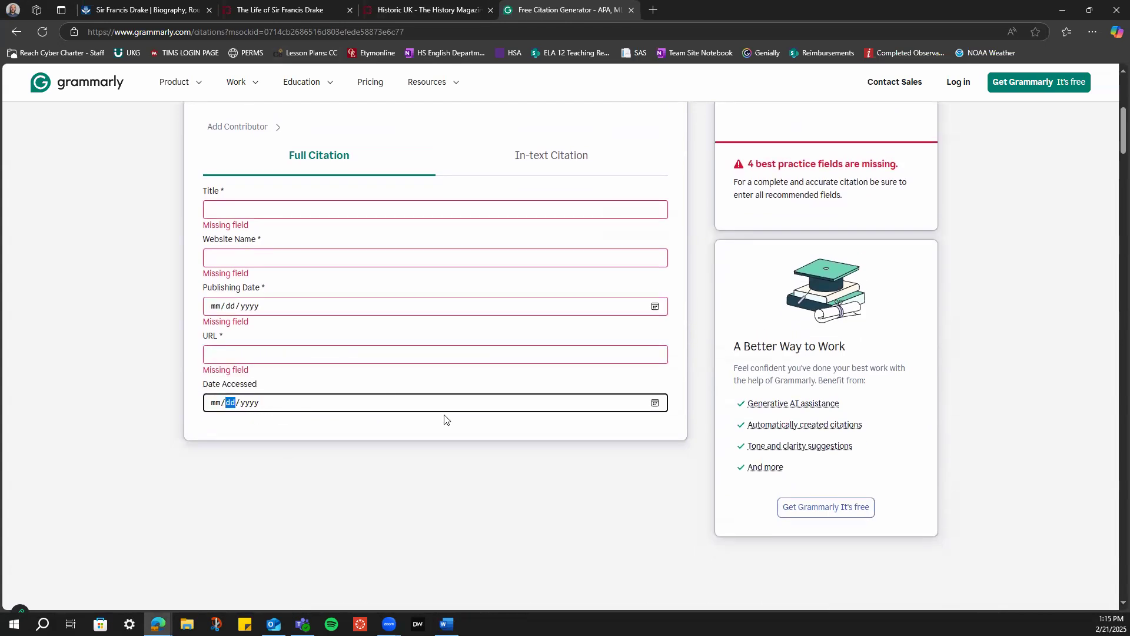
scroll(444, 419, "up", 6)
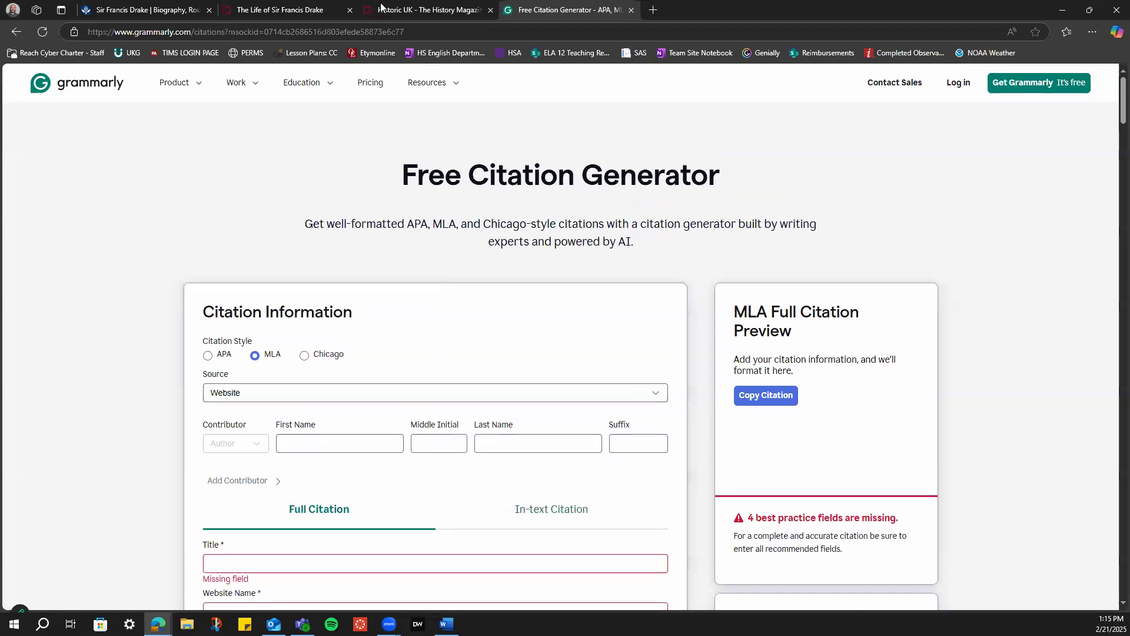
Look up the Britannica article on Sir Francis Drake and enter its first listed author's first and last name in the citation form
left_click(142, 10)
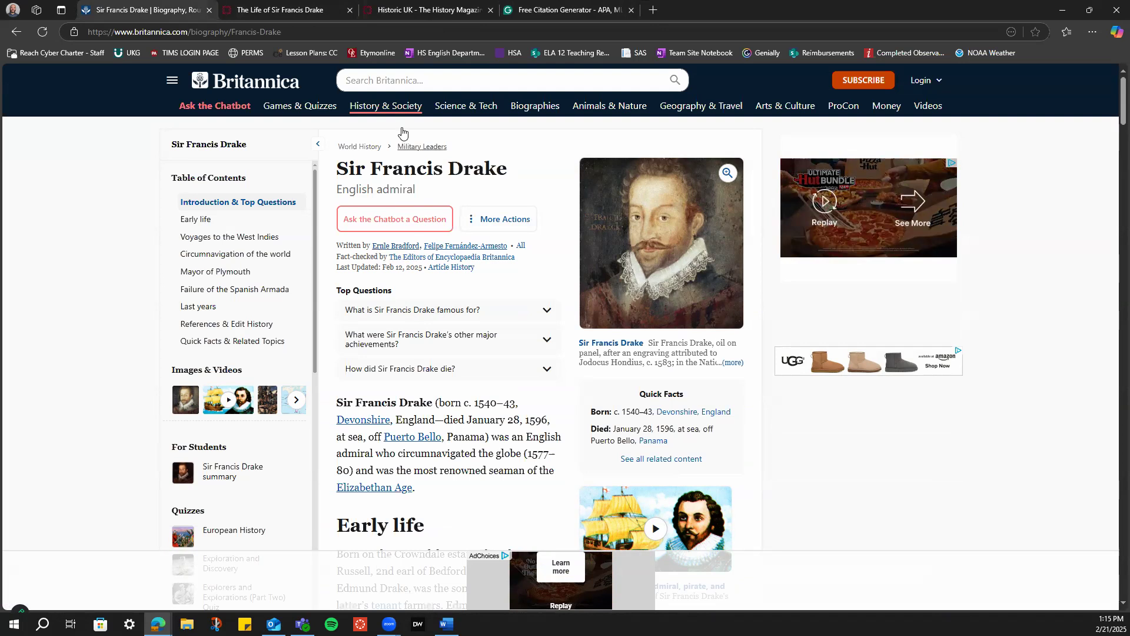
left_click(554, 10)
scroll(315, 496, "down", 2)
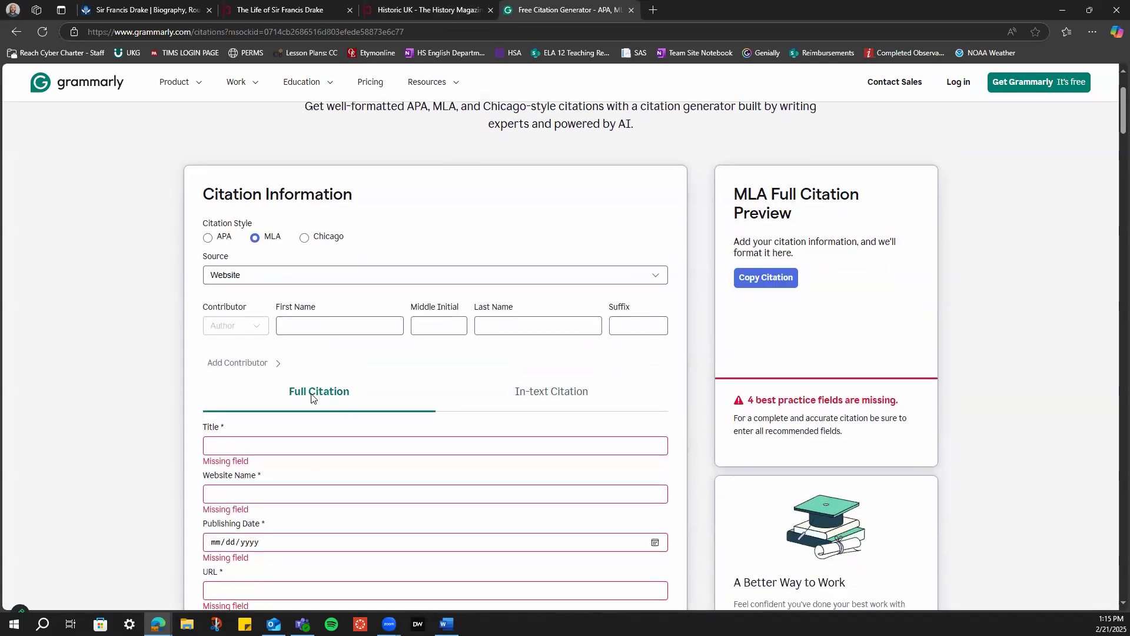
left_click(321, 322)
type("Ernle")
key("Tab")
key("Tab")
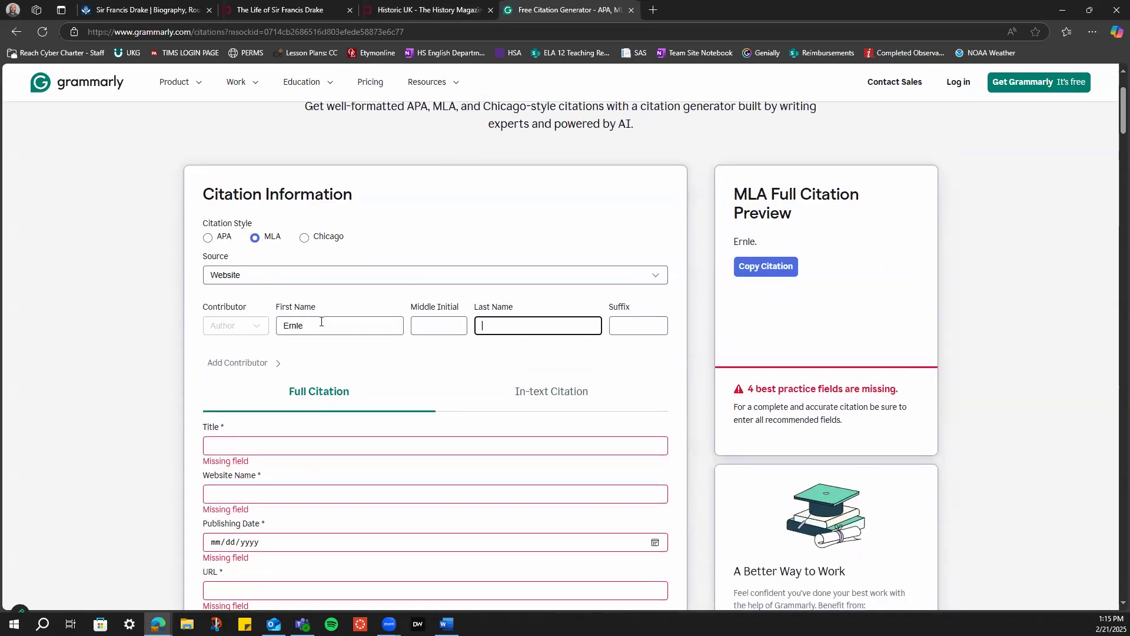
type("Brand")
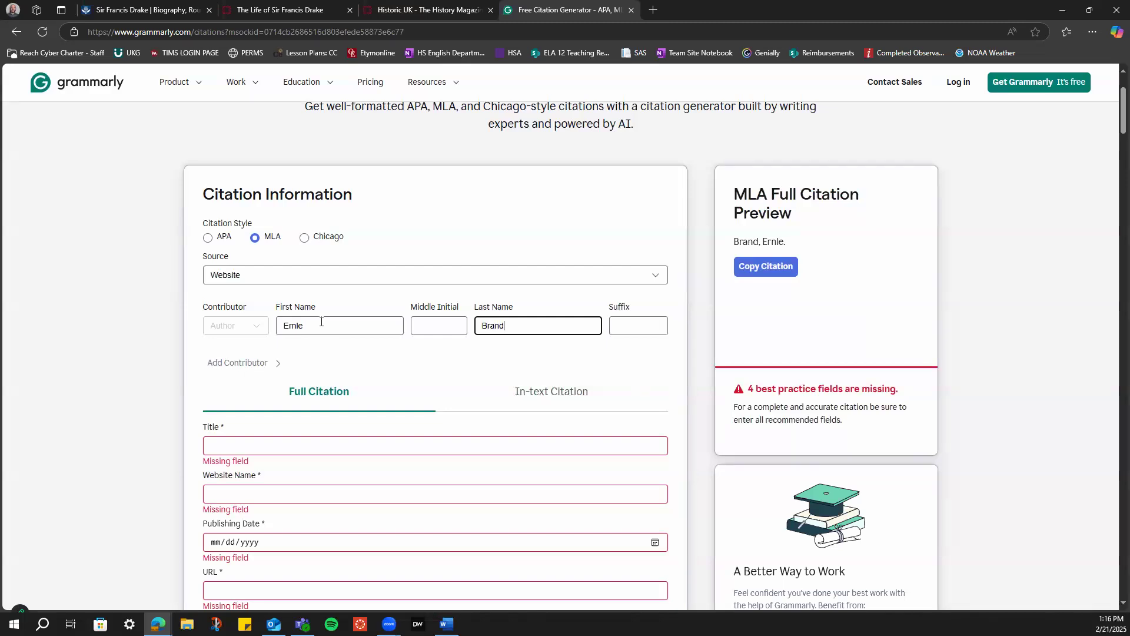
key("BackSpace")
key("BackSpace")
type("d")
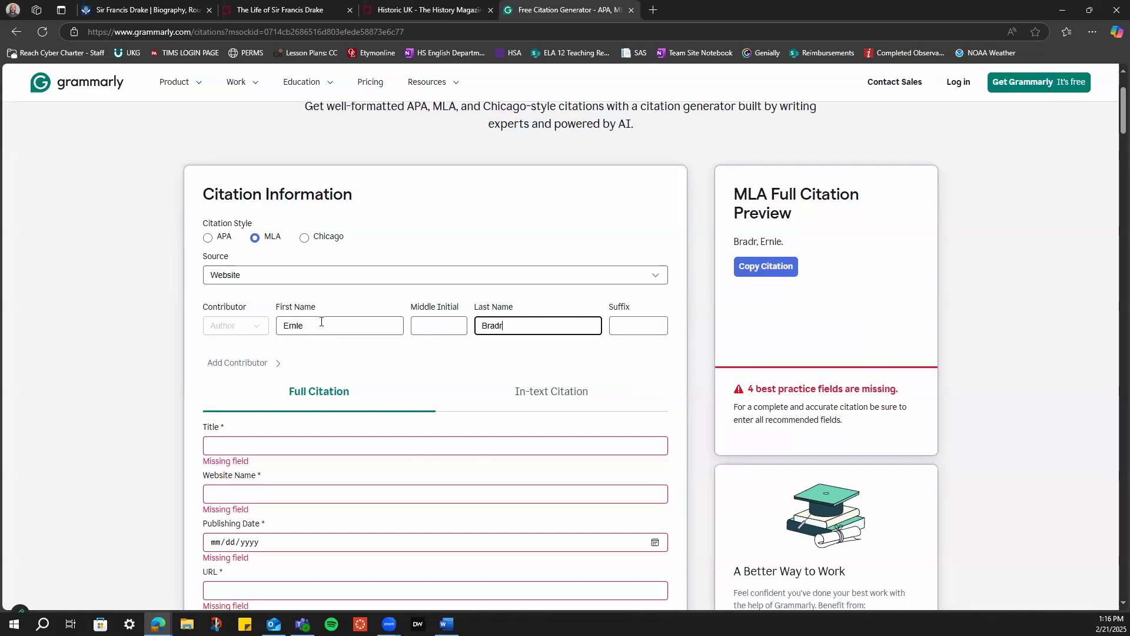
type("ford")
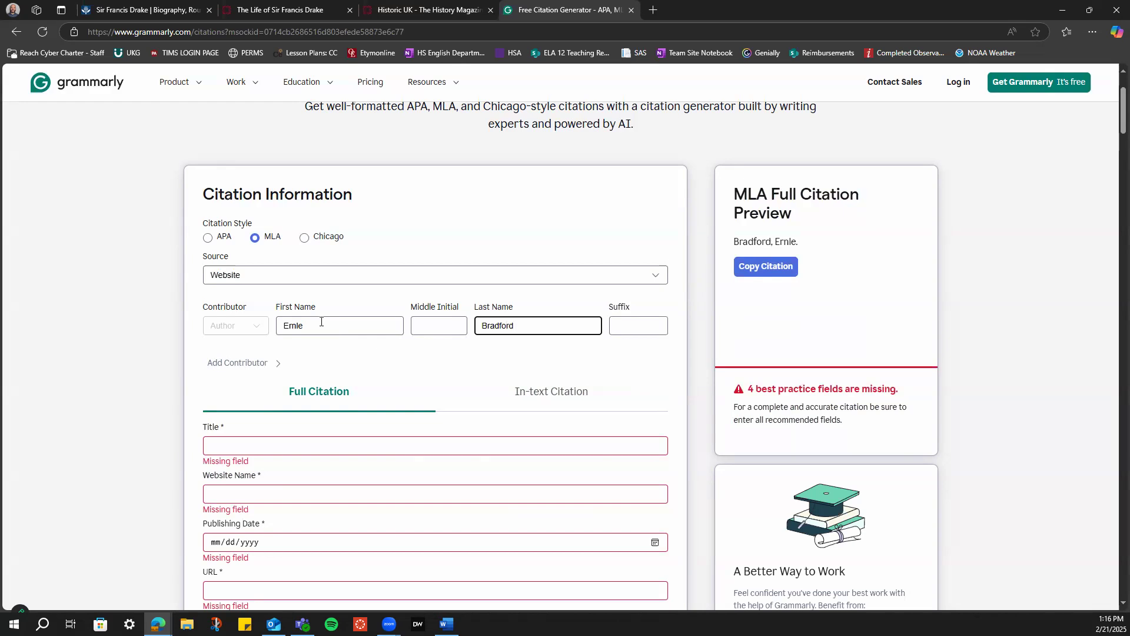
Return to the Britannica article and open the contributor page of its second listed author
left_click(143, 10)
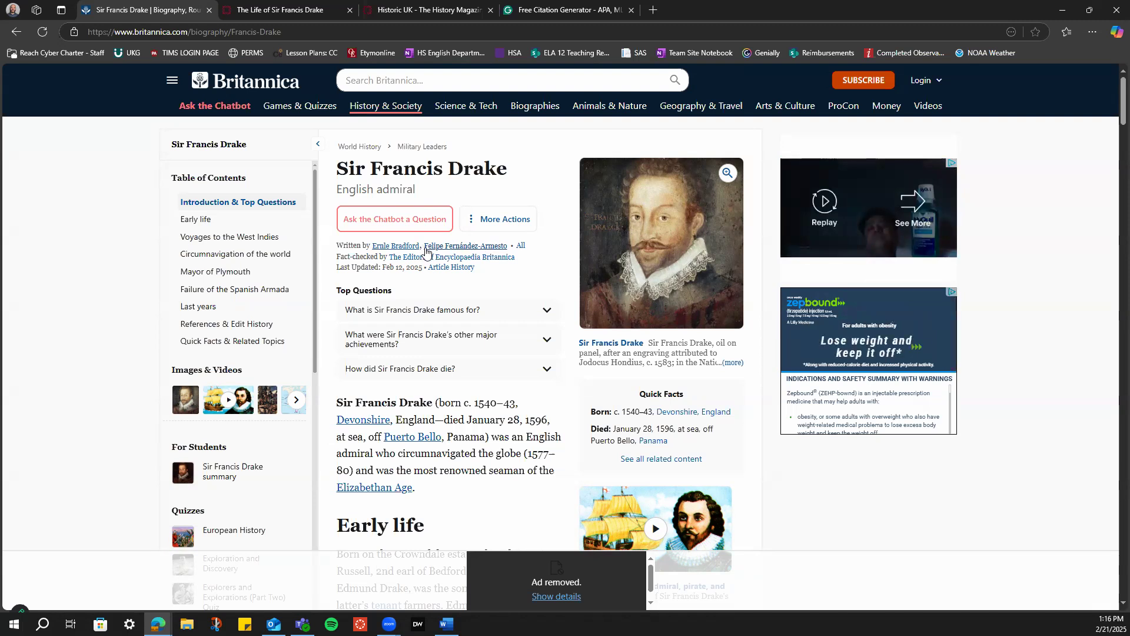
left_click_drag(510, 245, 521, 246)
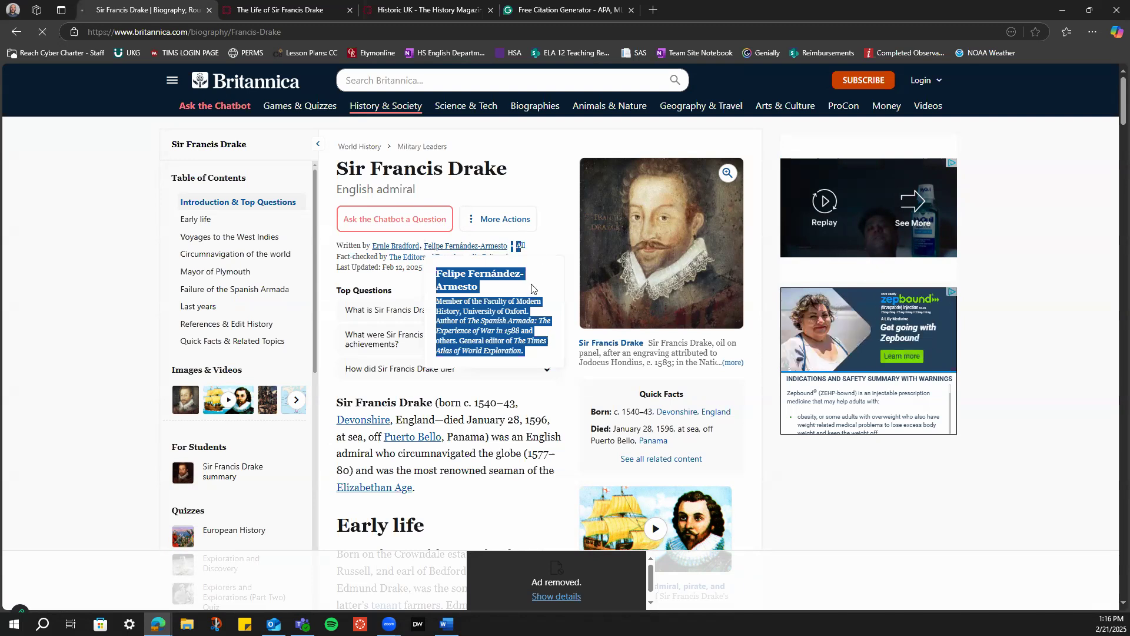
left_click(531, 284)
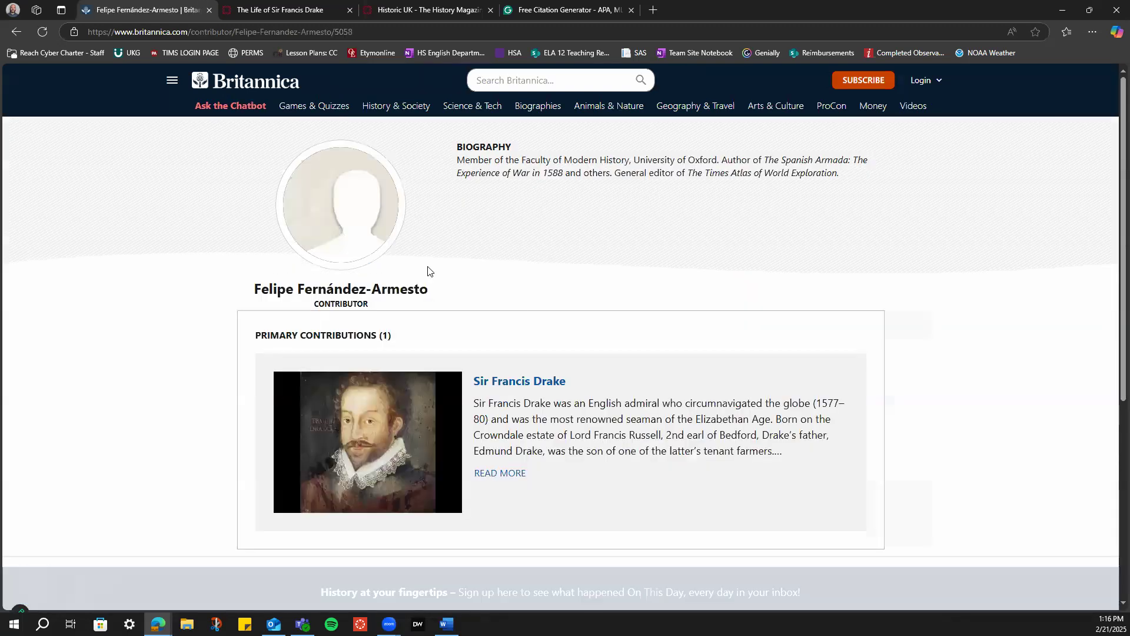
Copy the second author's full name from the Britannica contributor page into the first name field of a new contributor in the citation form
left_click_drag(430, 295, 253, 293)
key("ctrl+c")
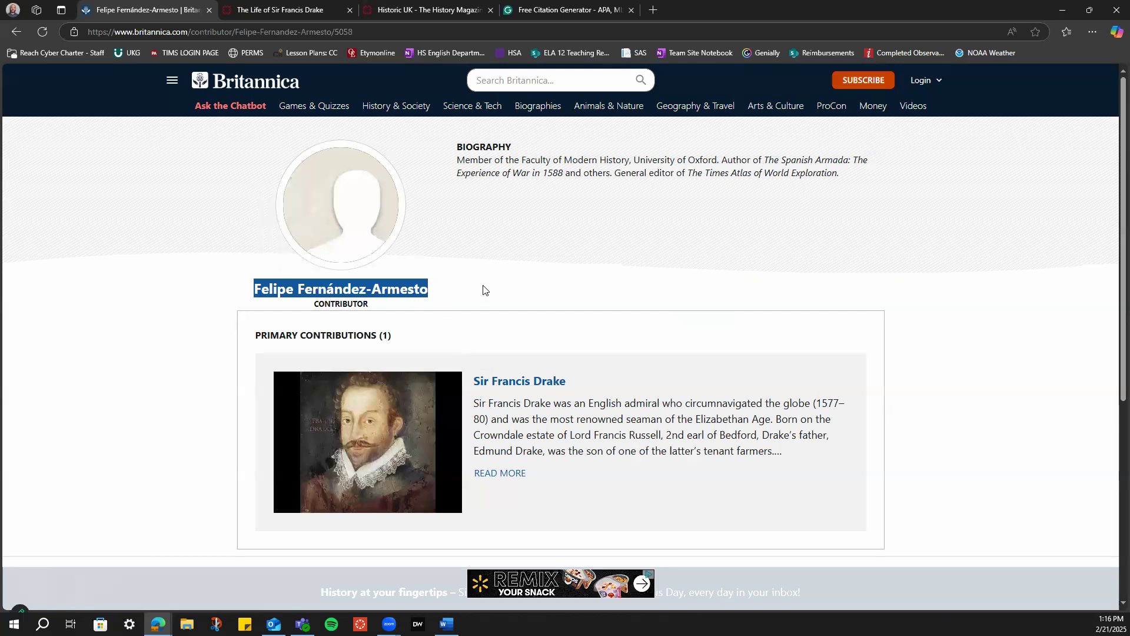
left_click(504, 11)
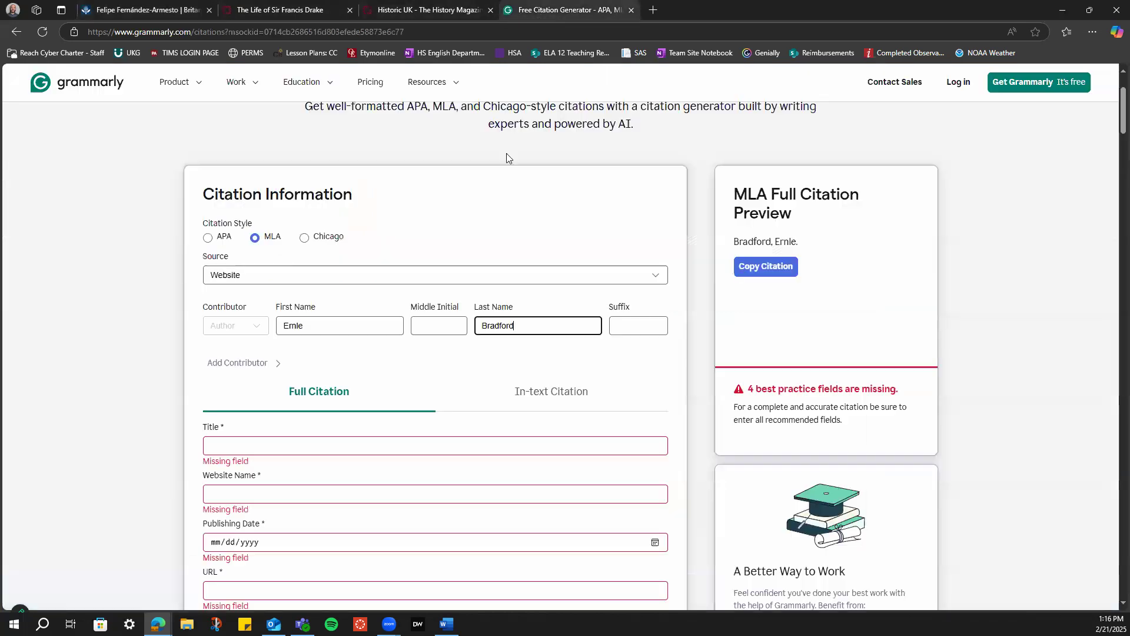
left_click(239, 364)
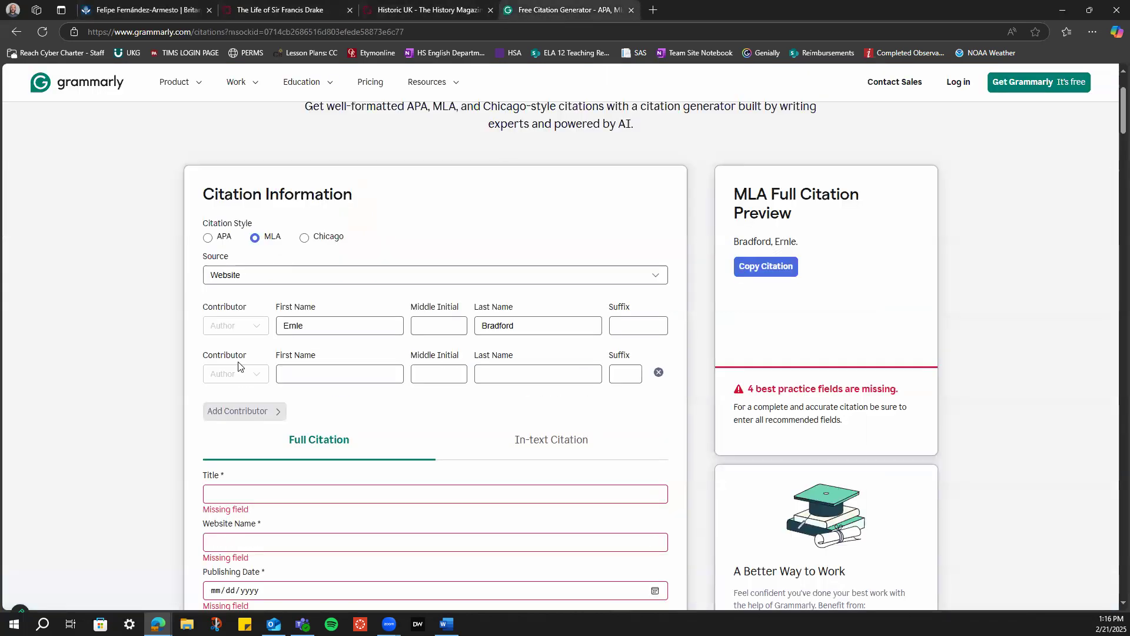
left_click(343, 375)
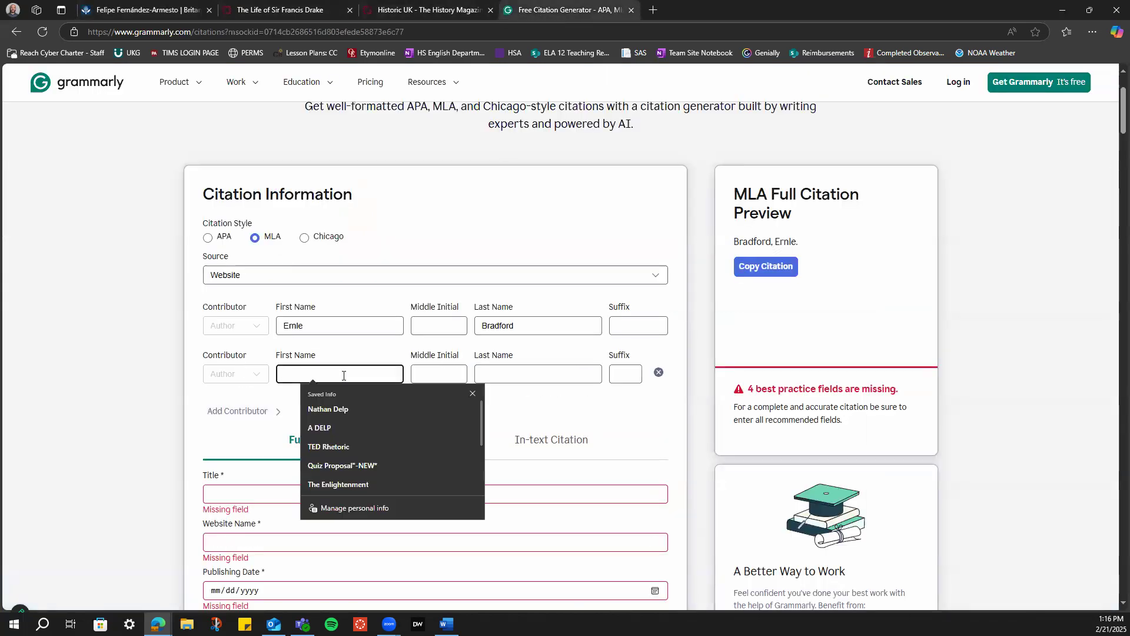
key("ctrl+v")
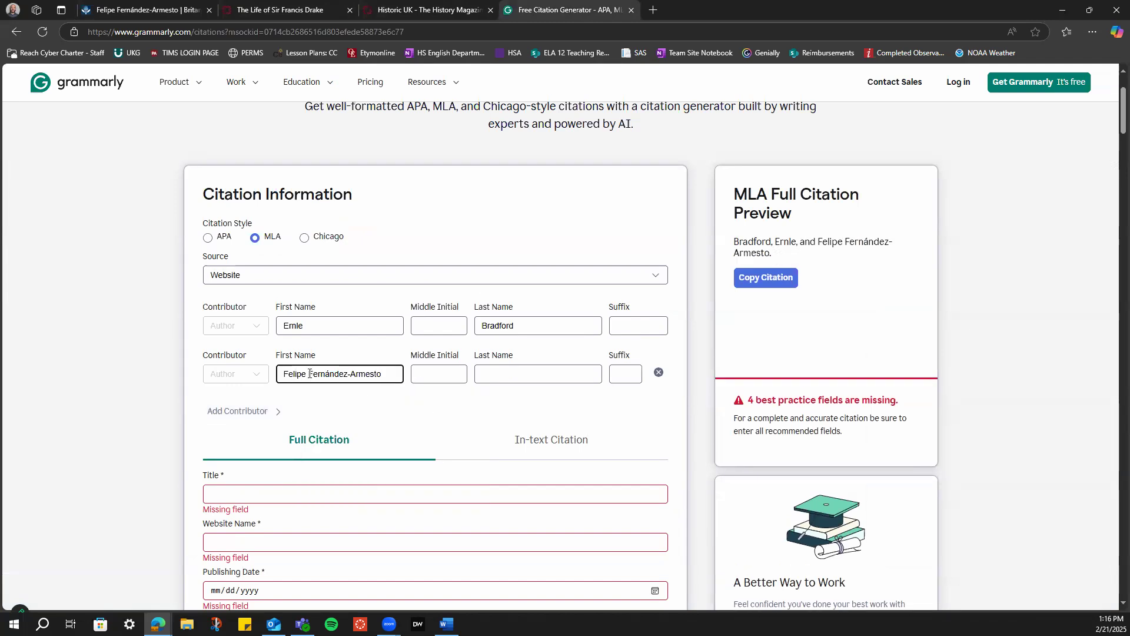
Move the second contributor's surname from the first name field to the last name field without a leading space
left_click_drag(307, 374, 408, 377)
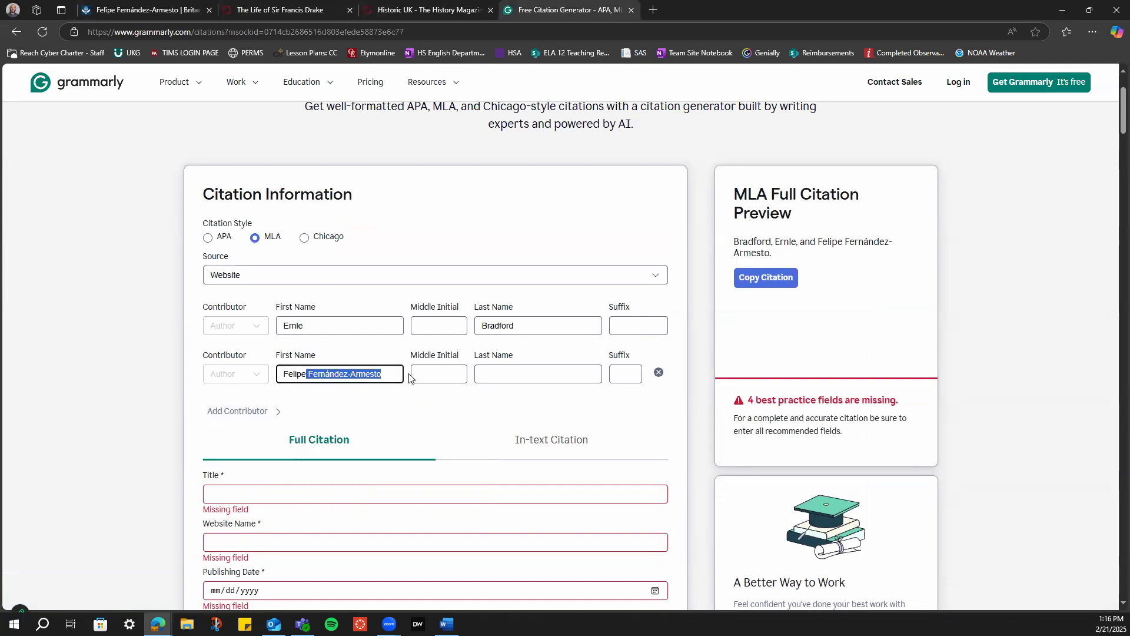
key("ctrl+x")
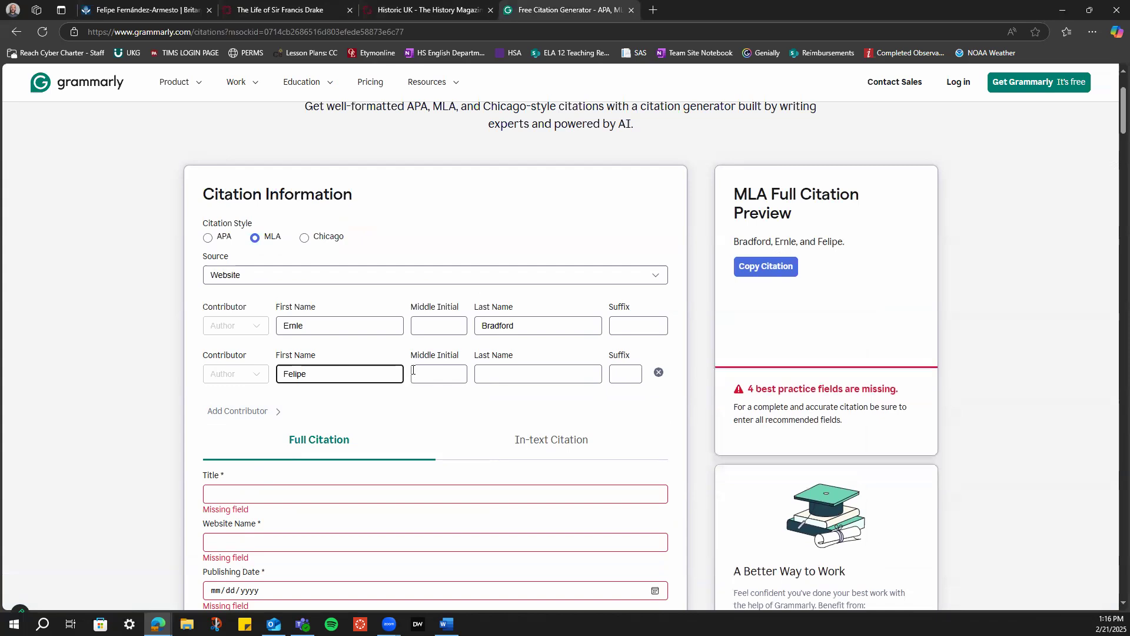
left_click(491, 373)
key("ctrl+v")
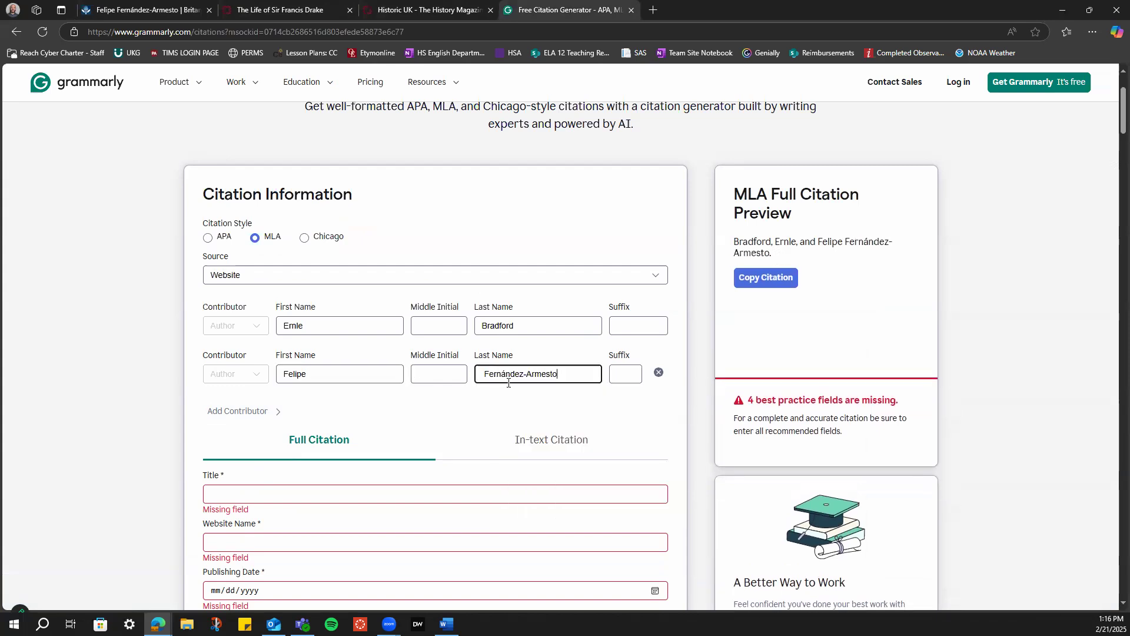
key("Delete")
left_click(450, 419)
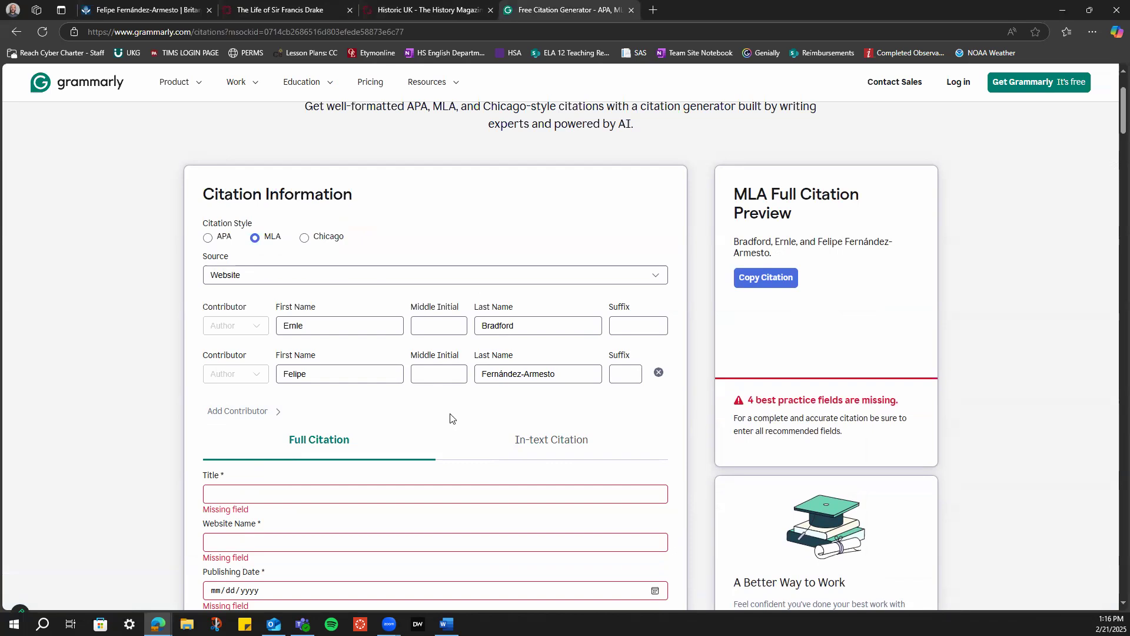
Copy the heading and subtitle "Sir Francis Drake English admiral" from the Britannica article into the citation's title field
scroll(451, 418, "down", 2)
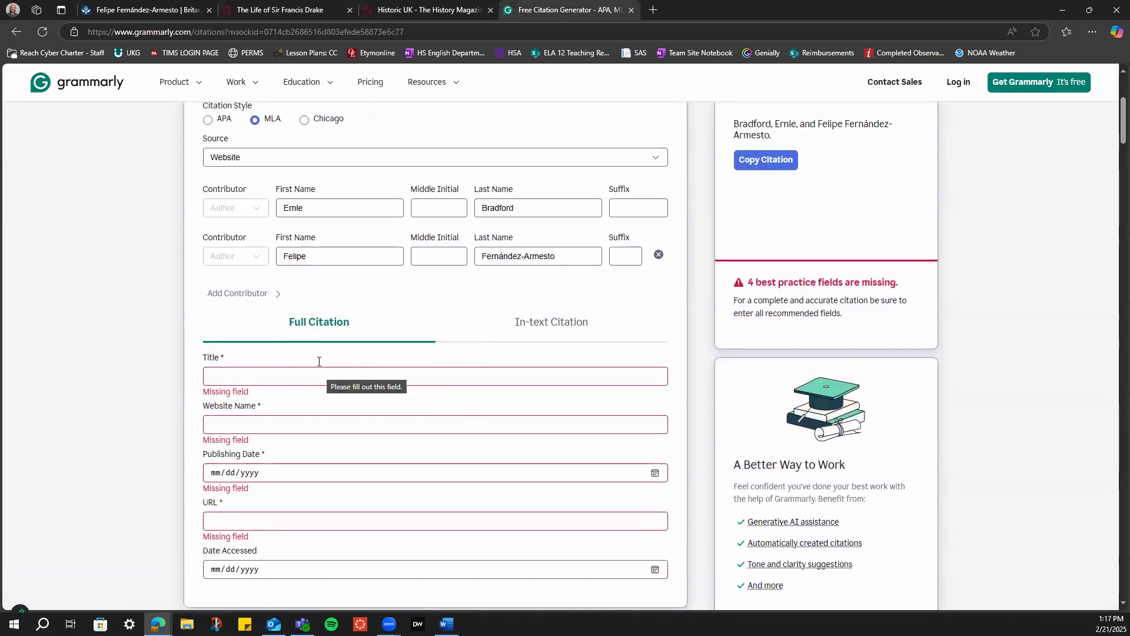
left_click(251, 377)
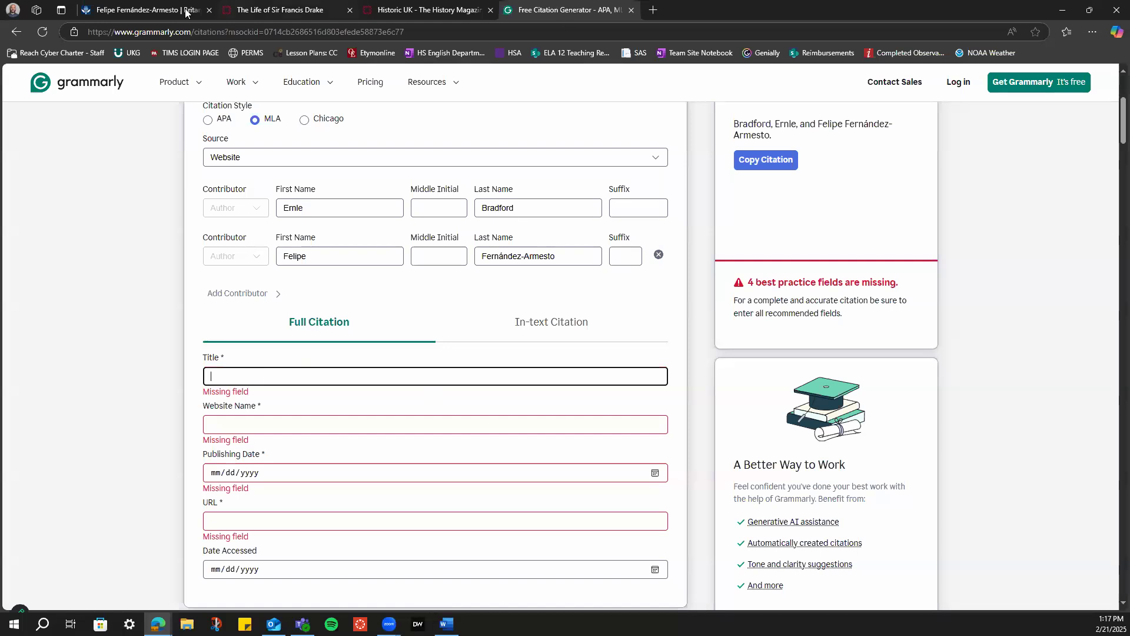
left_click(122, 10)
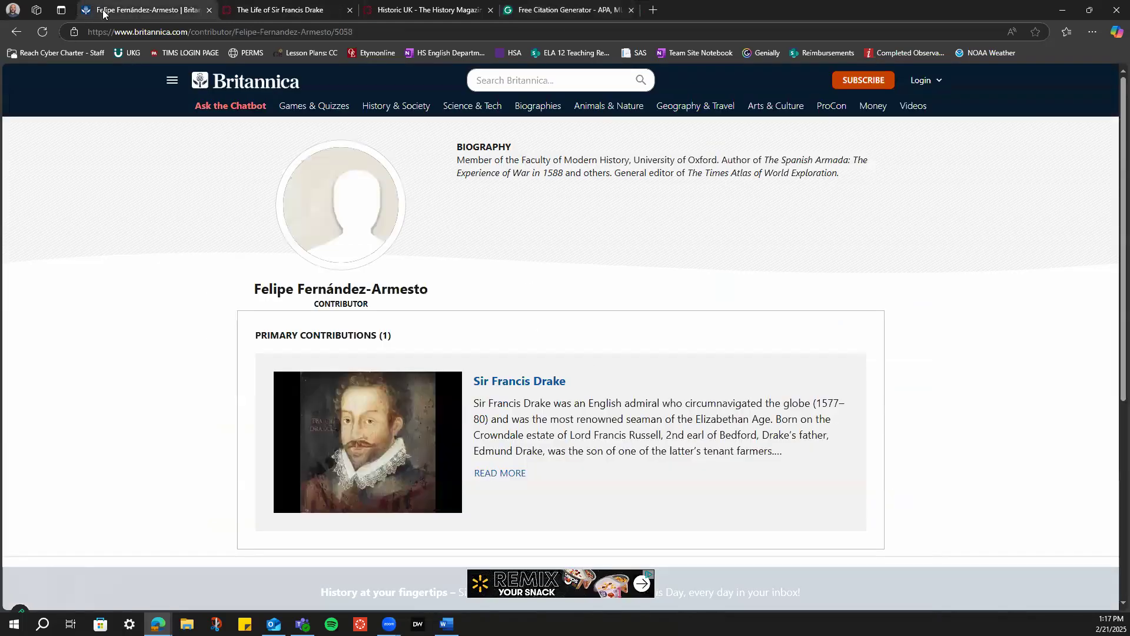
left_click(16, 32)
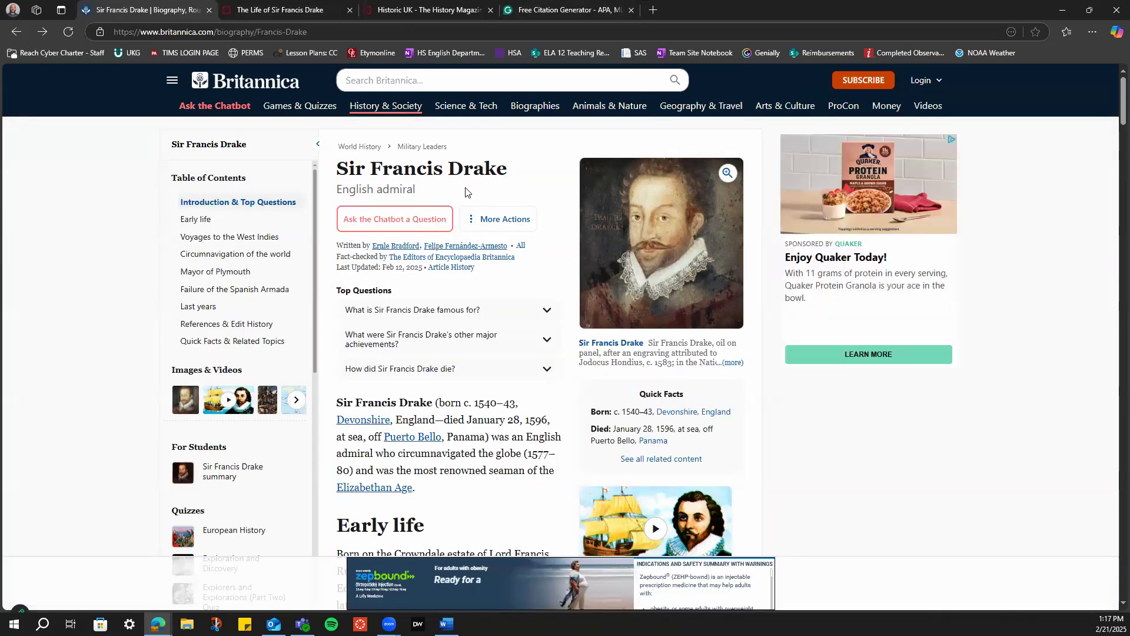
left_click_drag(338, 169, 426, 193)
key("ctrl+c")
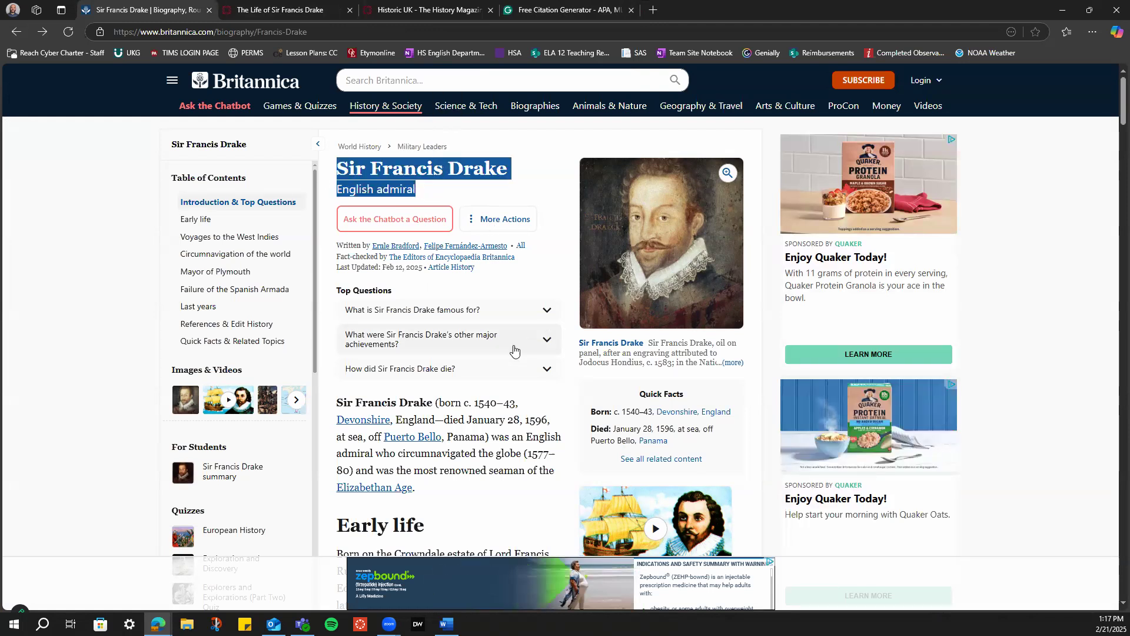
left_click(562, 11)
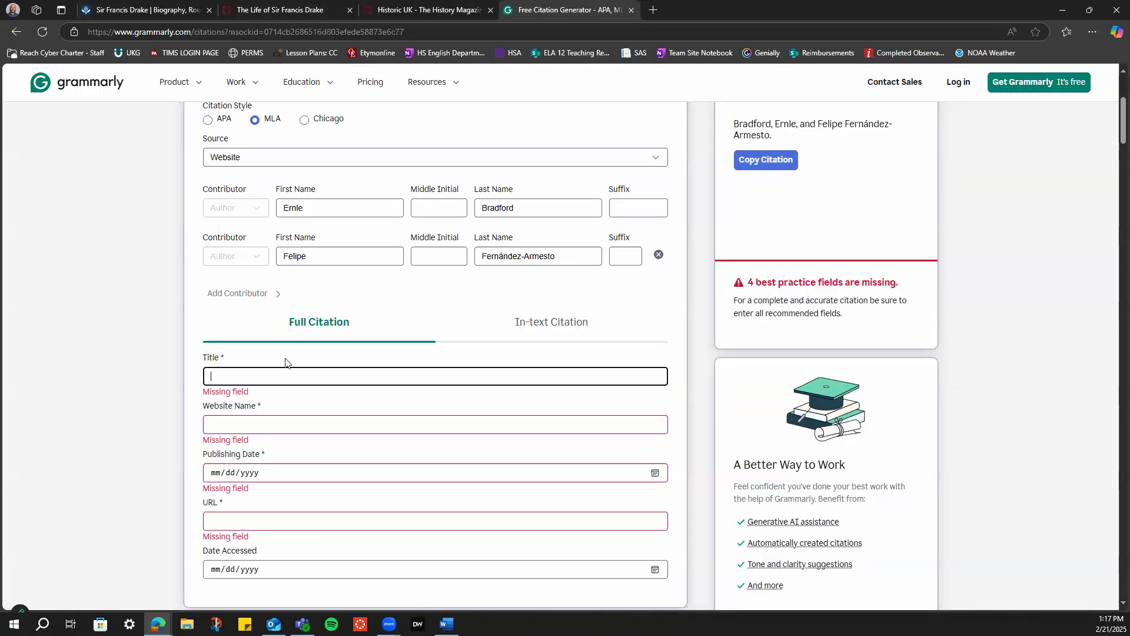
key("ctrl+v")
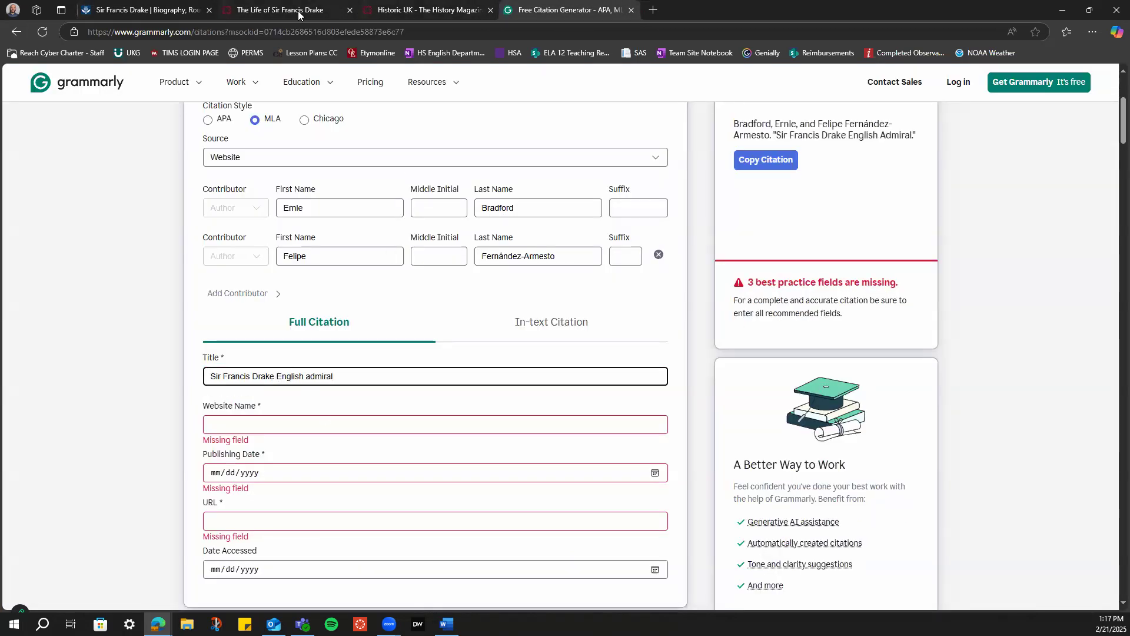
Recheck the article's heading and add a colon to the citation title so it reads "Sir Francis Drake: English admiral"
left_click(430, 10)
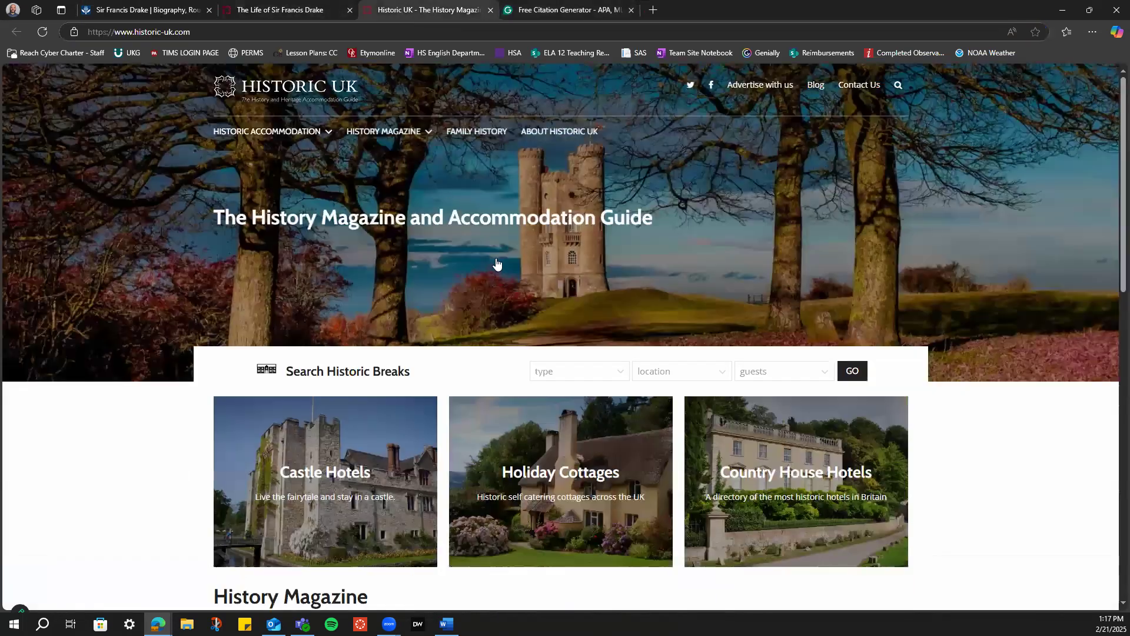
left_click(147, 10)
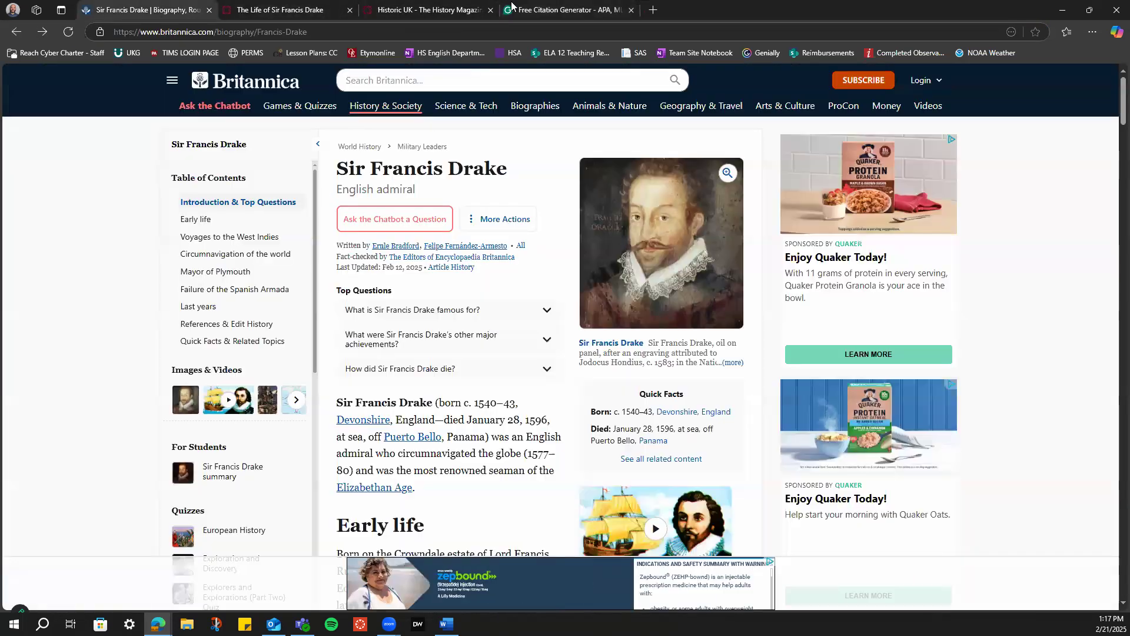
left_click(544, 13)
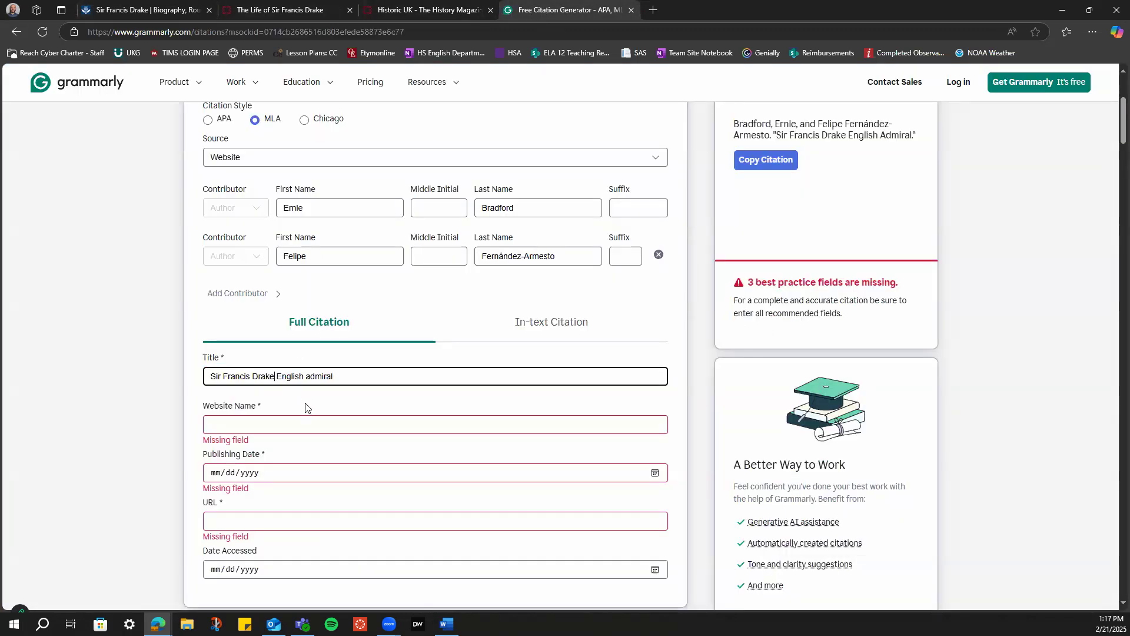
type(":")
key("BackSpace")
type("-")
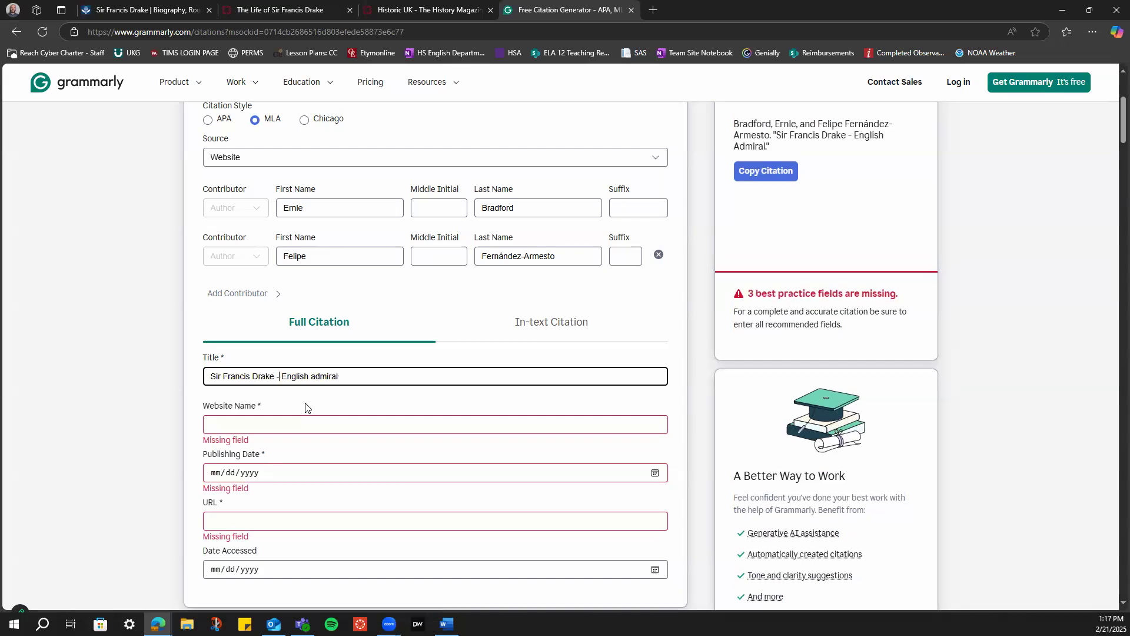
key("BackSpace")
key("BackSpace")
type(":")
left_click(337, 412)
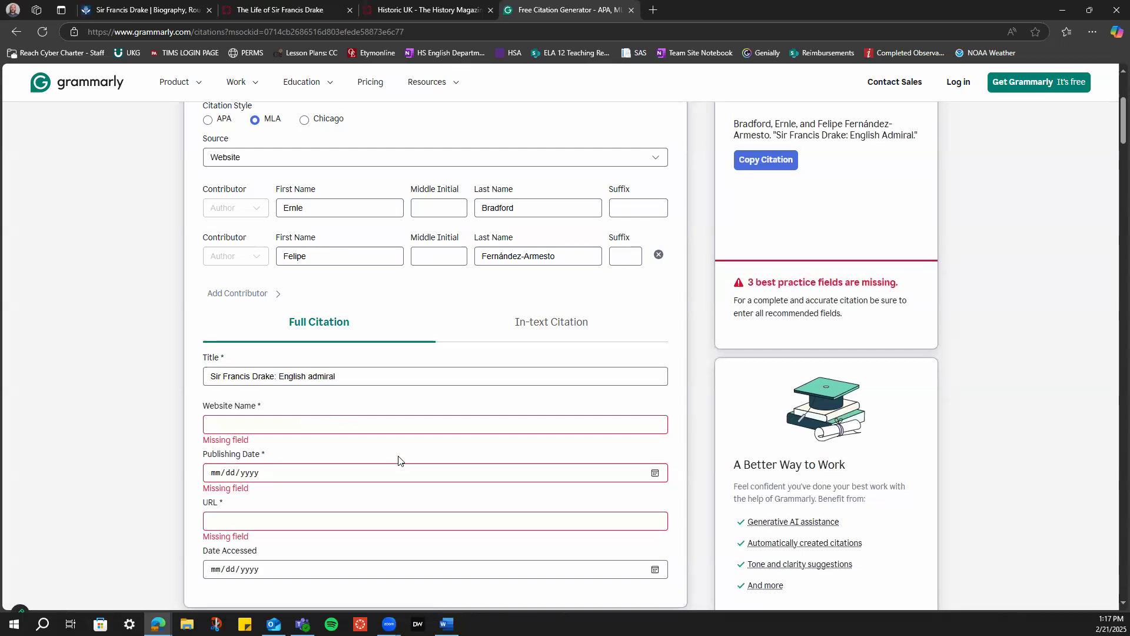
Look through the Britannica article on Sir Francis Drake for the details needed for the website name
left_click(285, 11)
left_click(162, 9)
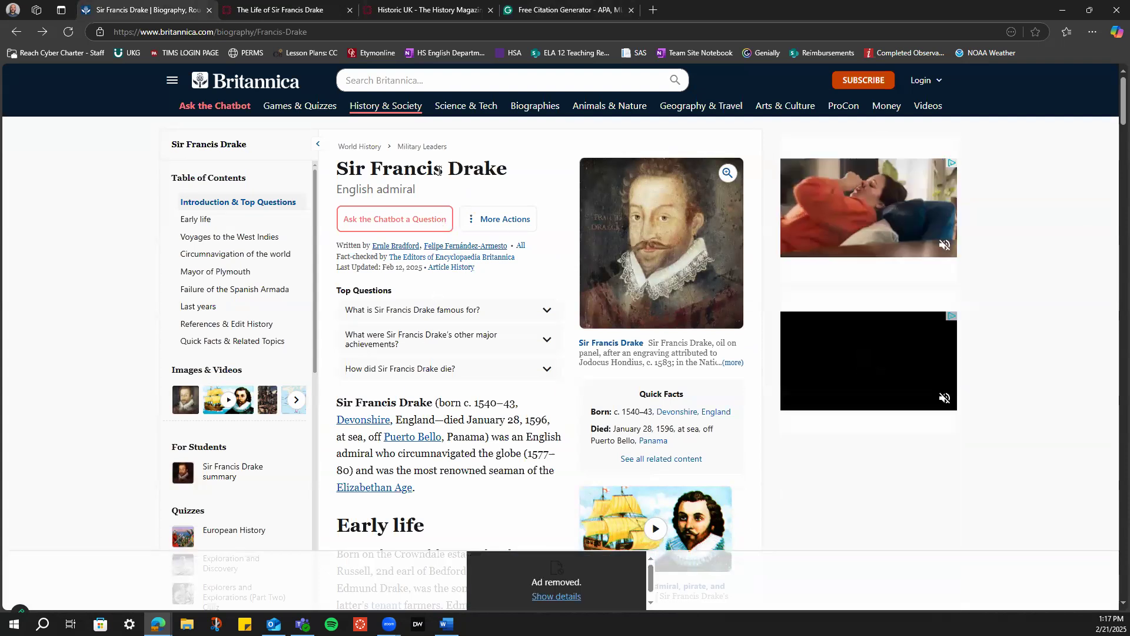
scroll(447, 339, "down", 4)
scroll(468, 333, "down", 6)
scroll(468, 339, "up", 5)
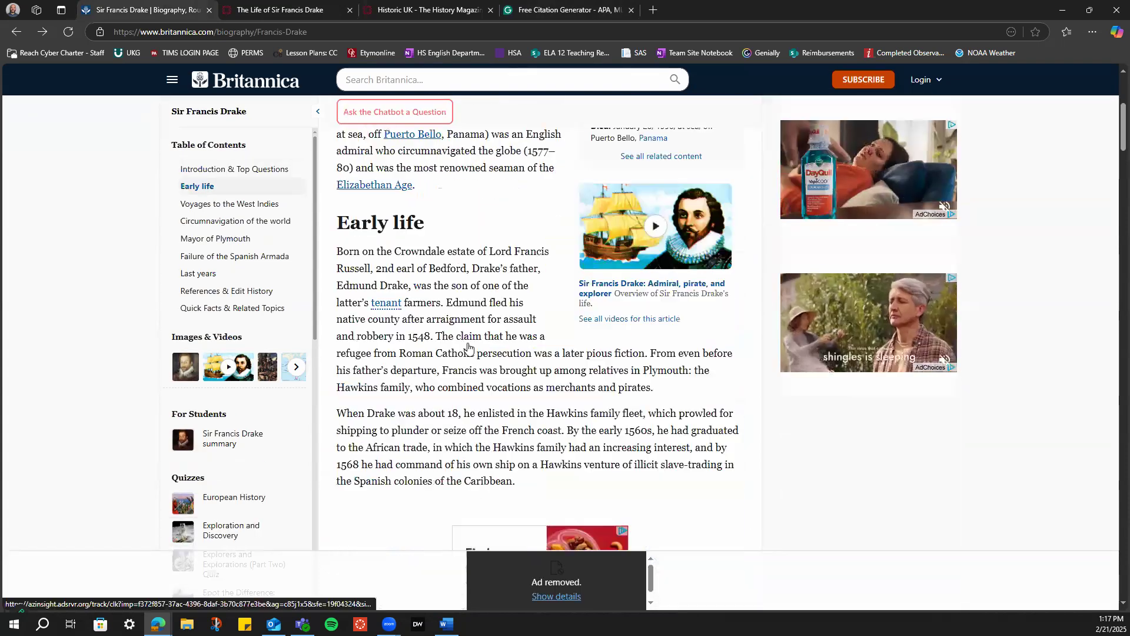
scroll(470, 339, "up", 5)
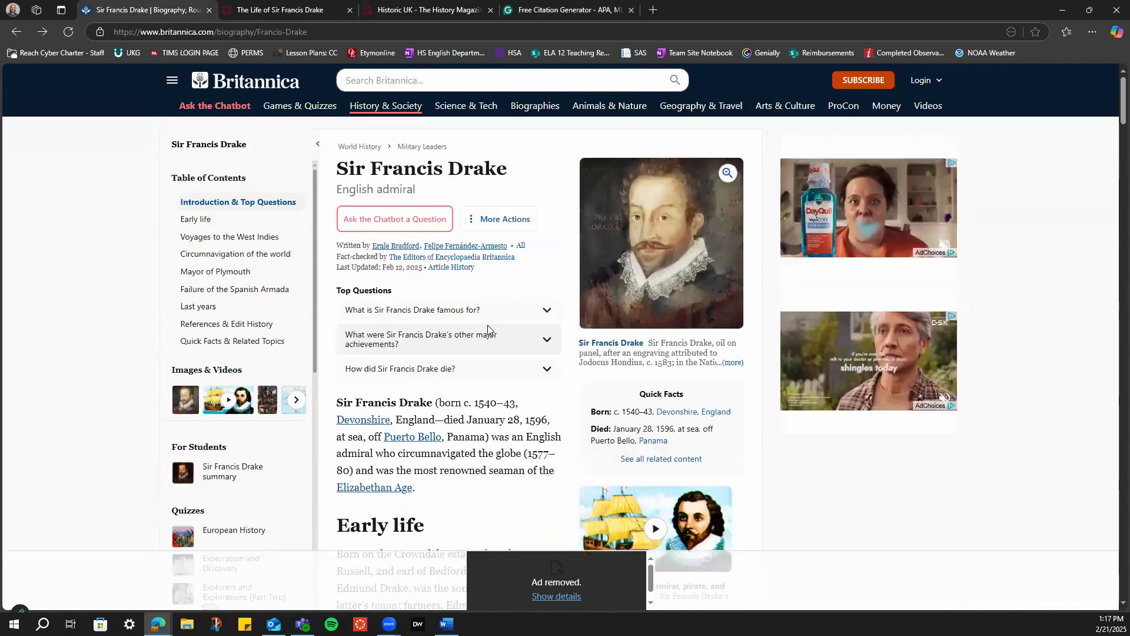
Check the site's name on the Britannica home page in a separate tab and enter "Britannica" as the citation's website name
left_click(587, 9)
left_click(249, 425)
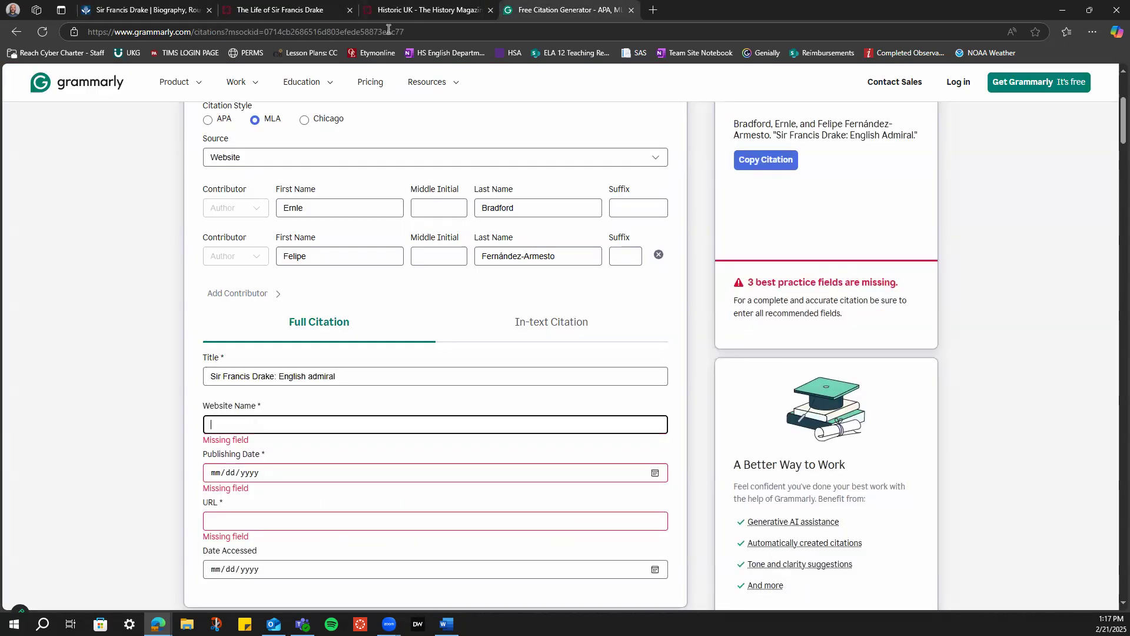
left_click(118, 10)
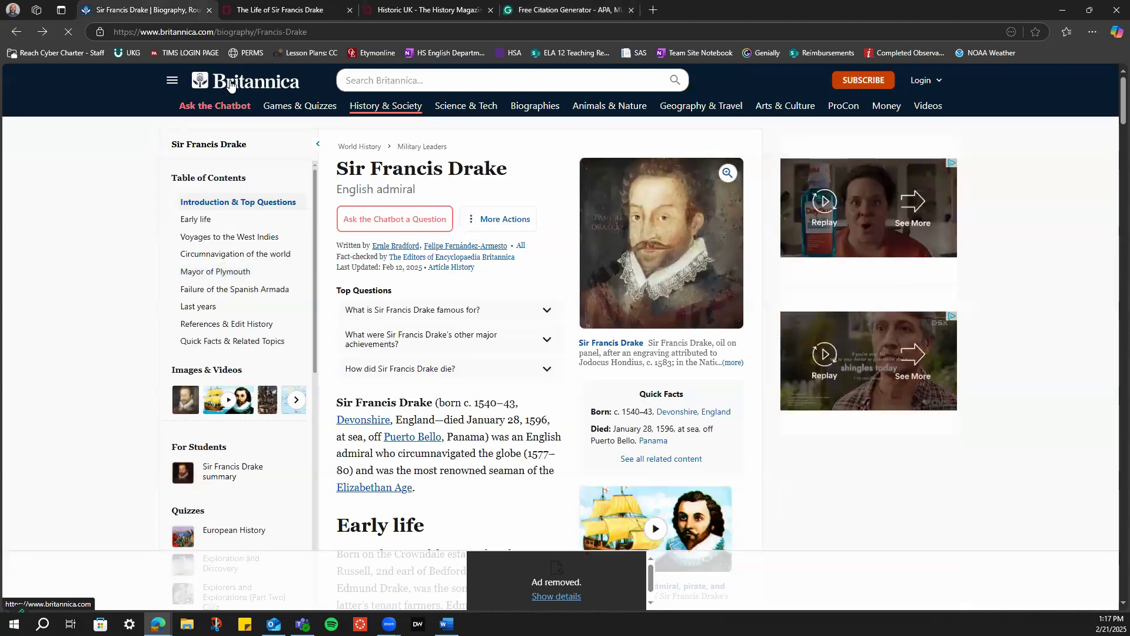
middle_click(230, 84)
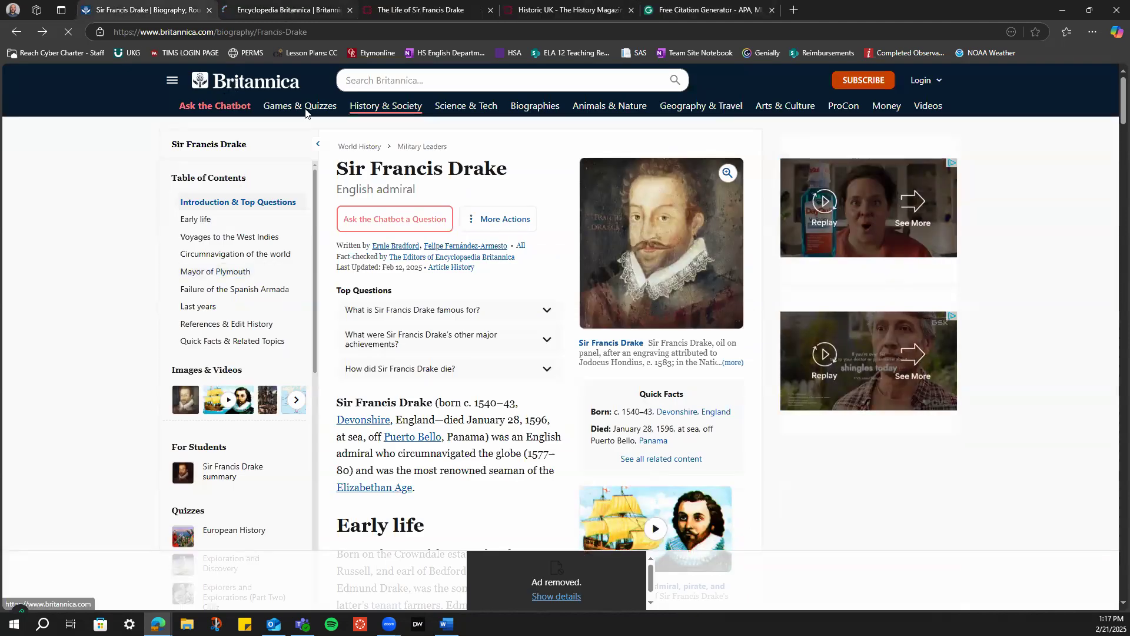
left_click(288, 10)
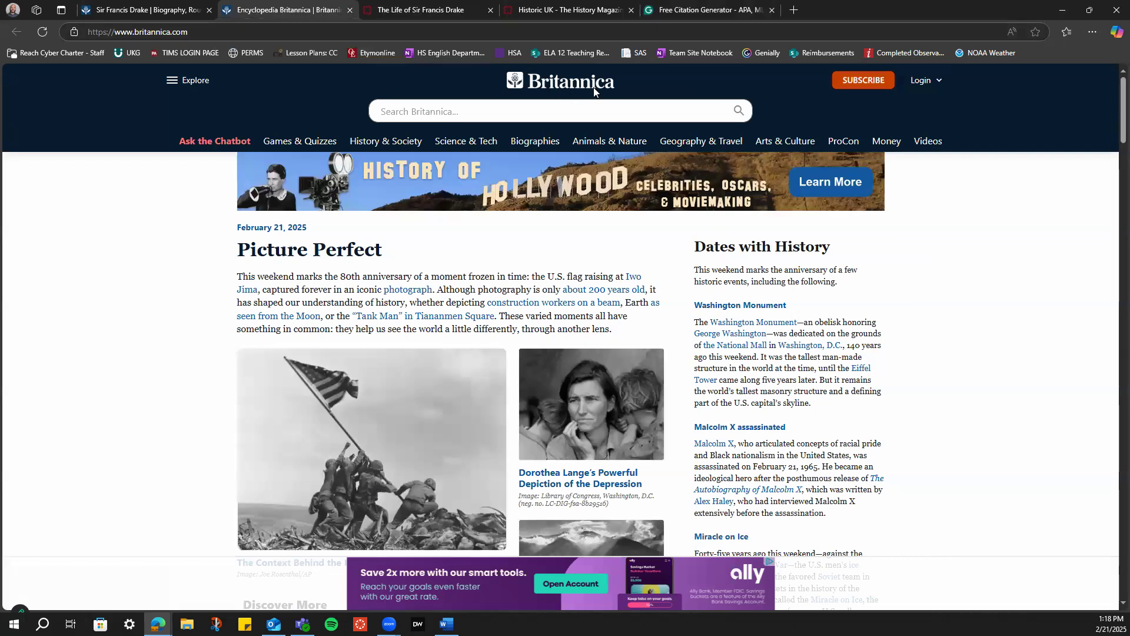
left_click_drag(612, 87, 645, 65)
left_click(674, 12)
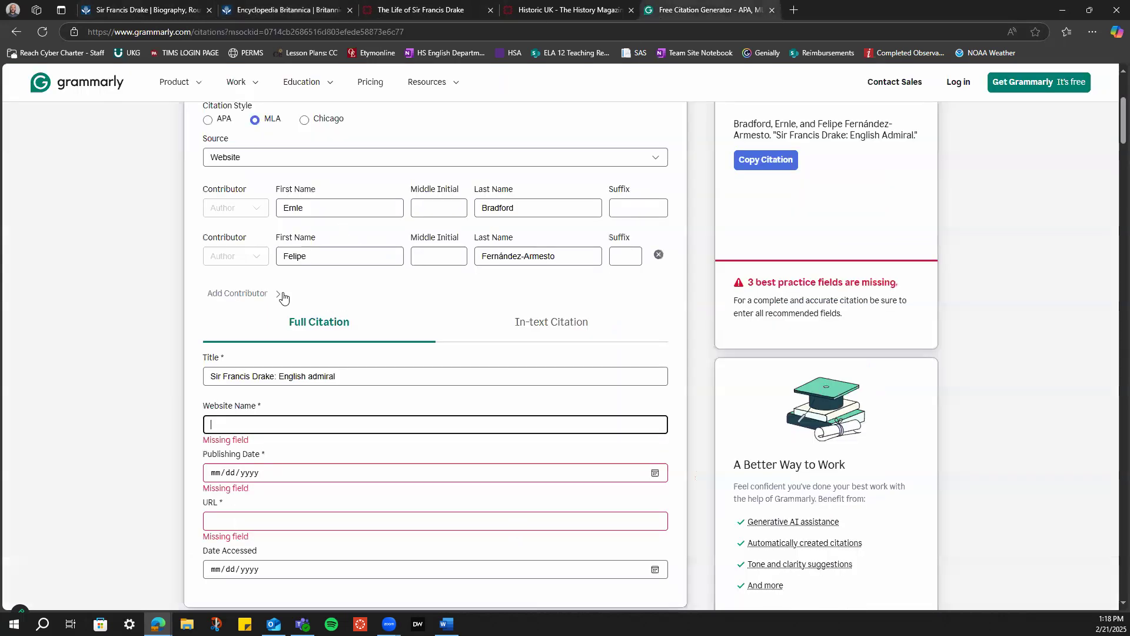
type("Britannica")
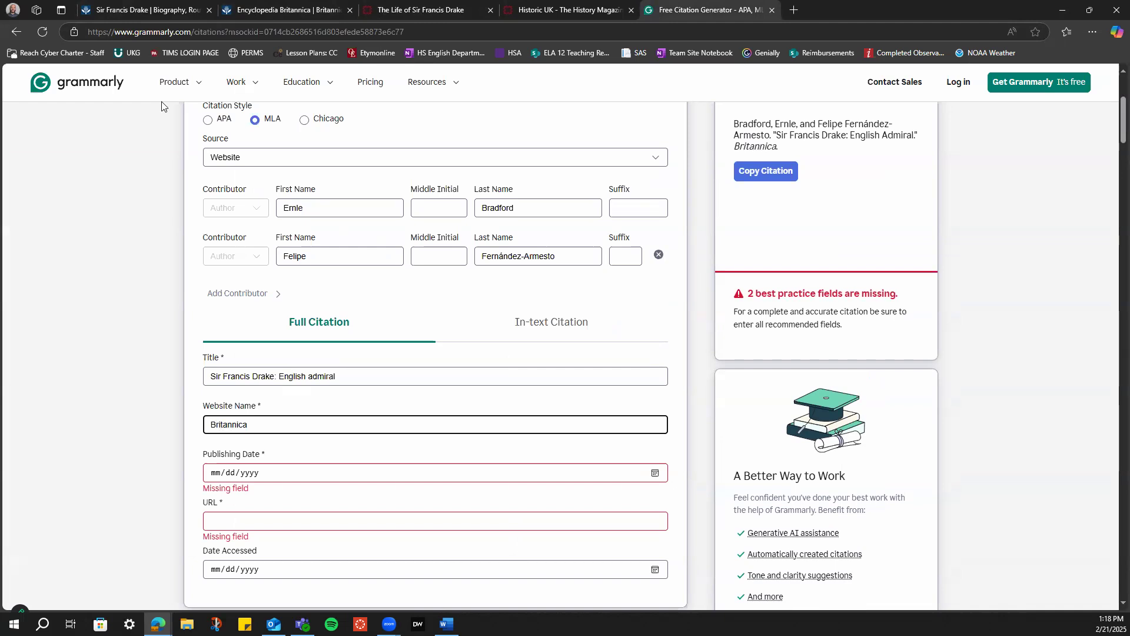
left_click(158, 12)
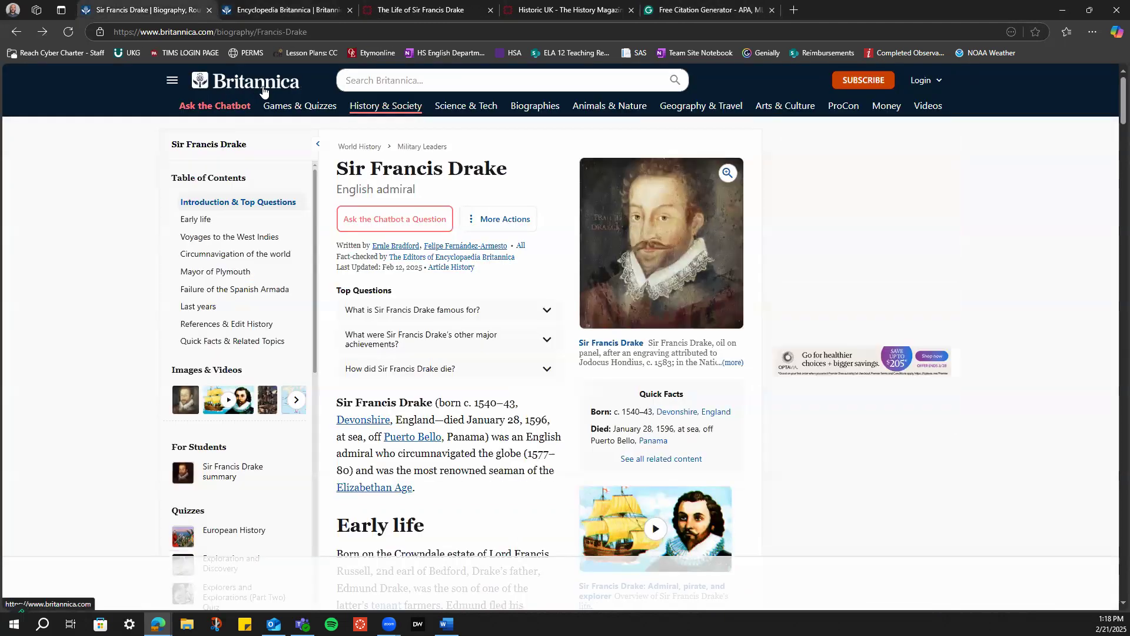
left_click(717, 18)
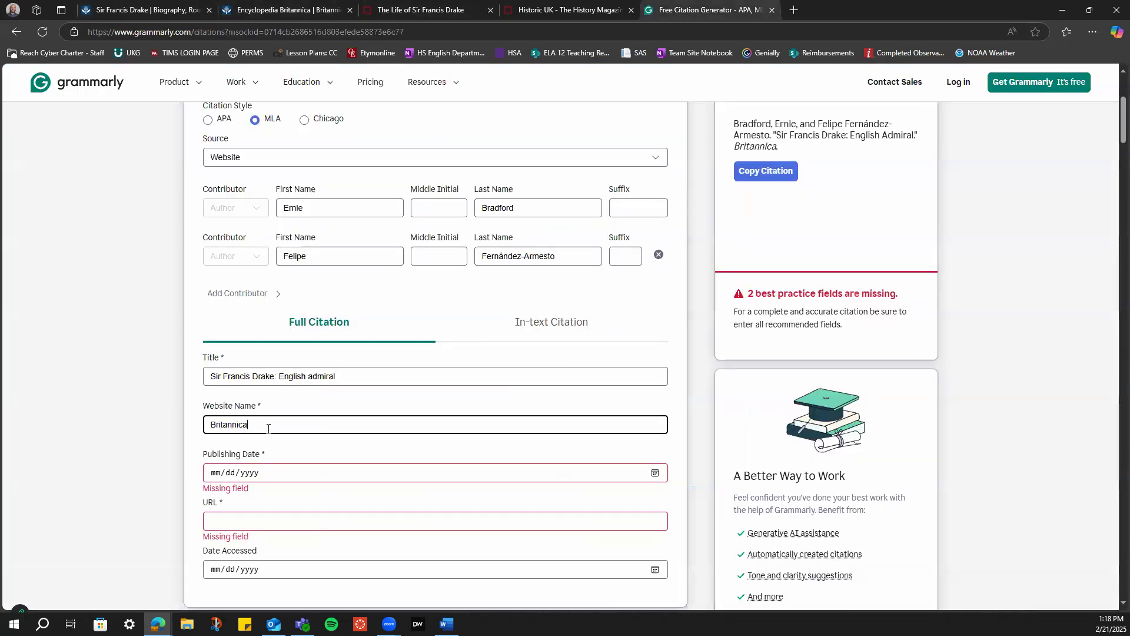
Select the citation's publishing date field, return to the Sir Francis Drake article for the date, and close the Britannica home page tab
left_click(310, 478)
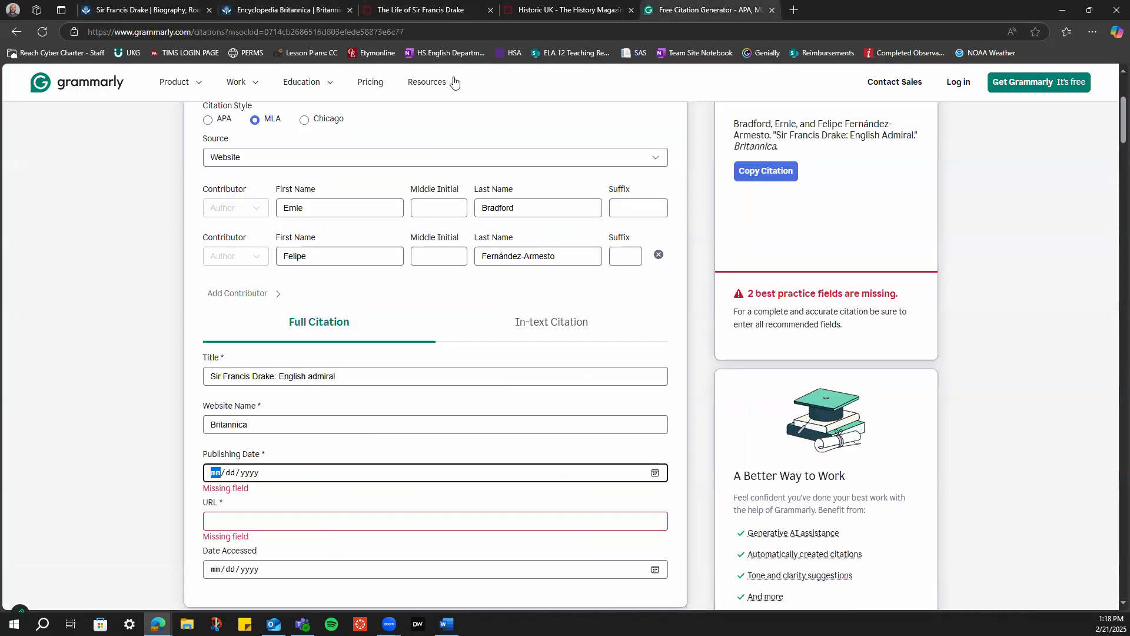
left_click(287, 9)
left_click(177, 10)
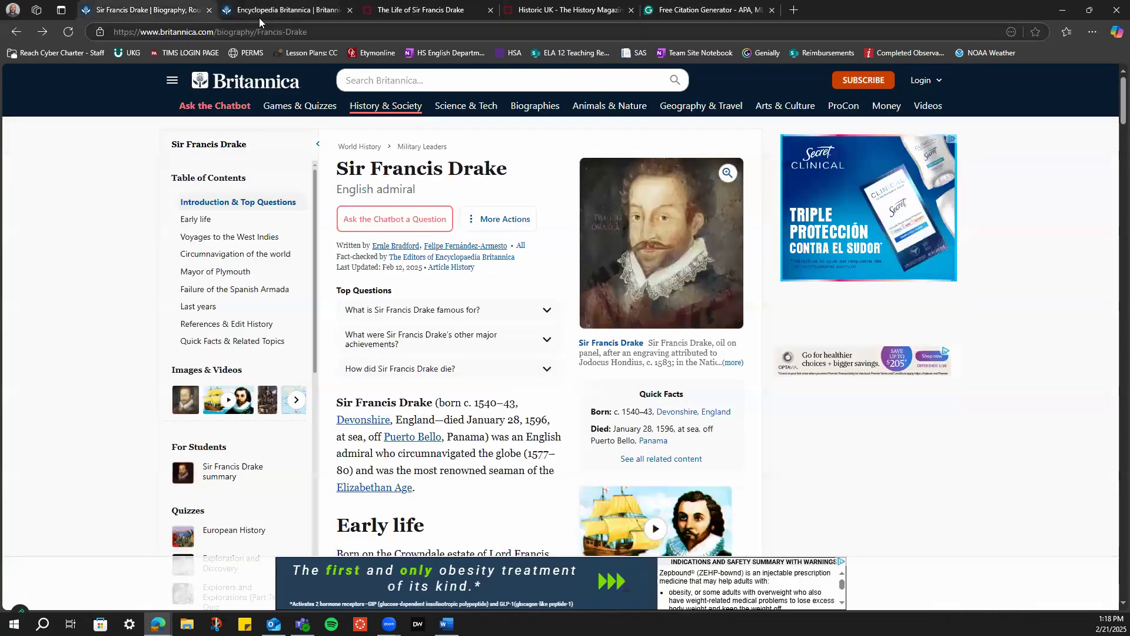
left_click(350, 11)
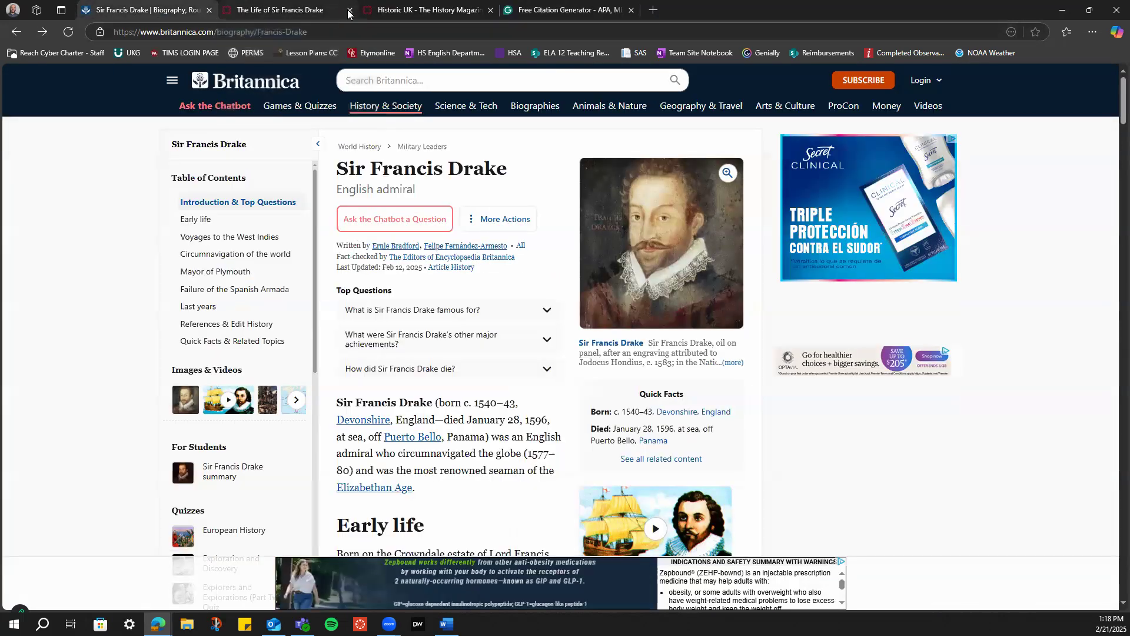
Close the two Historic UK tabs and look through the Britannica article for its publishing date
left_click(349, 10)
left_click(350, 10)
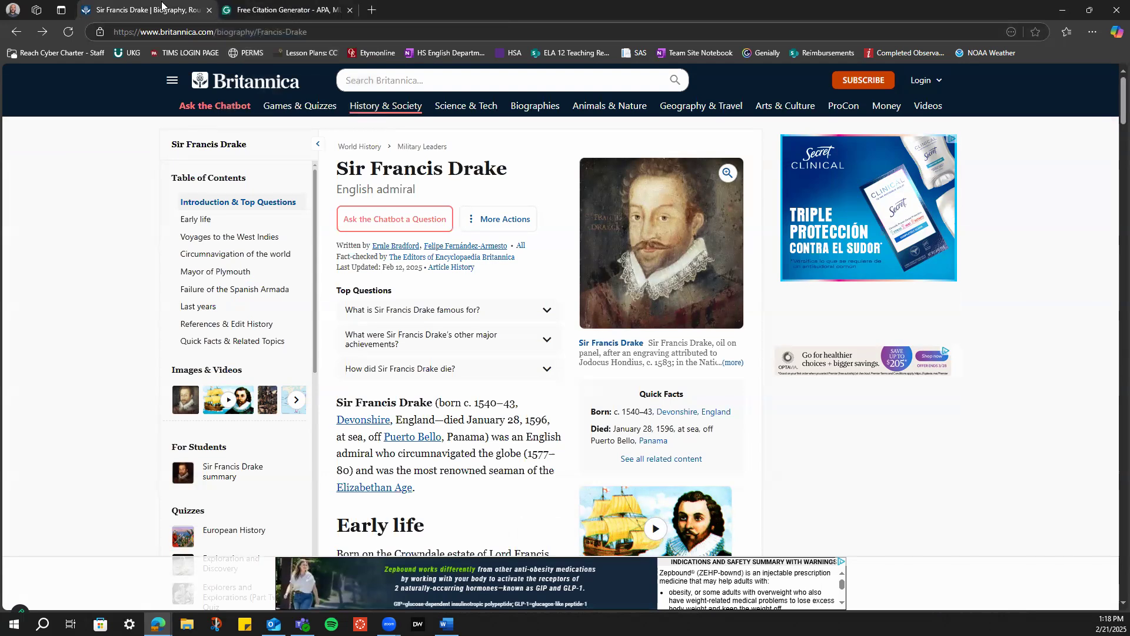
scroll(516, 311, "down", 12)
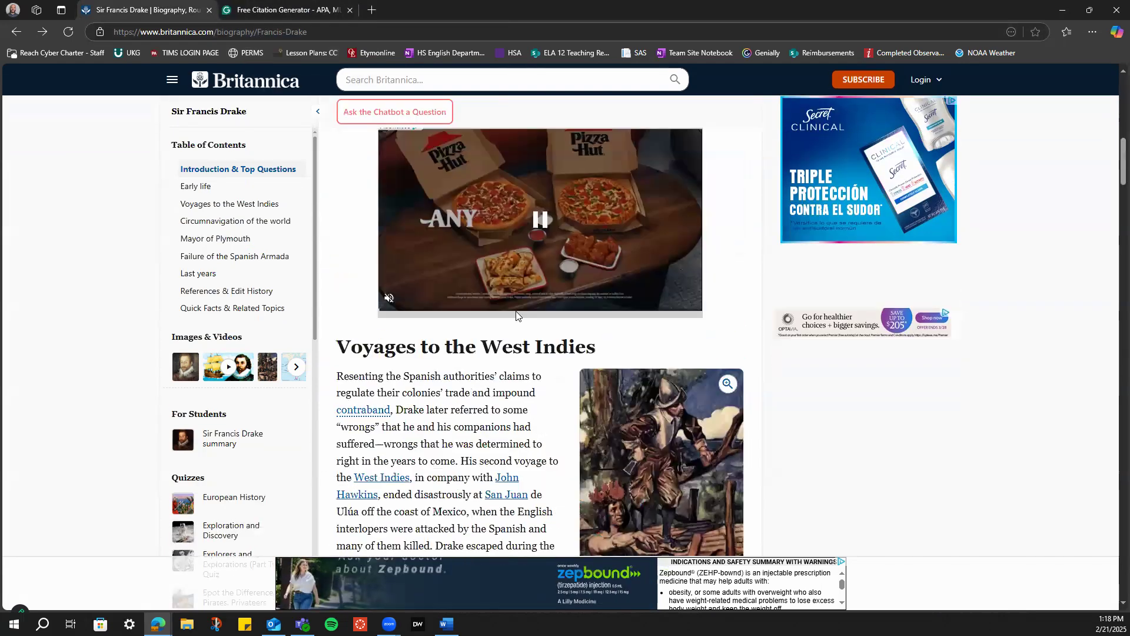
scroll(516, 316, "down", 5)
scroll(514, 321, "up", 20)
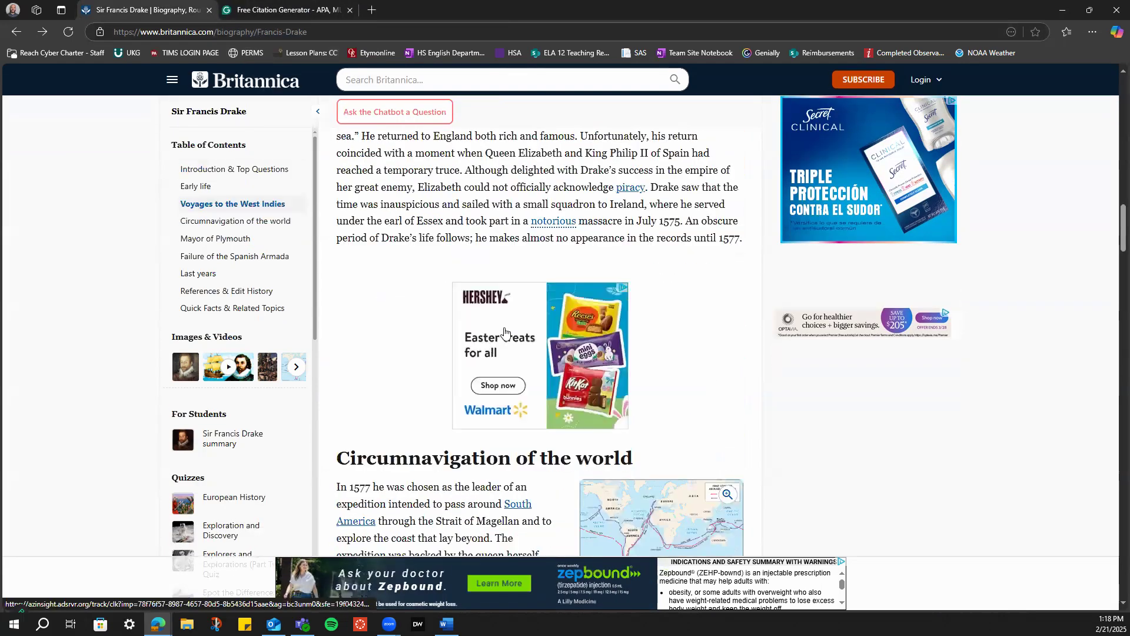
scroll(408, 240, "up", 4)
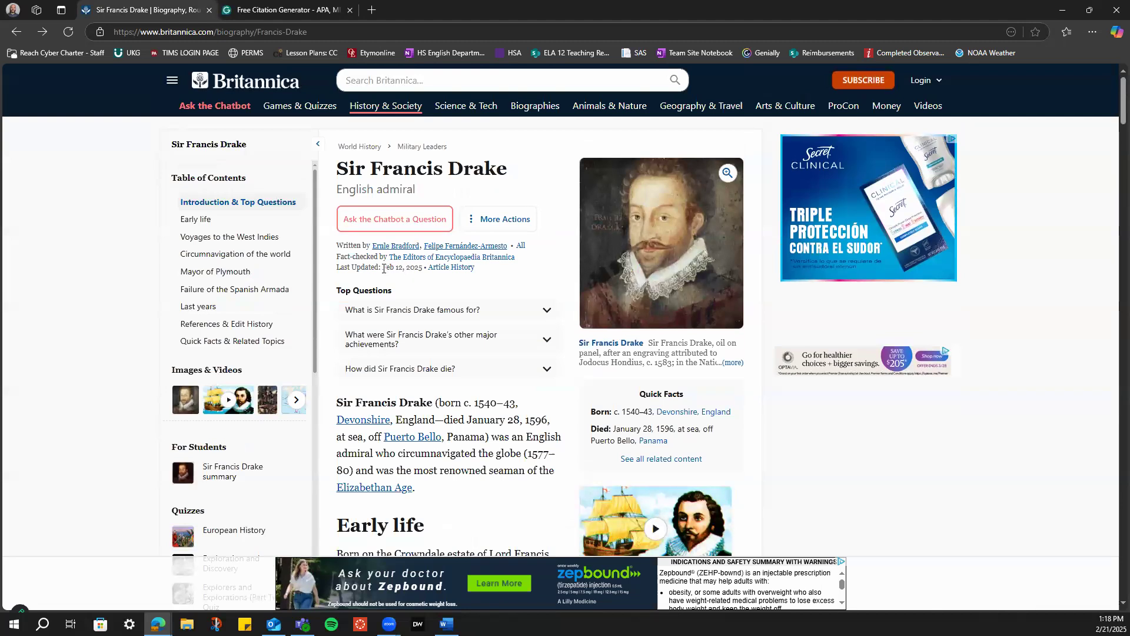
Copy the article's last-updated date and set the citation's publishing date to 02/12/2025
left_click_drag(382, 267, 422, 269)
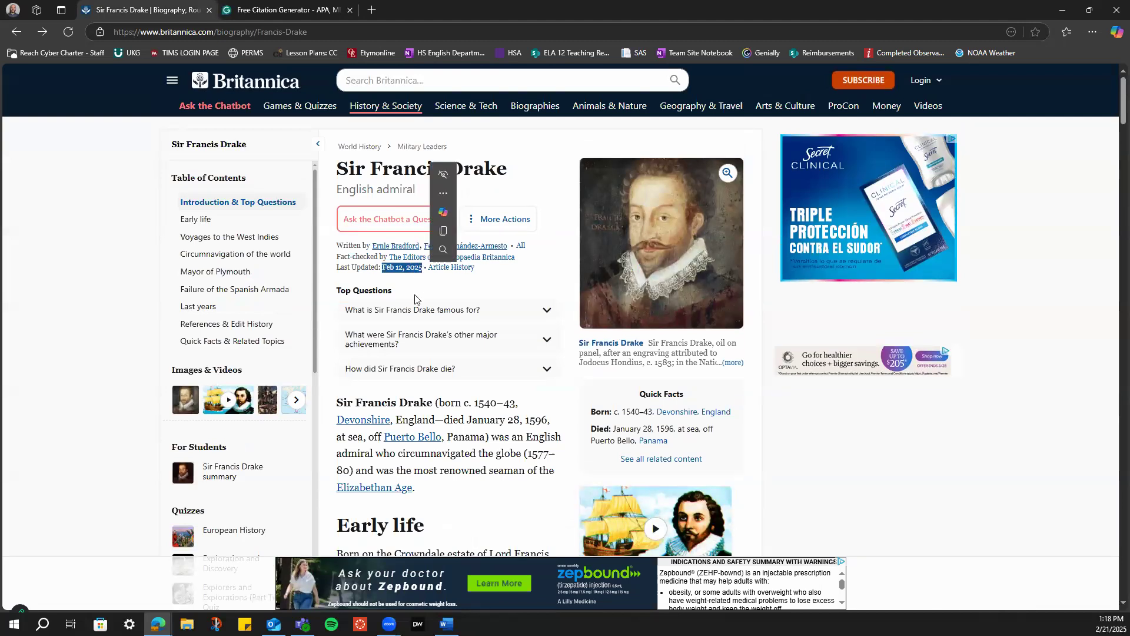
key("ctrl+c")
left_click(253, 13)
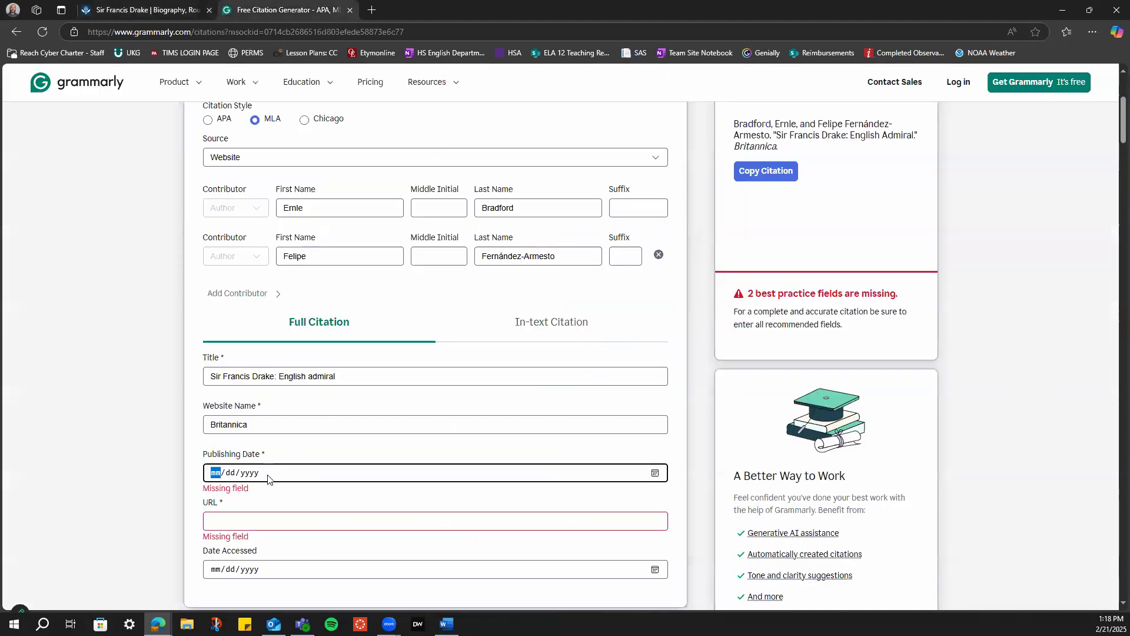
type("02/12/2025")
left_click(313, 514)
left_click(159, 10)
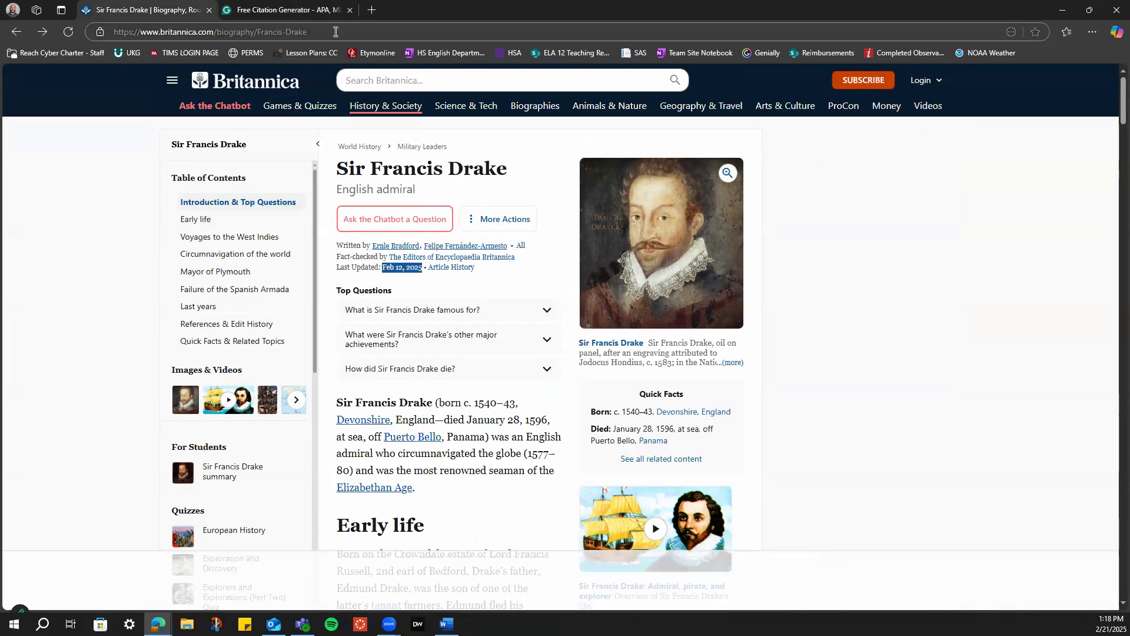
left_click(335, 31)
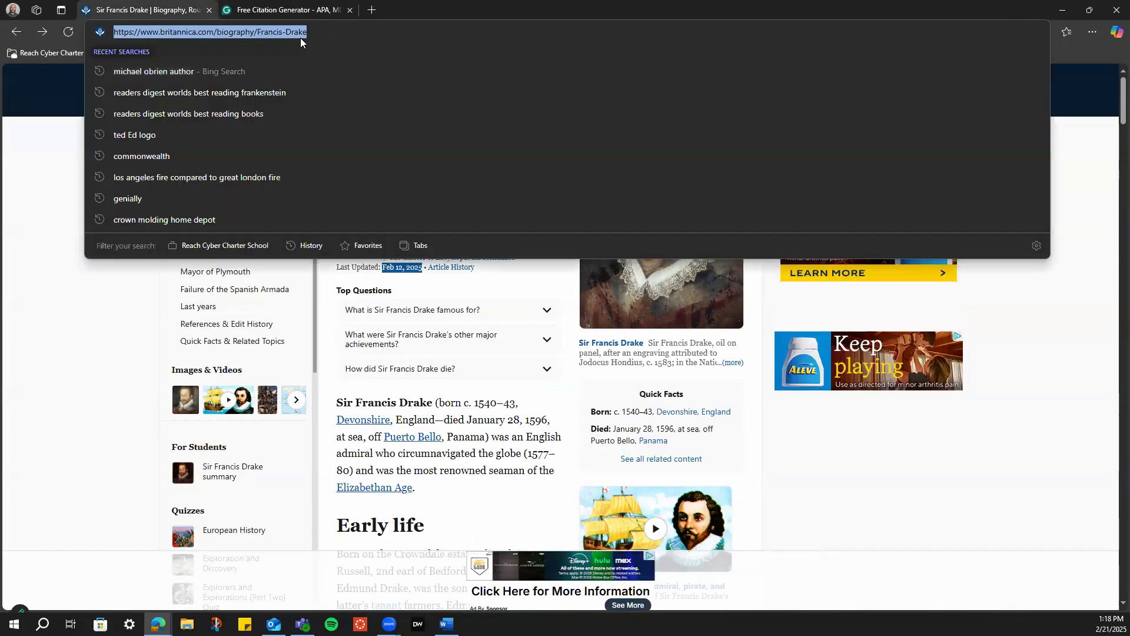
left_click(289, 10)
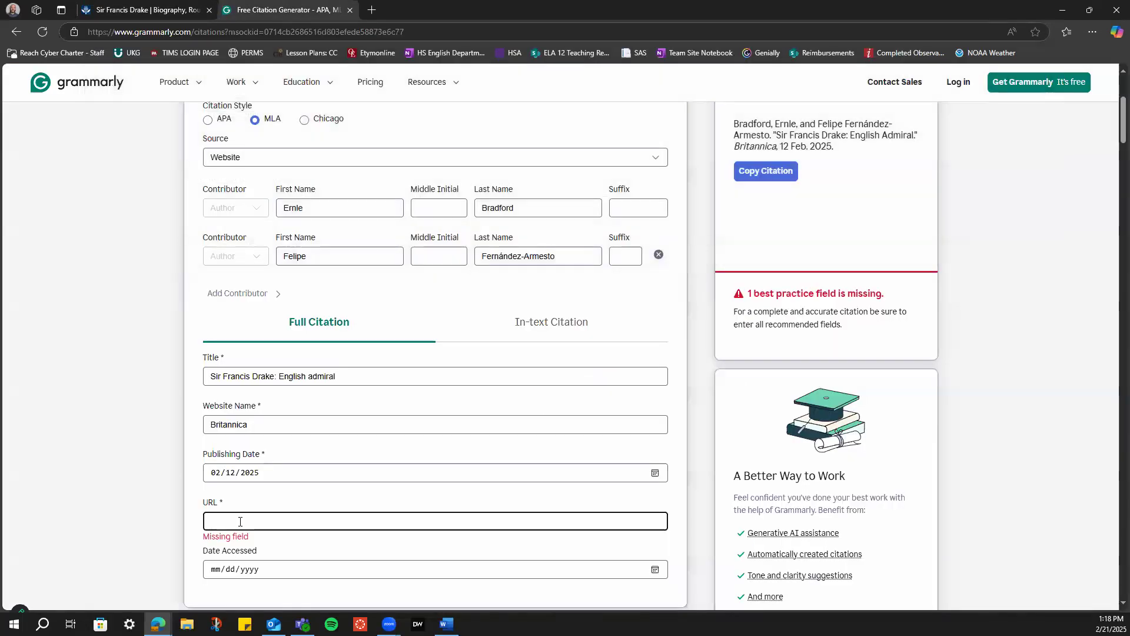
key("ctrl+v")
Set the citation's date accessed to 02/21/2025
scroll(394, 449, "down", 3)
left_click(362, 398)
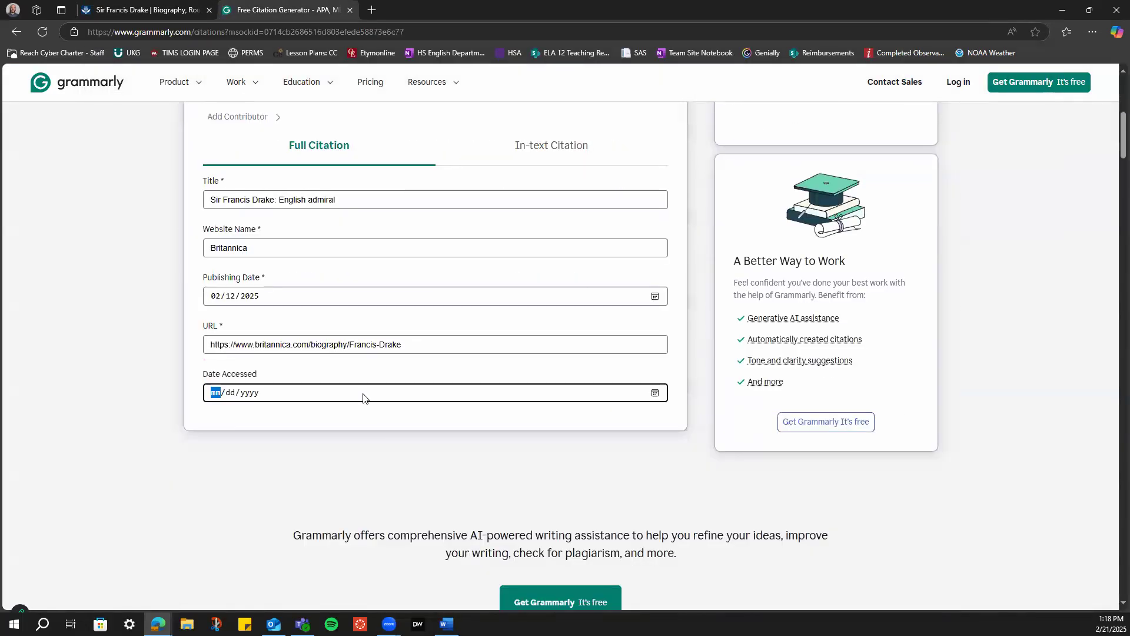
type("02/")
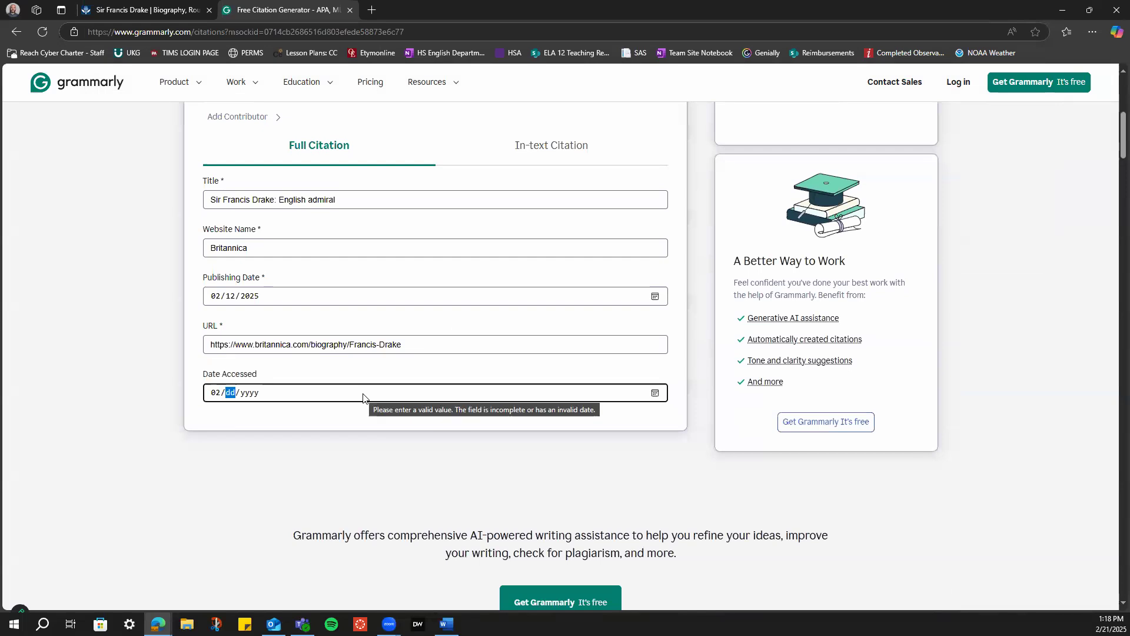
type("21/")
type("2025")
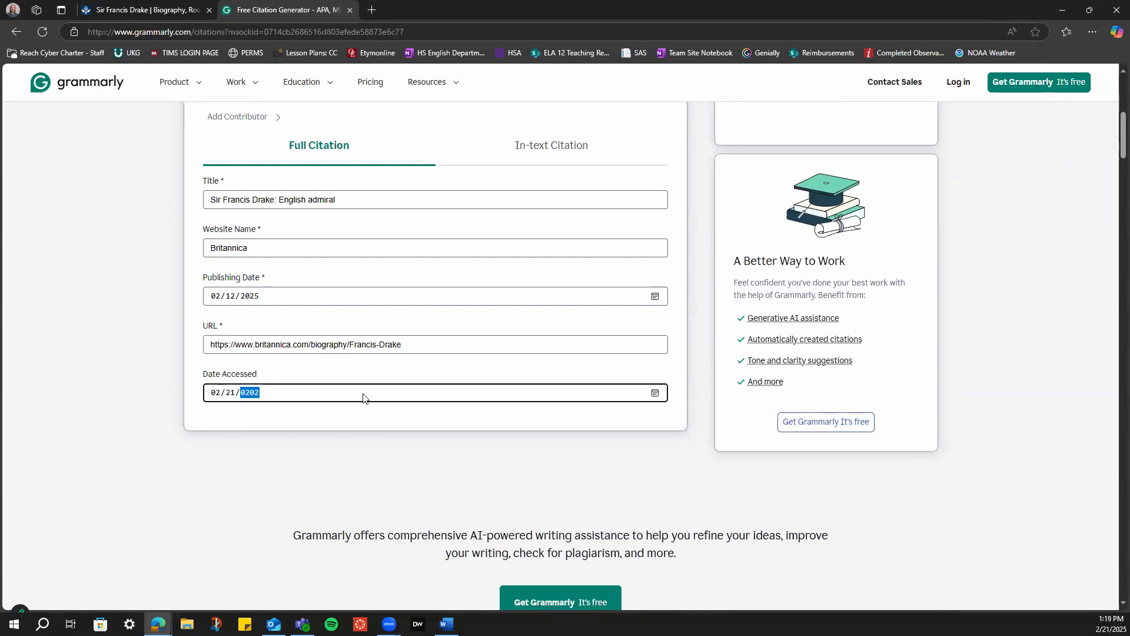
left_click(376, 426)
Copy the finished MLA citation, switch to Word, and paste it below the Historic UK entry on the Works Cited page
scroll(591, 496, "up", 7)
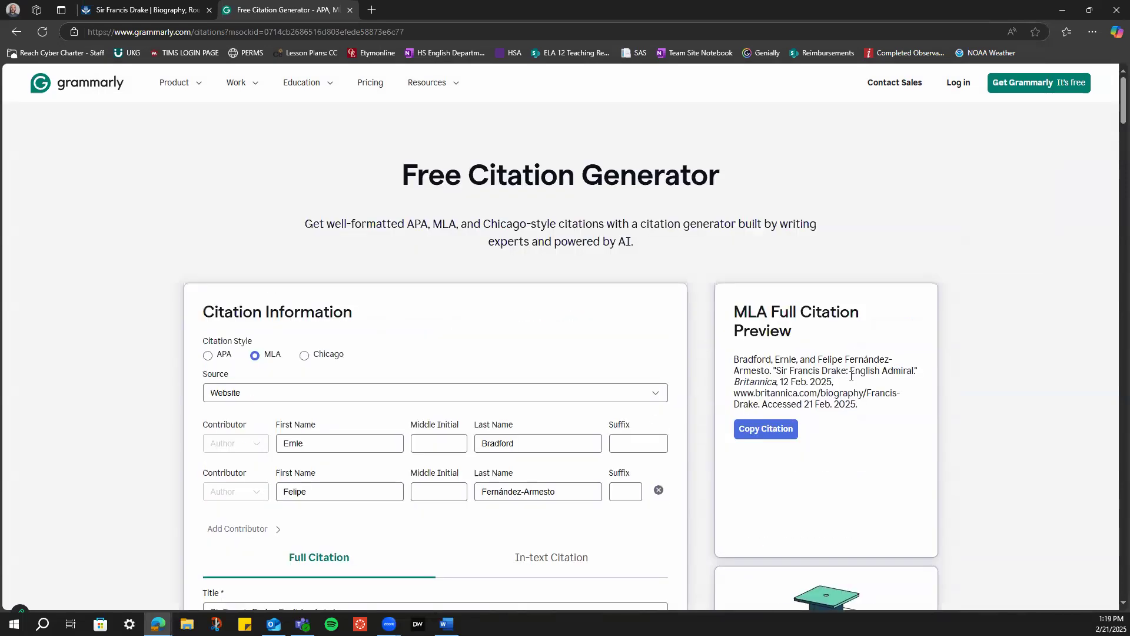
left_click(778, 433)
left_click(780, 434)
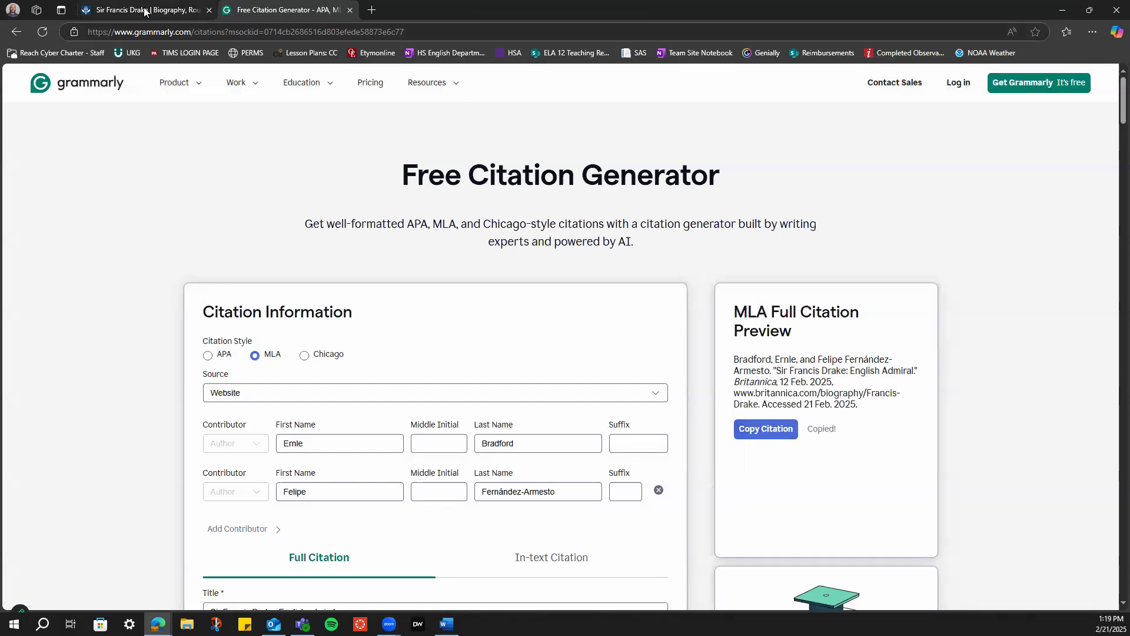
left_click(1064, 10)
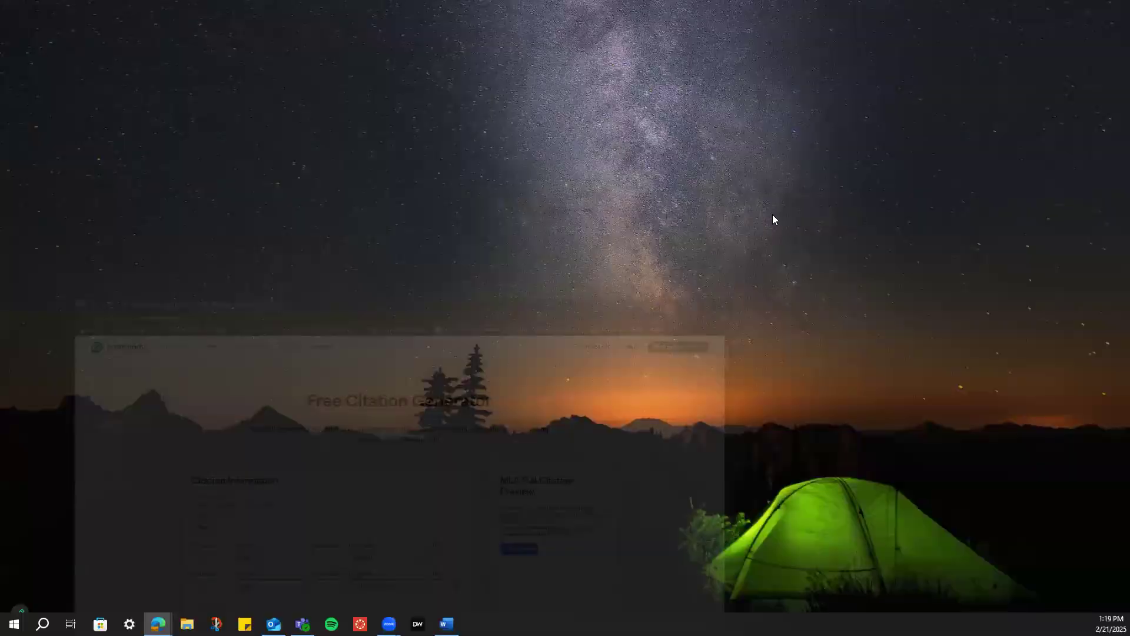
key("alt+Tab")
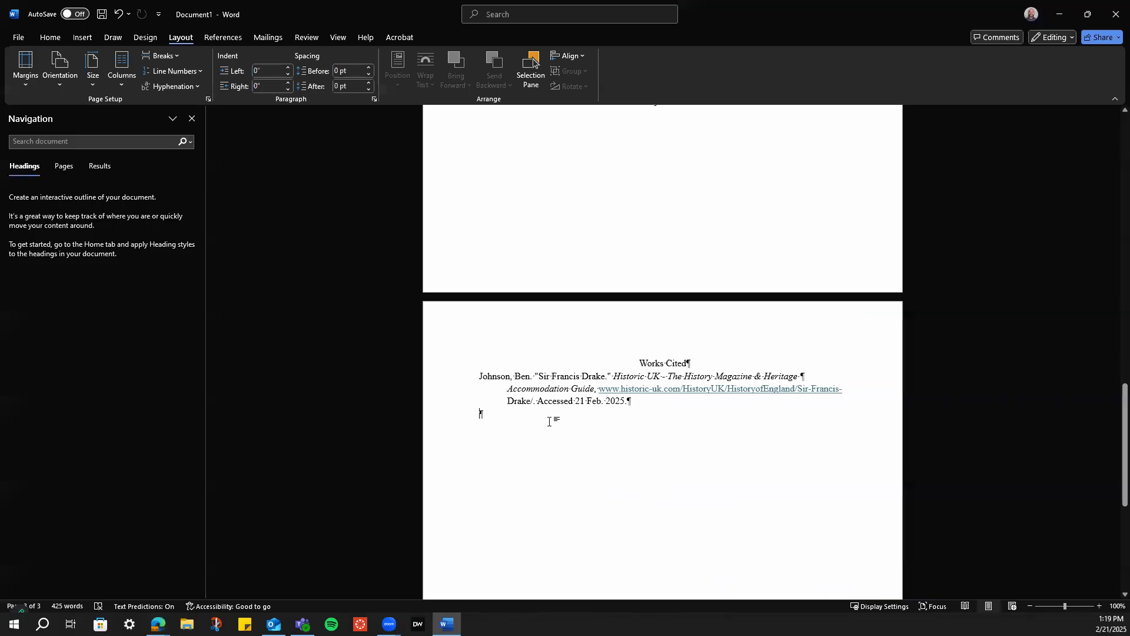
key("ctrl+v")
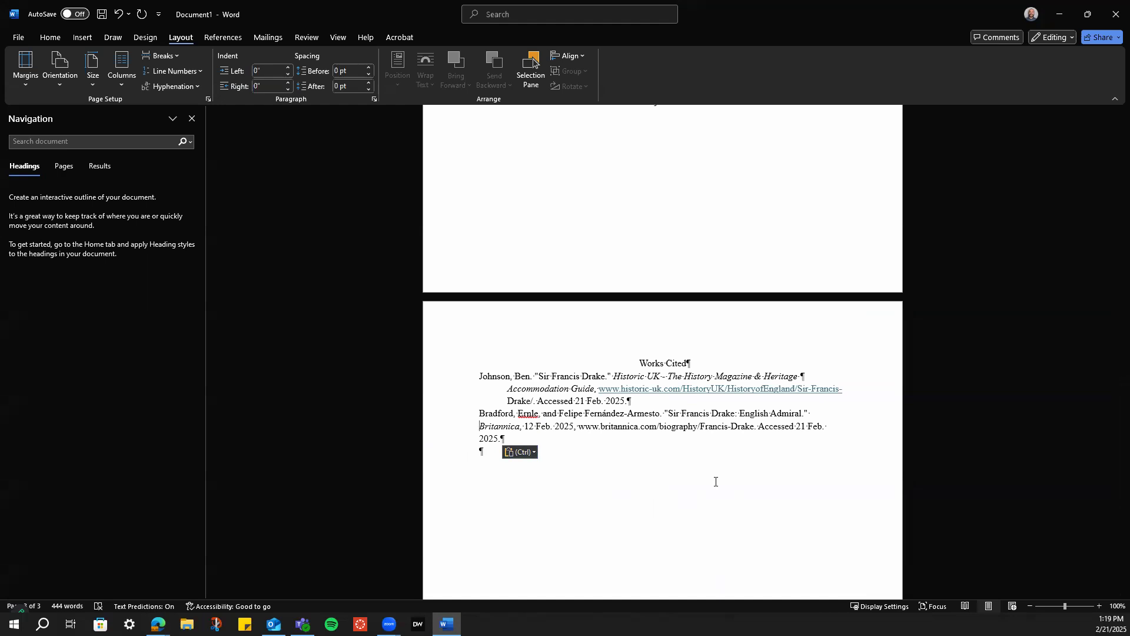
Break the Britannica entry after its title and indent the second and third lines by one tab
key("Return")
key("Tab")
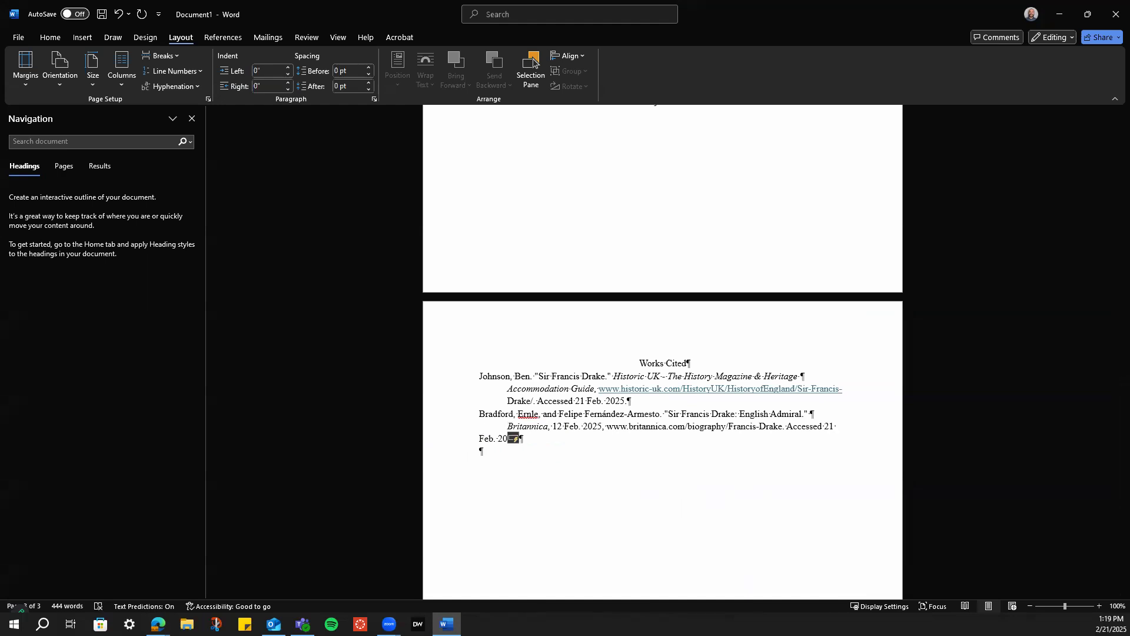
key("Tab")
left_click(621, 461)
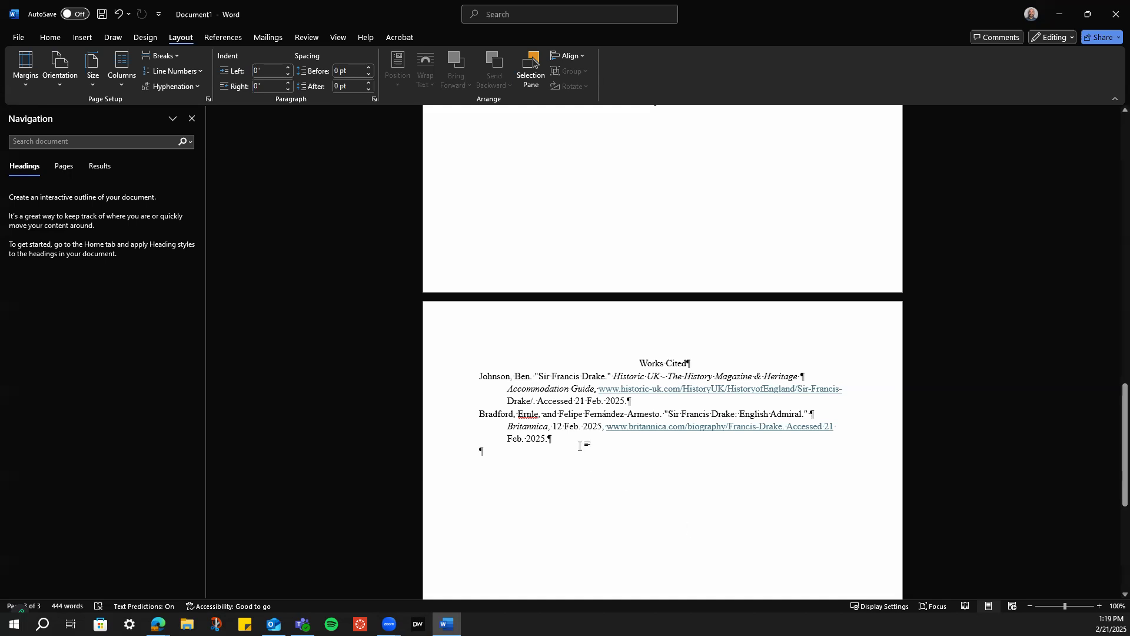
Move the Britannica entry above the Historic UK entry, directly under the Works Cited heading
left_click_drag(478, 442, 472, 418)
key("ctrl+c")
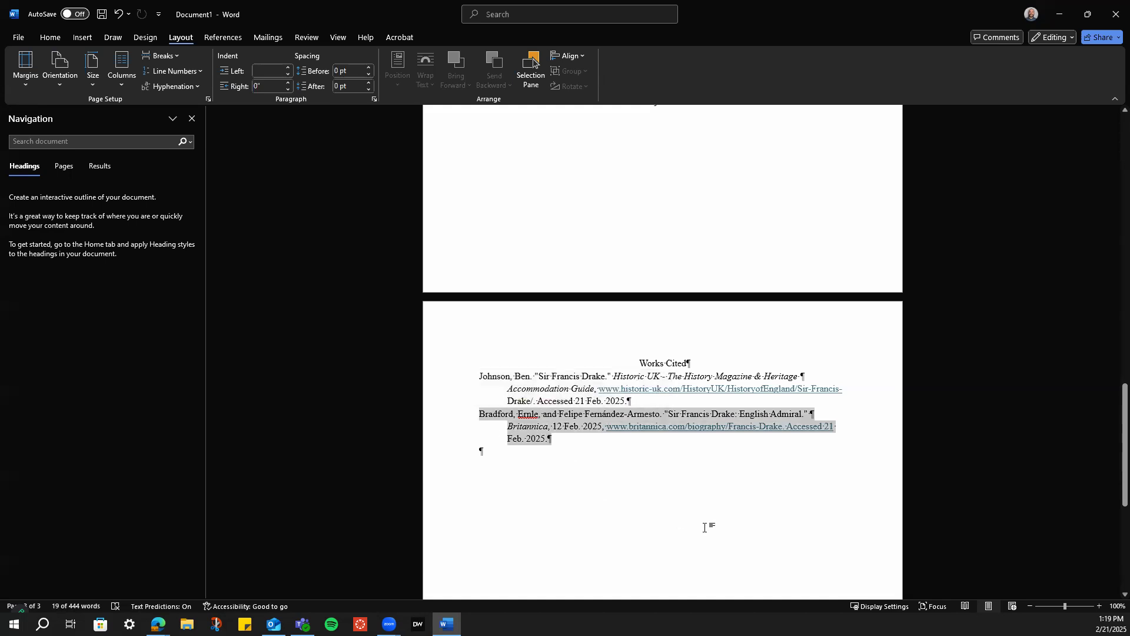
key("Delete")
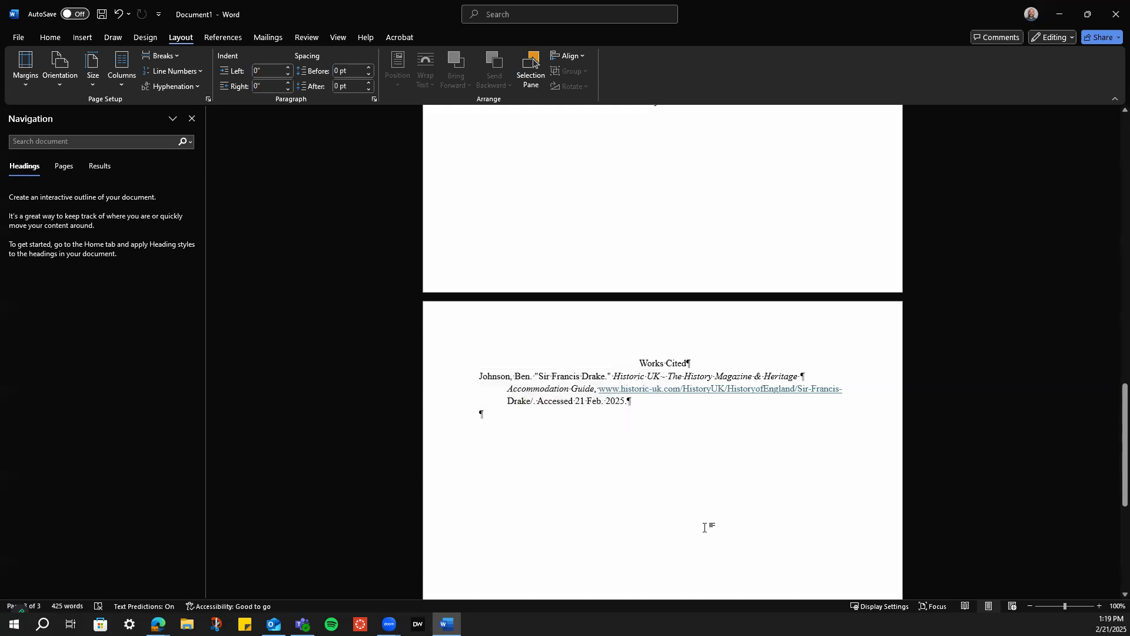
key("Up")
key("Up")
key("Return")
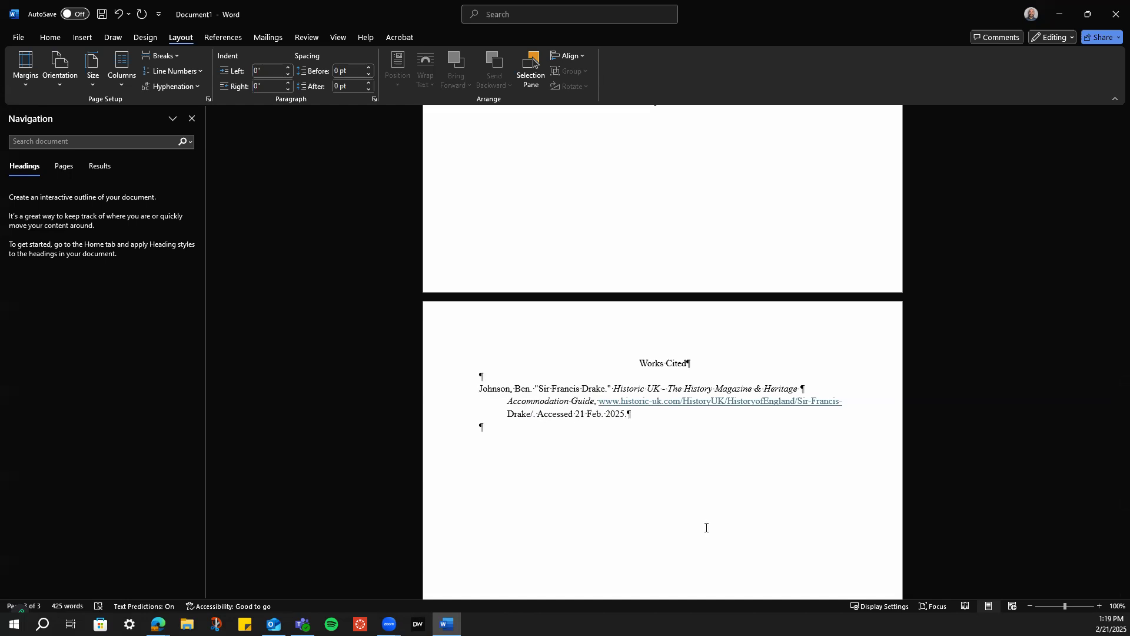
key("ctrl+v")
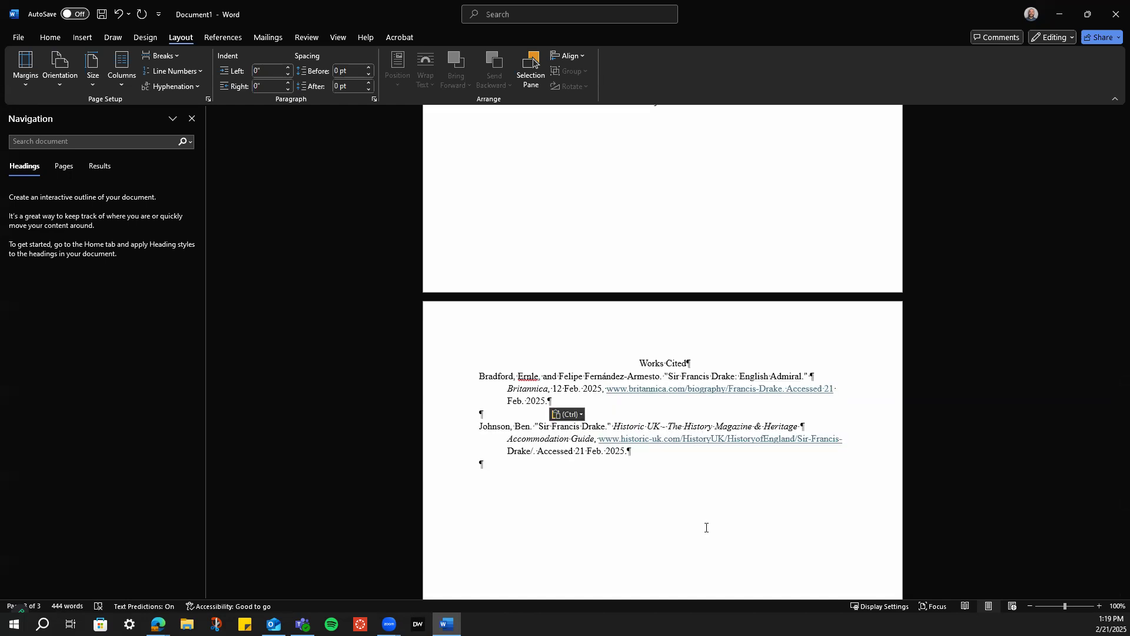
Remove the blank line between the Britannica and Historic UK entries
left_click(737, 515)
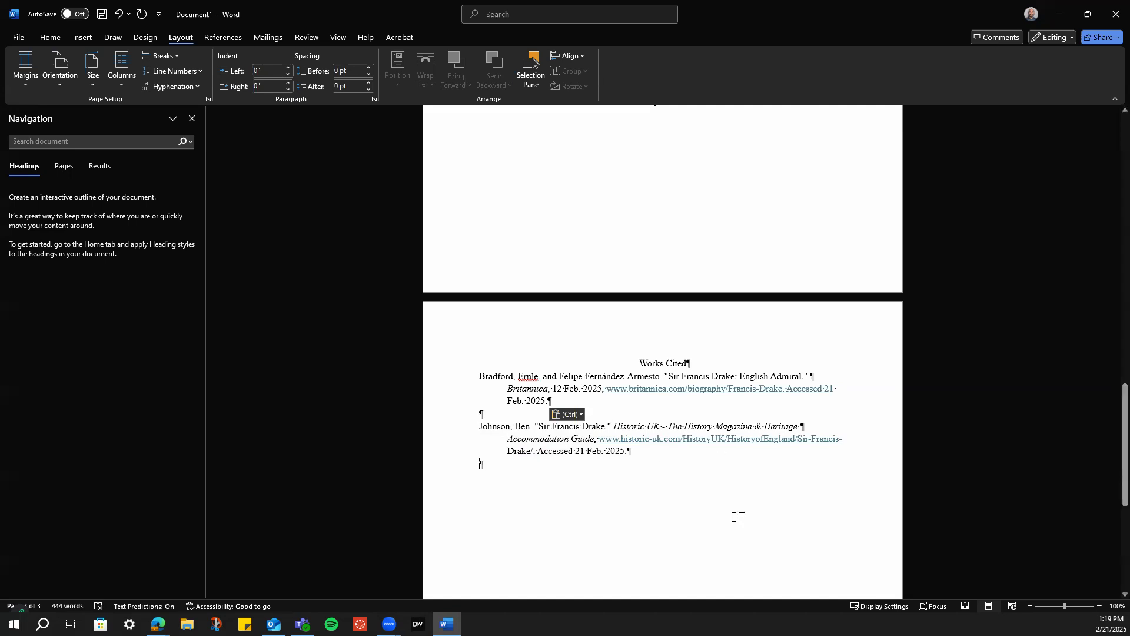
left_click(451, 438)
left_click(627, 514)
key("BackSpace")
left_click(625, 558)
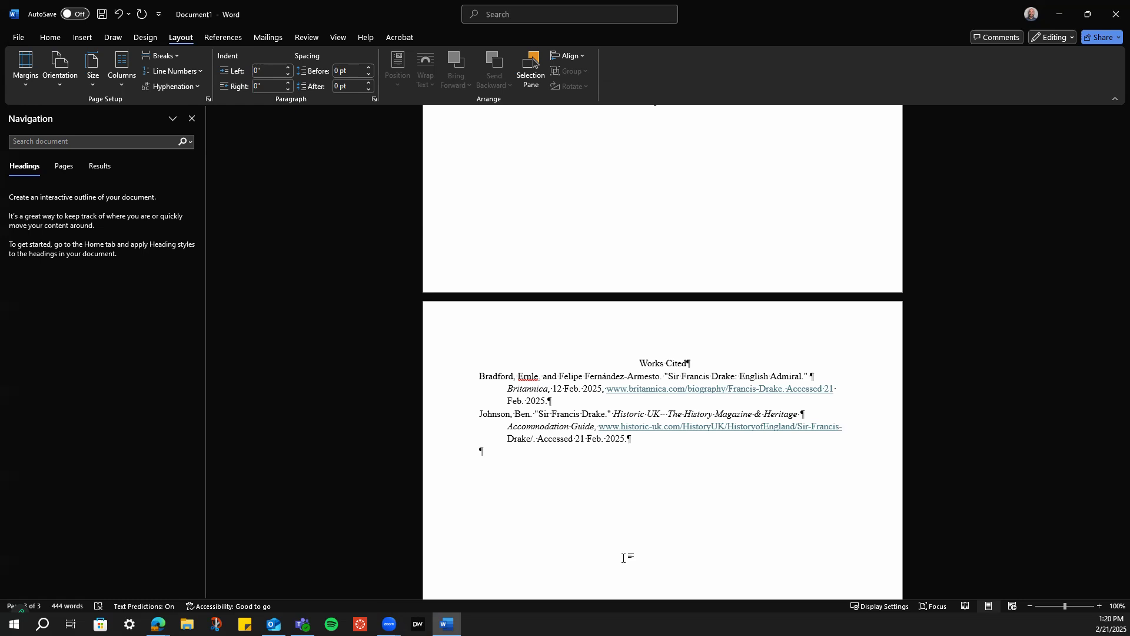
Review the essay's body, highlight the Britannica "Early life" sentence about Drake enlisting in the Hawkins family fleet, and return to the Word essay
scroll(762, 464, "up", 15)
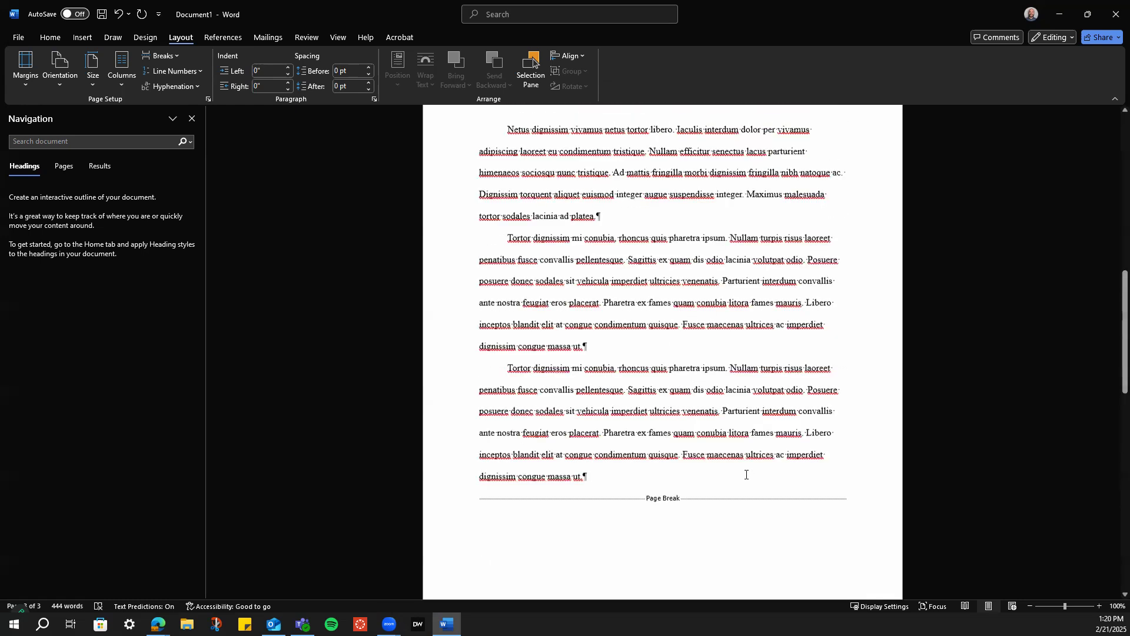
scroll(746, 474, "up", 1)
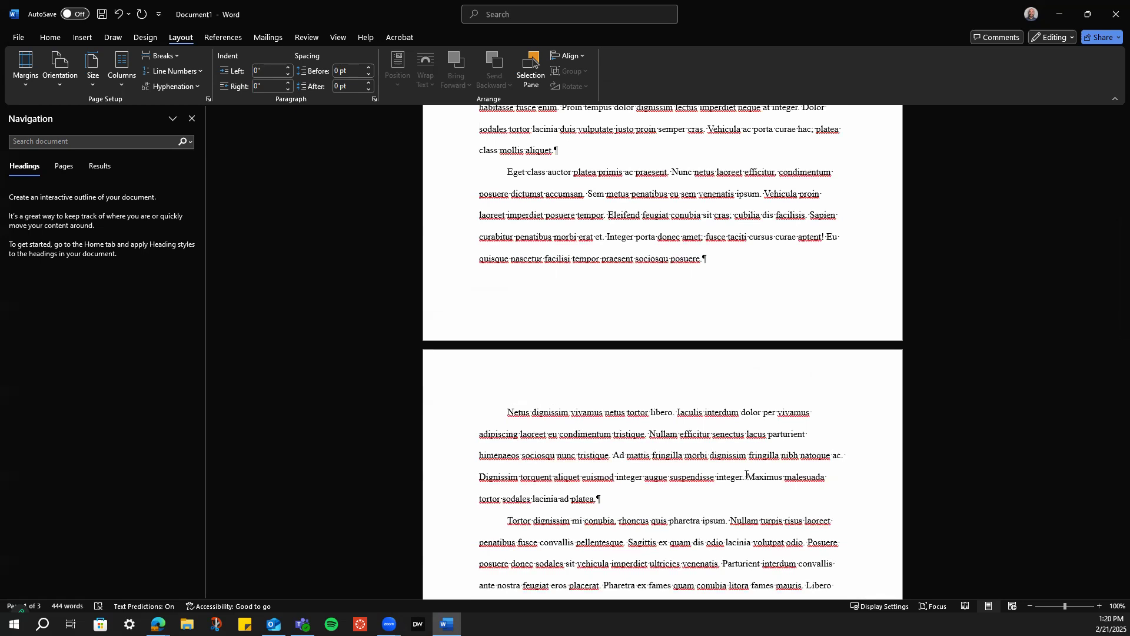
scroll(680, 472, "up", 8)
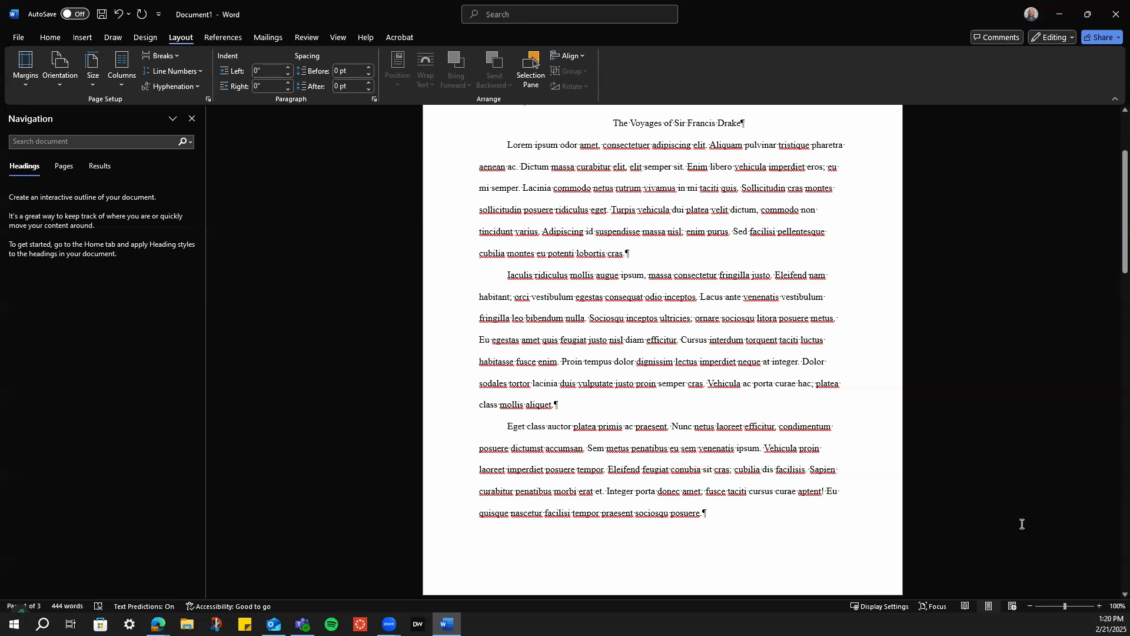
left_click(1060, 14)
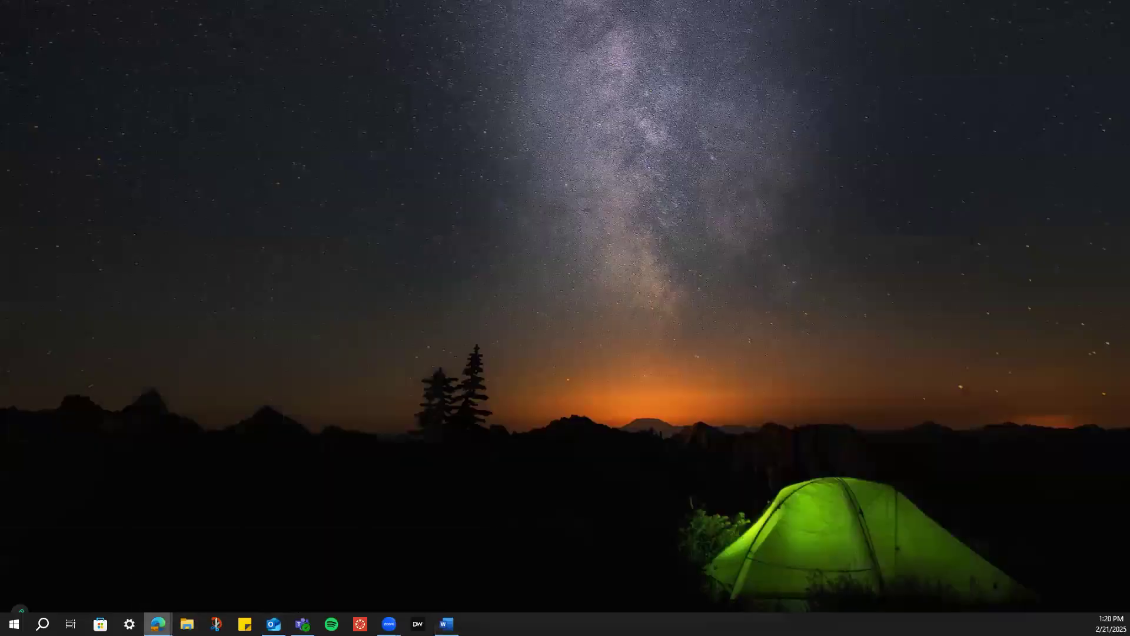
mouse_move(173, 615)
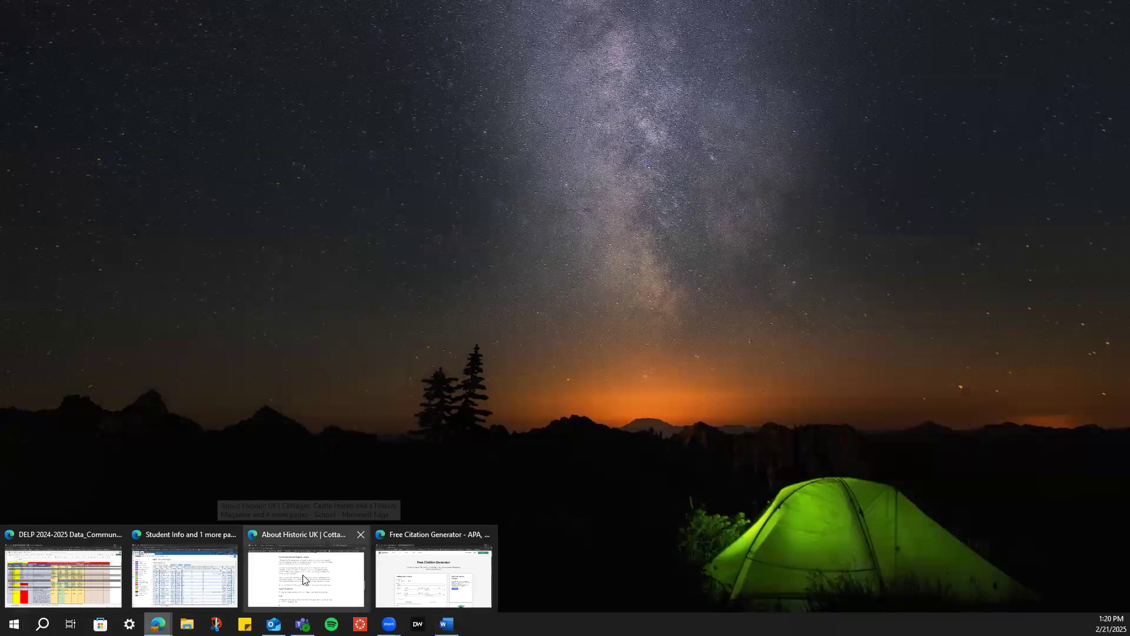
left_click(150, 5)
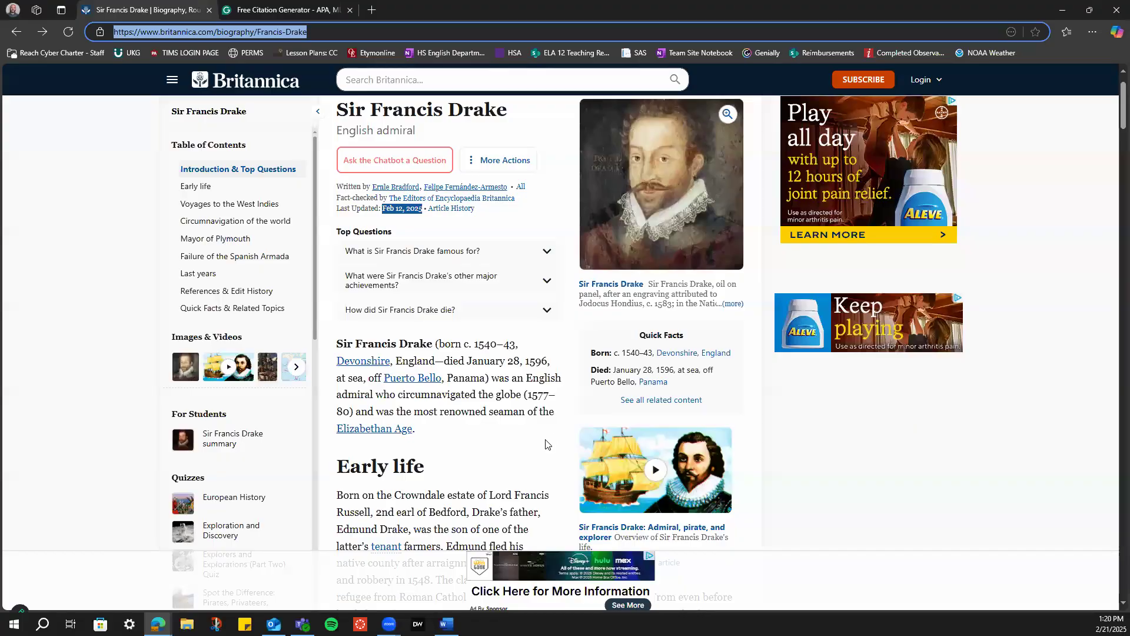
scroll(518, 441, "down", 3)
scroll(483, 442, "down", 1)
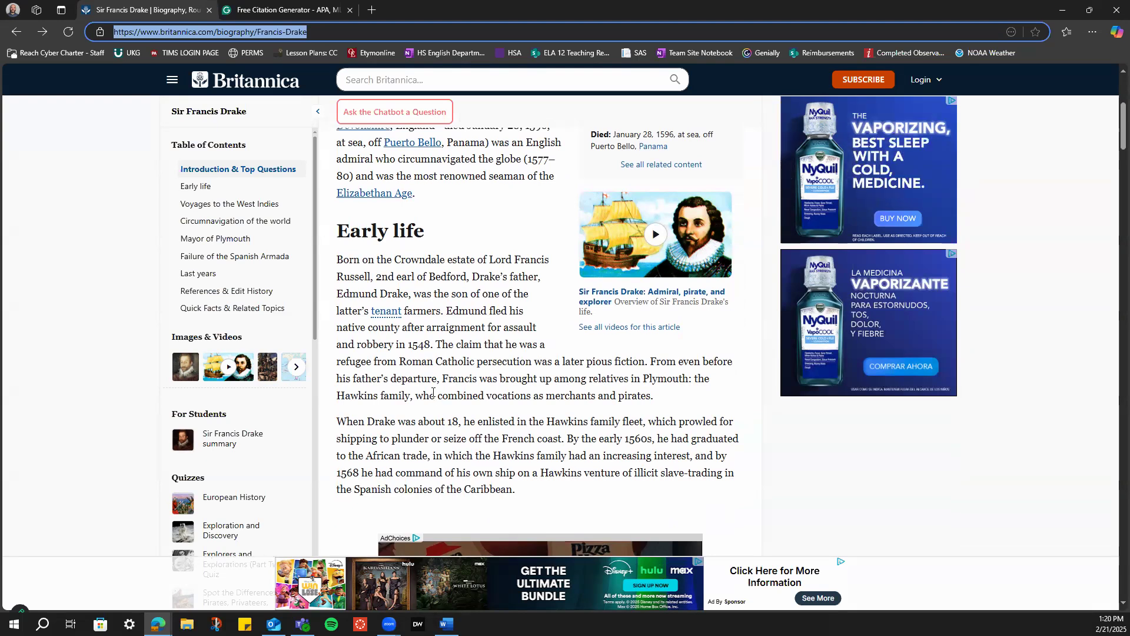
scroll(430, 393, "down", 1)
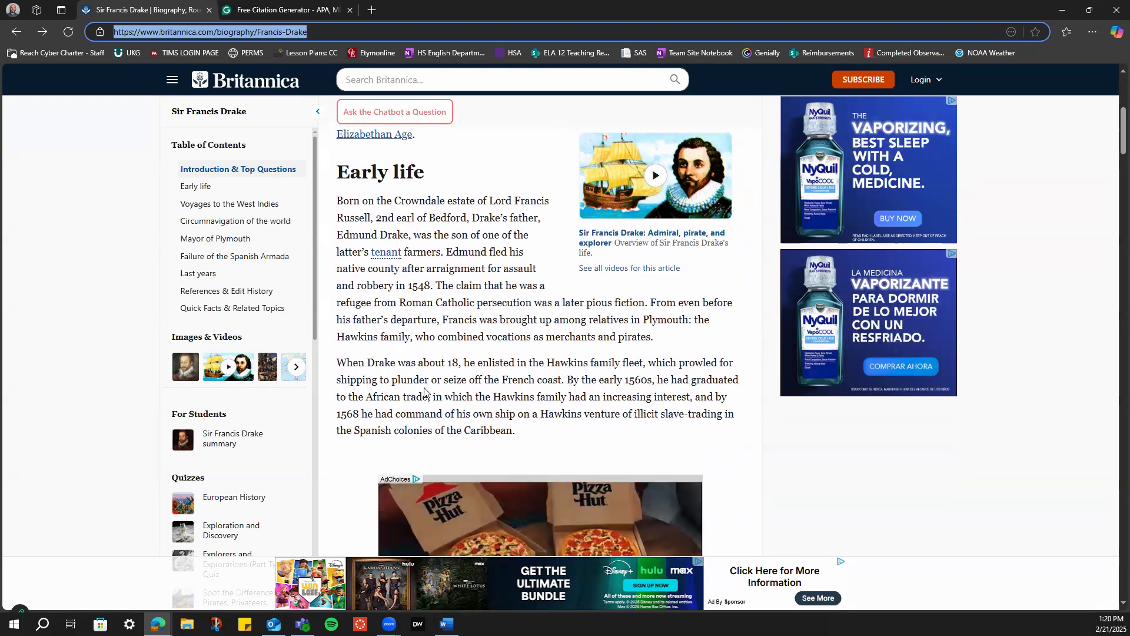
left_click_drag(338, 364, 566, 386)
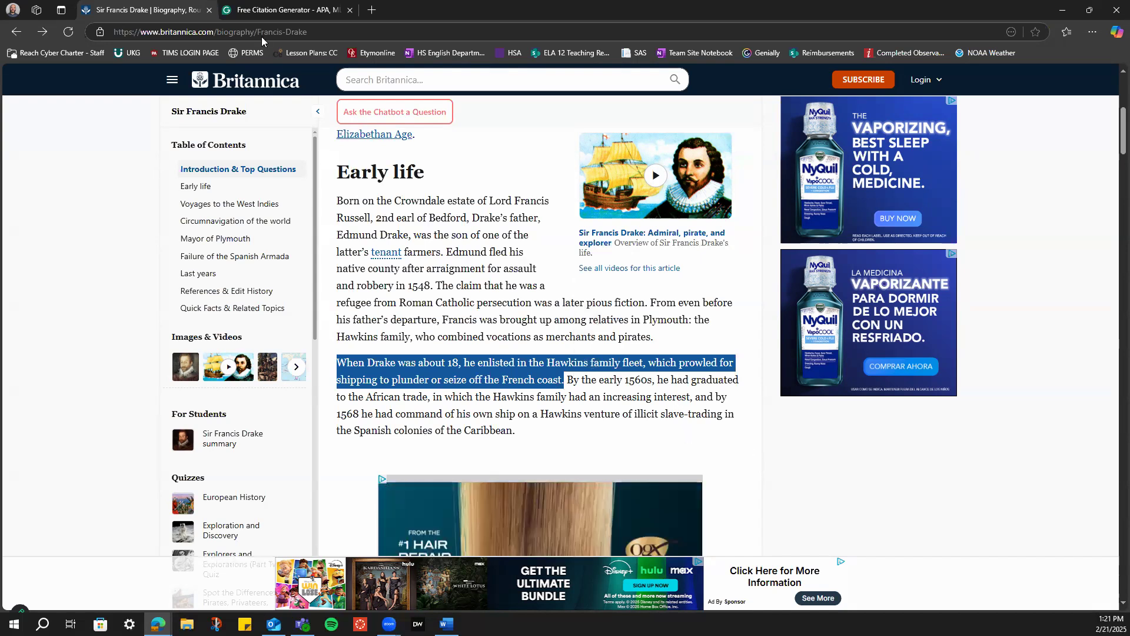
key("alt+Tab")
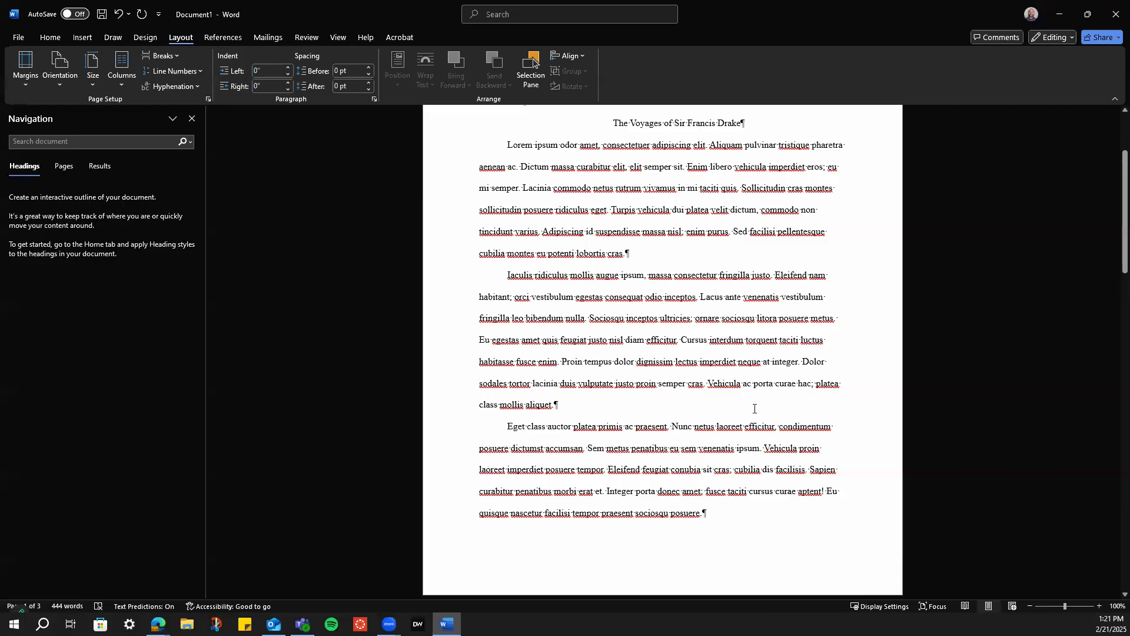
Insert the sentence "Francis Drake began sailing at a young age." before "Turpis vehicula" in the essay's first body paragraph
scroll(690, 413, "up", 2)
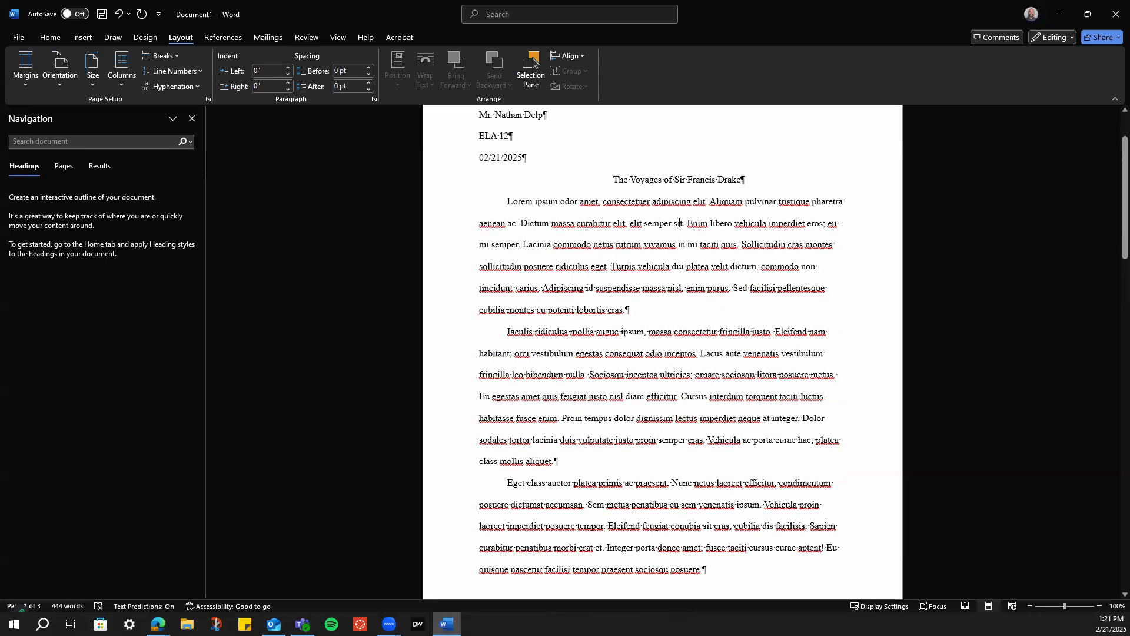
left_click(611, 266)
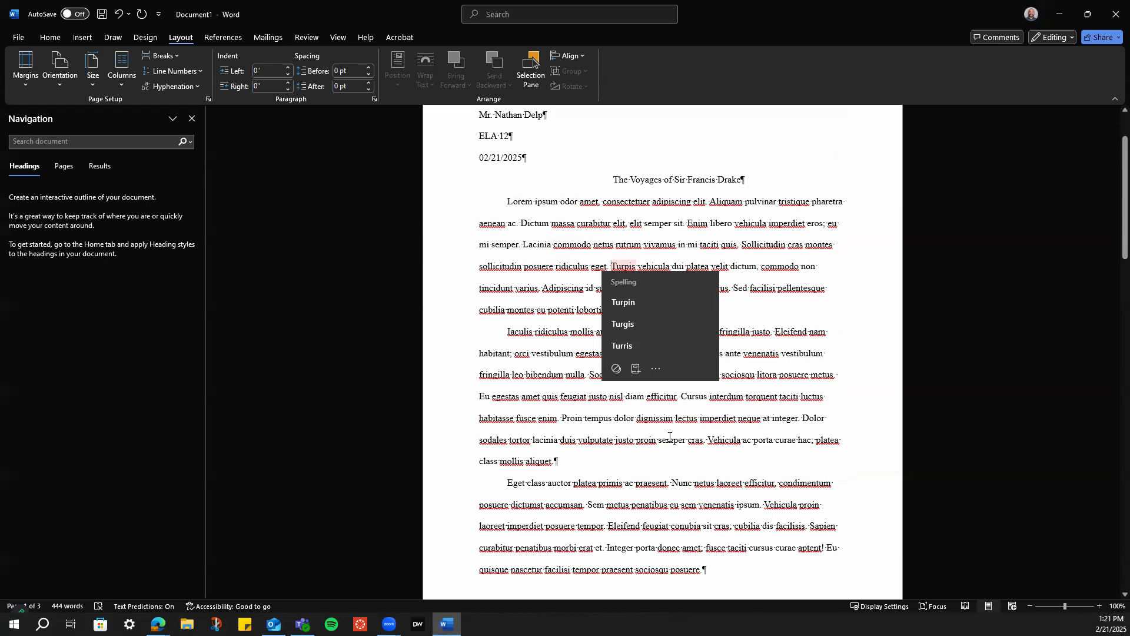
key("Escape")
type("Francis Dra")
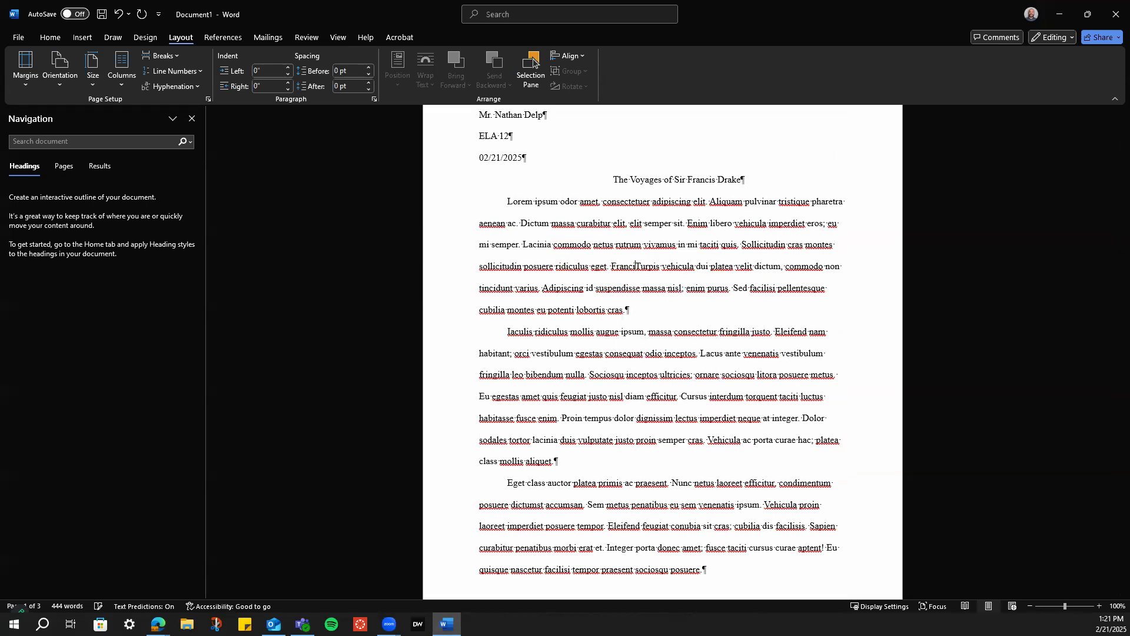
type("ke began sailing at a young age. ")
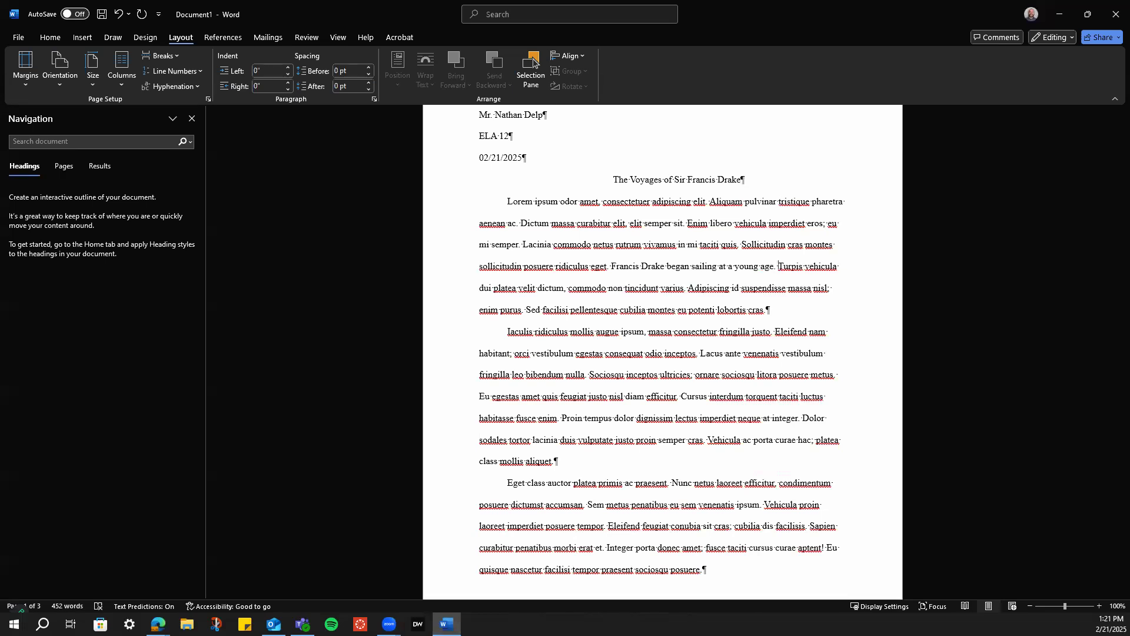
Add the copied Britannica sentence about the Hawkins family fleet in quotation marks, followed by empty parentheses and a period
type("\"")
type("When Drake was about 18, he enlisted in the Hawkins family fleet, which prowled for shipping to plunder or seize off the French coast.")
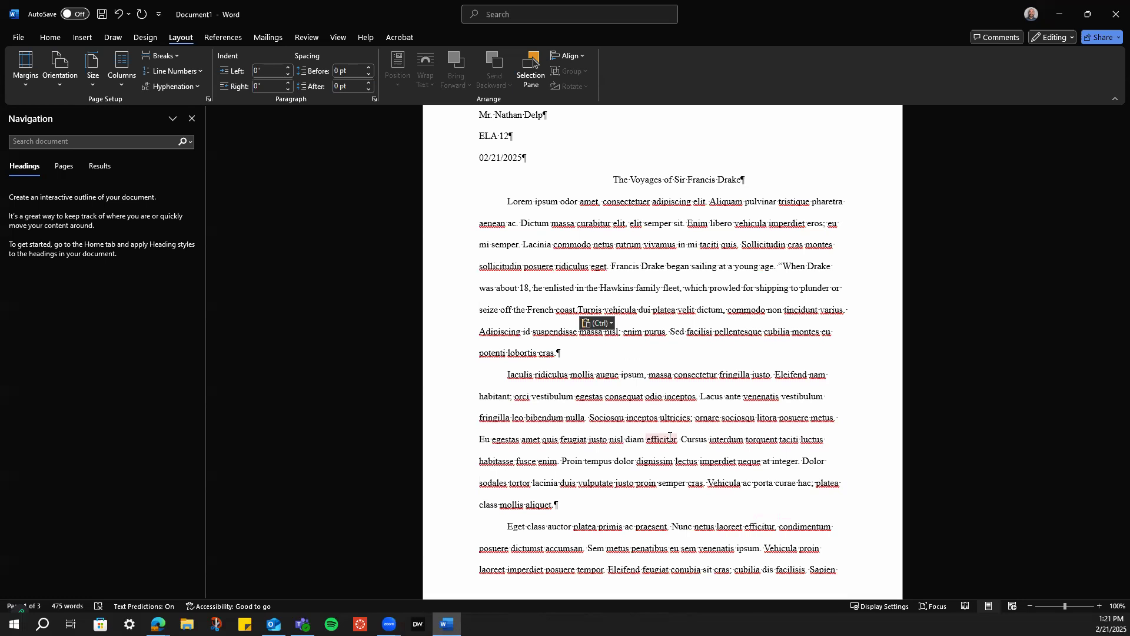
type("\"")
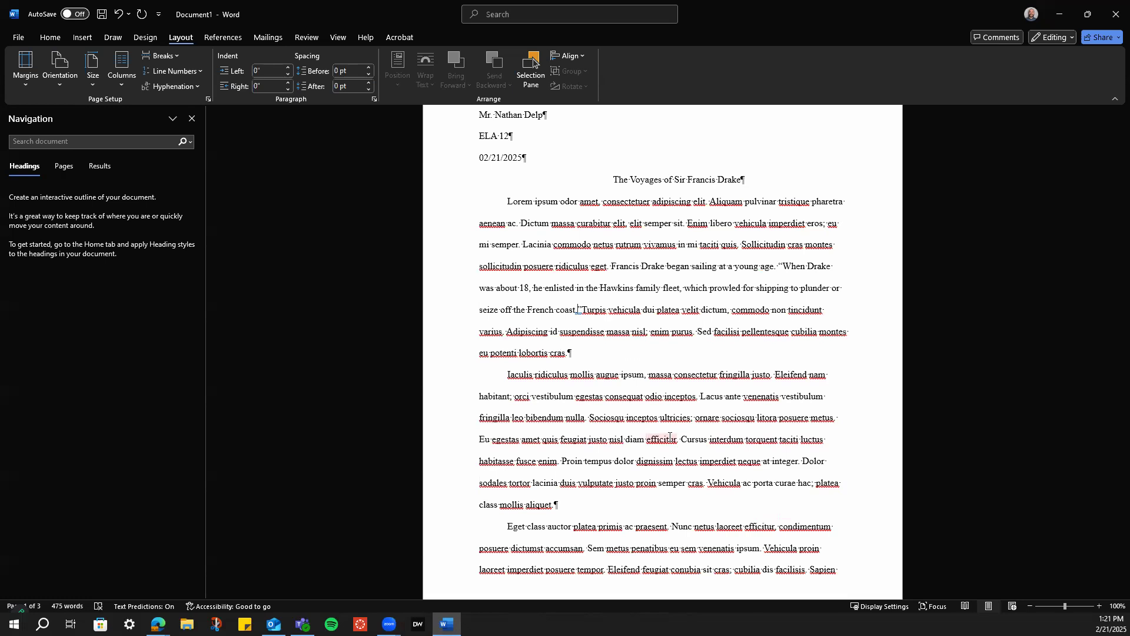
key("BackSpace")
type("() .")
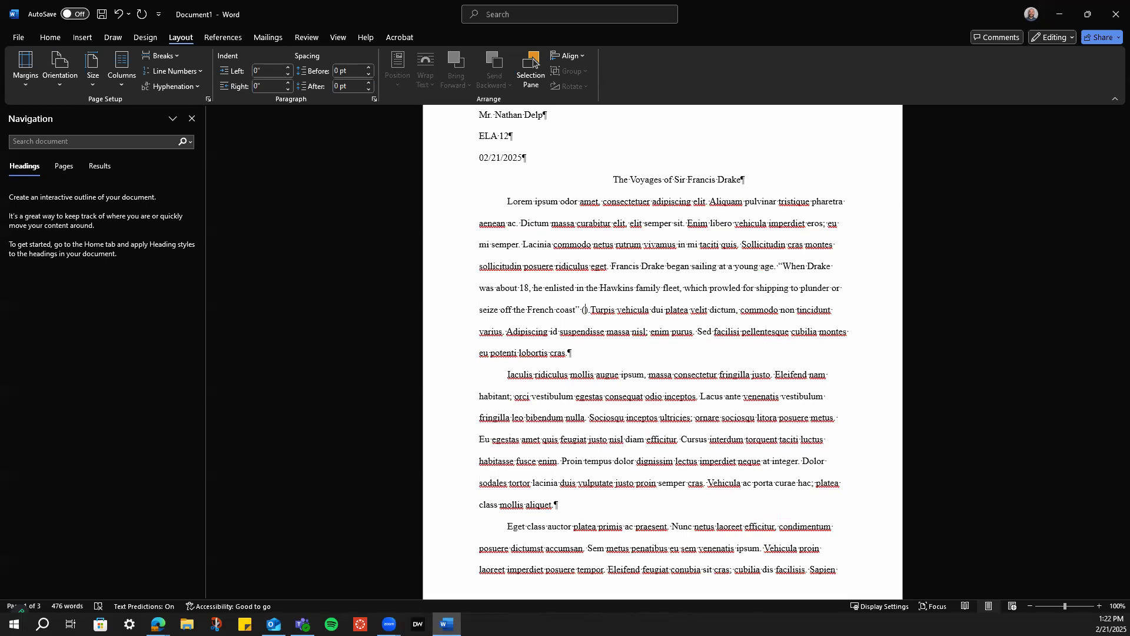
key("Left")
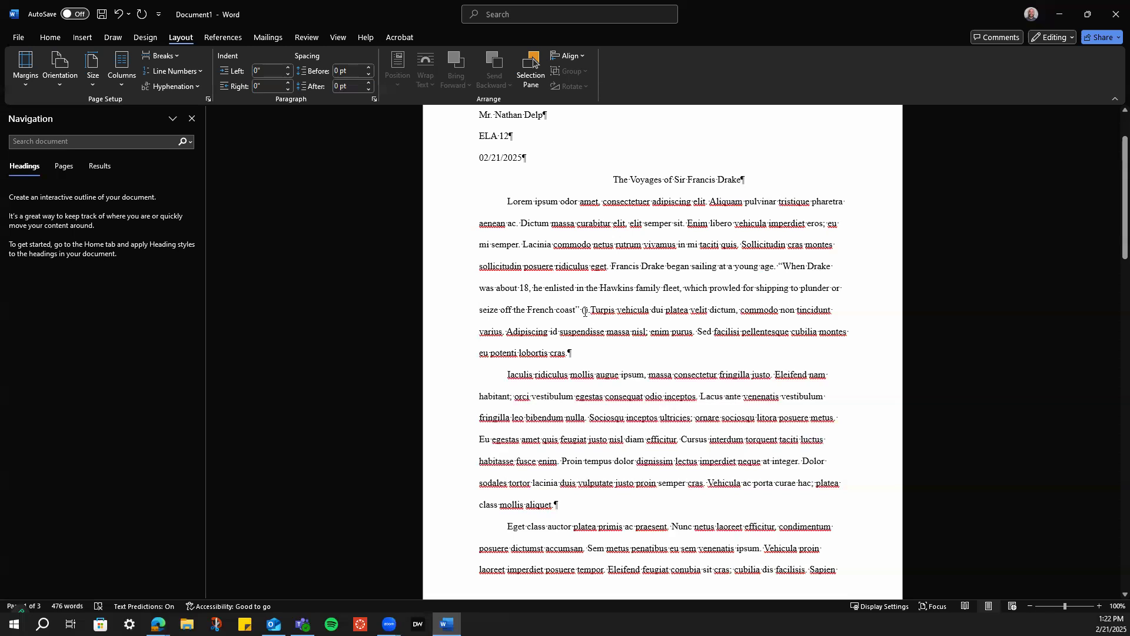
Copy the first author's surname from the Britannica Works Cited entry into the parentheses after the quotation
scroll(584, 311, "down", 20)
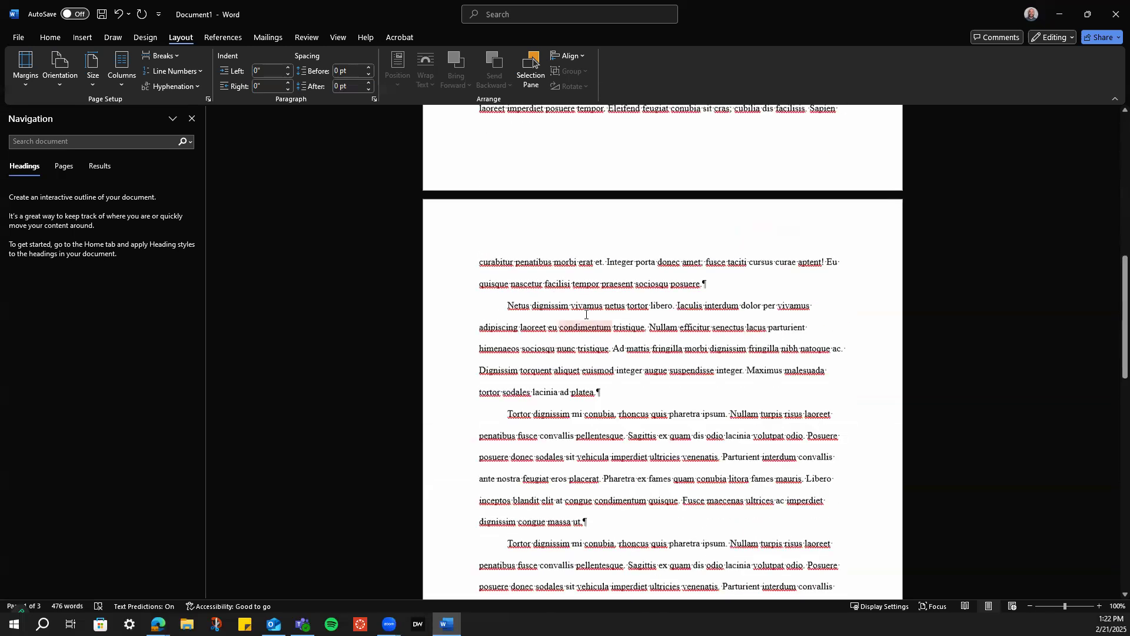
scroll(570, 286, "up", 2)
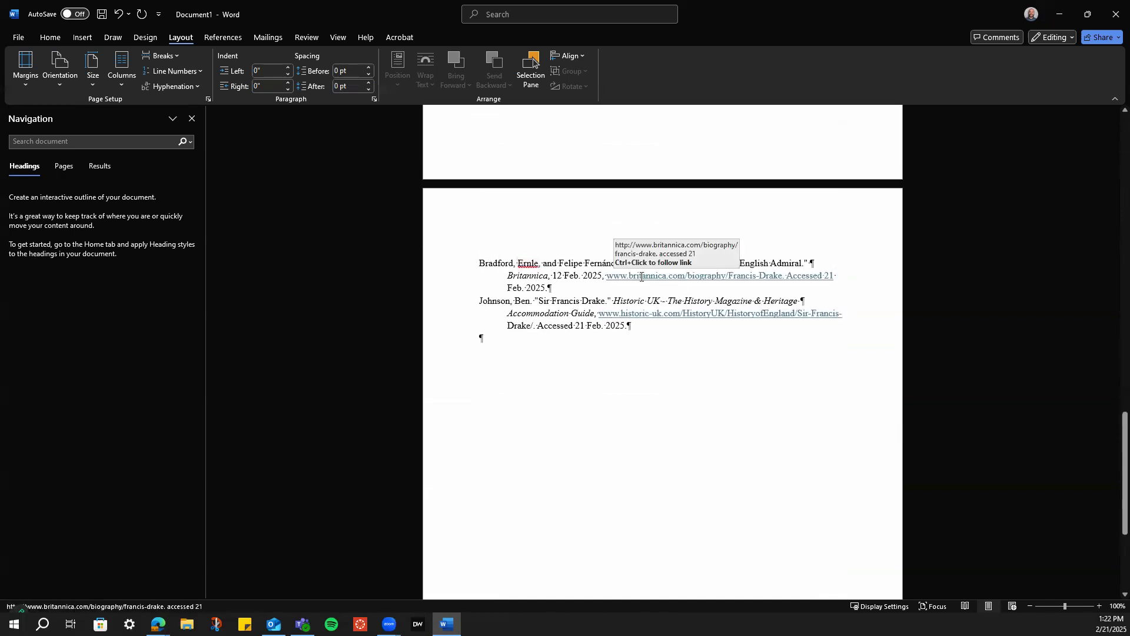
left_click_drag(478, 263, 514, 263)
key("ctrl+c")
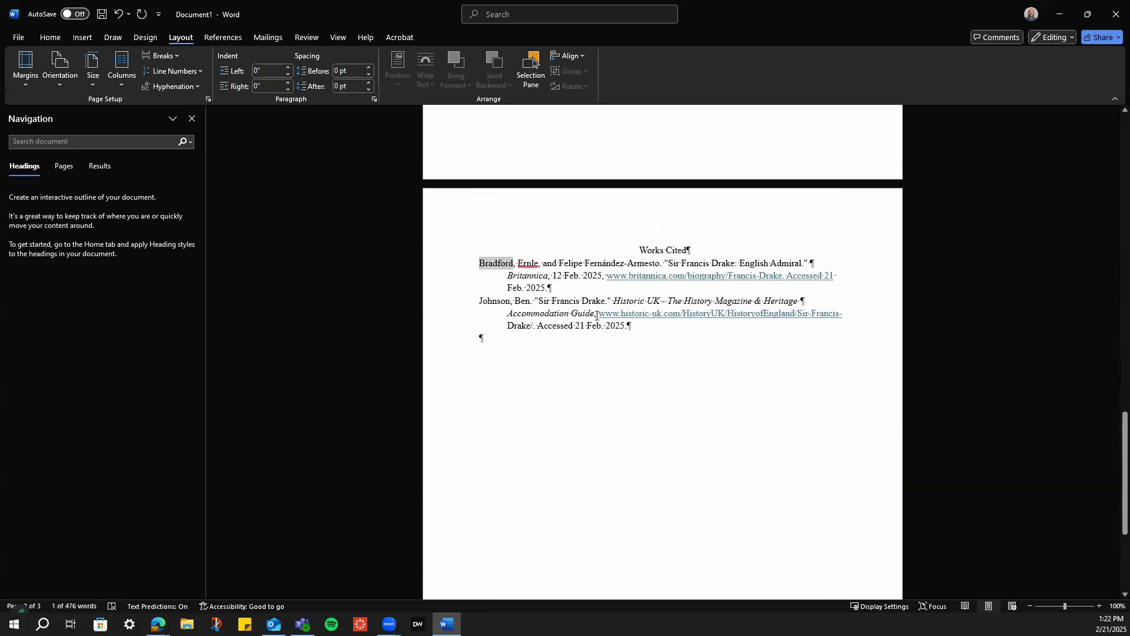
scroll(587, 318, "up", 10)
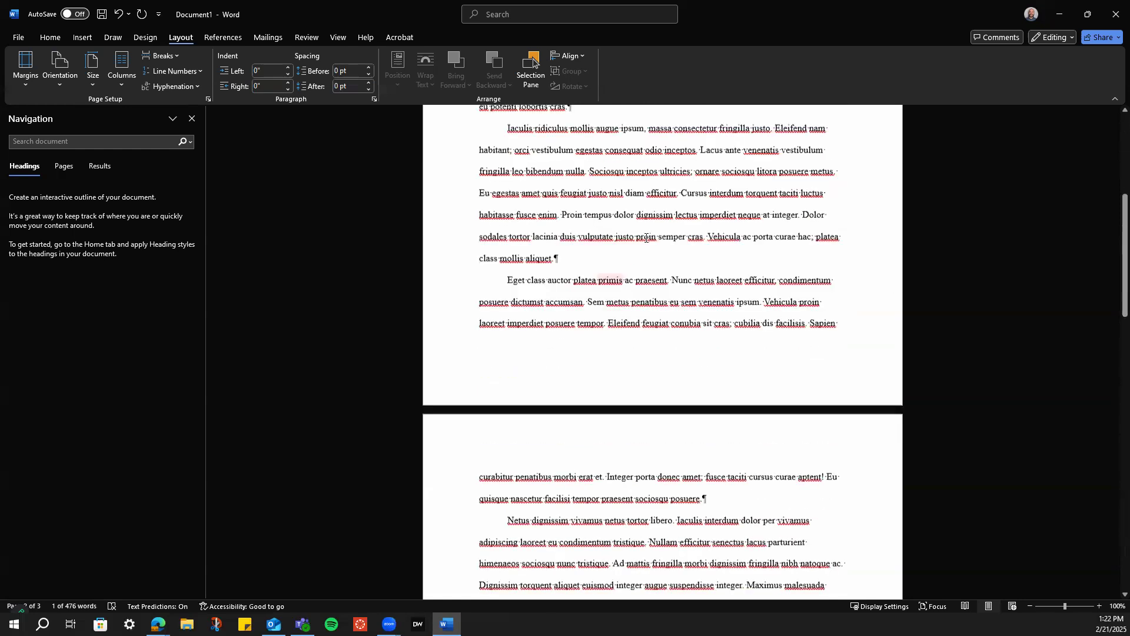
scroll(685, 258, "up", 2)
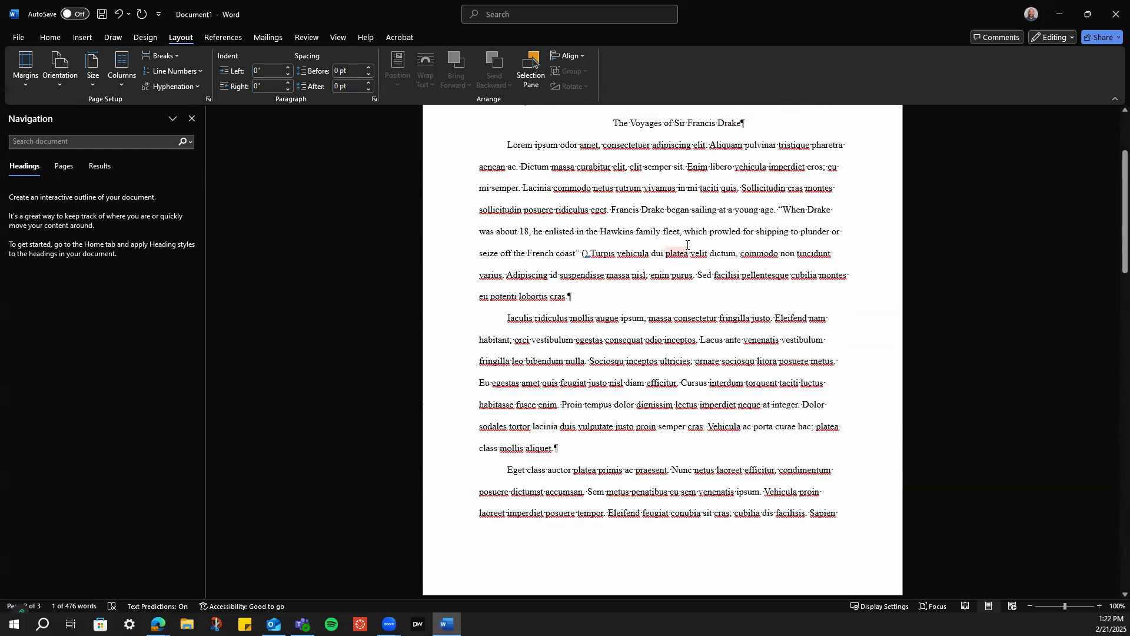
left_click(587, 253)
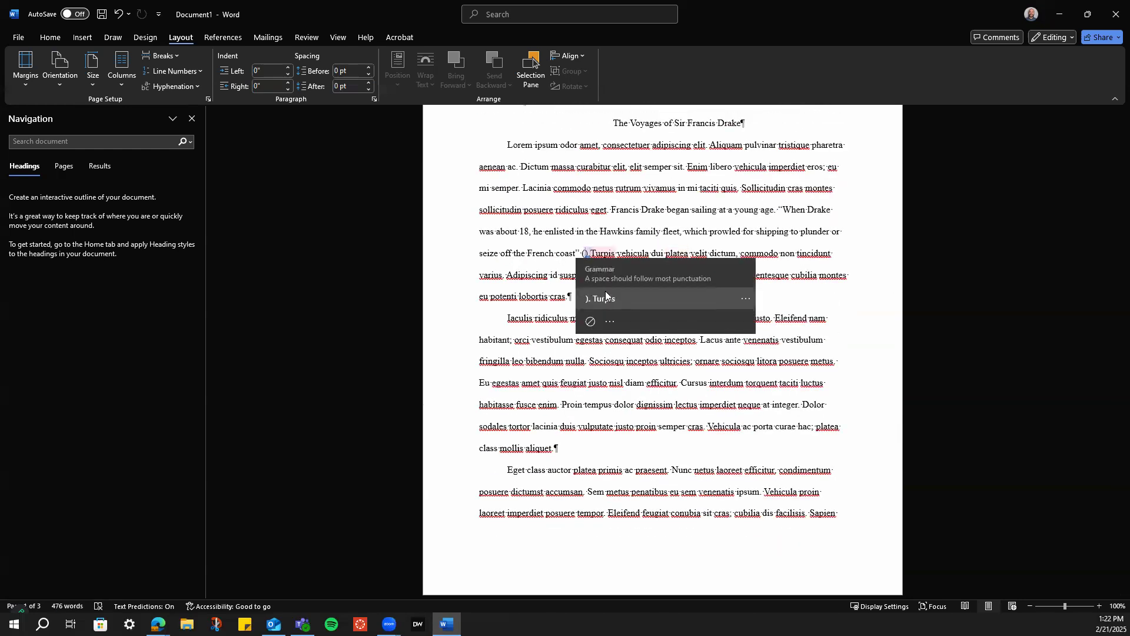
key("ctrl+v")
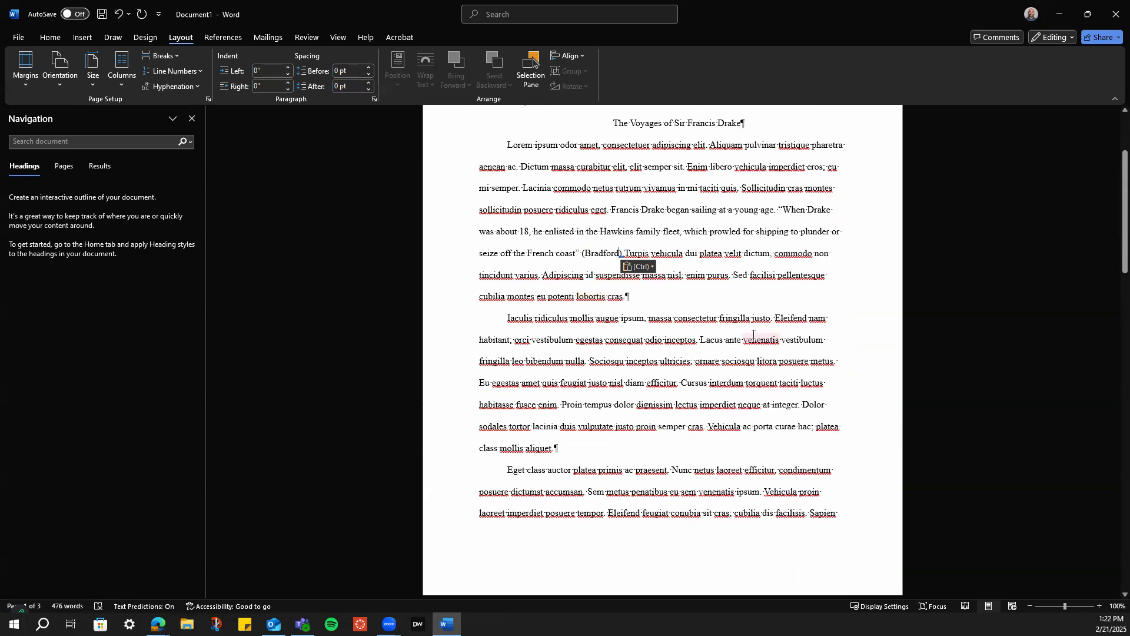
Remove the trial period before the closing quotation mark and put a space between the in-text citation and "Turpis"
left_click(734, 318)
left_click(881, 280)
left_click(622, 253)
left_click(678, 239)
type(".")
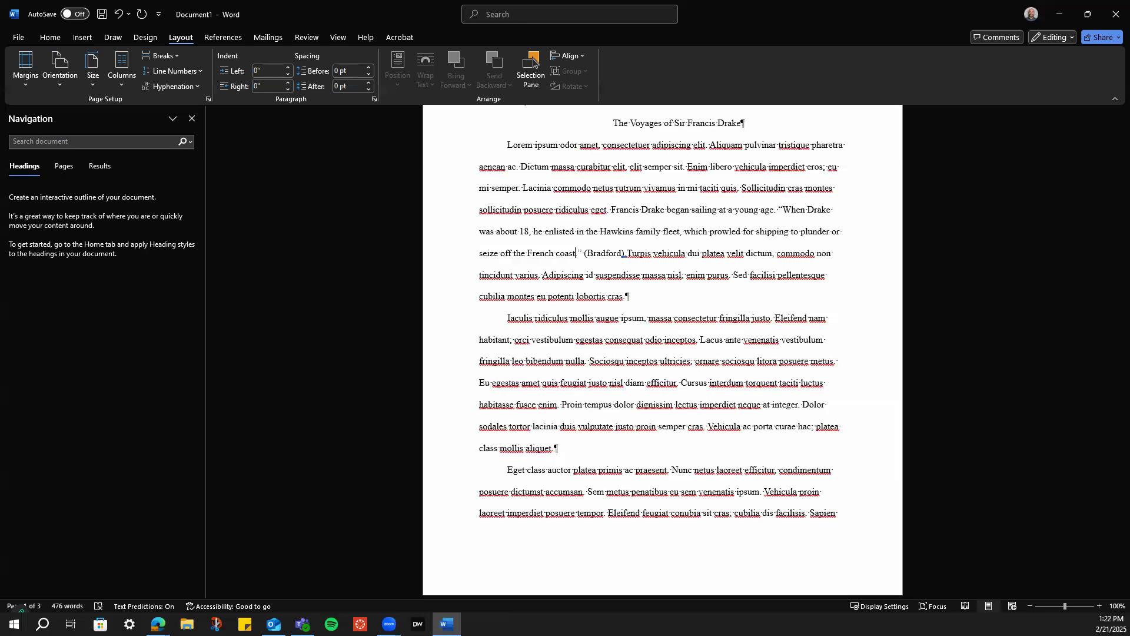
key("Delete")
Hide the formatting marks and highlight the Francis Drake sentence and quotation together with the in-text citation
left_click(58, 40)
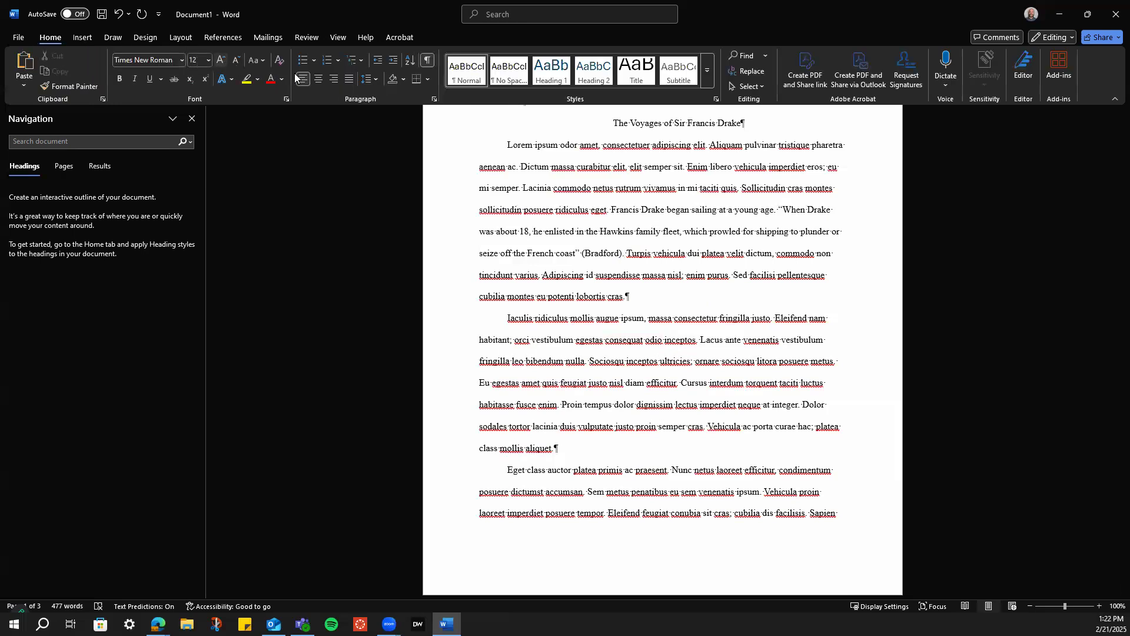
left_click(428, 60)
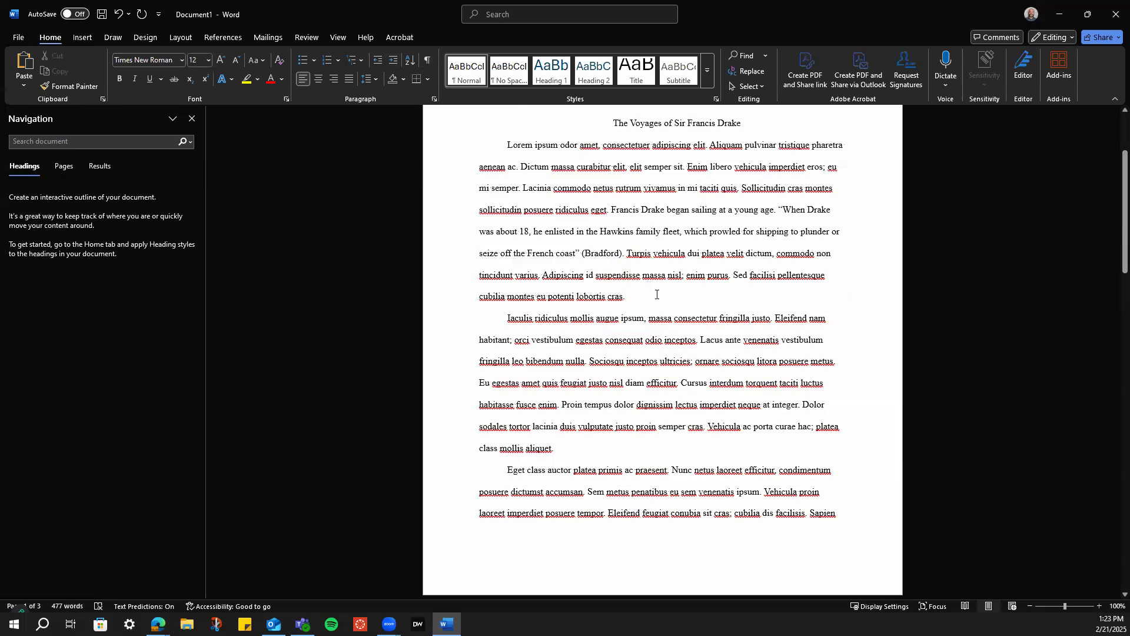
scroll(722, 298, "up", 3)
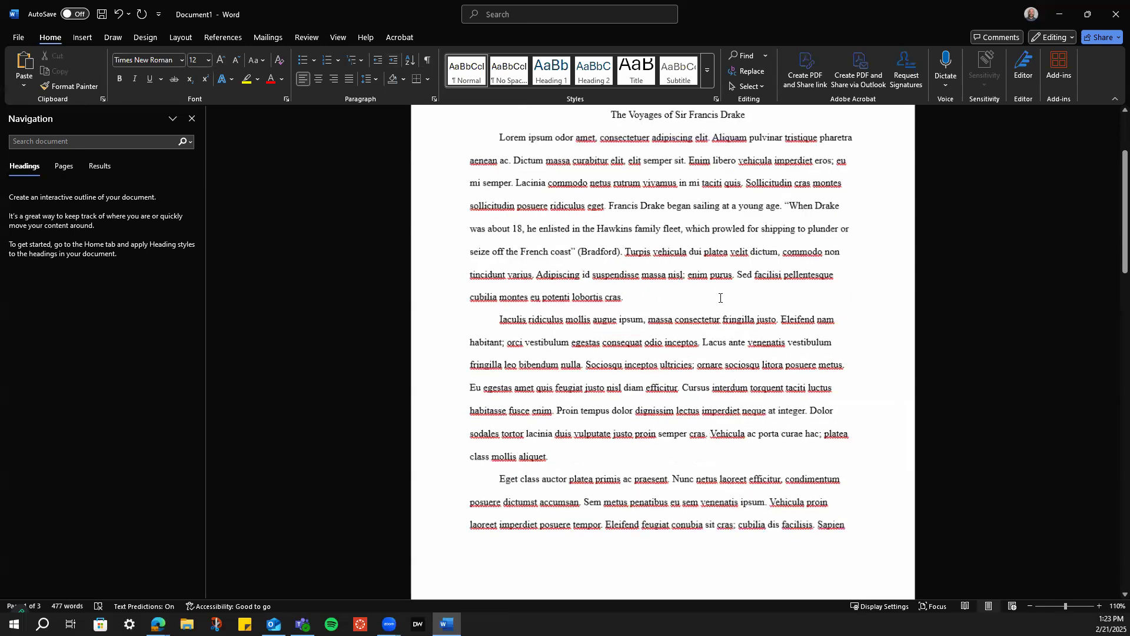
scroll(720, 309, "up", 4)
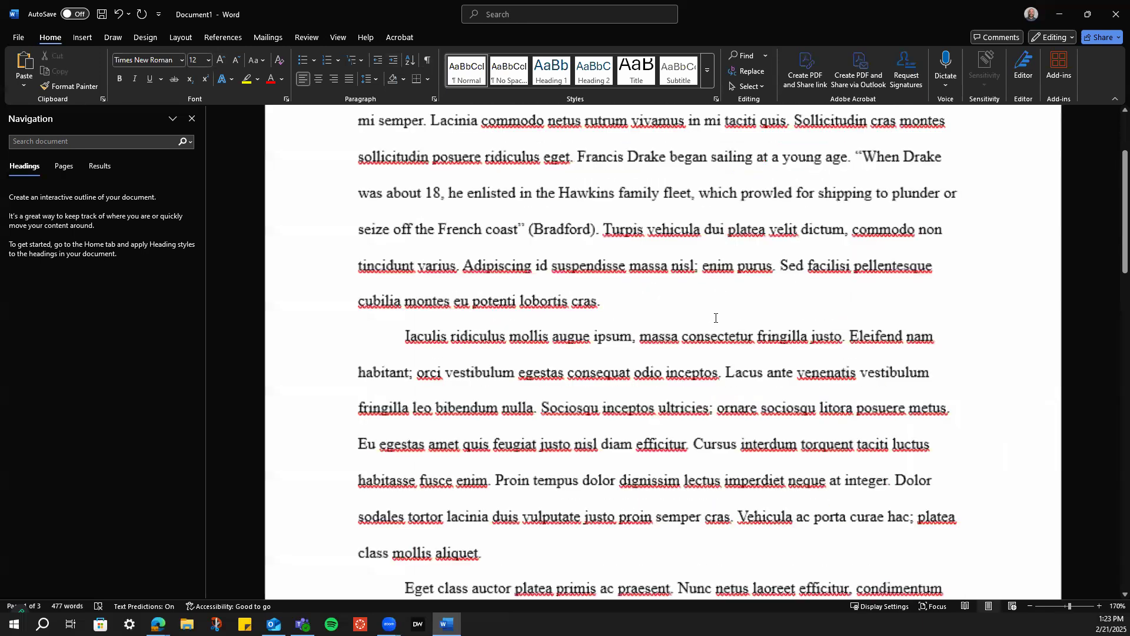
scroll(715, 318, "up", 4)
scroll(710, 318, "up", 1)
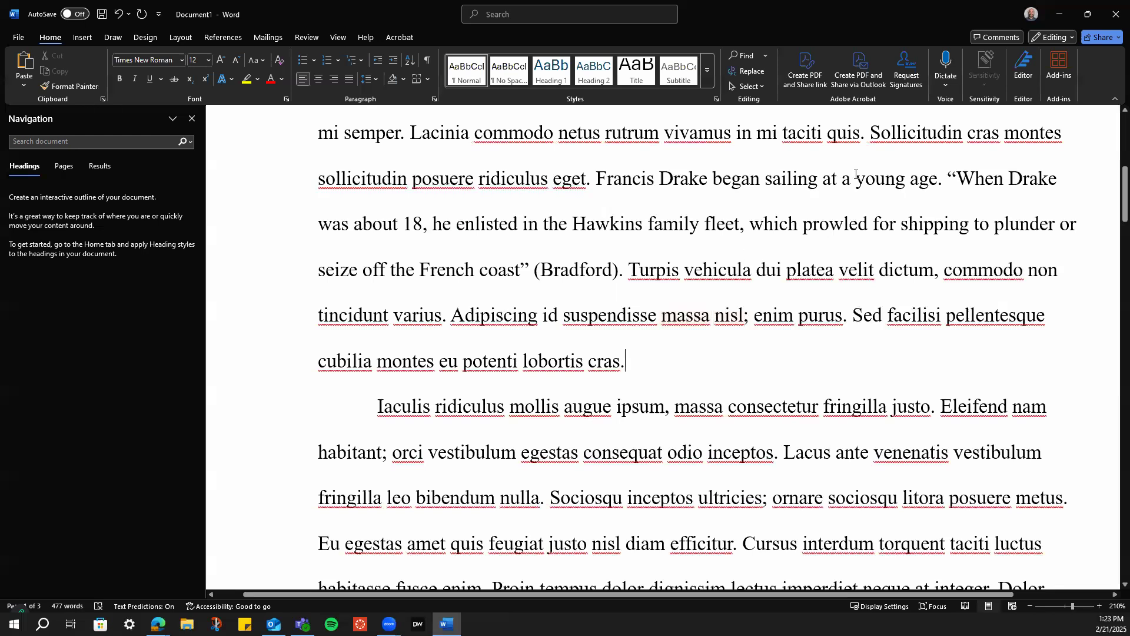
left_click_drag(598, 178, 1060, 238)
left_click_drag(723, 268, 620, 274)
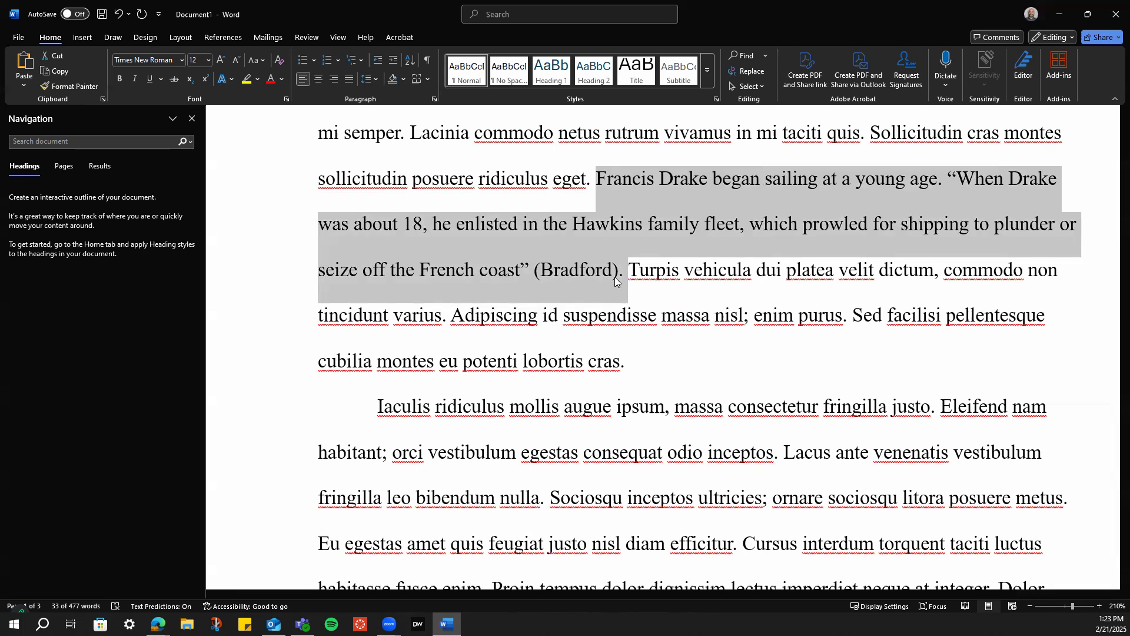
Delete the words between "began sailing at" and "about 18", and open the quotation directly before "about 18"
left_click(840, 193)
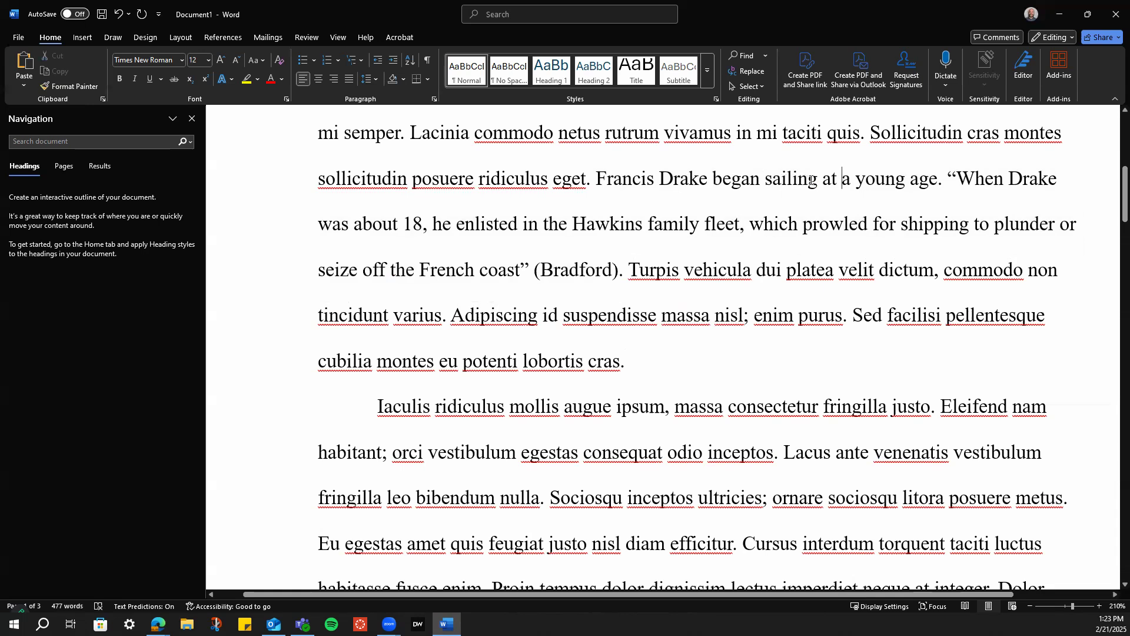
left_click_drag(859, 182, 354, 227)
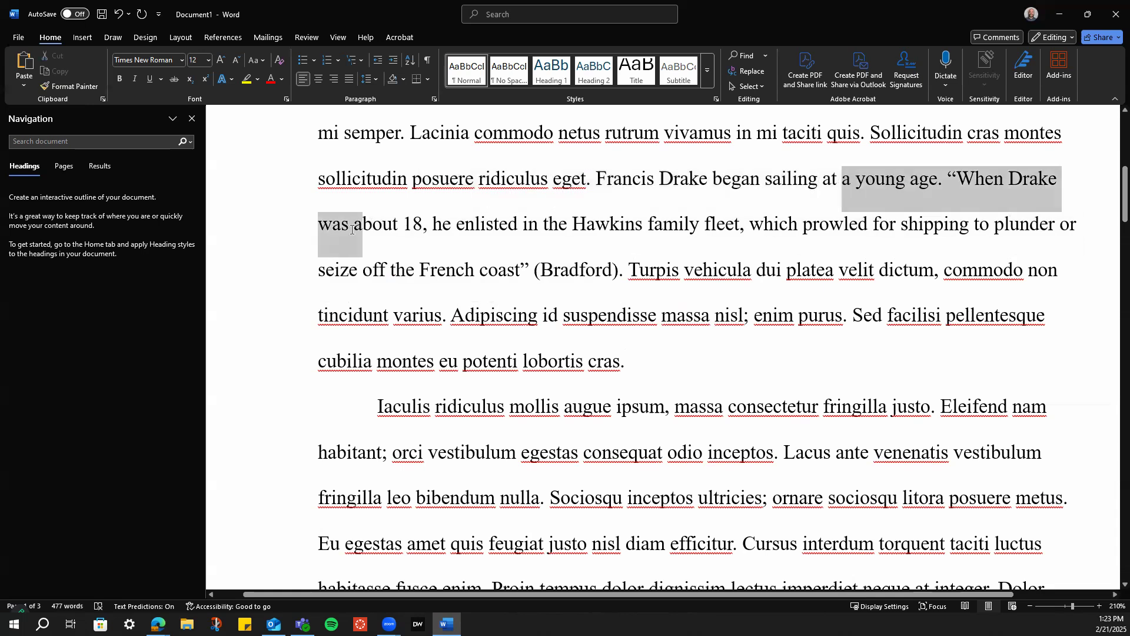
key("BackSpace")
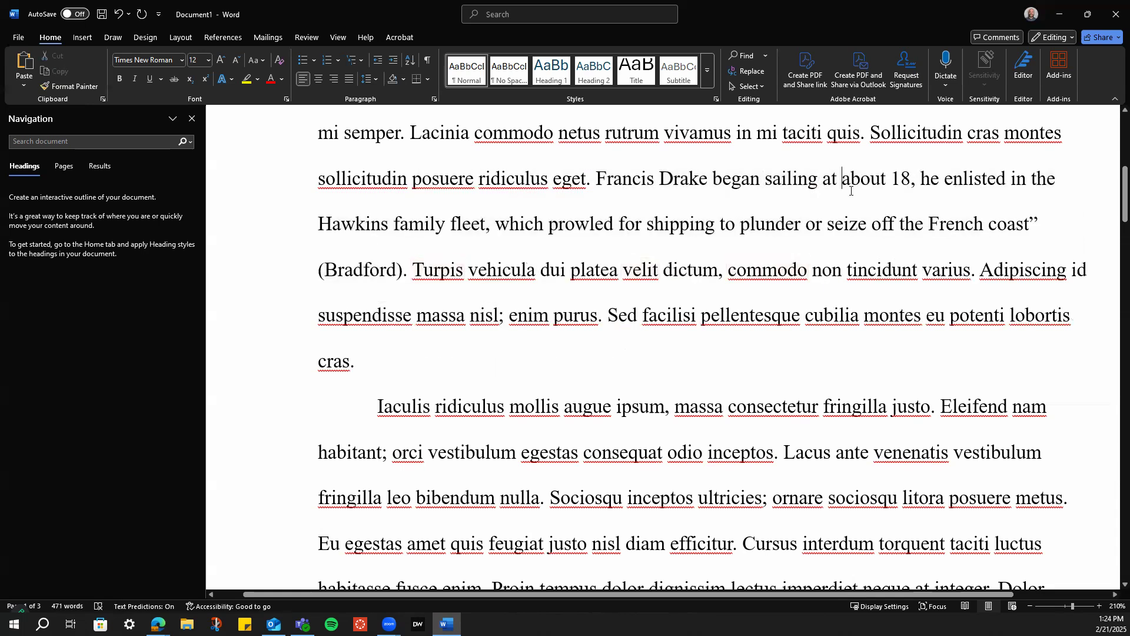
type("\"")
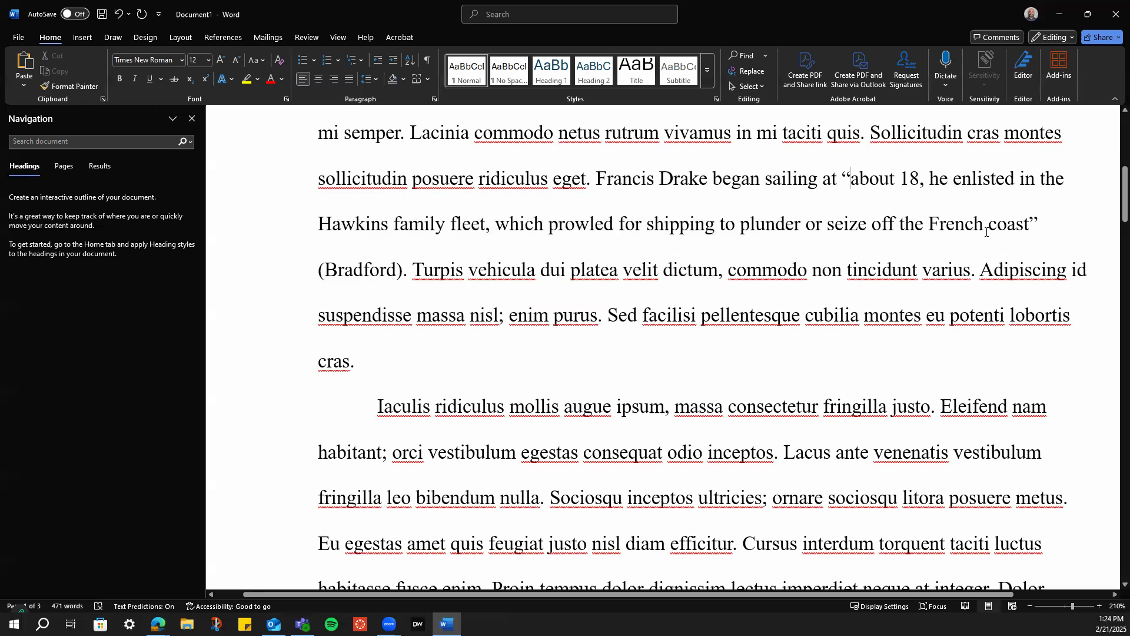
Continue the sentence after the in-text citation with "which was the beginnings of his career at sea." in place of the period
left_click(408, 271)
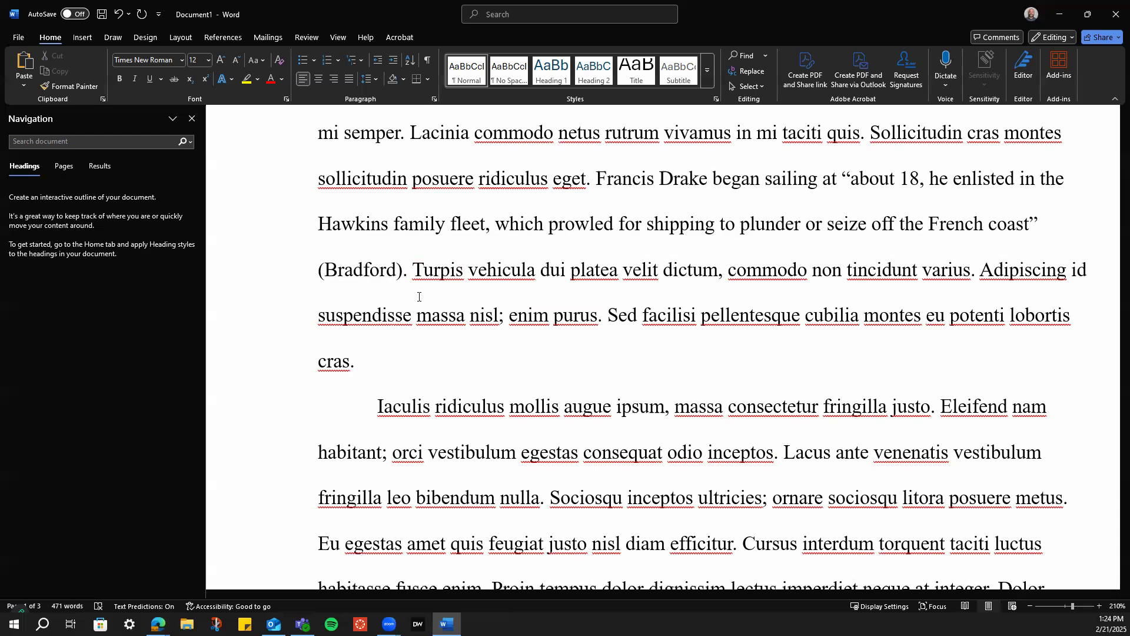
key("BackSpace")
type("which was th")
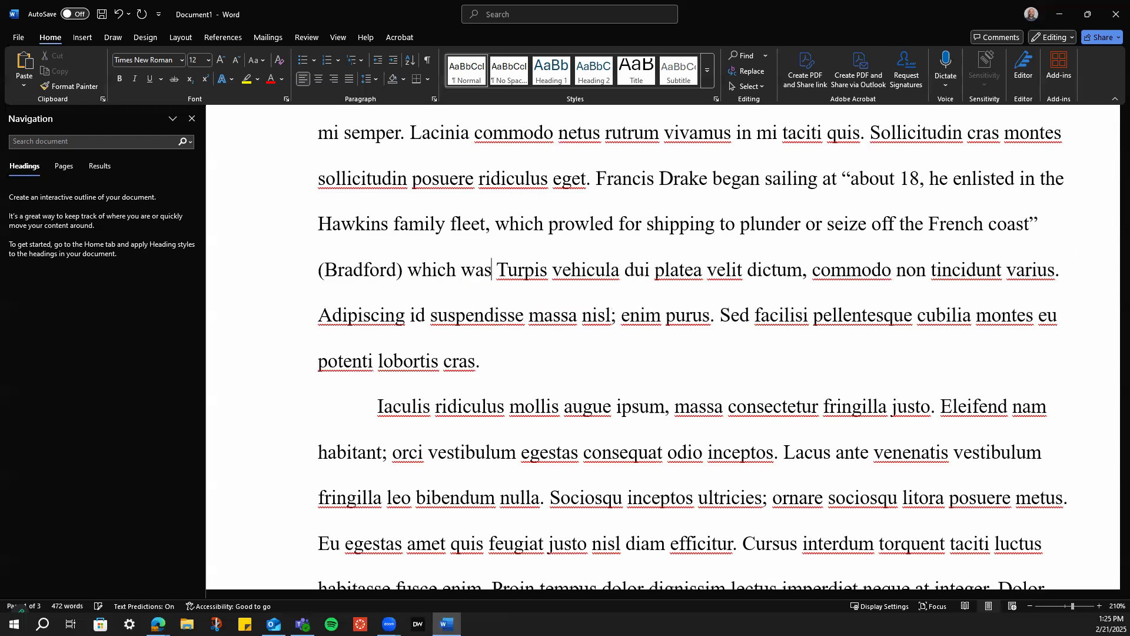
type("e b")
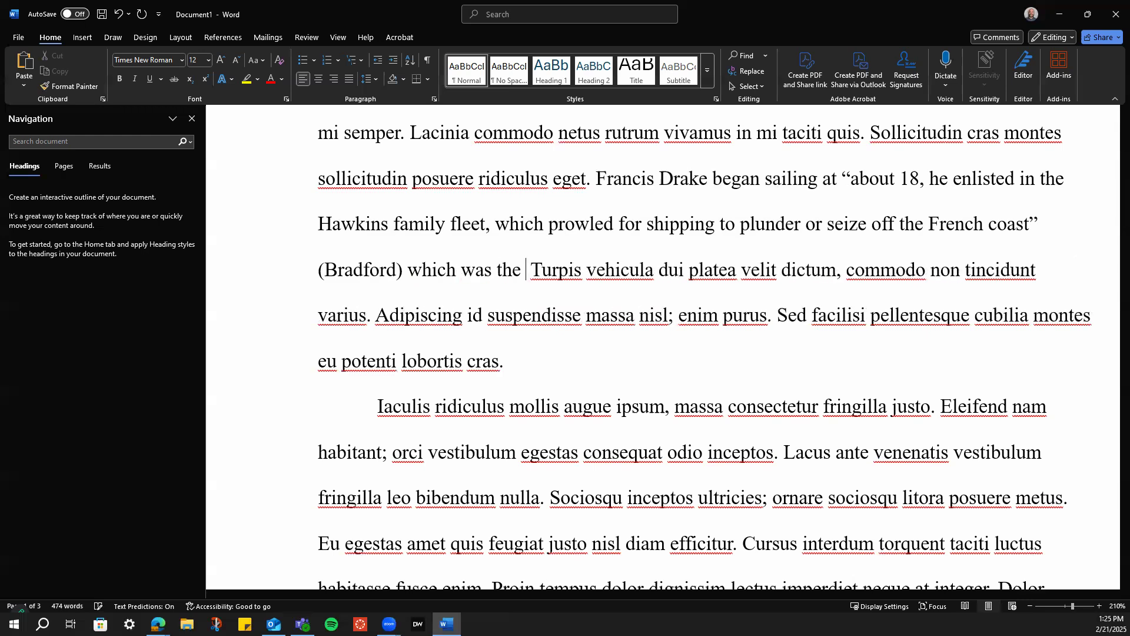
type("eginnig")
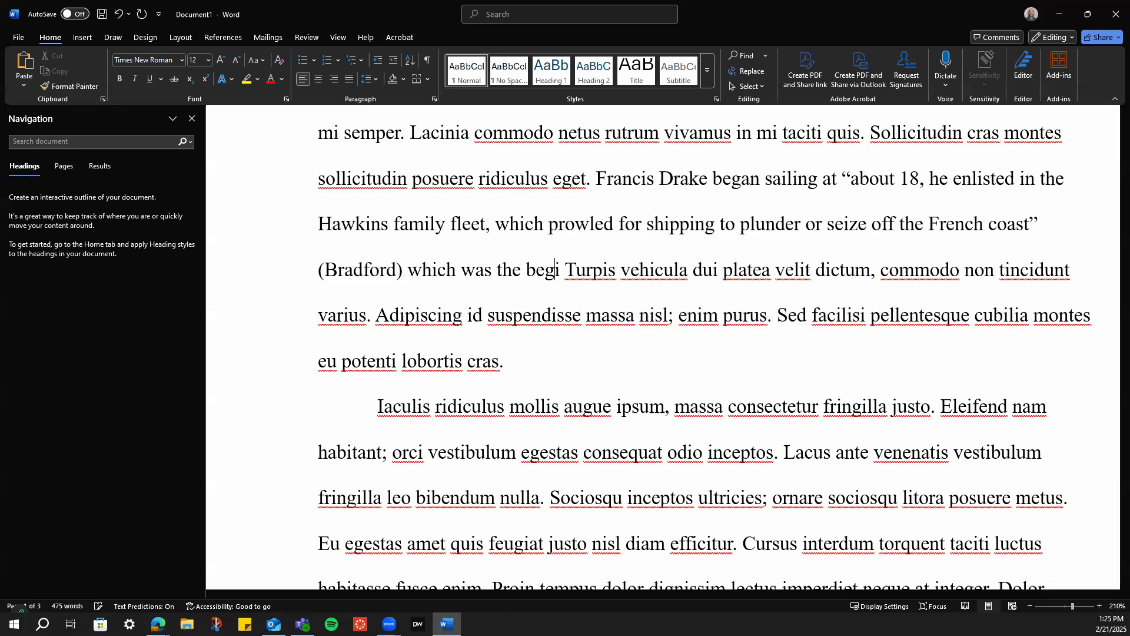
key("BackSpace")
type("n")
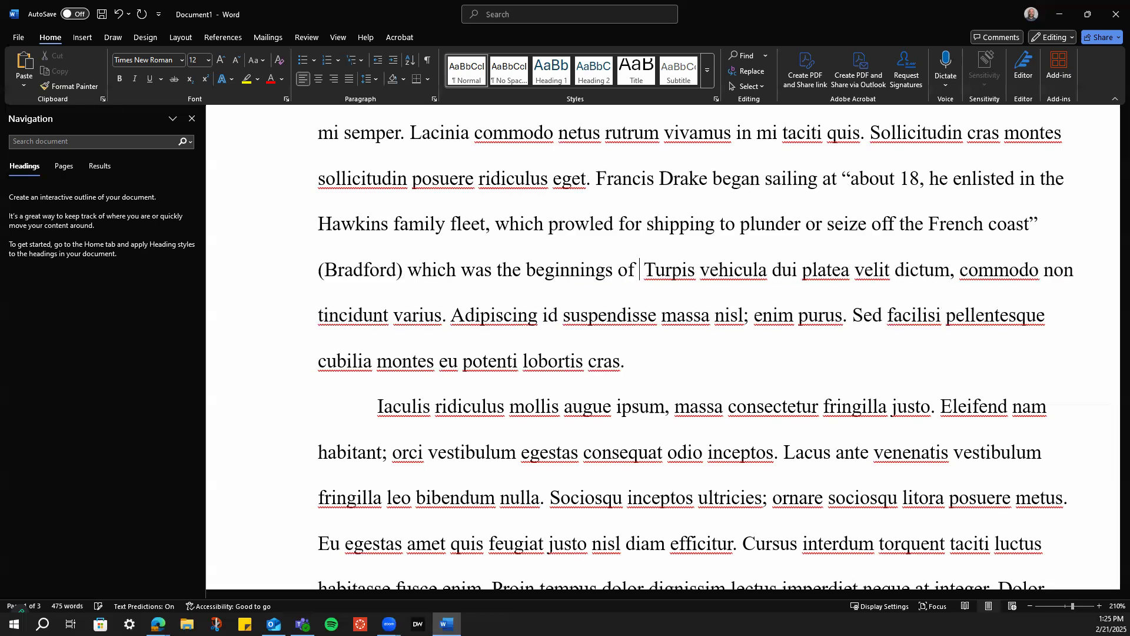
type("gs of his career at sea")
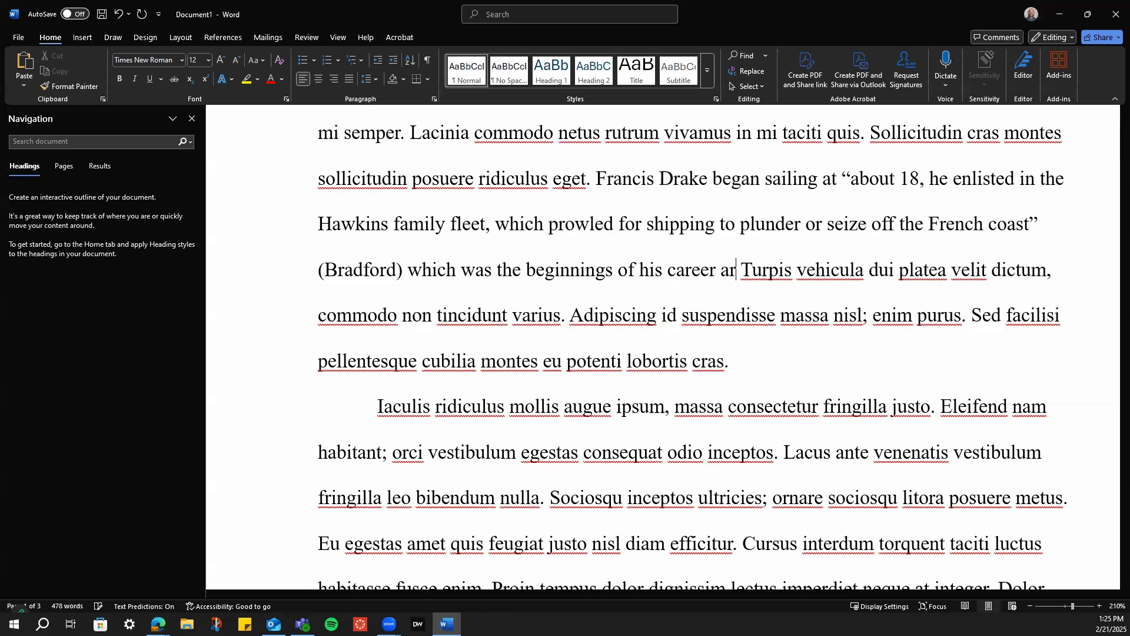
type(".")
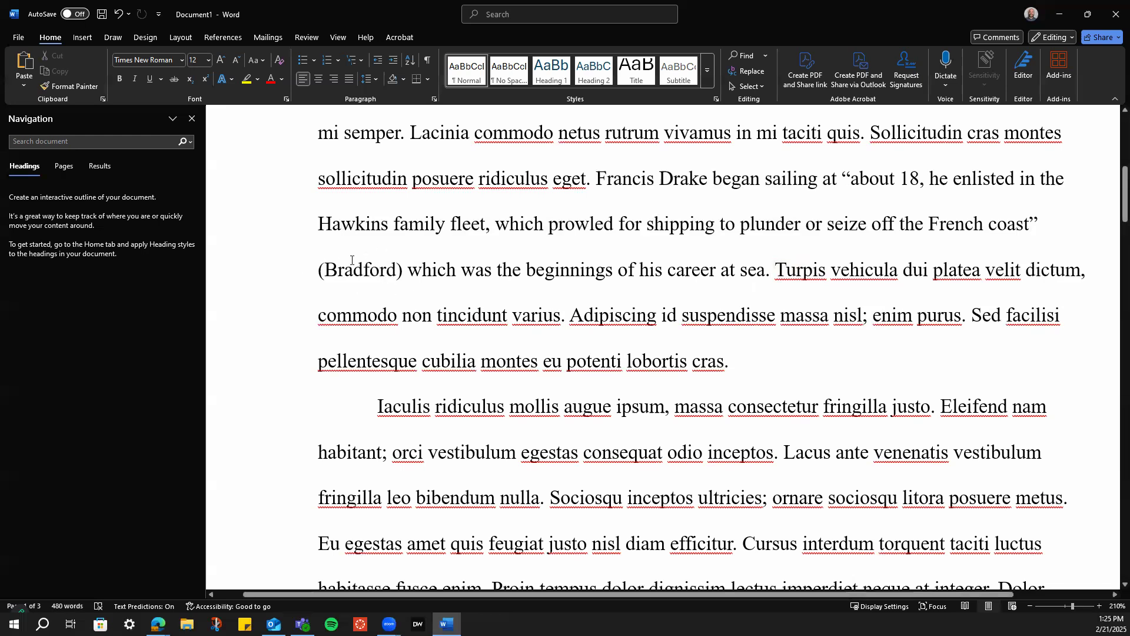
Go to the Works Cited page and compare the Britannica entry with its in-text citation
scroll(370, 265, "down", 3)
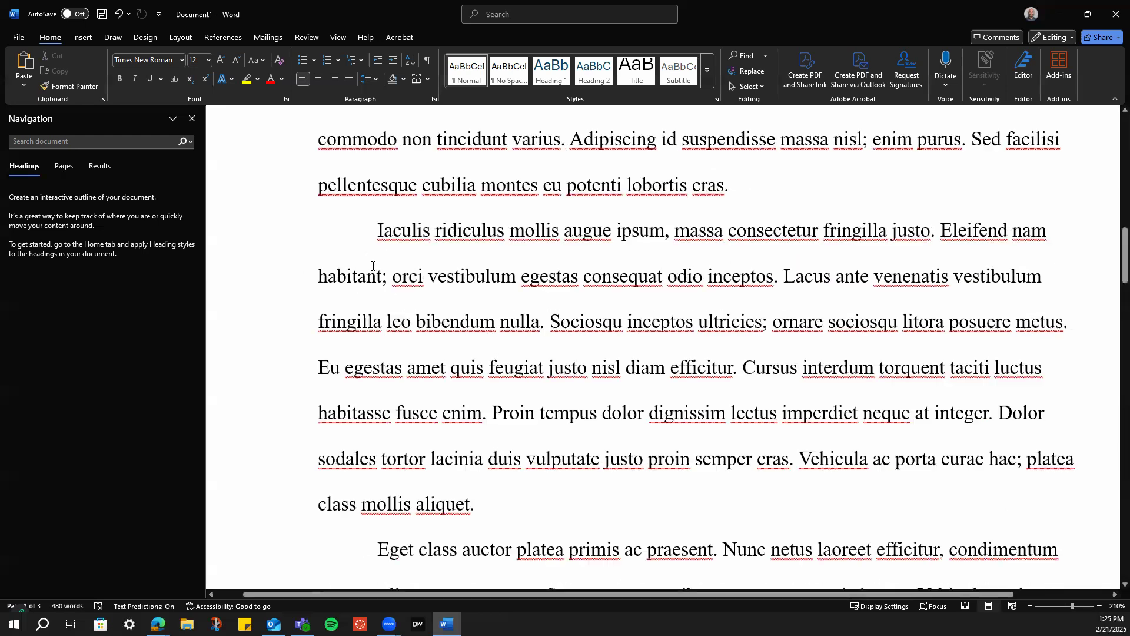
scroll(373, 266, "down", 10)
scroll(372, 270, "down", 15)
scroll(379, 300, "up", 4)
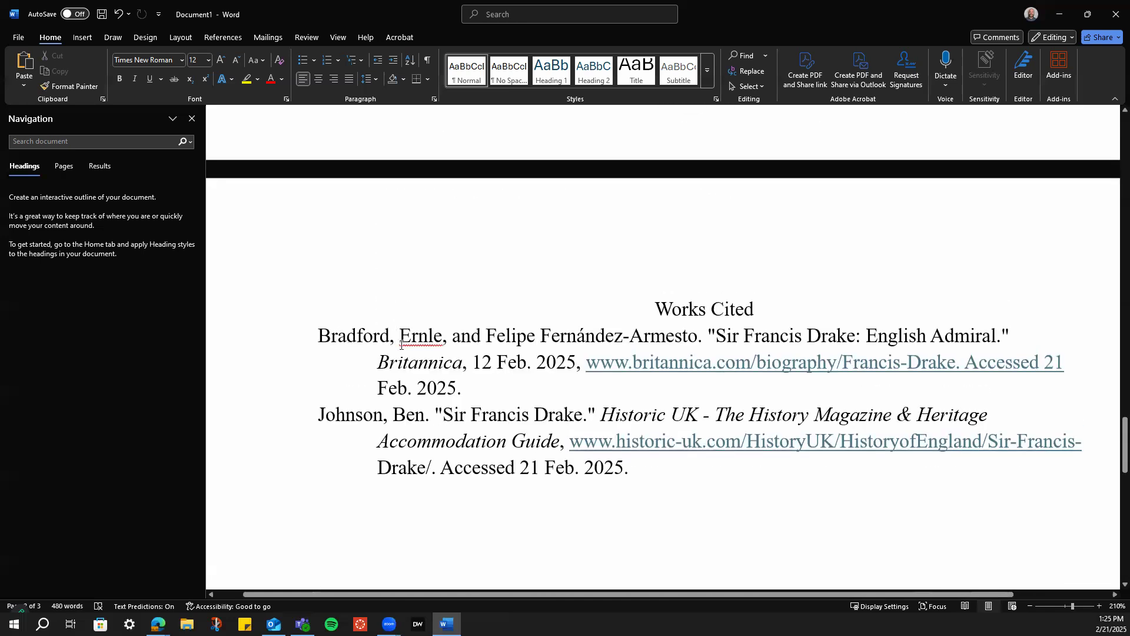
Go back to the quoted sentence in the essay, then read the rest of the Early life passage in the Britannica article in the browser
scroll(400, 345, "up", 20)
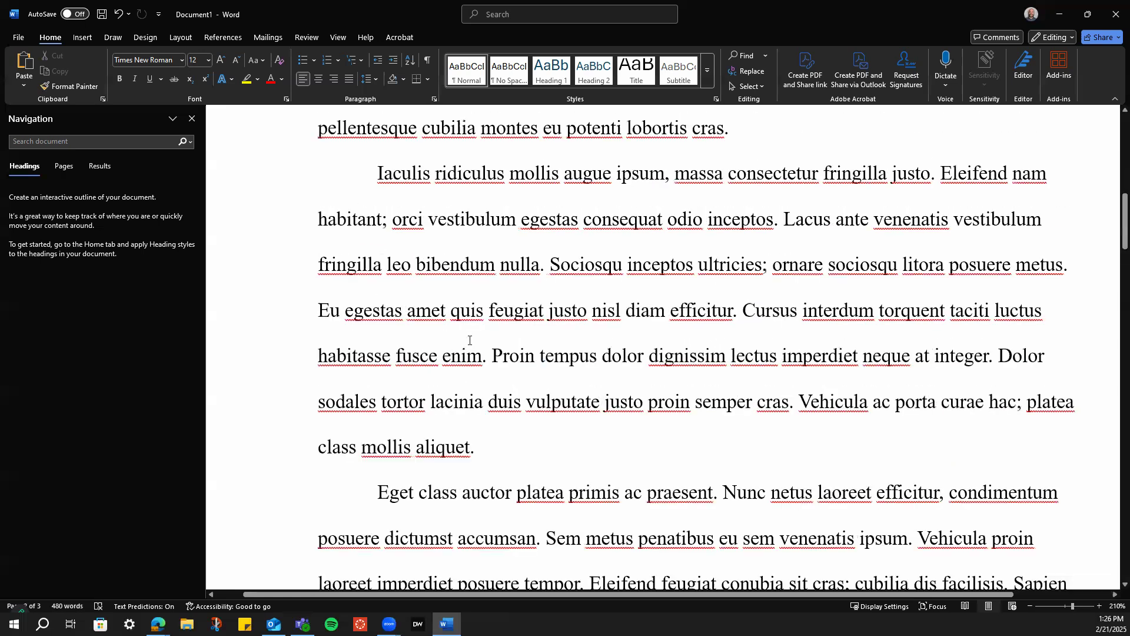
scroll(469, 339, "up", 3)
scroll(469, 339, "up", 5)
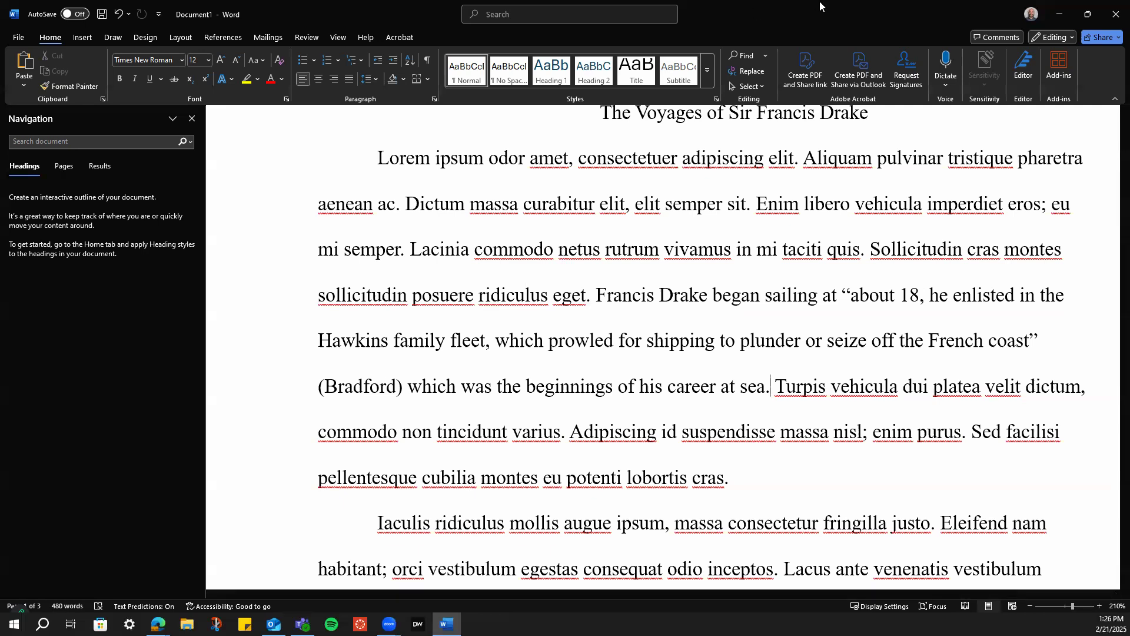
left_click(1060, 13)
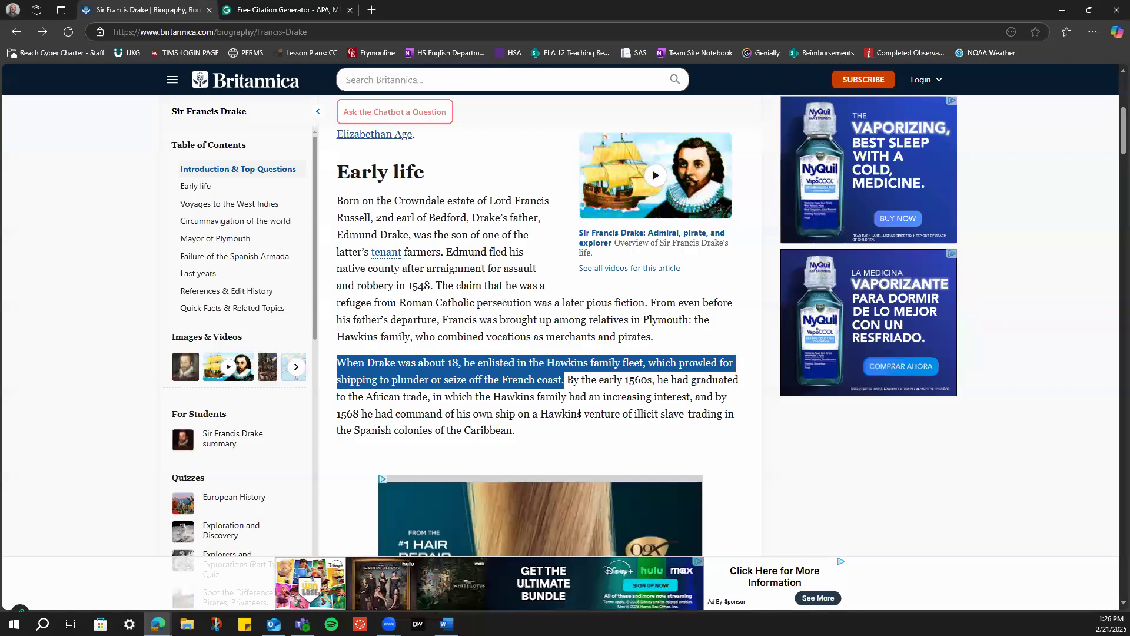
left_click(450, 424)
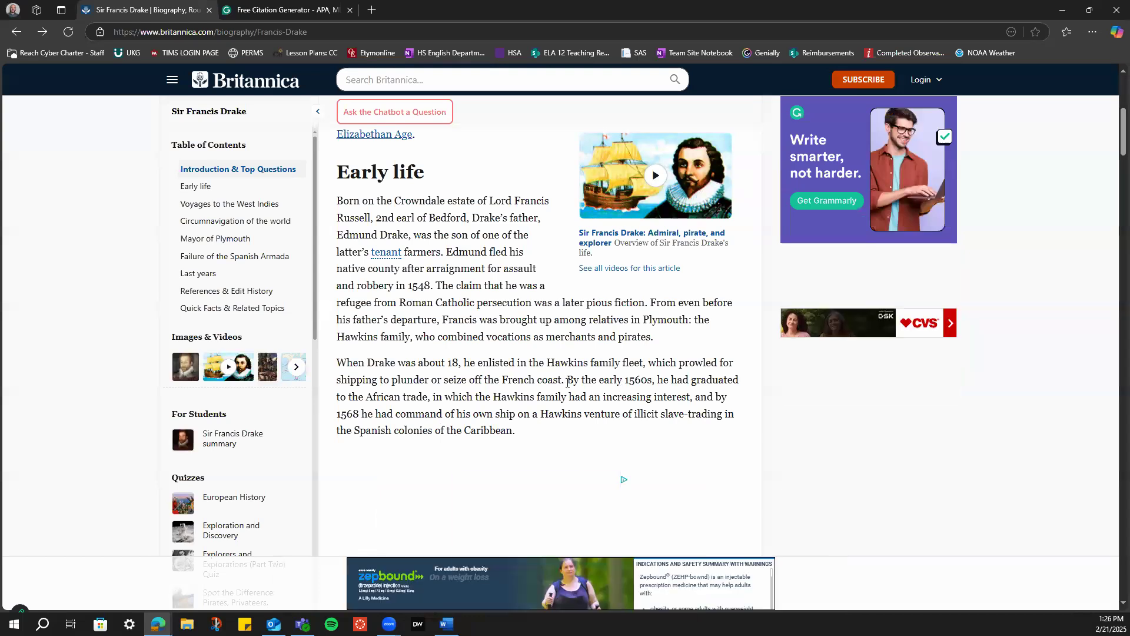
scroll(569, 375, "down", 1)
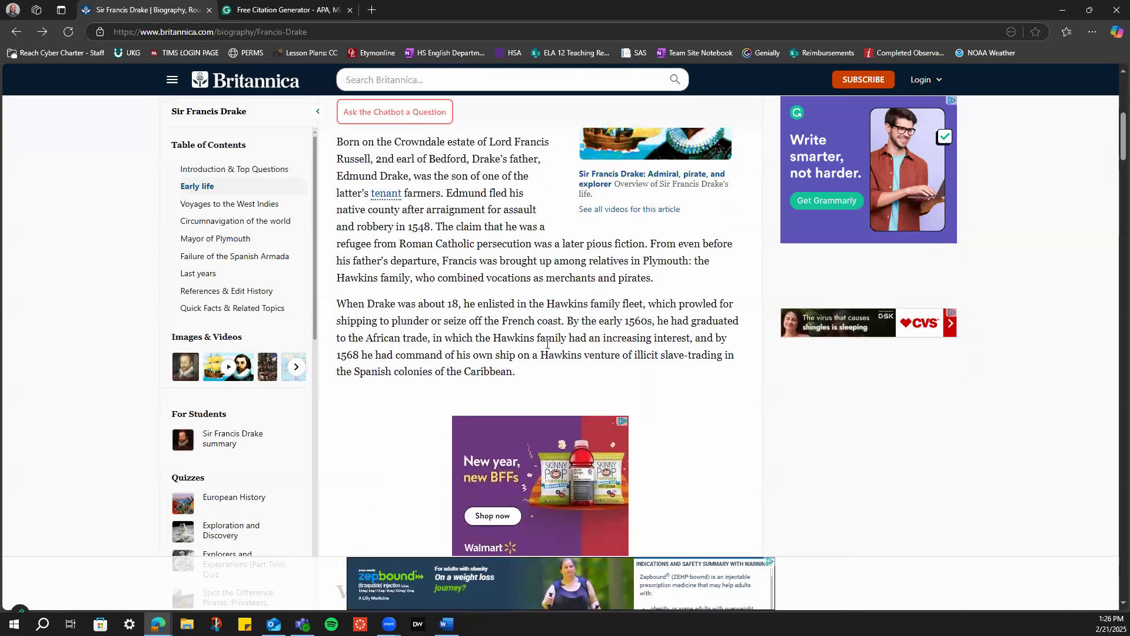
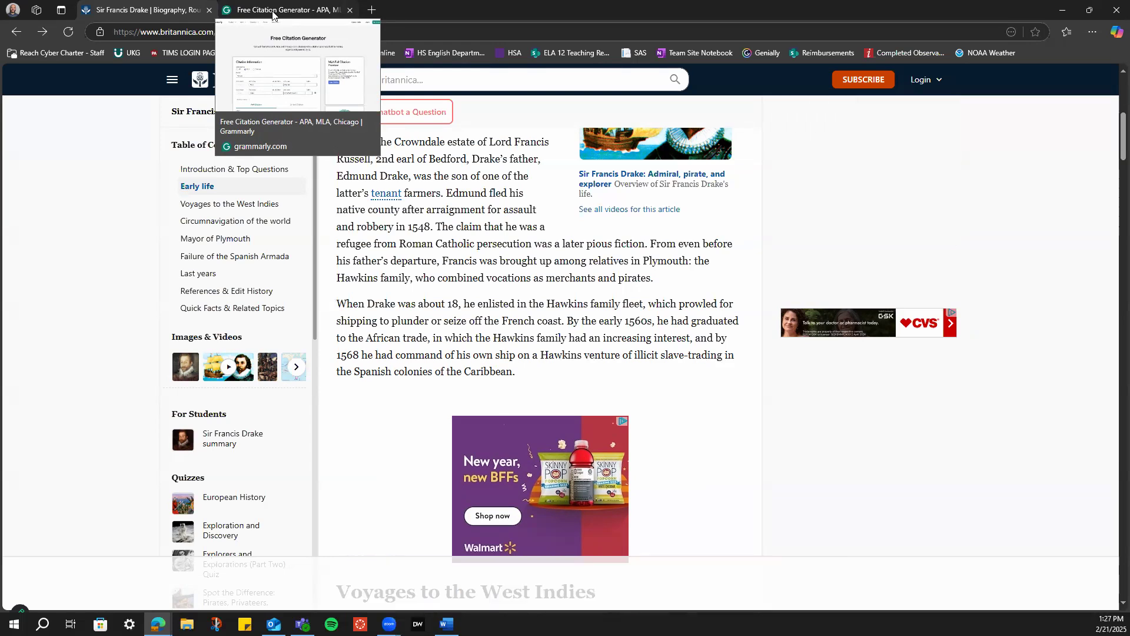
left_click(272, 11)
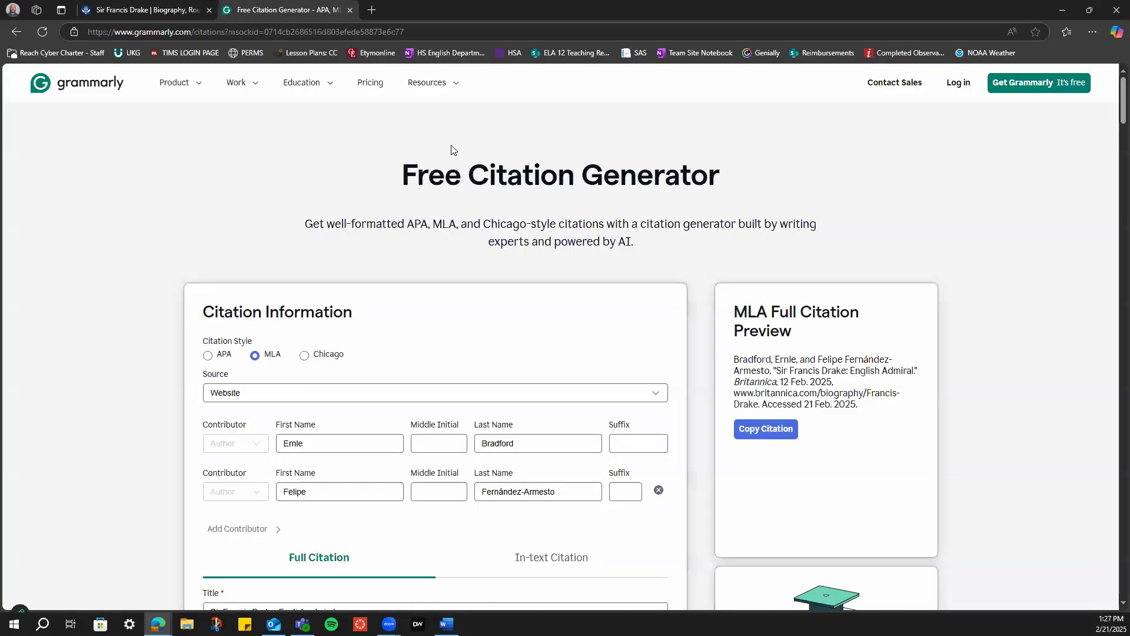
left_click(190, 7)
Switch to Word and begin a new sentence with "Eventually, Drake" directly before "Sed facilisi" in the first body paragraph
left_click(446, 623)
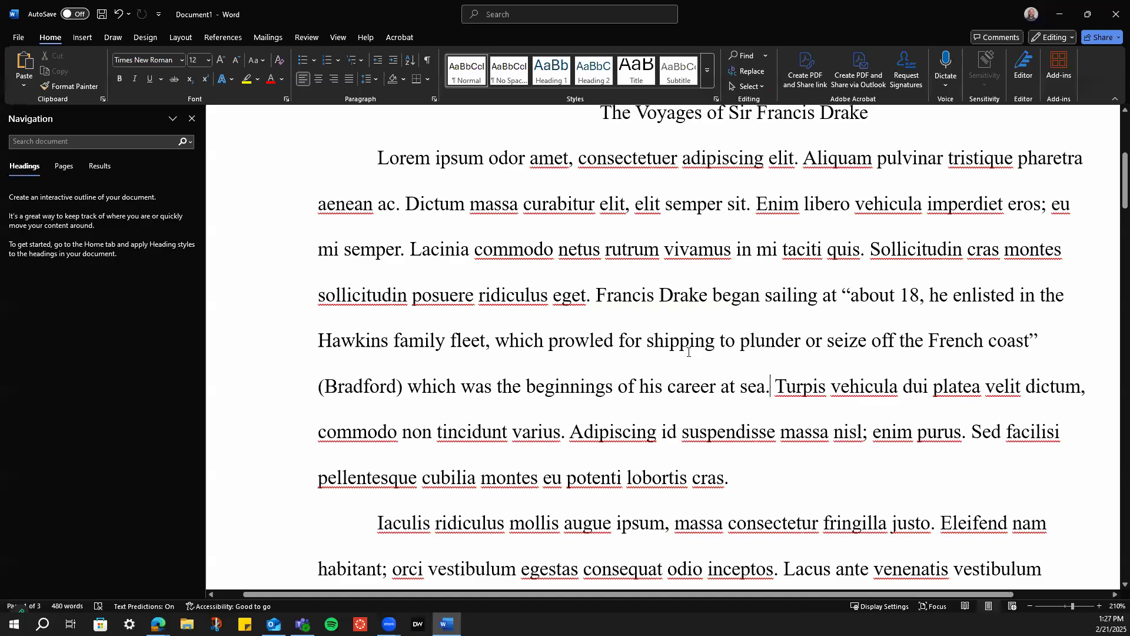
scroll(737, 249, "down", 1)
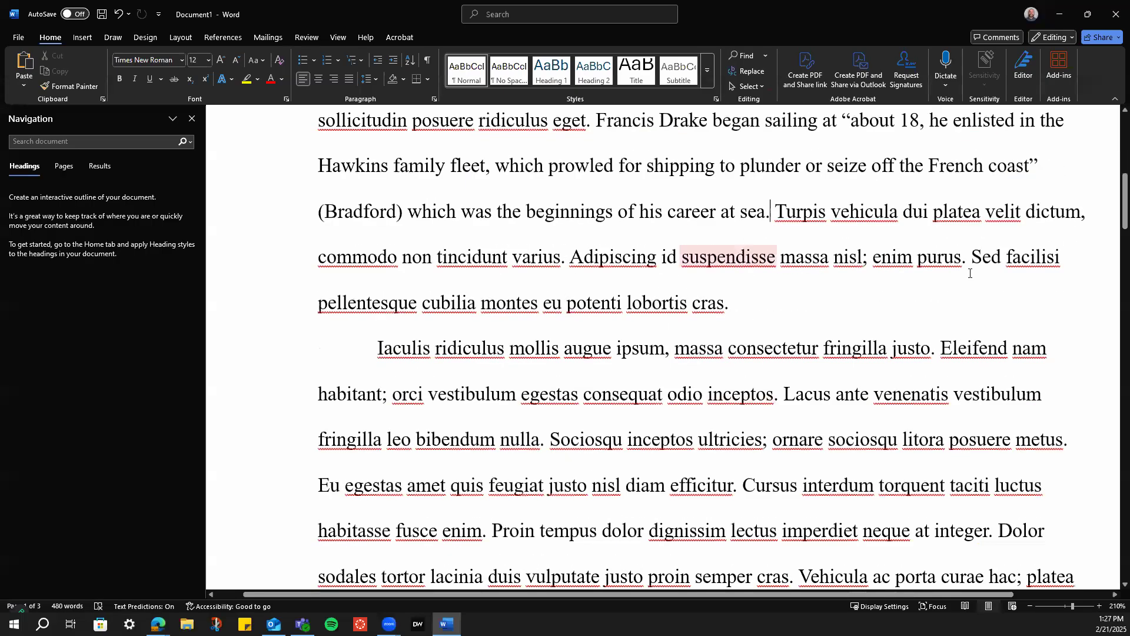
left_click(970, 257)
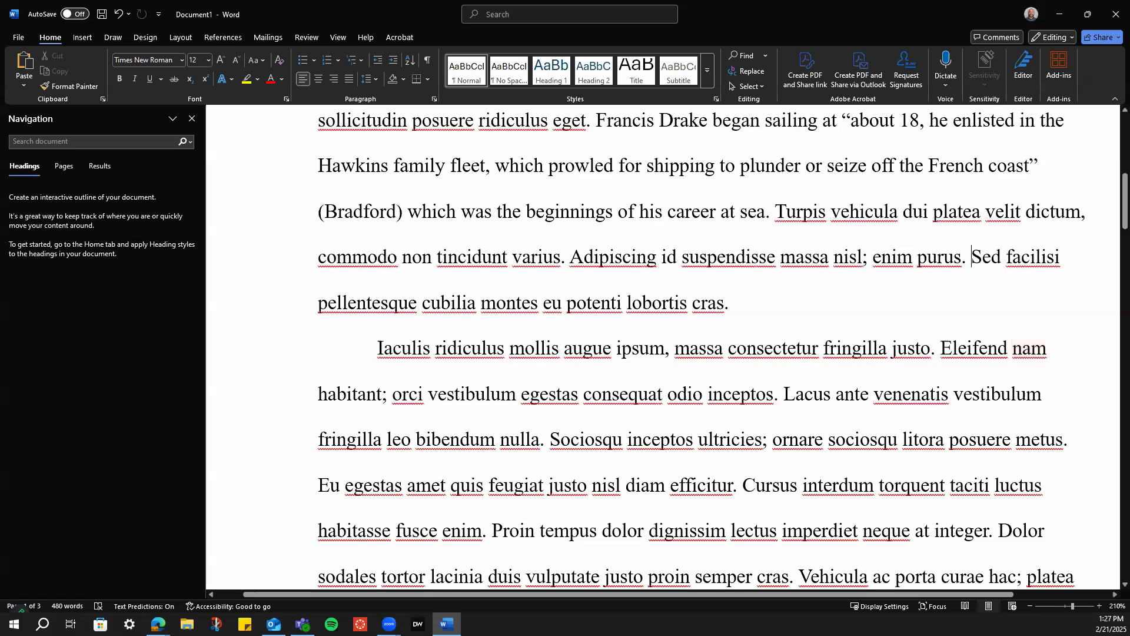
type("Eventually")
key("BackSpace")
type(", Fr")
type("ancisSed facilisi pellentesque cubilia montes eu potenti lobortis cras.")
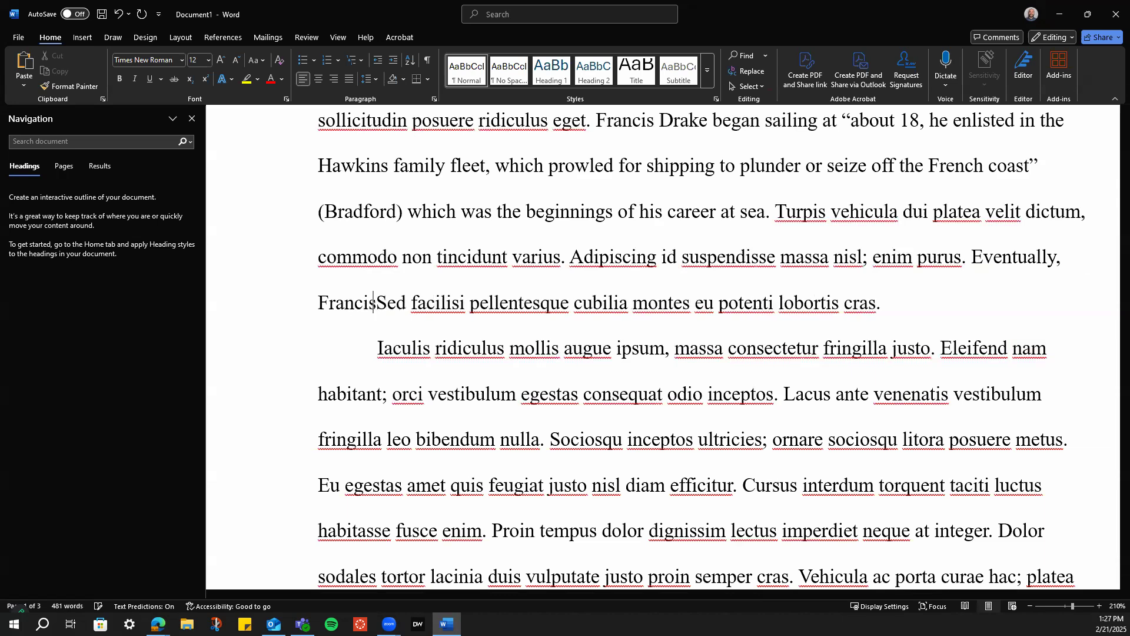
key("BackSpace")
key("BackSpace")
key("BackSpace")
key("BackSpace")
key("BackSpace")
key("BackSpace")
key("BackSpace")
type("Drake ")
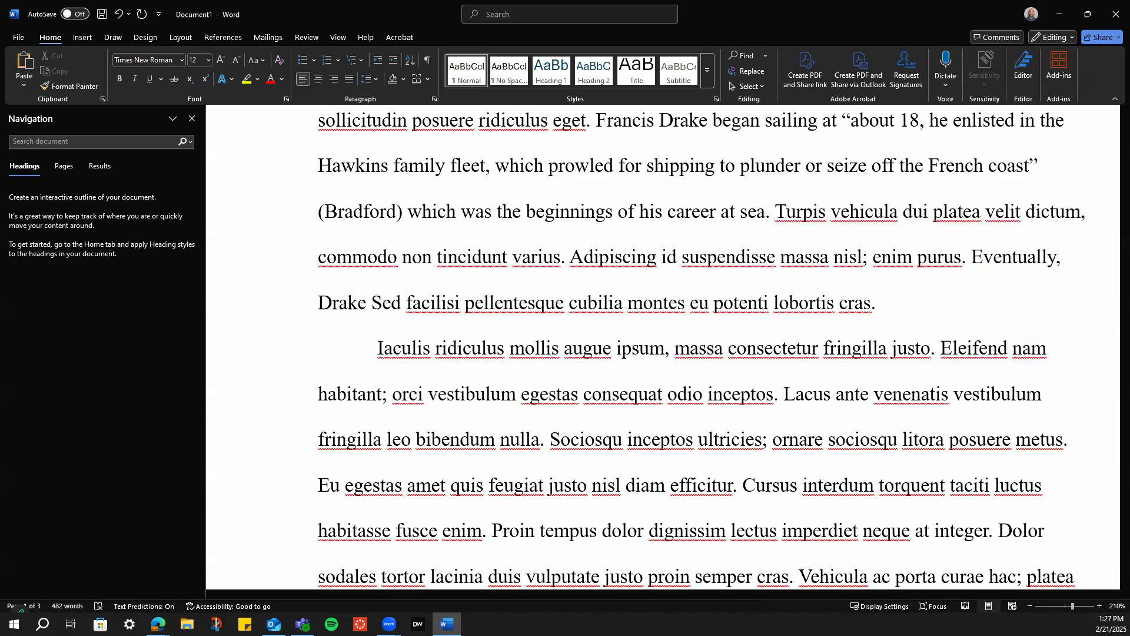
Complete the paraphrased sentence with "commanded a slave trading ship."
type("cam")
key("BackSpace")
key("BackSpace")
type("ommanded a slave s")
key("BackSpace")
type("trading ship.")
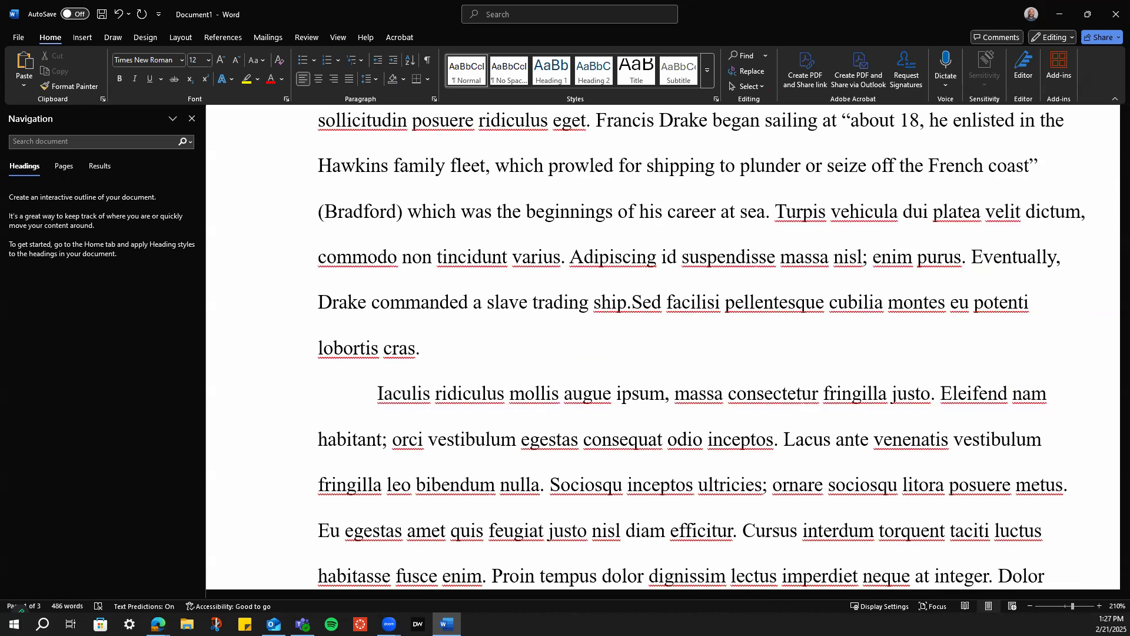
Add an in-text citation with the Britannica author's surname in parentheses before the paraphrased sentence's period, and correct the surname's spelling
key("BackSpace")
type("(B")
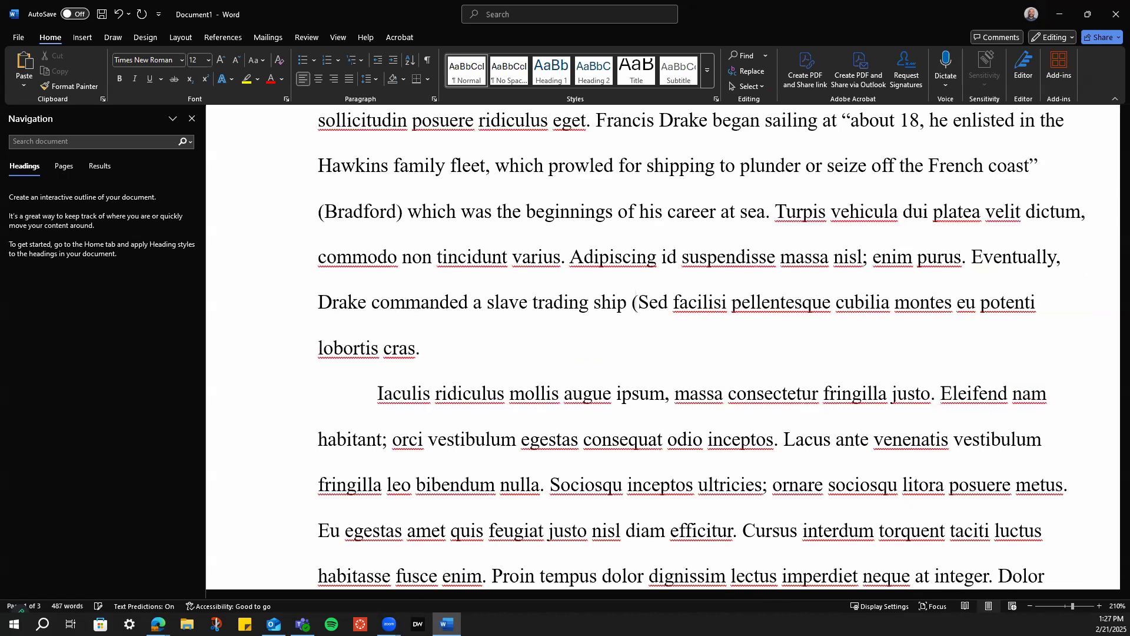
type("radord)")
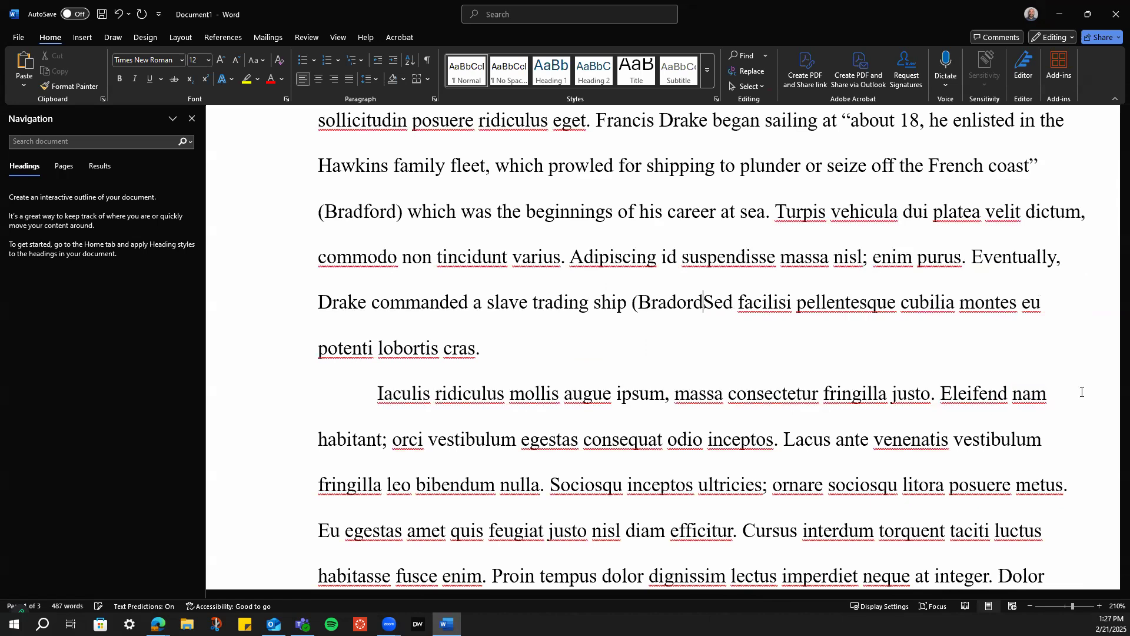
type(".")
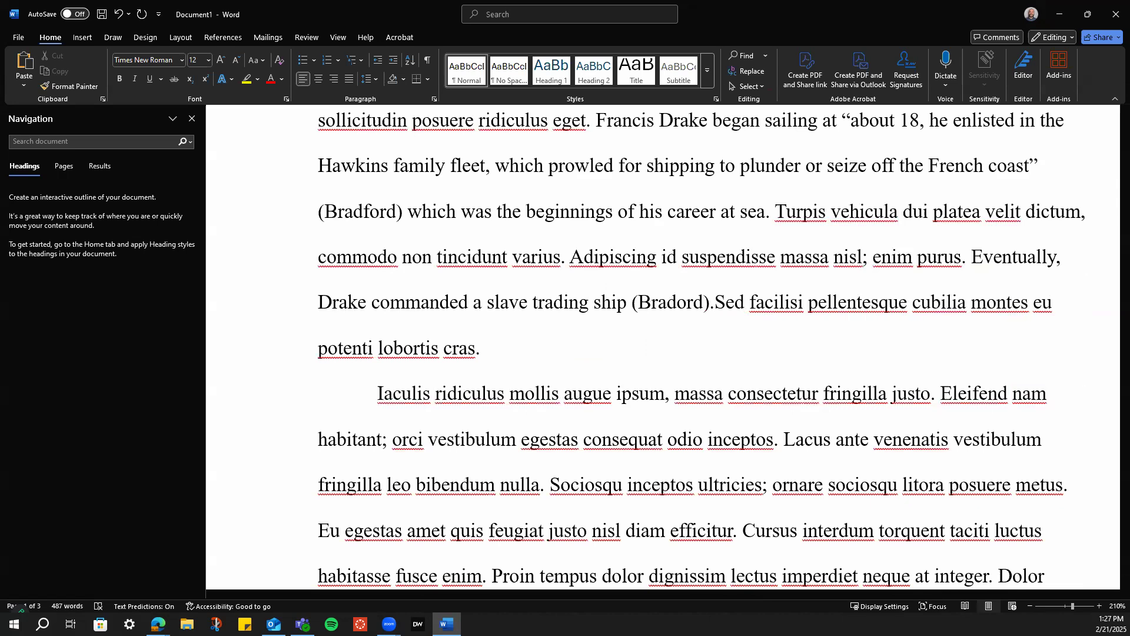
left_click(682, 305)
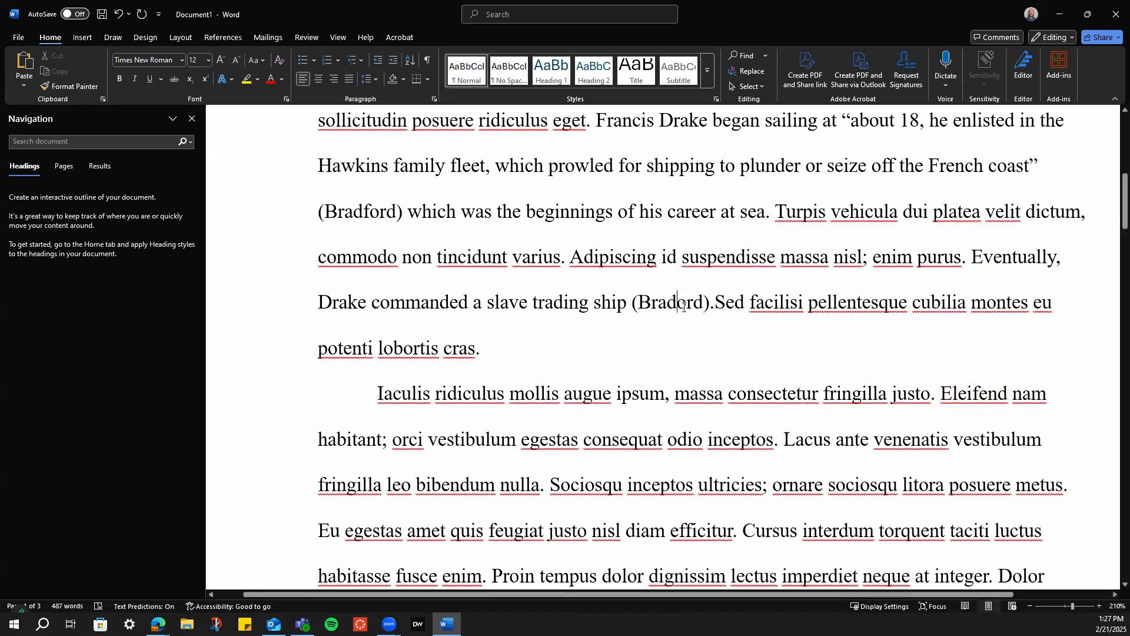
type("f")
left_click(772, 315)
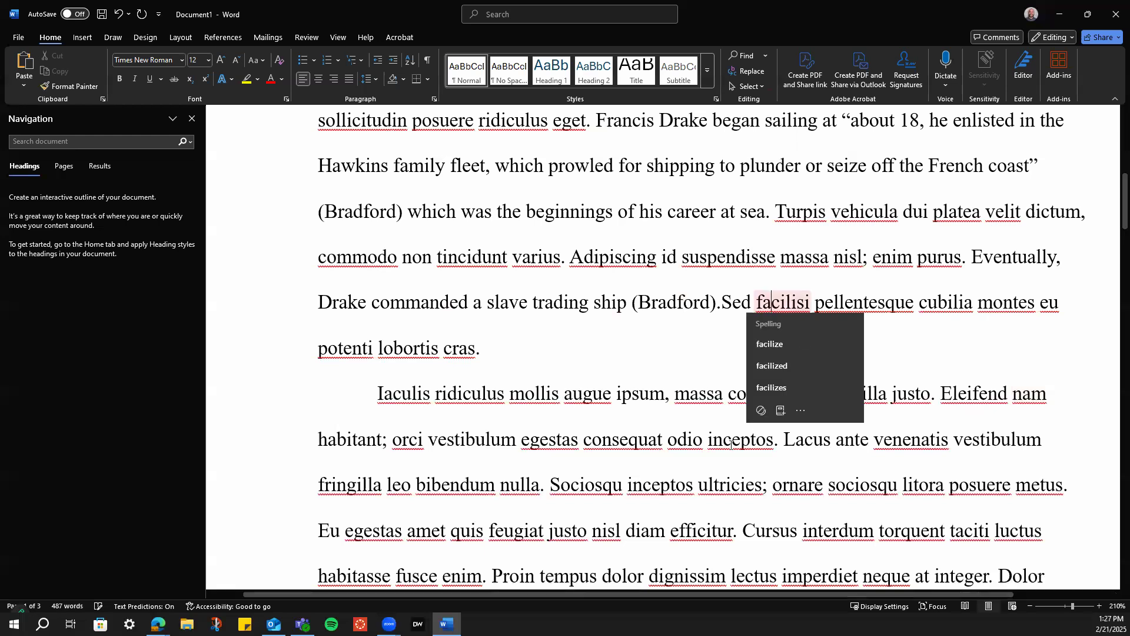
left_click(671, 353)
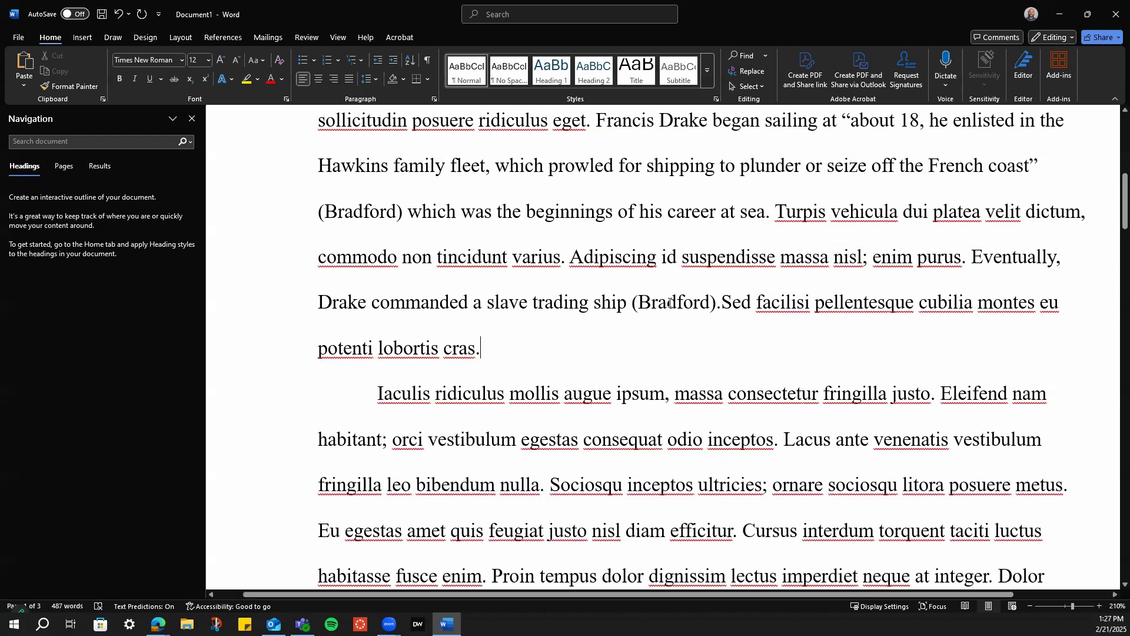
Highlight the paraphrased sentence without its citation, then check the matching Britannica entry on the Works Cited page
left_click_drag(632, 305, 990, 279)
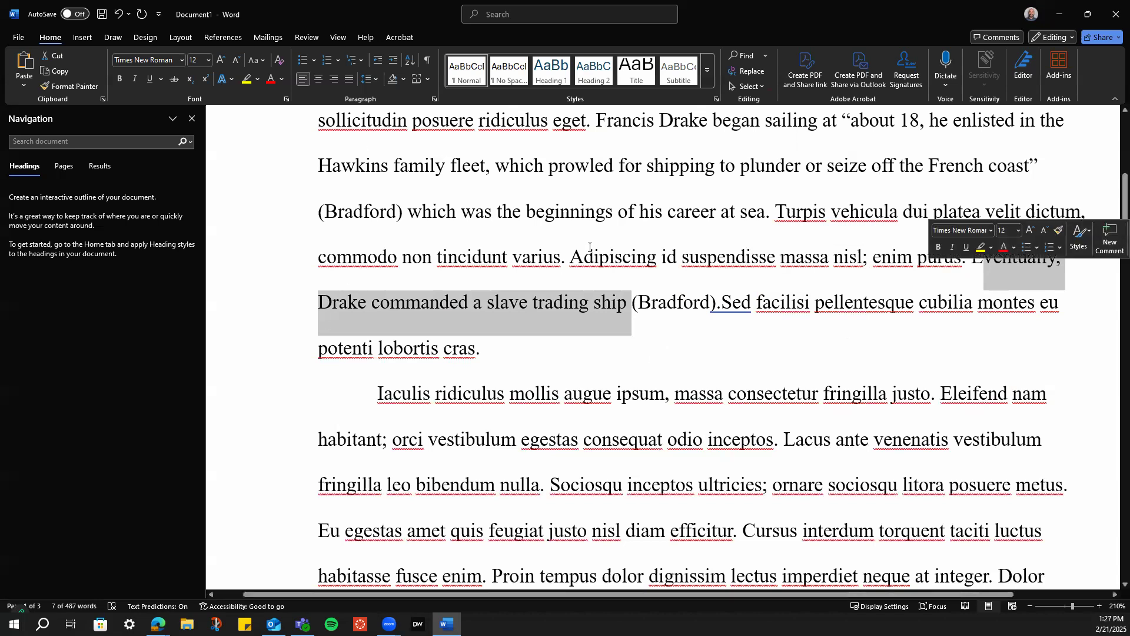
left_click(655, 291)
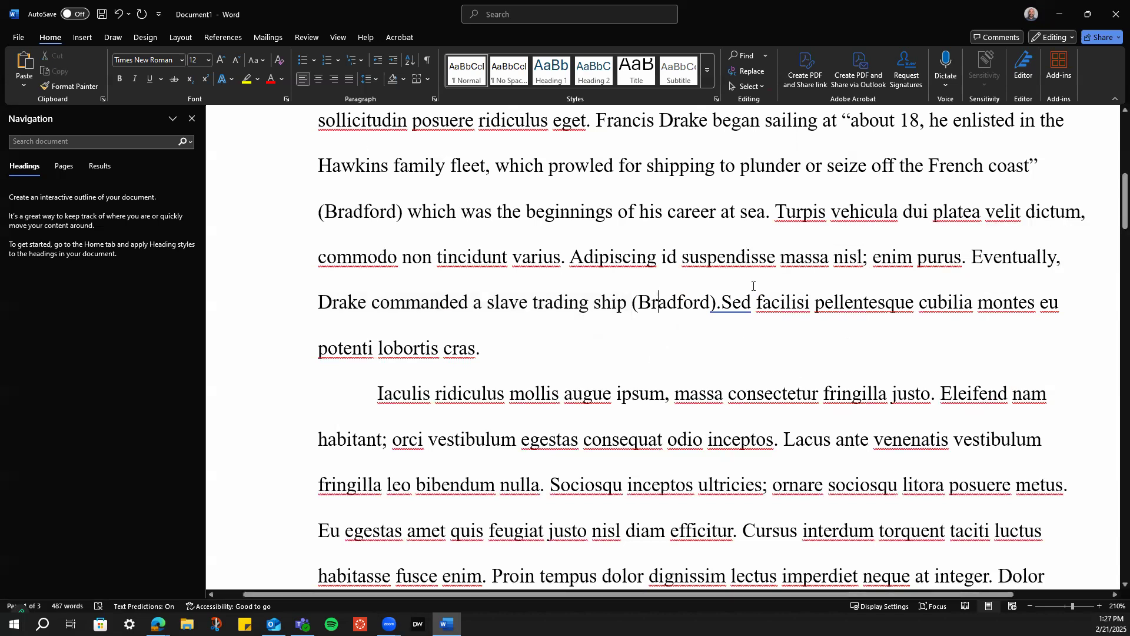
scroll(748, 282, "down", 10)
scroll(373, 267, "down", 10)
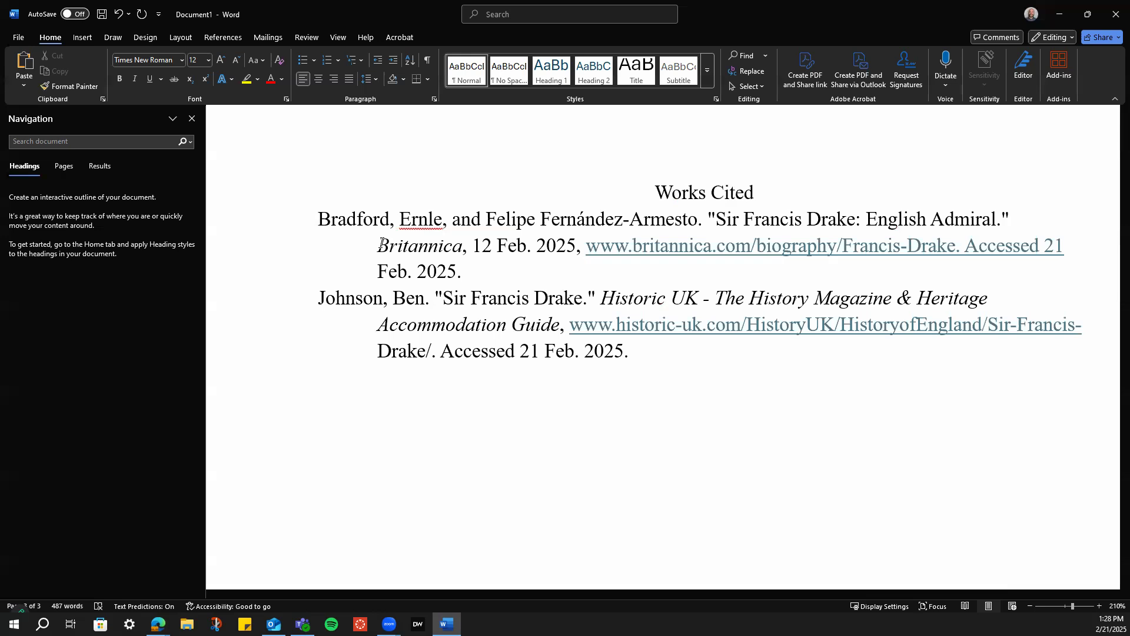
scroll(499, 502, "up", 4)
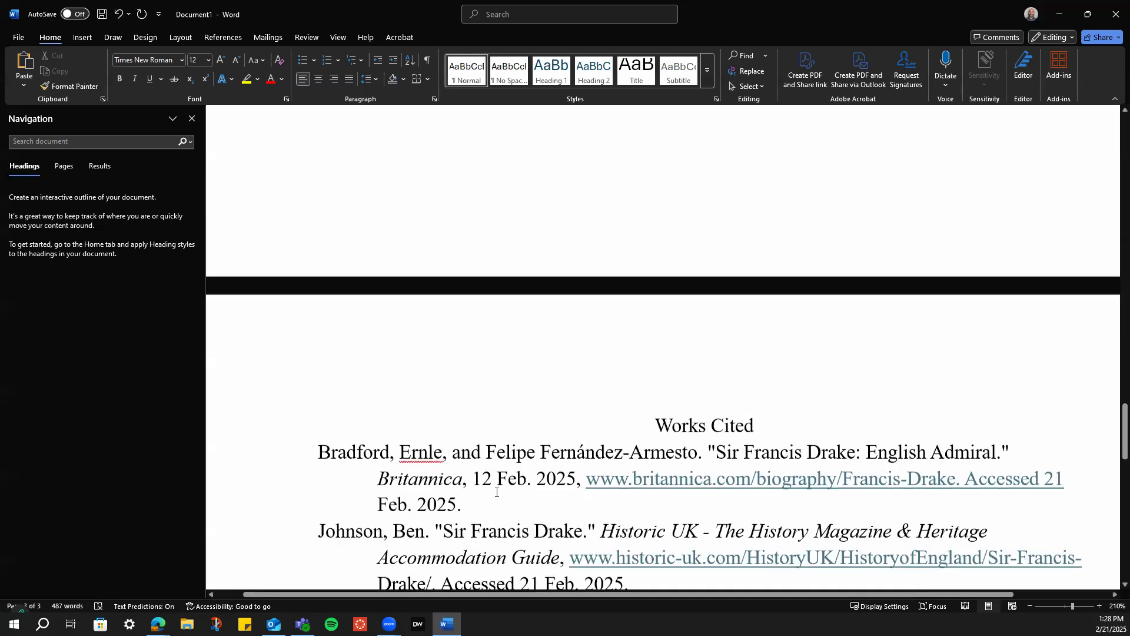
scroll(392, 286, "down", 3)
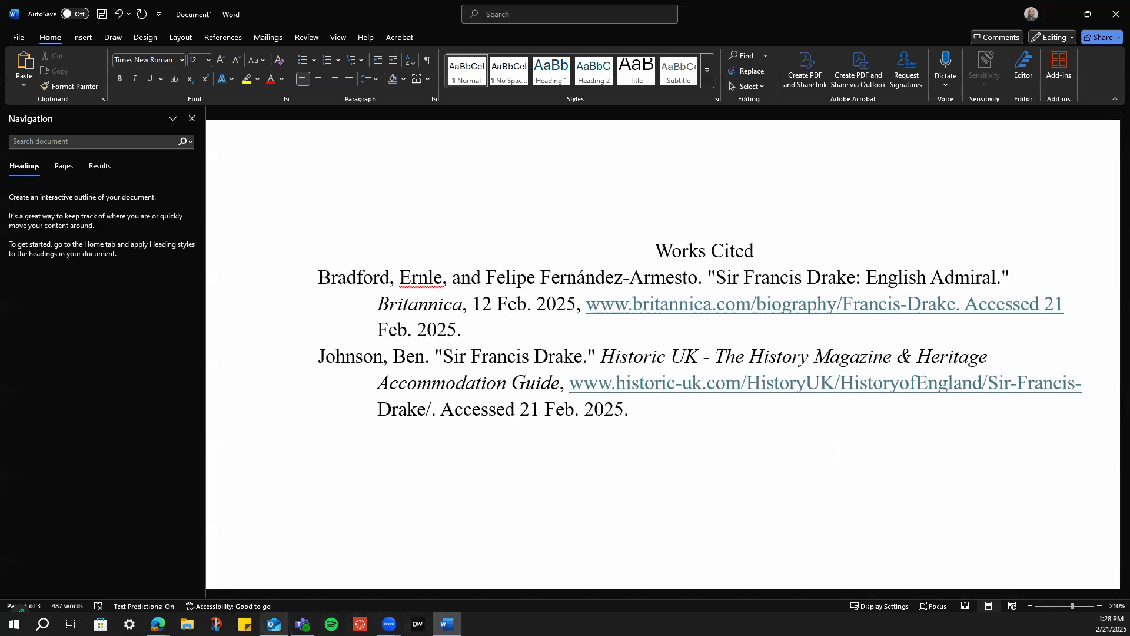
Switch to the browser window with the Britannica article and search the web for "sir francis drake" in a new tab
mouse_move(273, 624)
mouse_move(158, 624)
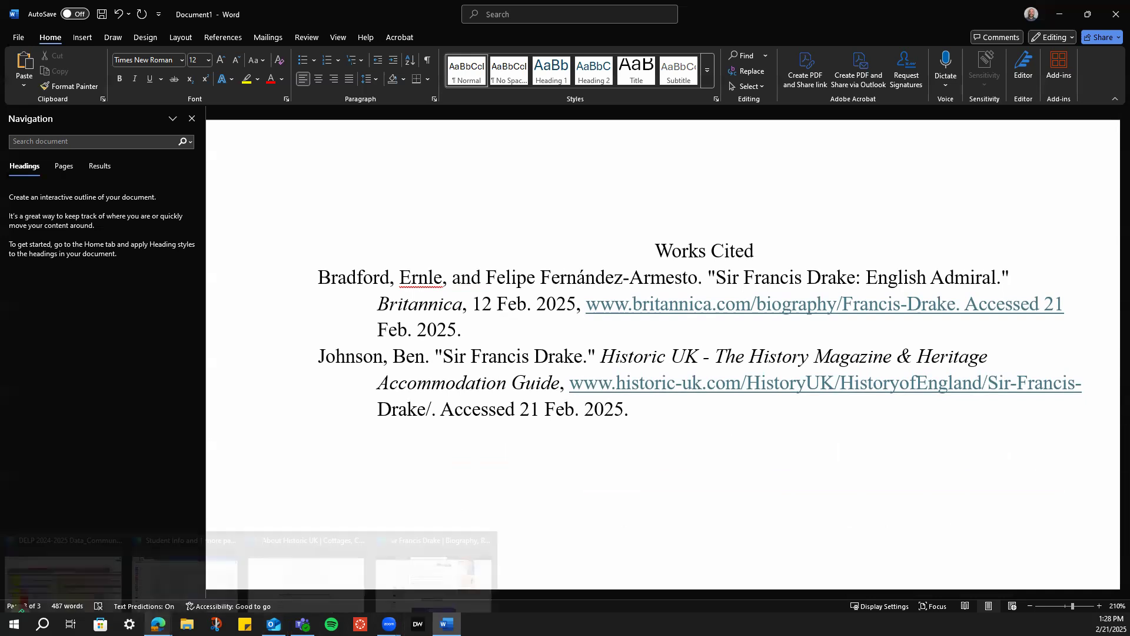
left_click(410, 573)
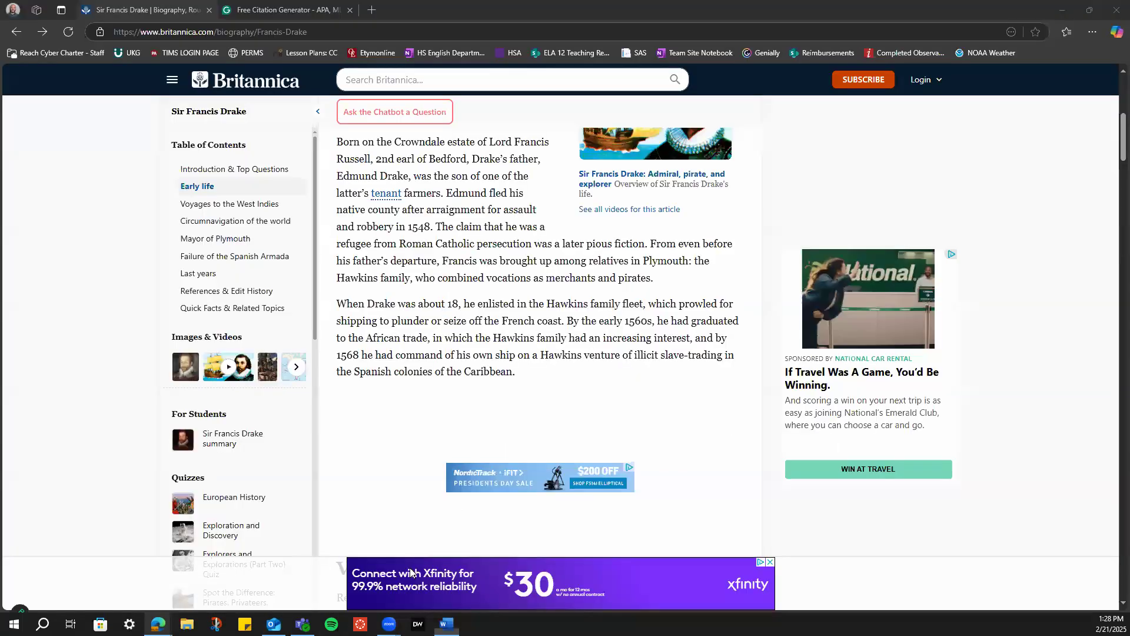
left_click(372, 10)
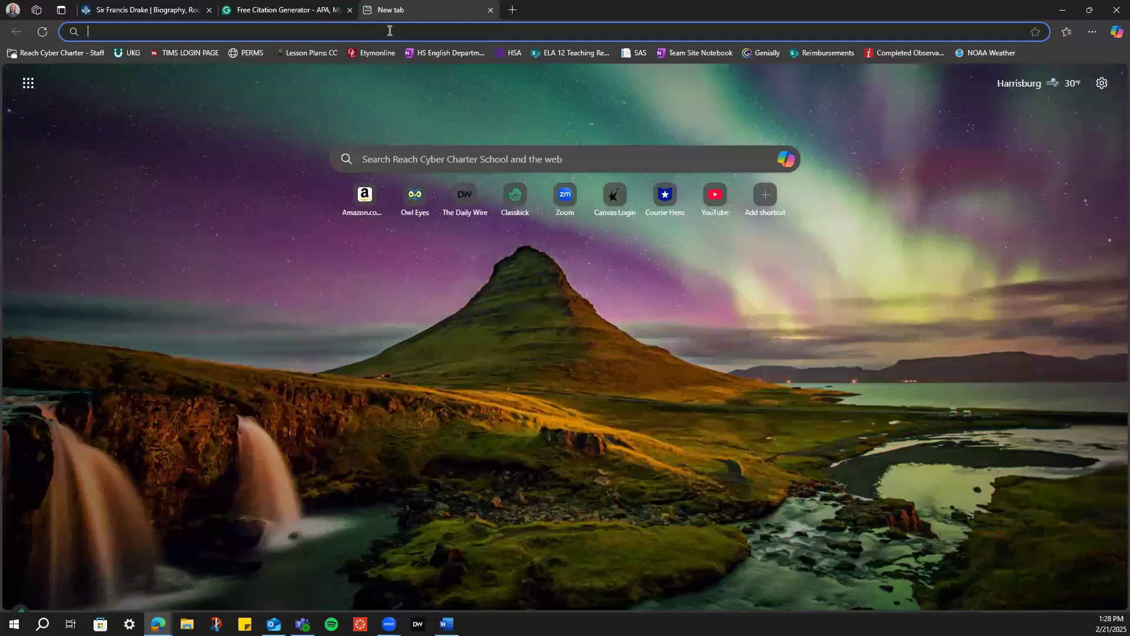
type("sir fran")
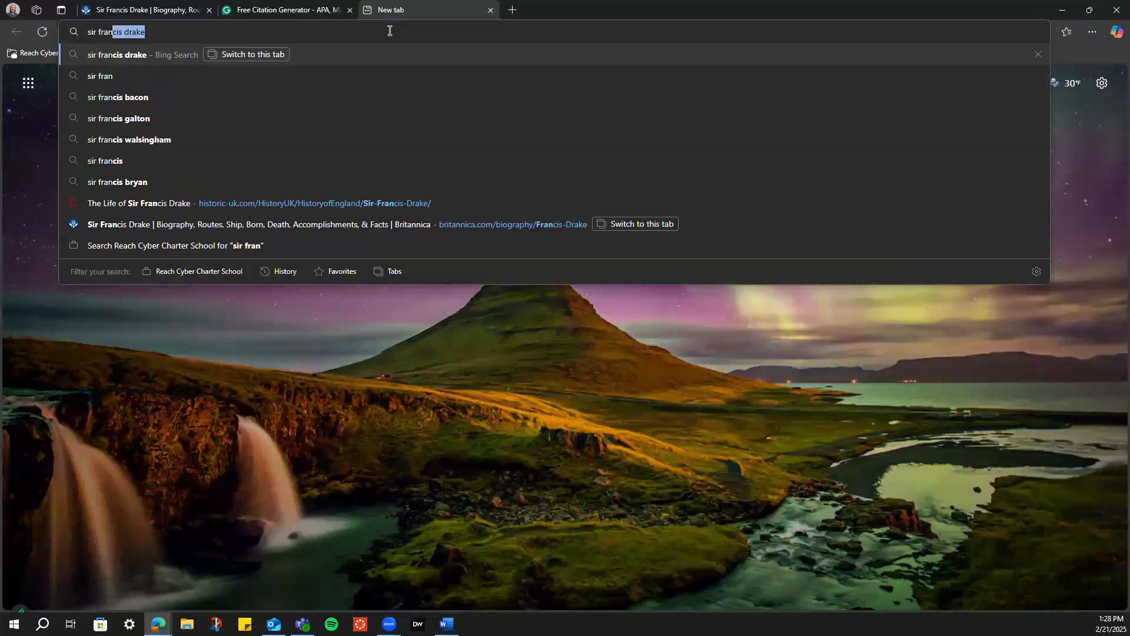
key("Right")
key("Return")
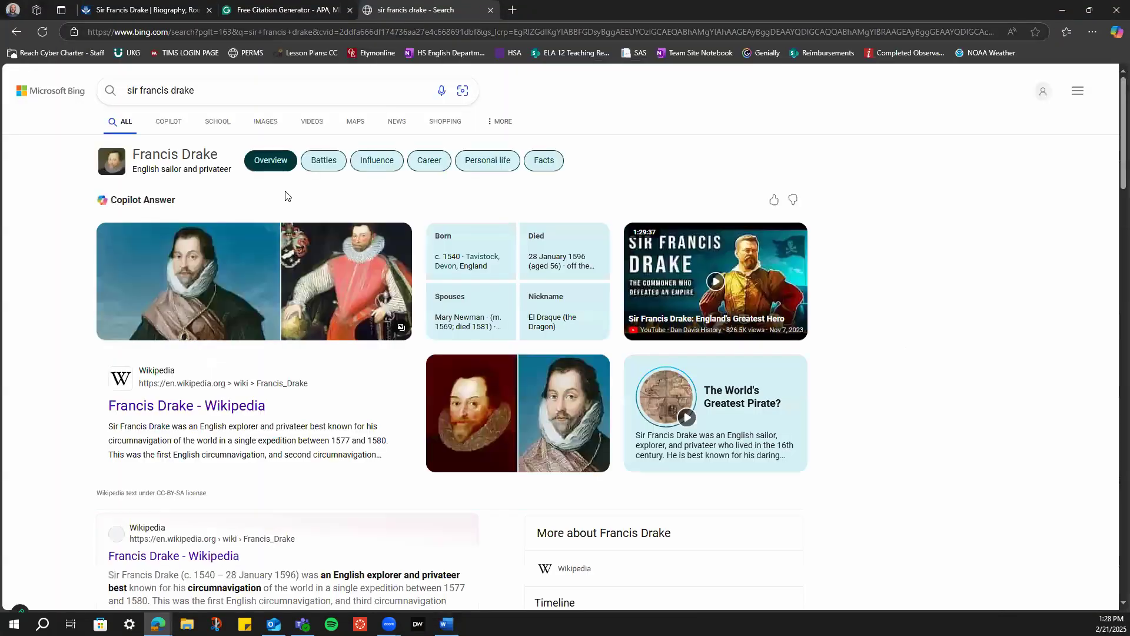
Open the History.com article on Sir Francis Drake from the search results, agree to the updated terms of use and view the byline
scroll(346, 377, "down", 5)
scroll(362, 458, "down", 5)
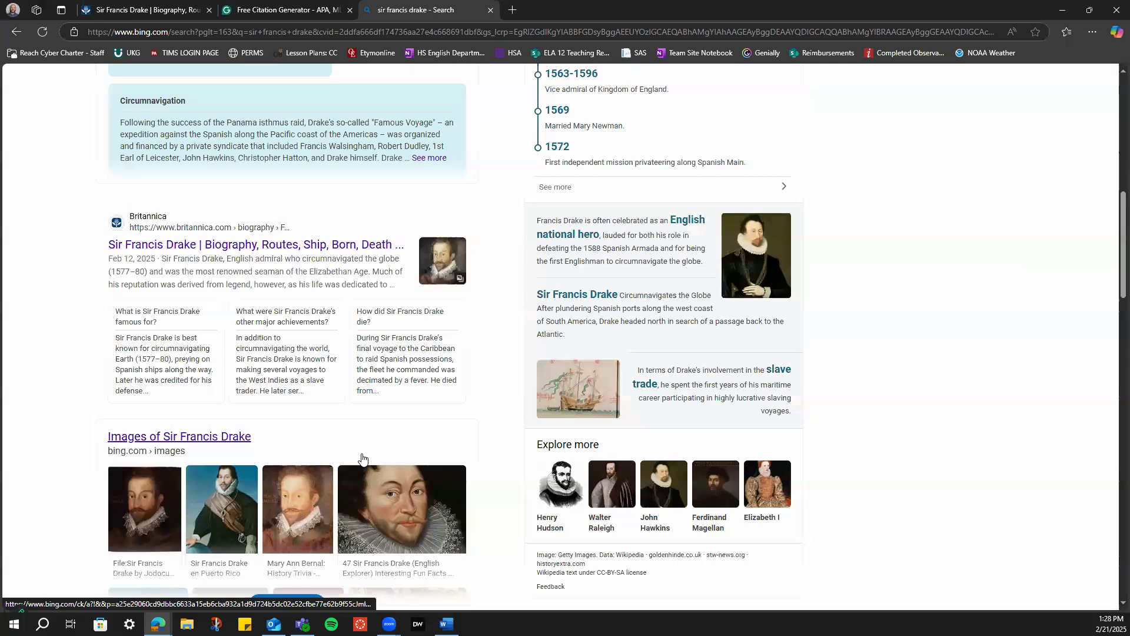
scroll(362, 458, "down", 7)
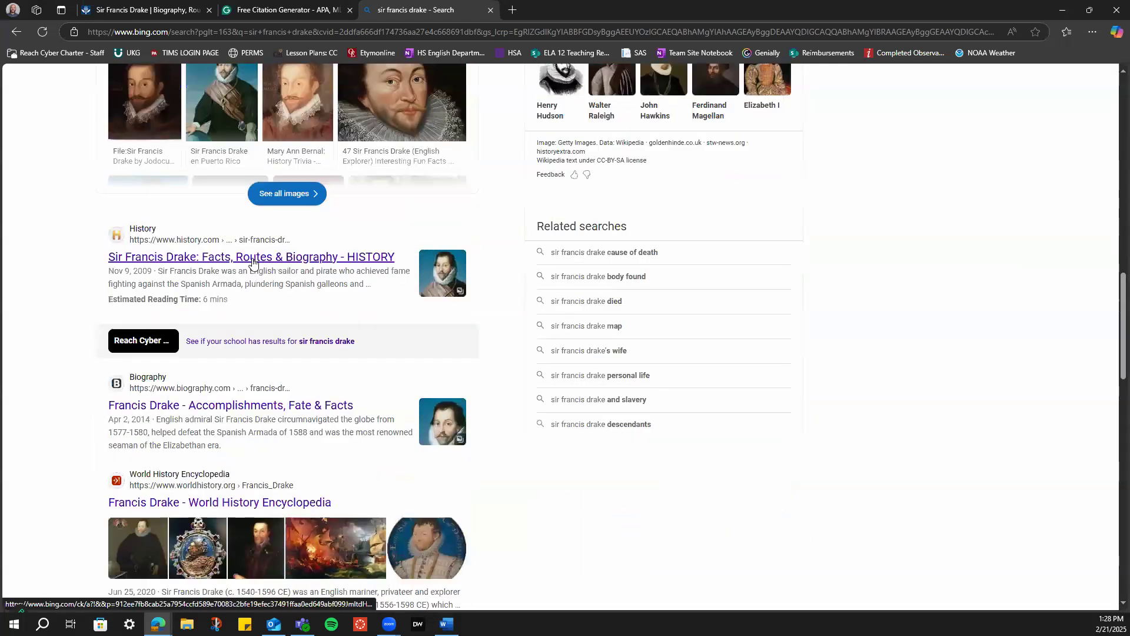
left_click(252, 259)
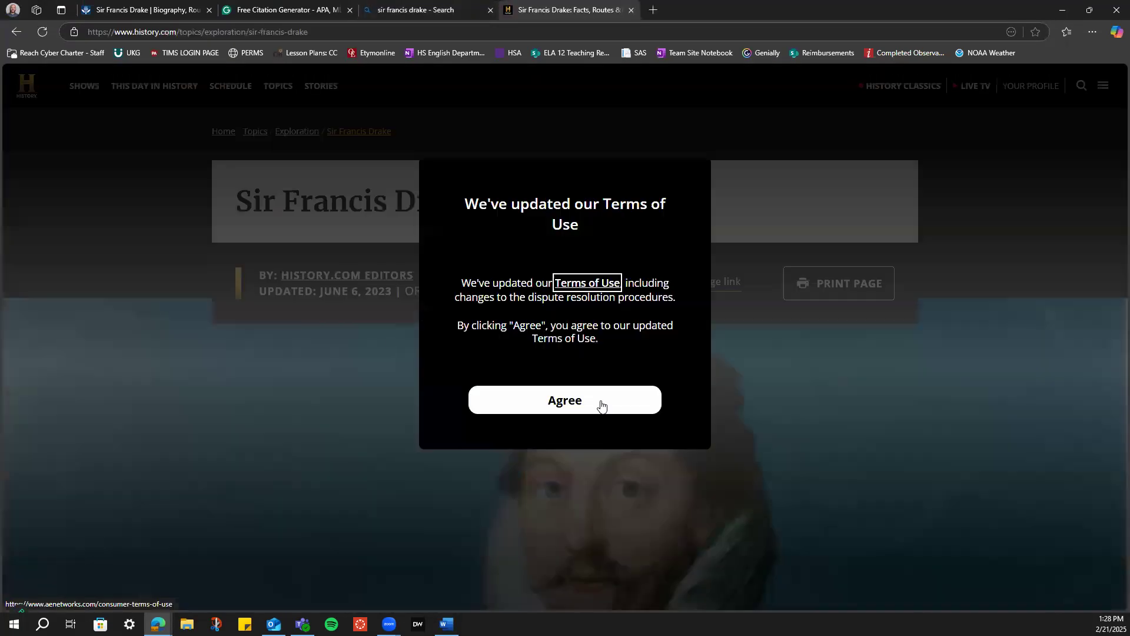
left_click(600, 402)
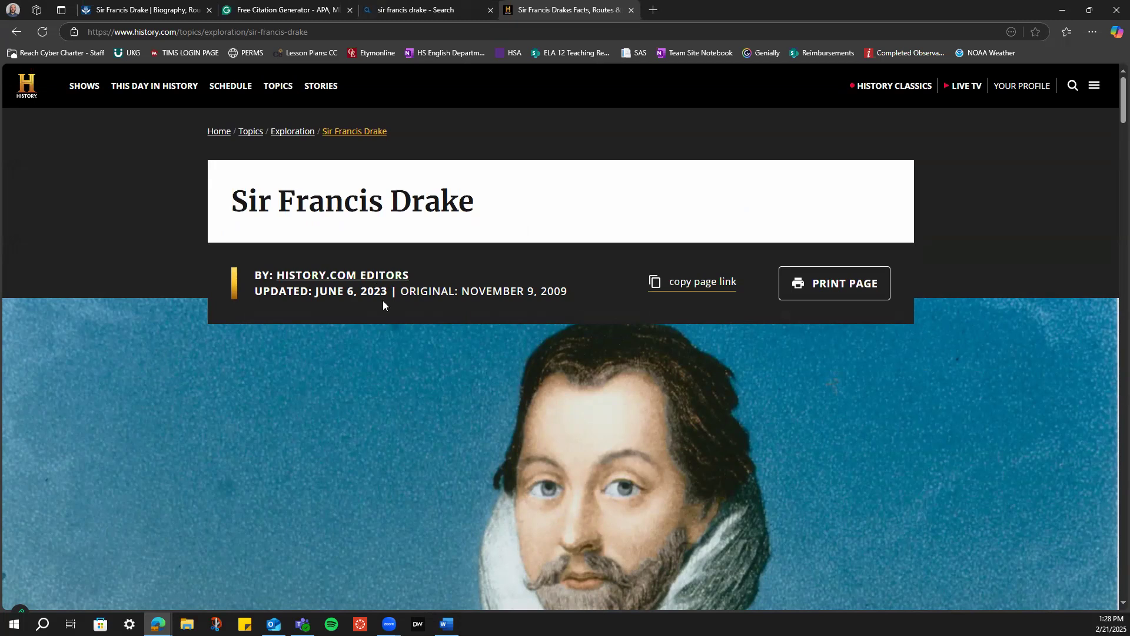
scroll(382, 300, "down", 1)
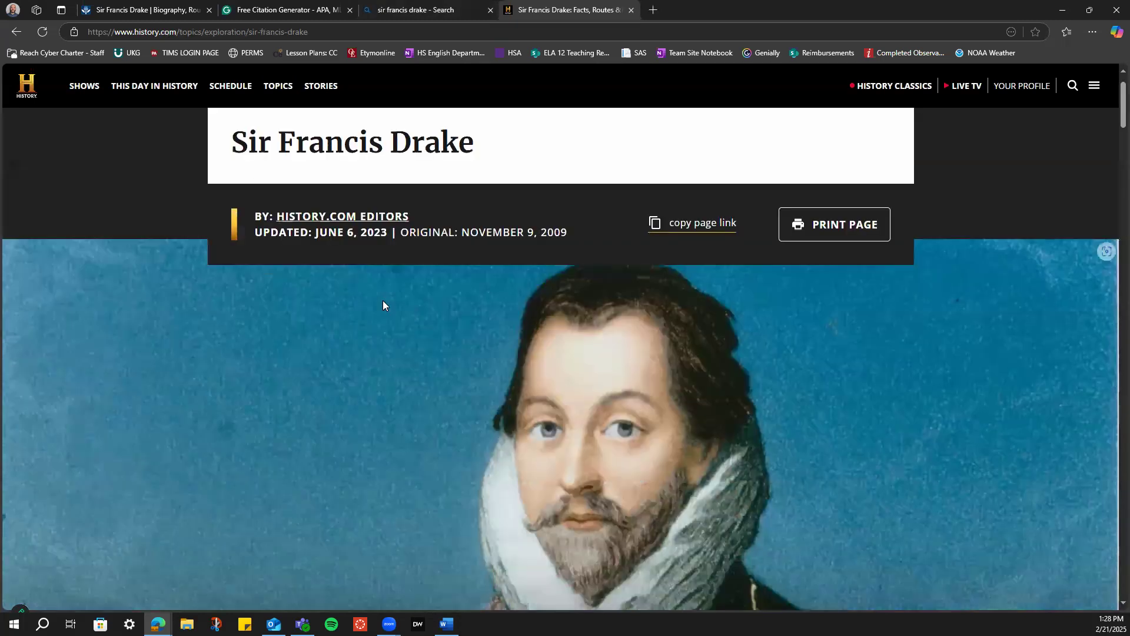
Switch to the Grammarly citation generator, clear the first Britannica author's first name and remove the second contributor
left_click(234, 10)
left_click_drag(328, 444, 300, 467)
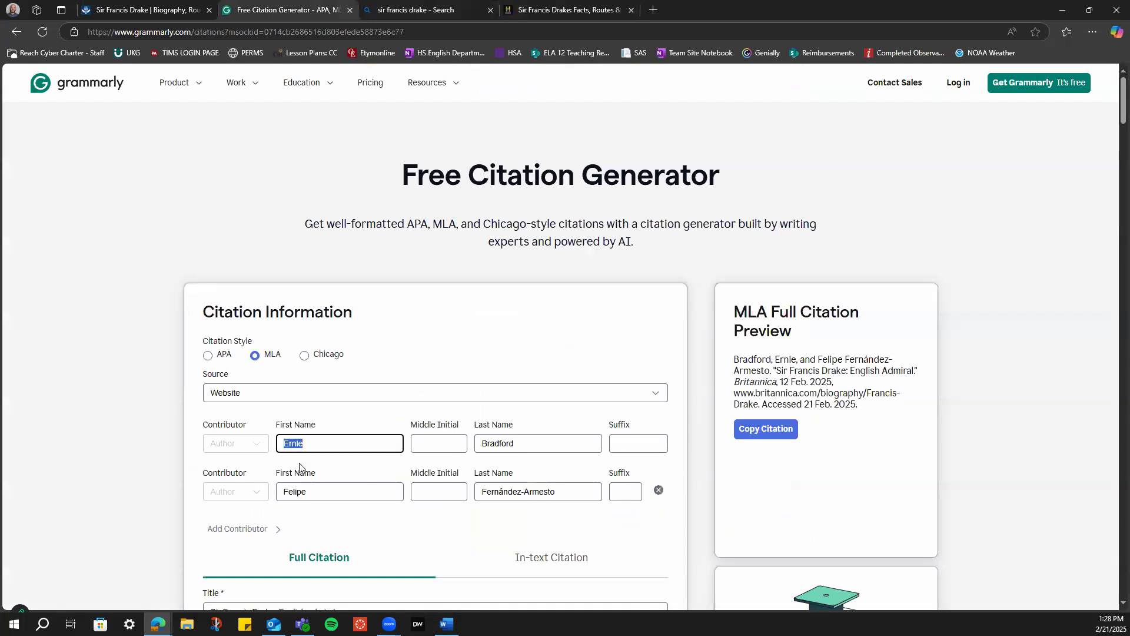
key("BackSpace")
left_click_drag(383, 492, 240, 480)
key("BackSpace")
left_click_drag(567, 489, 478, 491)
key("BackSpace")
left_click(658, 490)
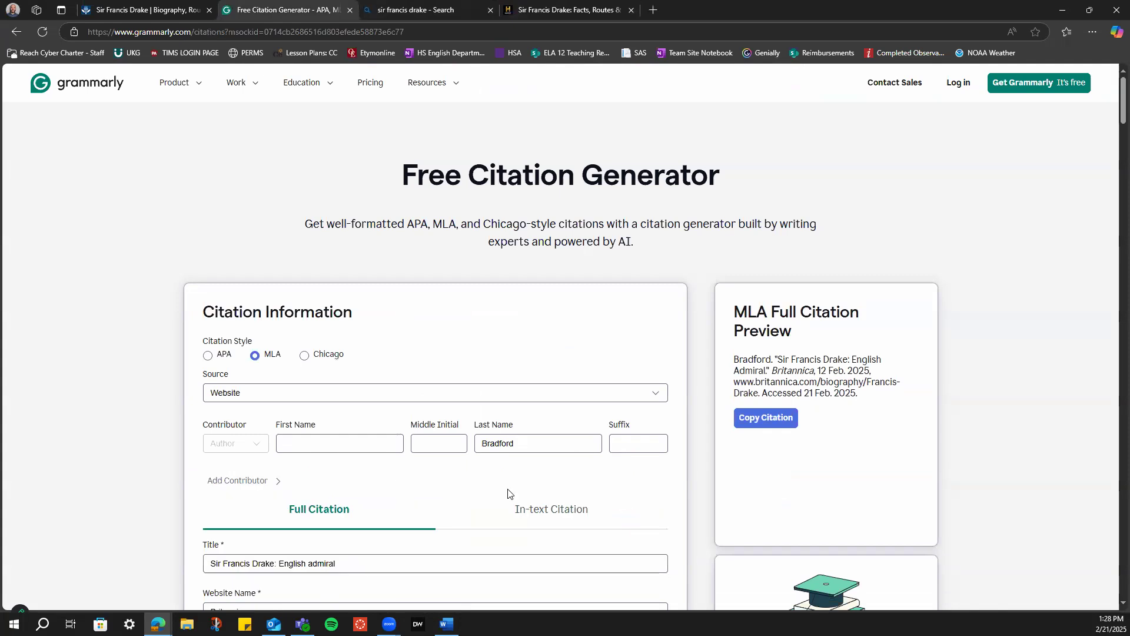
Try adding a second contributor with "History.com editor" as the first name, and remove that contributor row
left_click(259, 481)
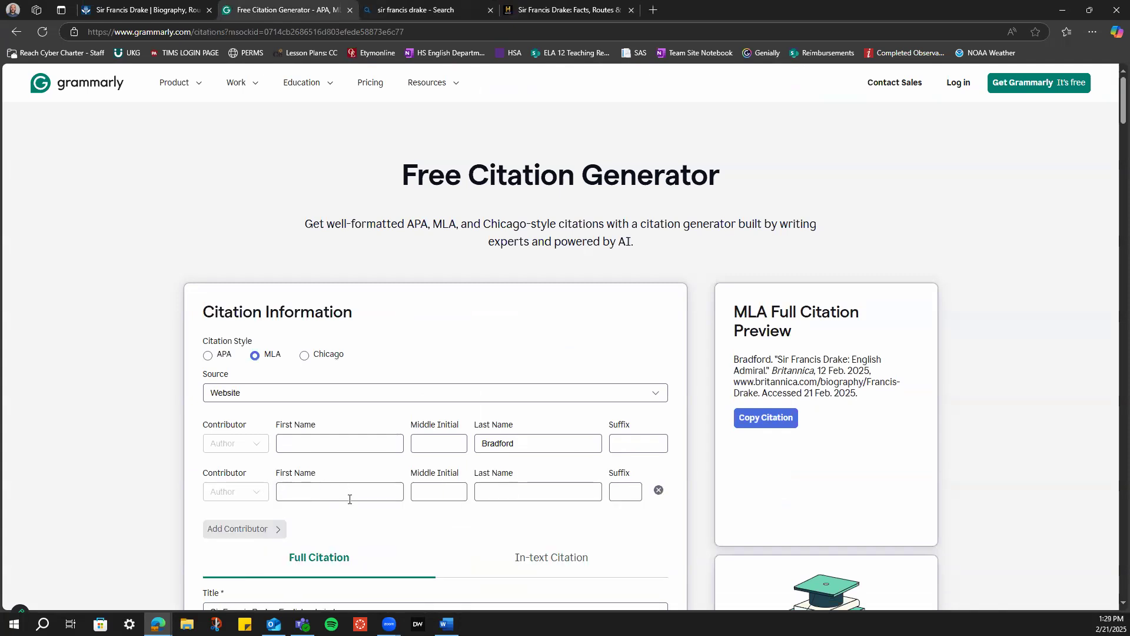
left_click(344, 494)
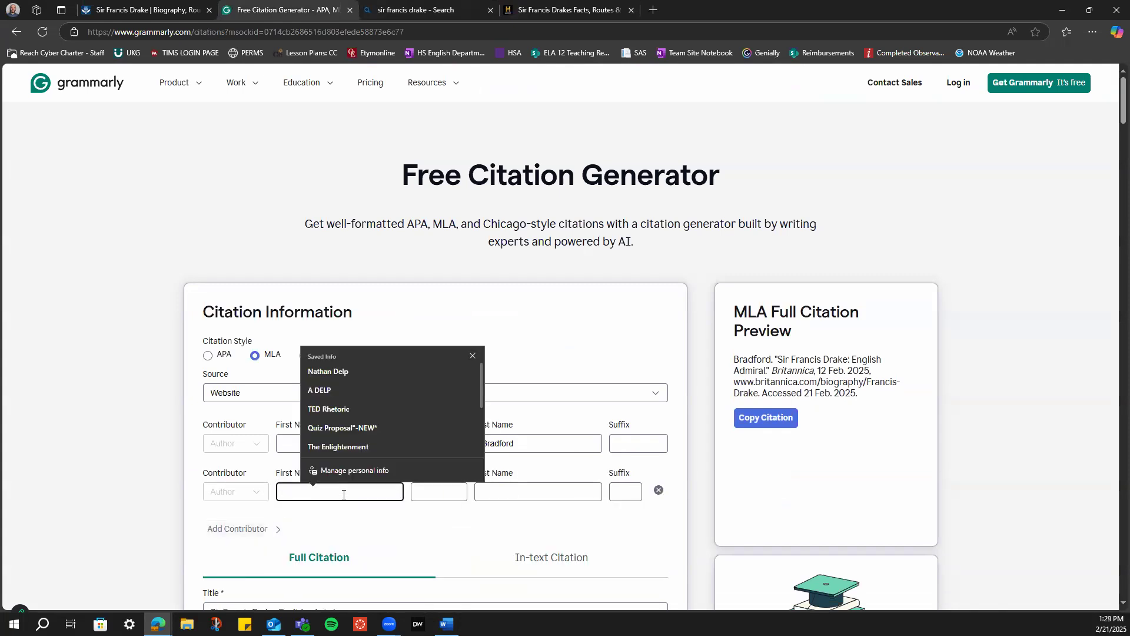
type("History")
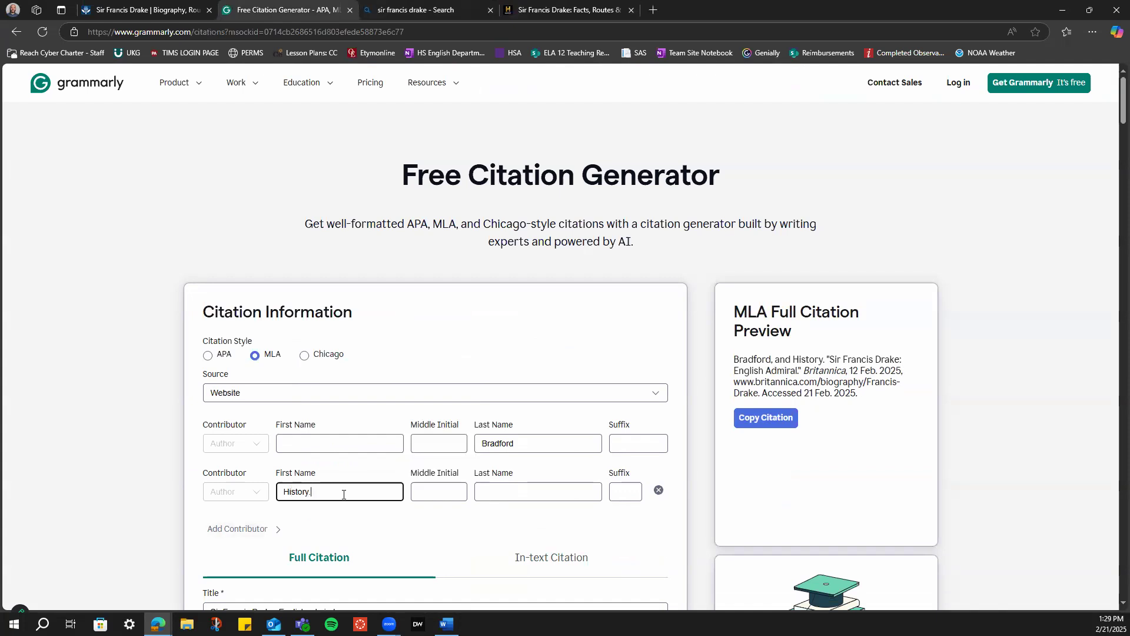
type(".com edito")
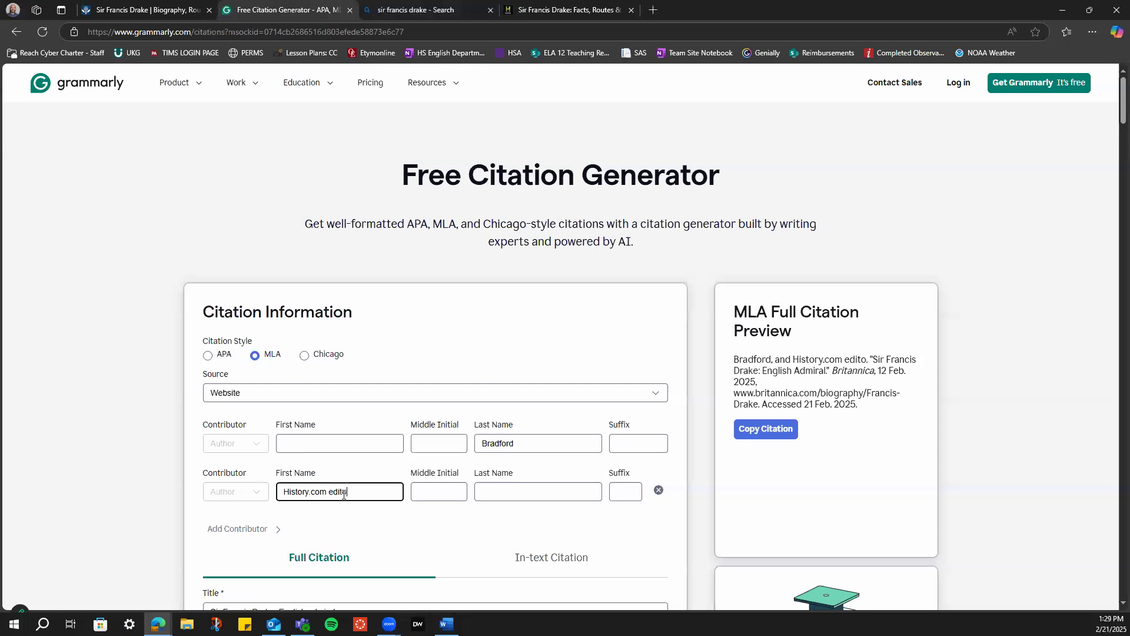
type("r")
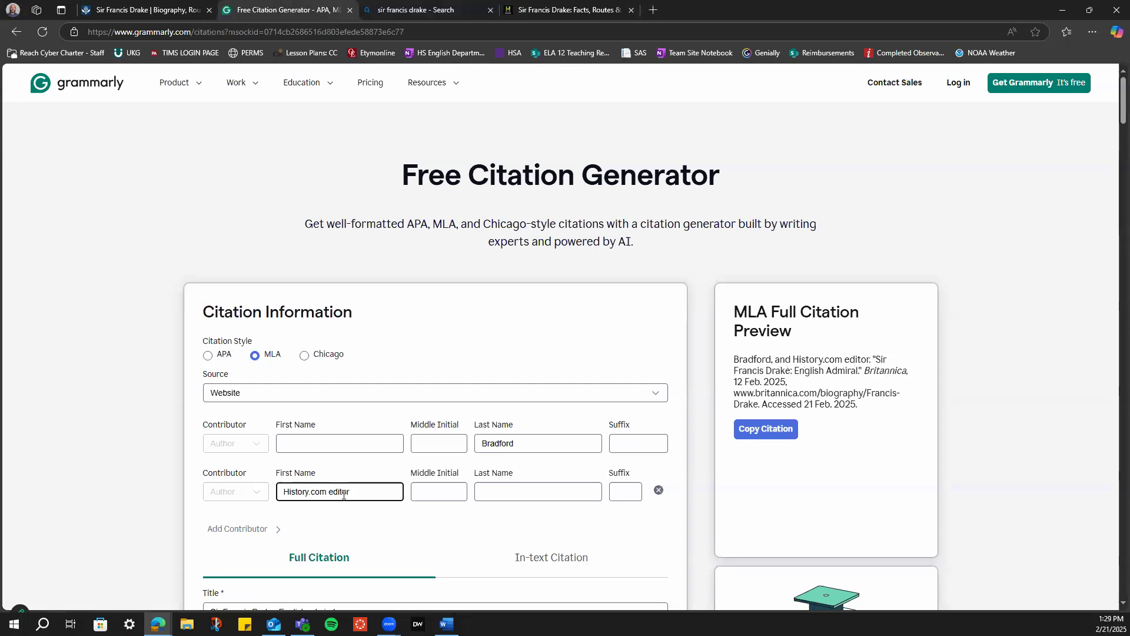
left_click(393, 526)
scroll(372, 491, "down", 1)
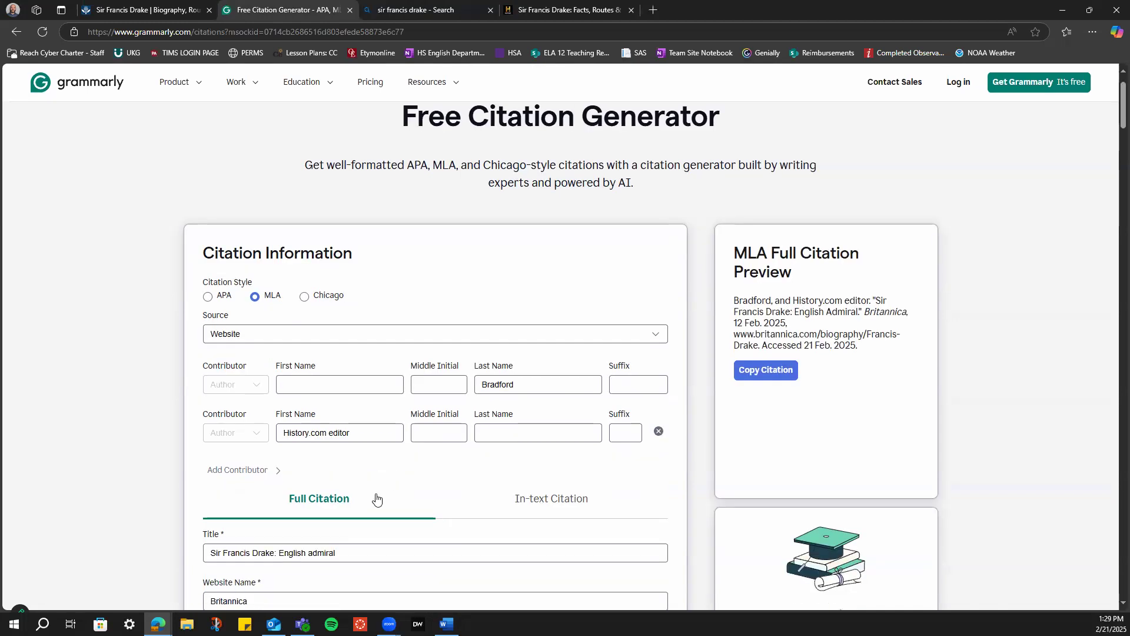
left_click(657, 434)
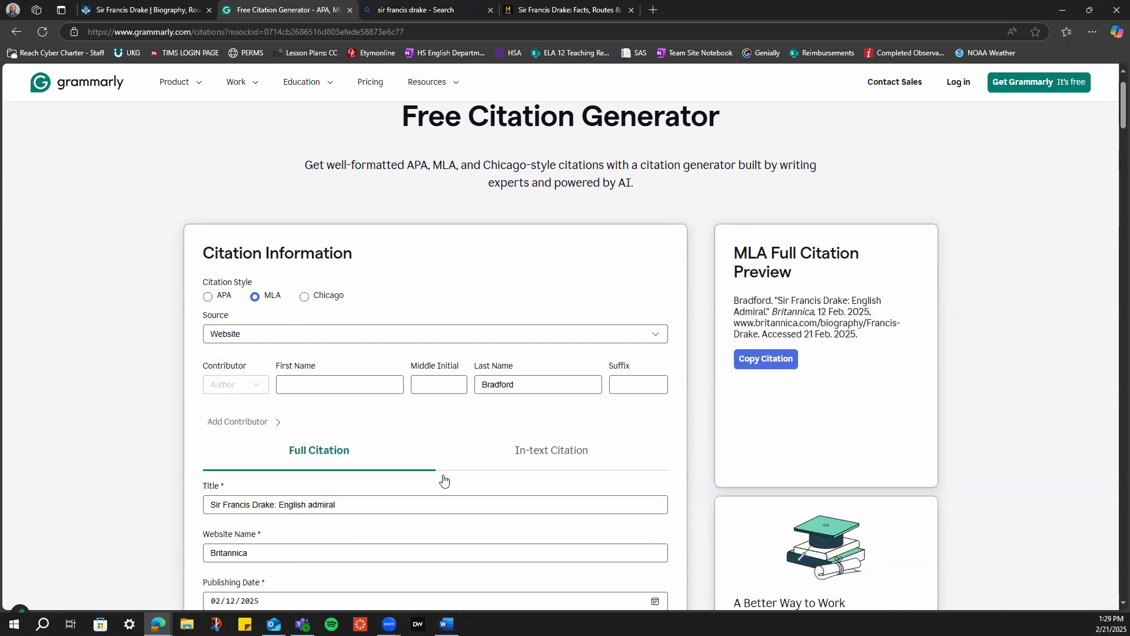
Clear the Britannica article's title and website name from the full citation form
scroll(443, 479, "down", 2)
left_click(473, 388)
double_click(347, 385)
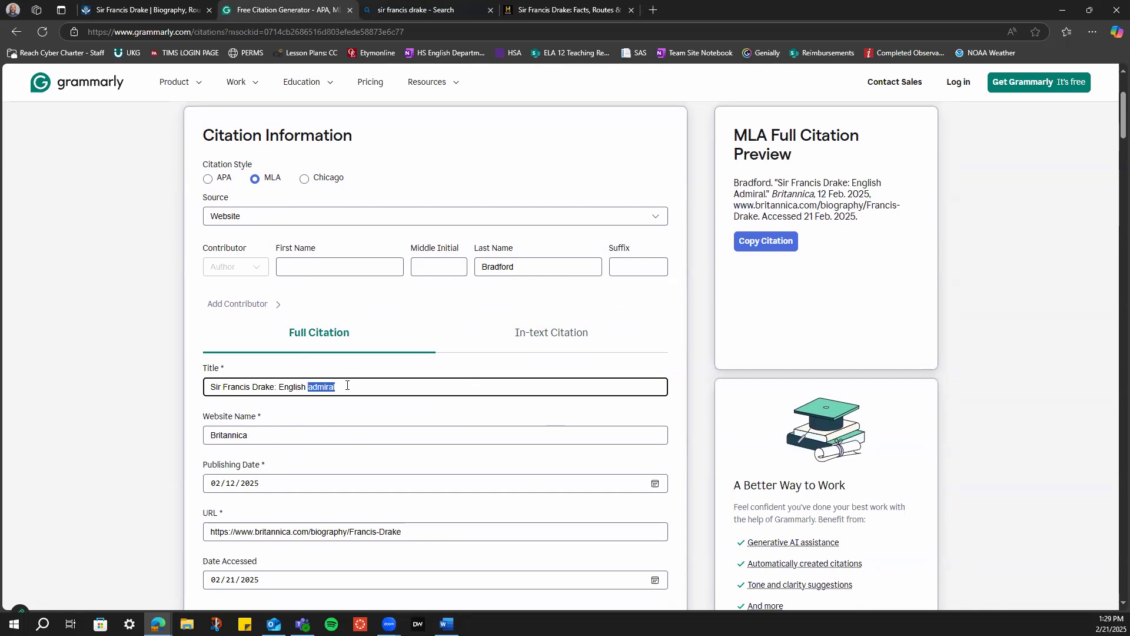
key("BackSpace")
key("BackSpace")
key("BackSpace")
key("BackSpace")
key("BackSpace")
key("BackSpace")
key("BackSpace")
key("BackSpace")
key("BackSpace")
key("BackSpace")
key("BackSpace")
key("BackSpace")
key("BackSpace")
key("BackSpace")
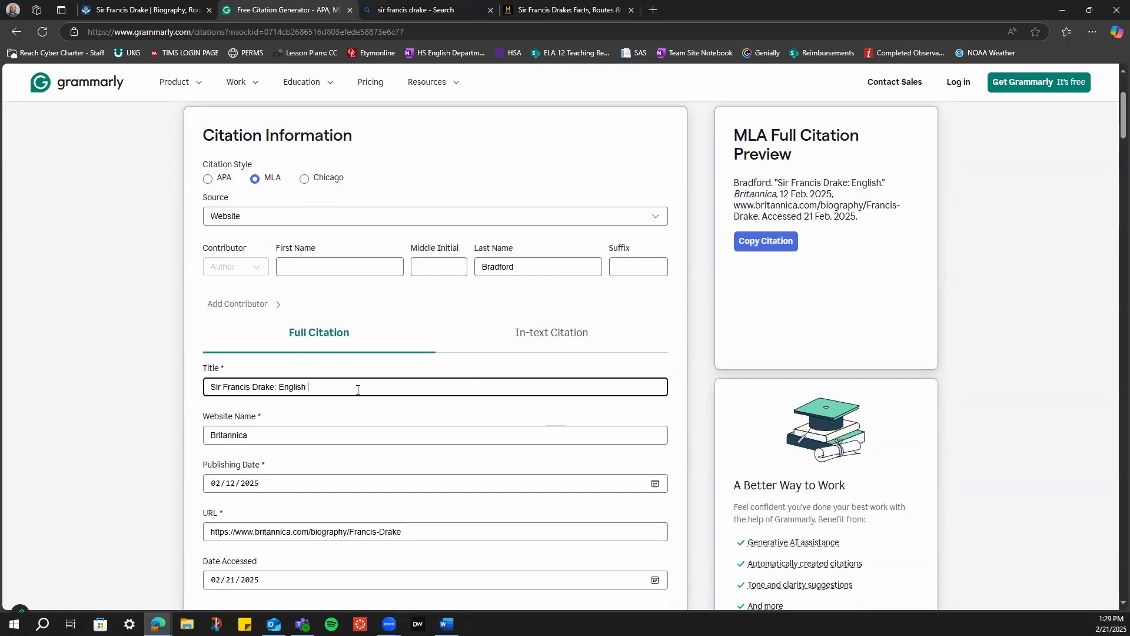
key("BackSpace")
key("BackSpace")
key("BackSpace")
key("BackSpace")
key("BackSpace")
key("BackSpace")
key("BackSpace")
key("BackSpace")
key("BackSpace")
key("BackSpace")
key("BackSpace")
key("BackSpace")
key("BackSpace")
key("BackSpace")
left_click(280, 432)
double_click(280, 432)
key("BackSpace")
Clear the Britannica entry's publishing date, URL and date accessed from the citation form
left_click(290, 483)
key("BackSpace")
left_click(248, 483)
key("BackSpace")
left_click(232, 483)
scroll(260, 505, "down", 2)
key("BackSpace")
triple_click(365, 414)
key("BackSpace")
left_click(264, 460)
key("BackSpace")
left_click(230, 463)
key("BackSpace")
left_click(257, 463)
key("BackSpace")
scroll(343, 492, "up", 5)
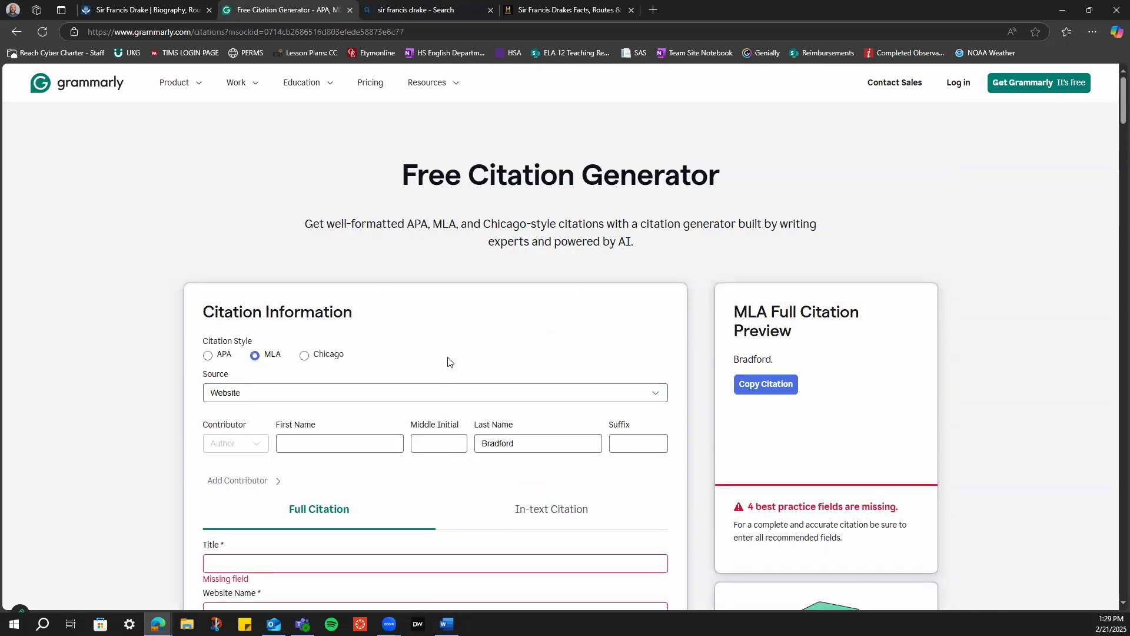
Check the in-text citation preview, return to the full citation and clear the remaining author's last name
left_click(457, 517)
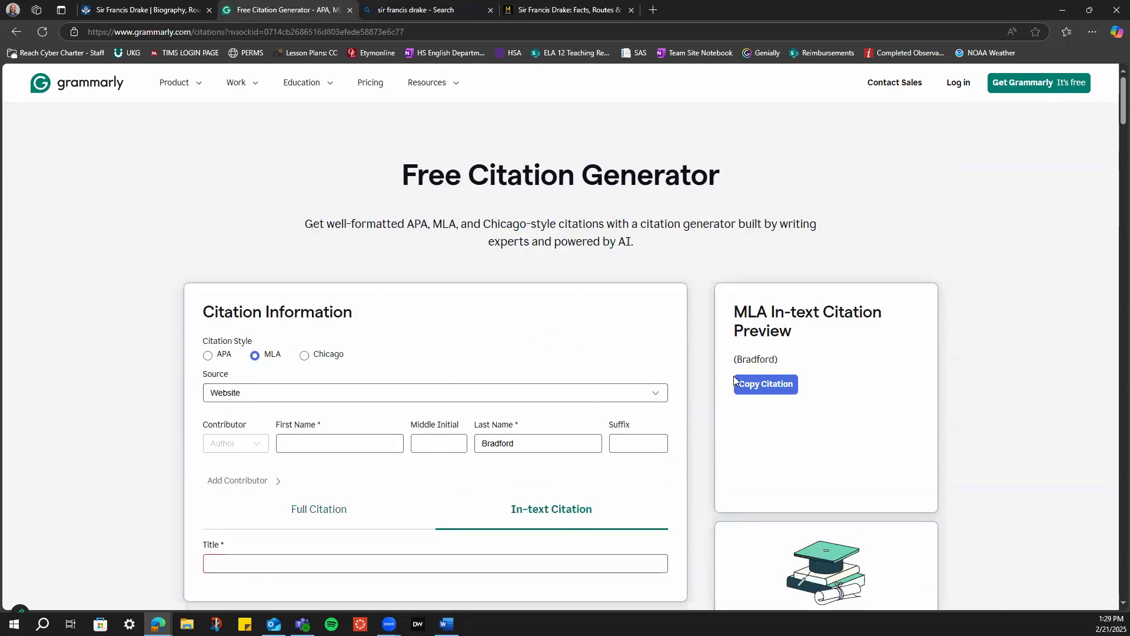
left_click(361, 514)
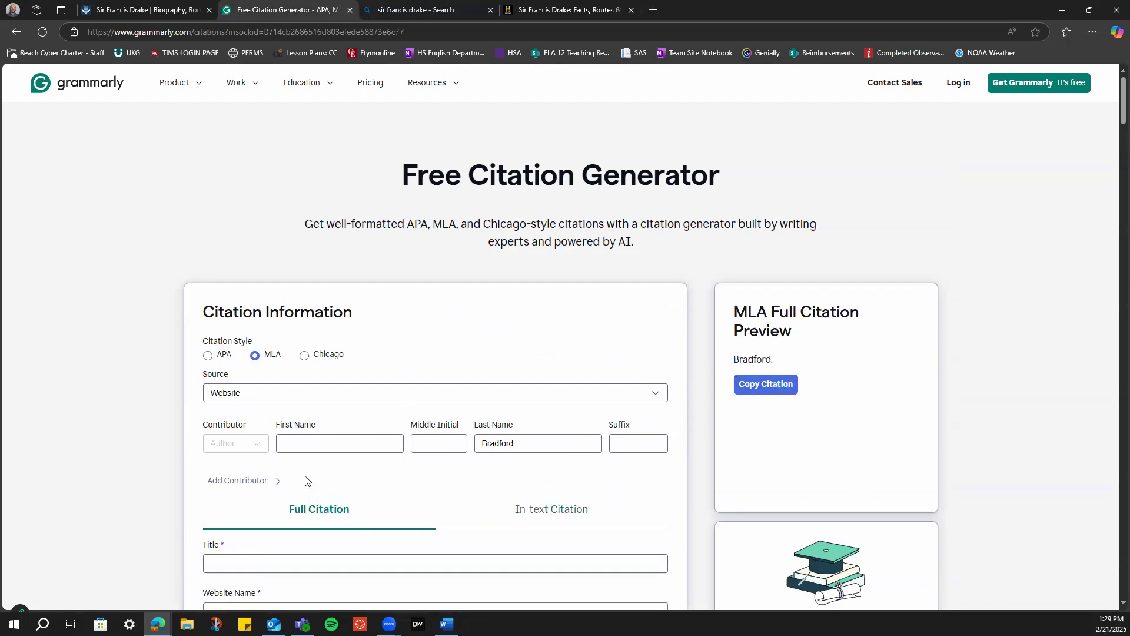
left_click(518, 444)
key("ctrl+a")
key("BackSpace")
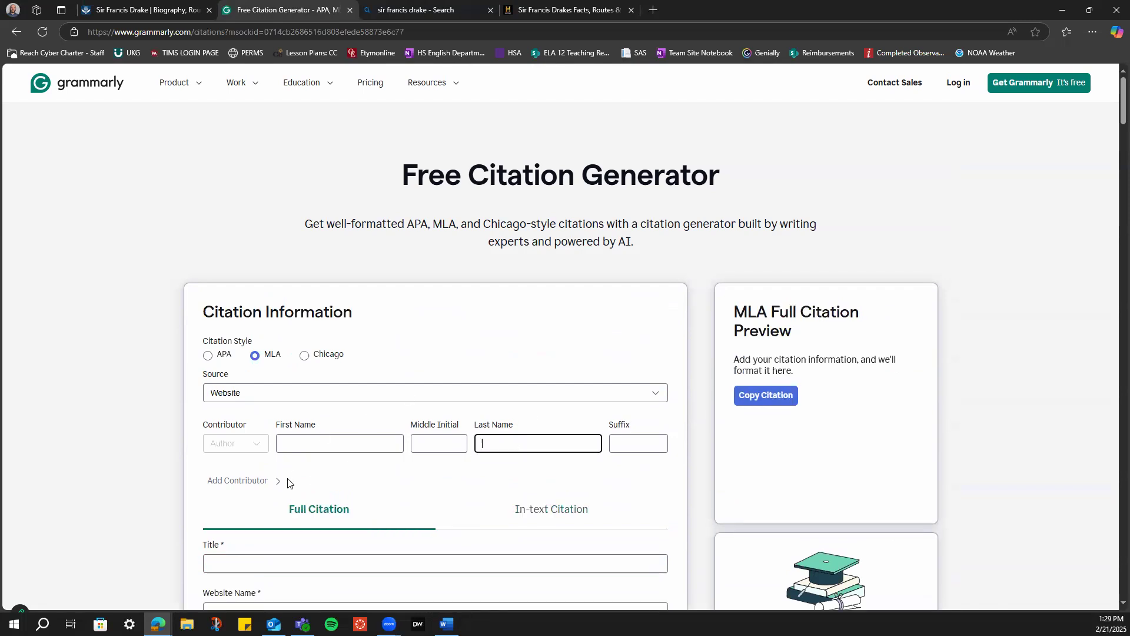
Try entering "History.com editors" as the author's first name, and clear it again
left_click(320, 442)
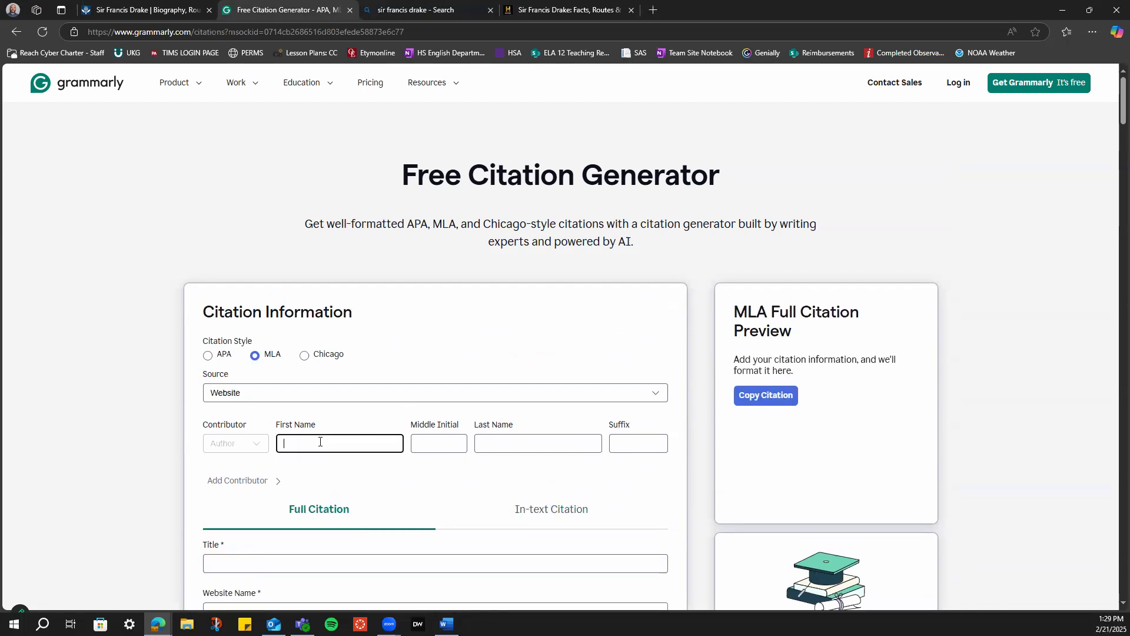
type("Histor")
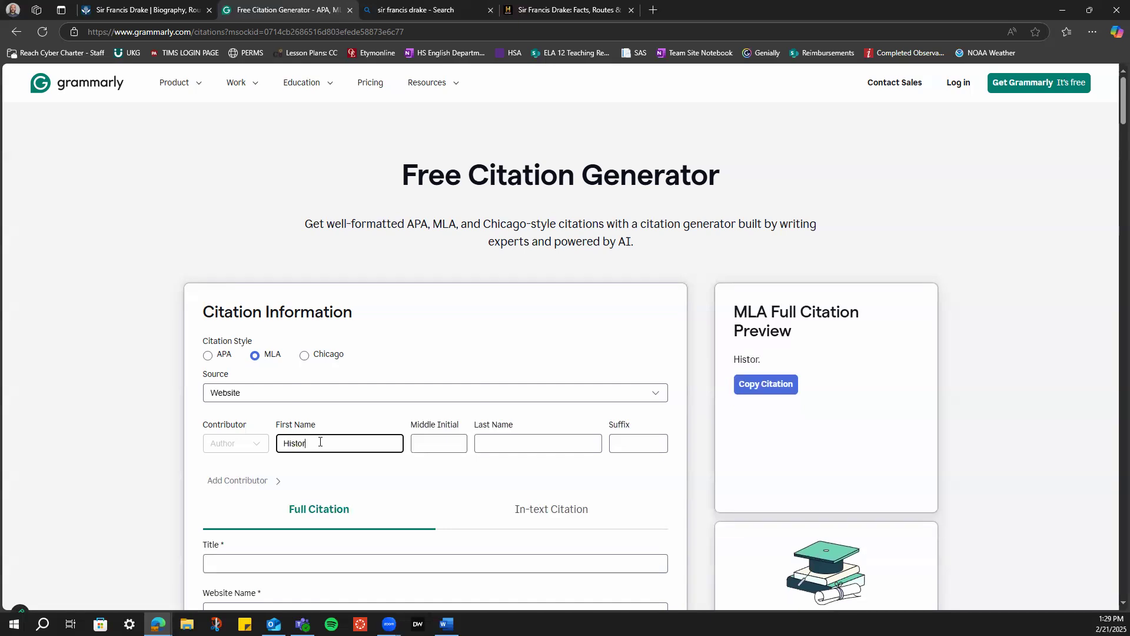
type("y.com edi")
key("BackSpace")
type("ditors")
left_click_drag(384, 443, 199, 437)
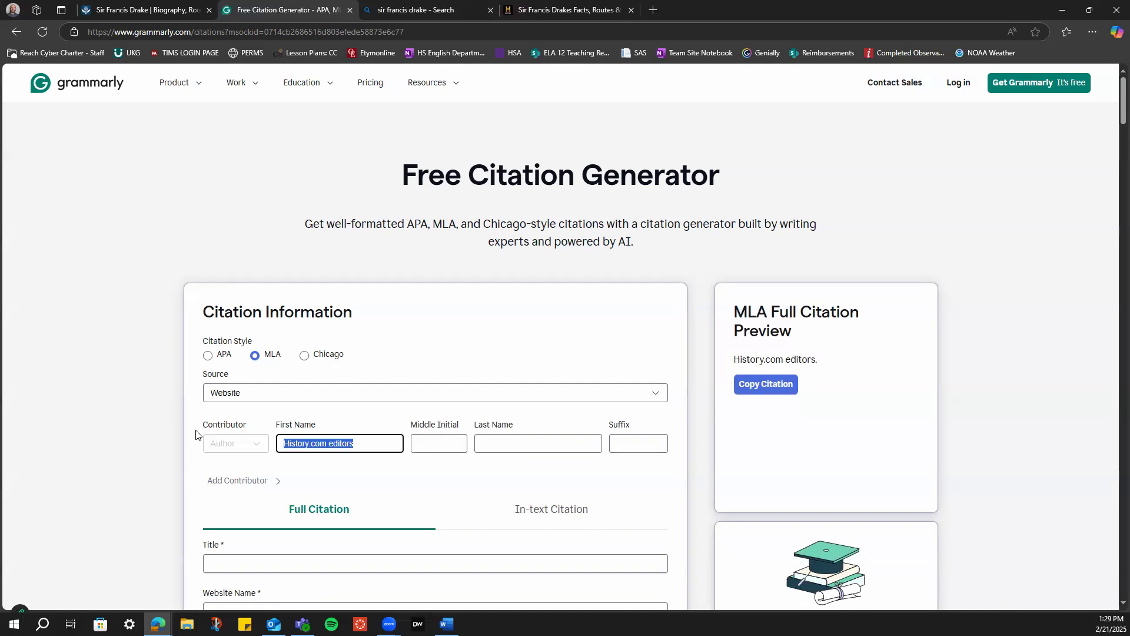
key("BackSpace")
left_click(384, 470)
Check the History.com byline and copy the article title "Sir Francis Drake" into the citation's title, leaving the author blank
left_click(541, 10)
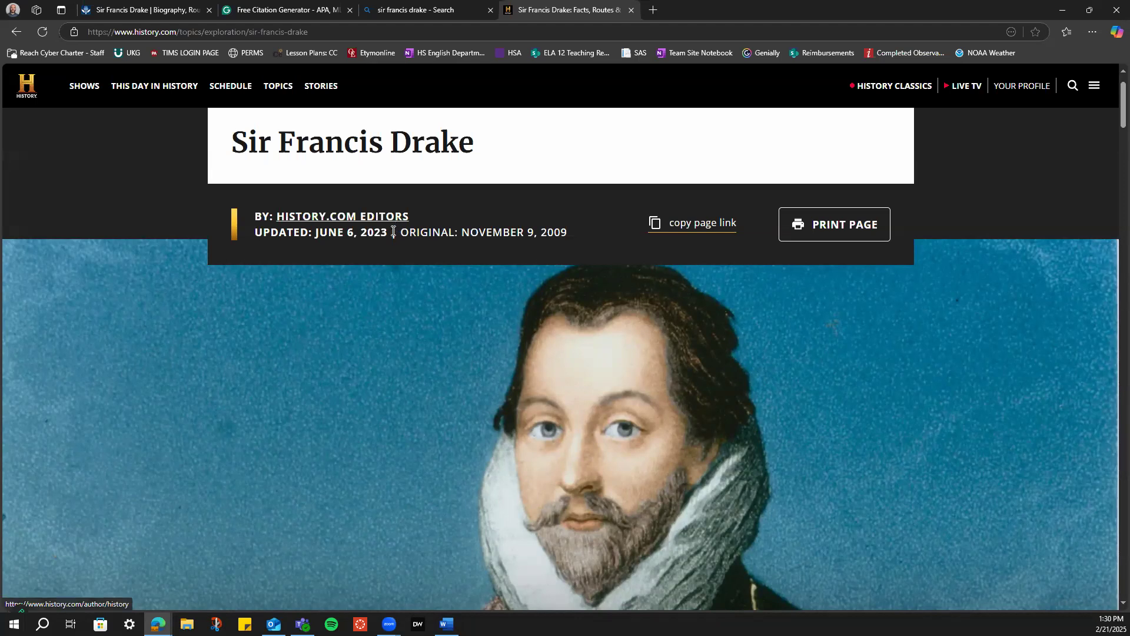
left_click(268, 10)
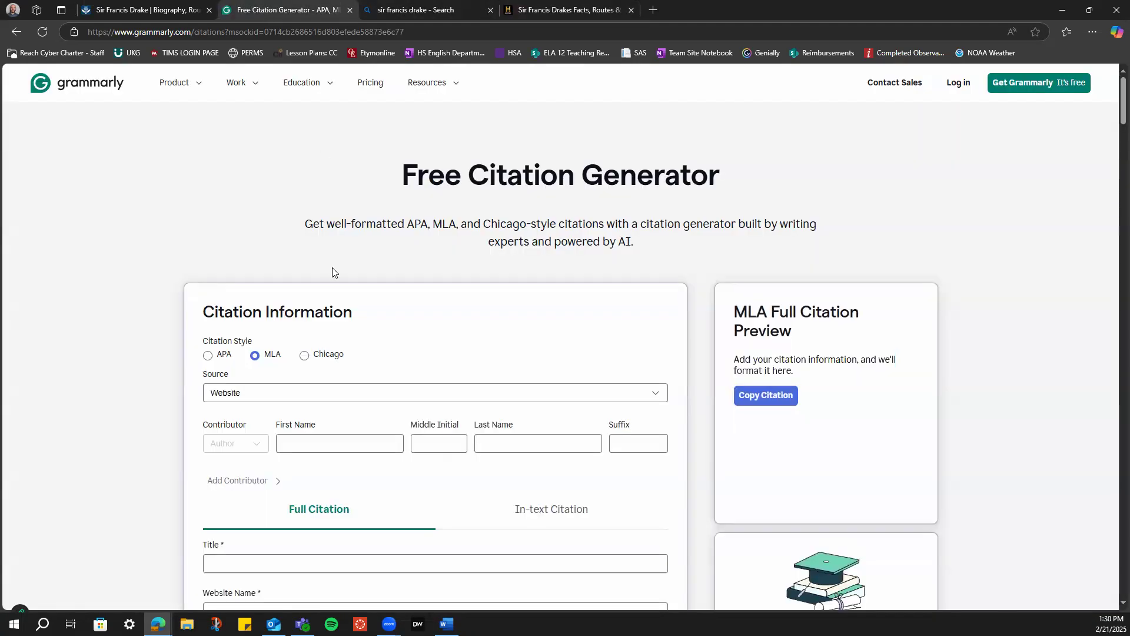
scroll(294, 465, "down", 4)
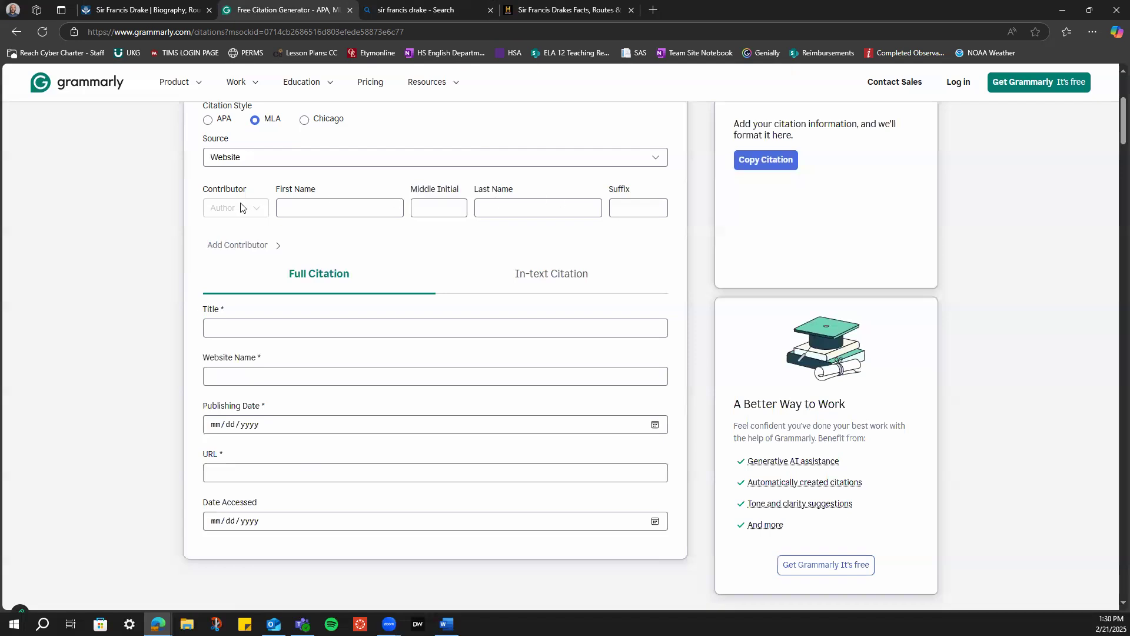
left_click(280, 325)
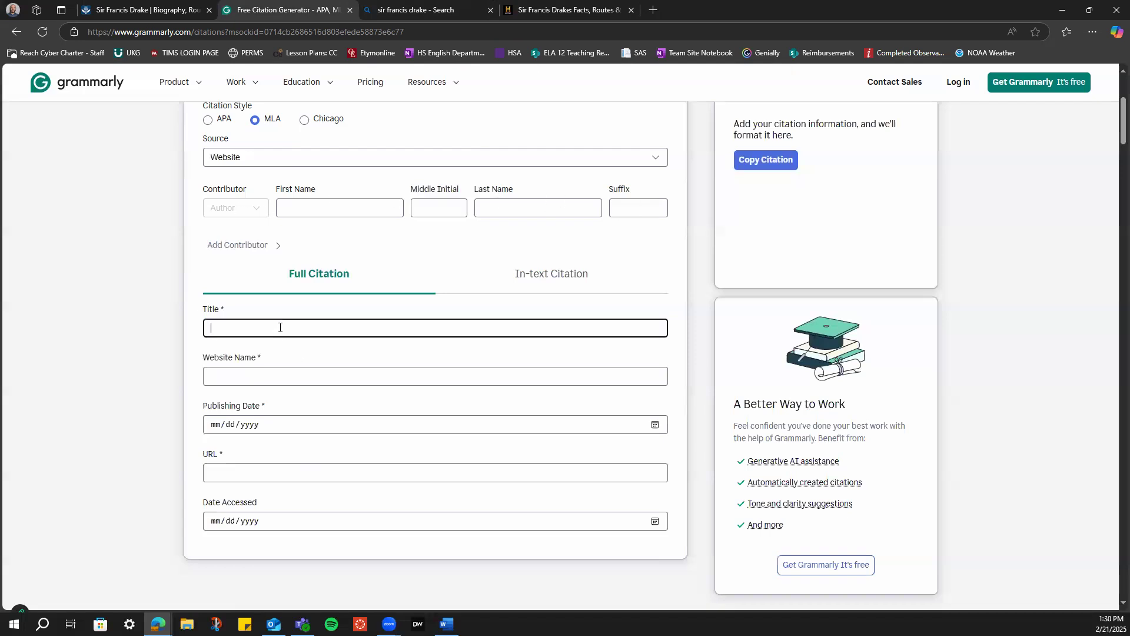
left_click(540, 10)
scroll(481, 277, "up", 1)
left_click_drag(489, 204, 175, 203)
key("ctrl+c")
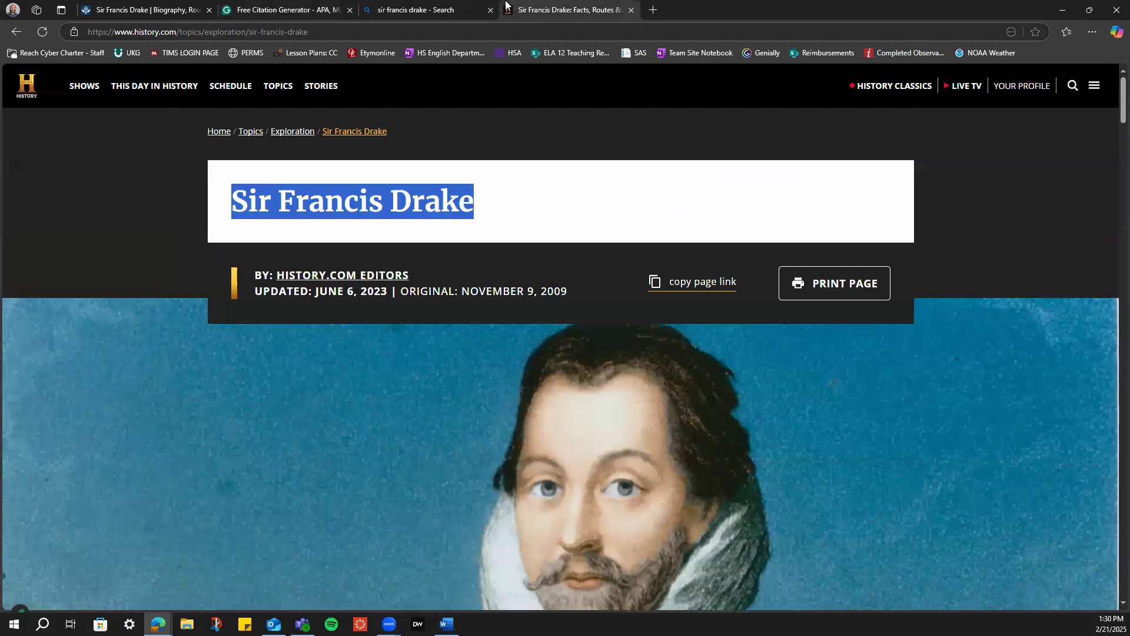
left_click(284, 9)
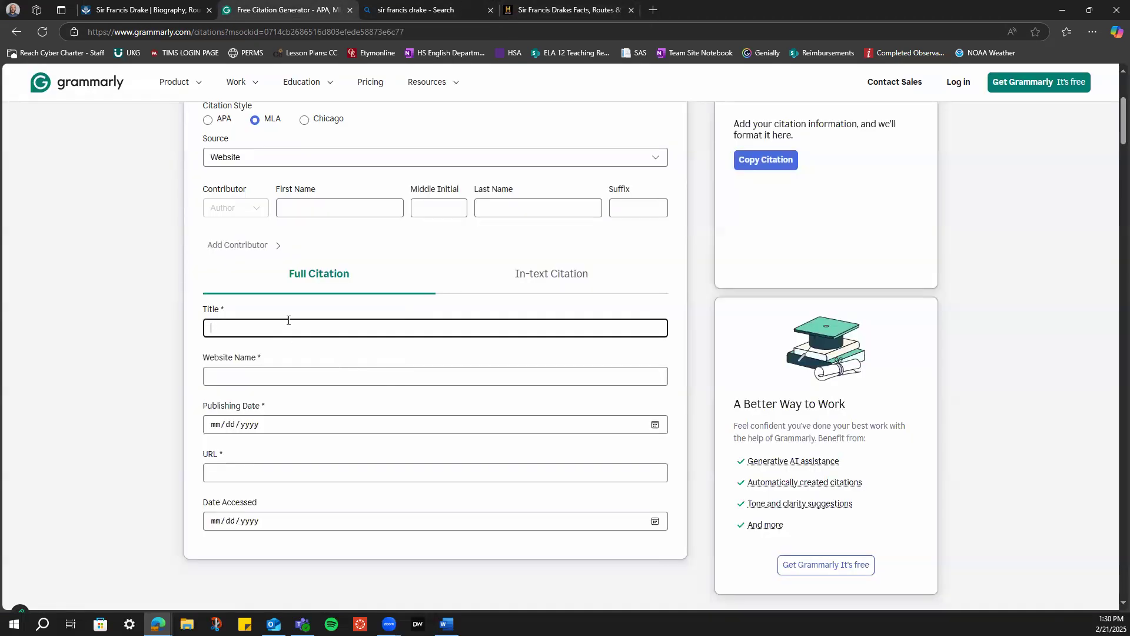
key("ctrl+v")
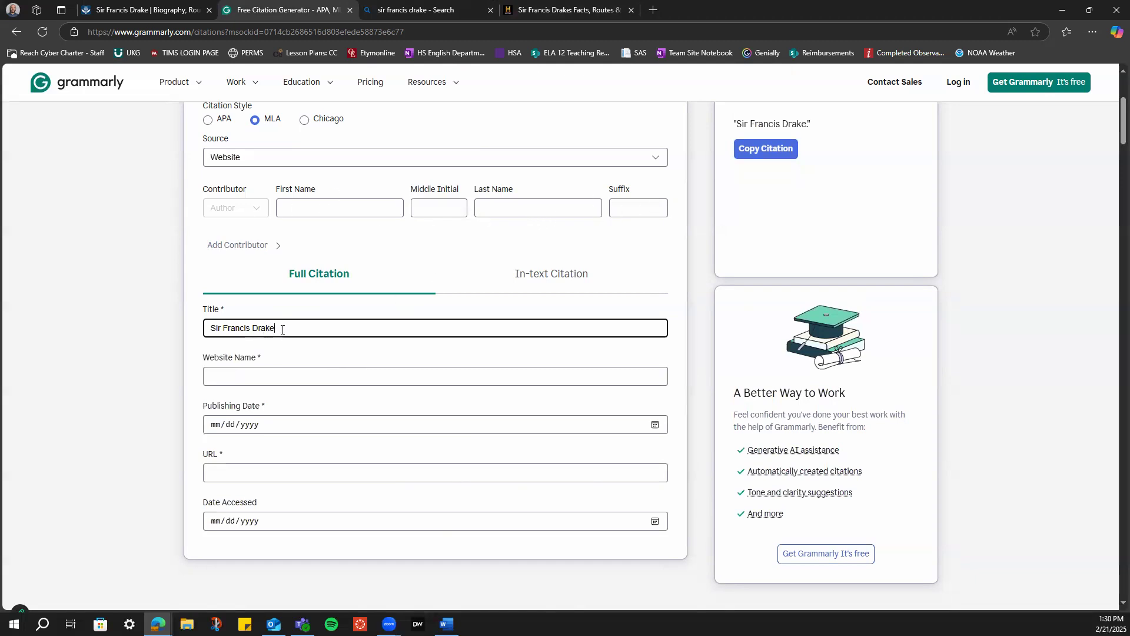
Check the site's name on the History.com homepage and enter "History" as the citation's website name
left_click(286, 379)
scroll(462, 143, "up", 1)
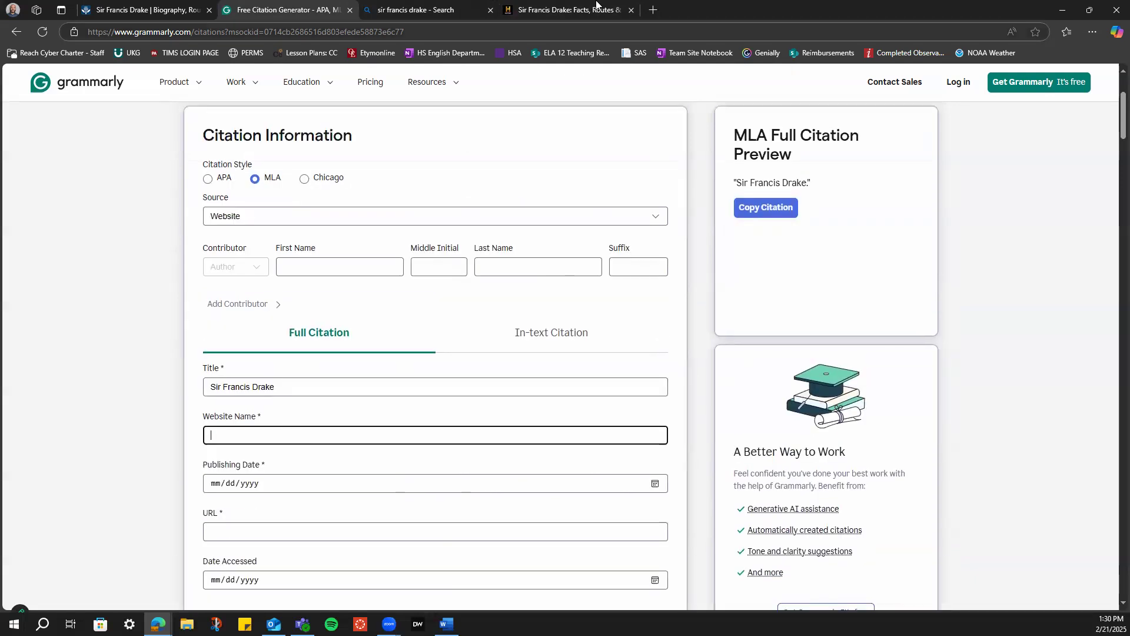
left_click(595, 9)
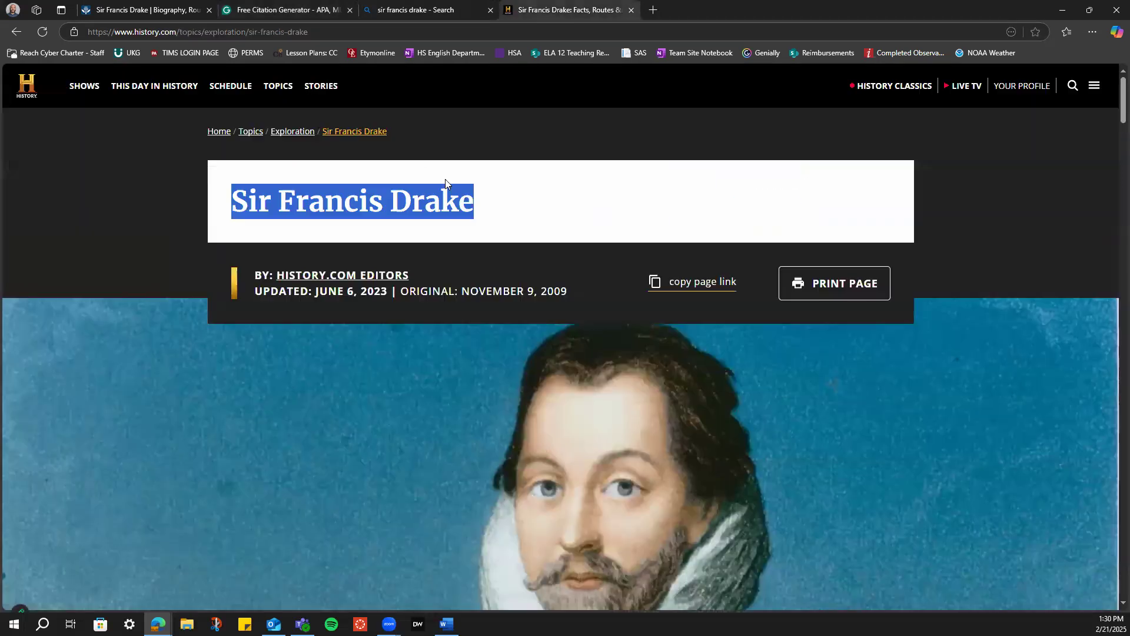
left_click(25, 93, "ctrl")
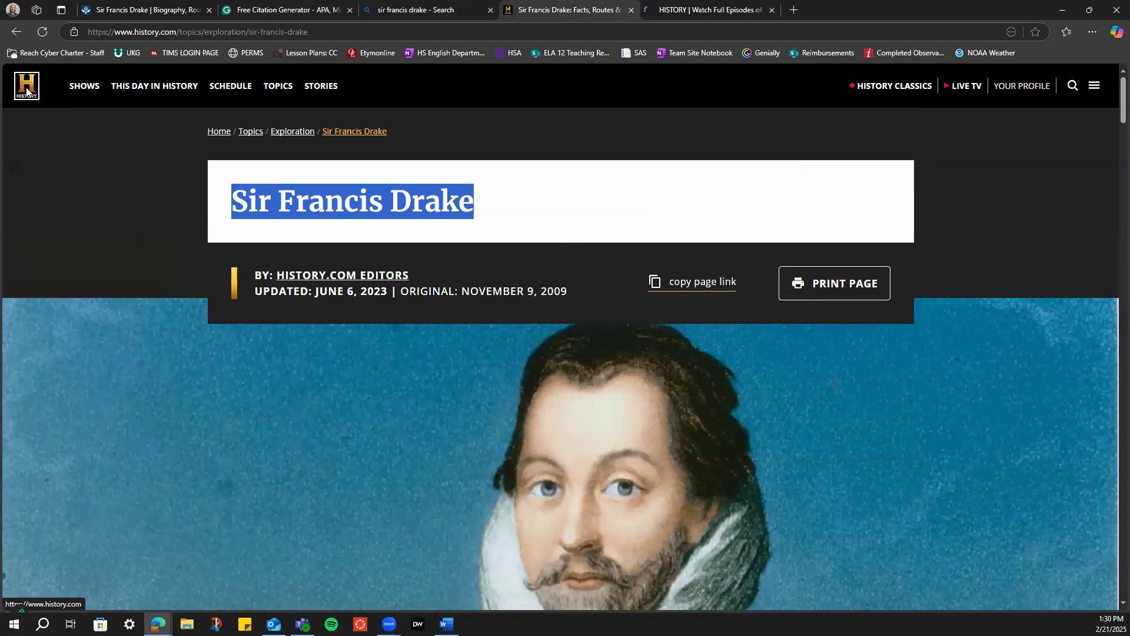
key("ctrl+Tab")
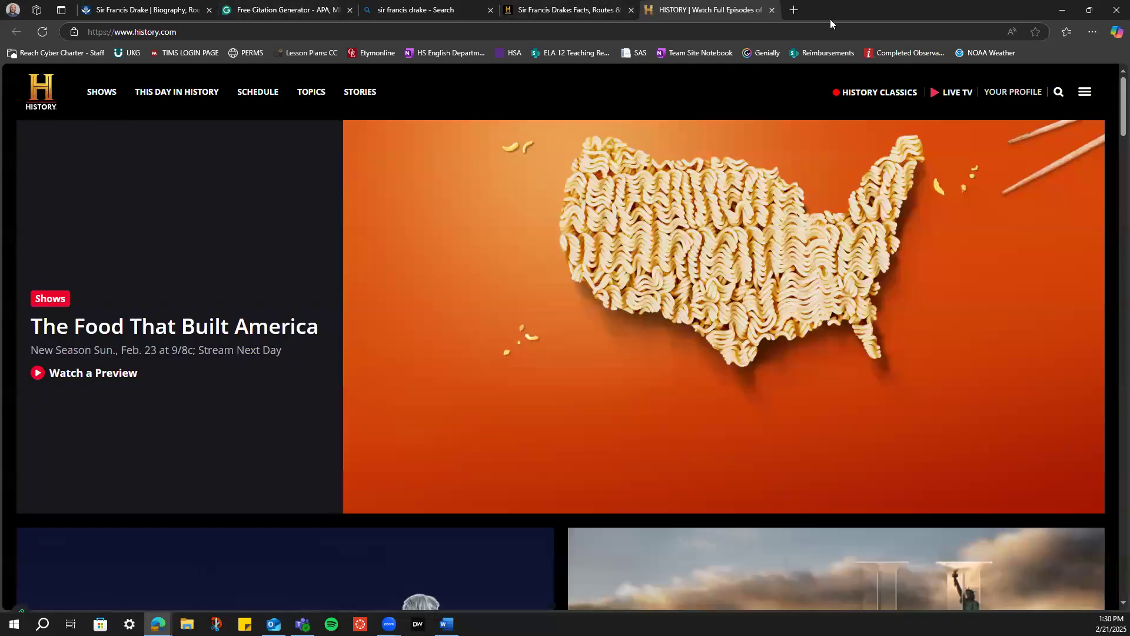
left_click(772, 10)
left_click(295, 10)
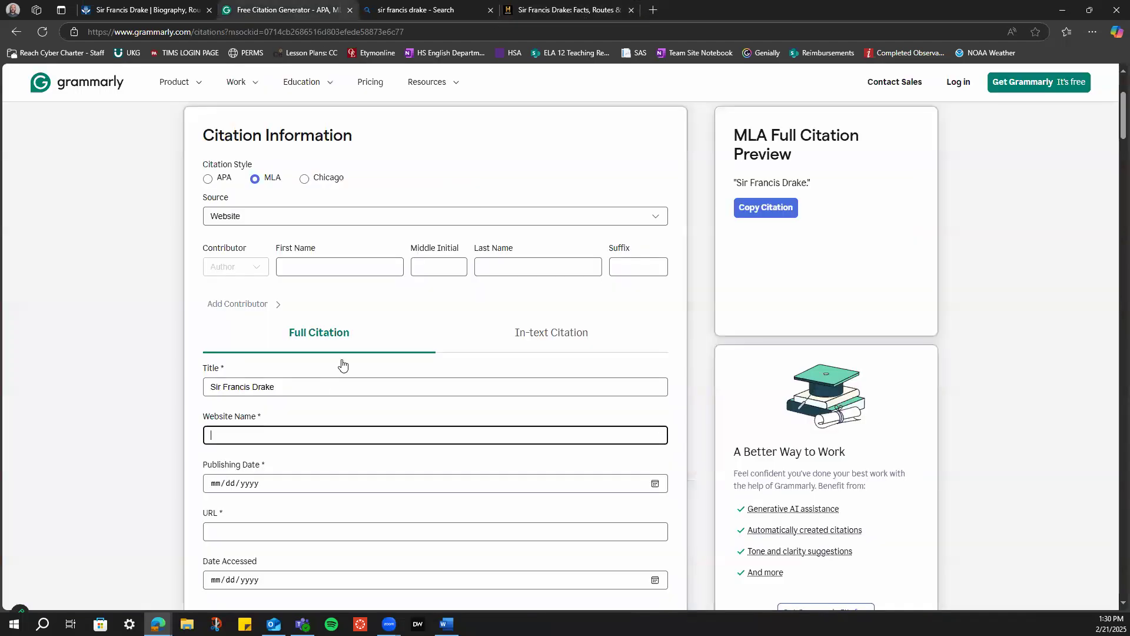
type("History")
key("BackSpace")
key("BackSpace")
key("BackSpace")
type("ory")
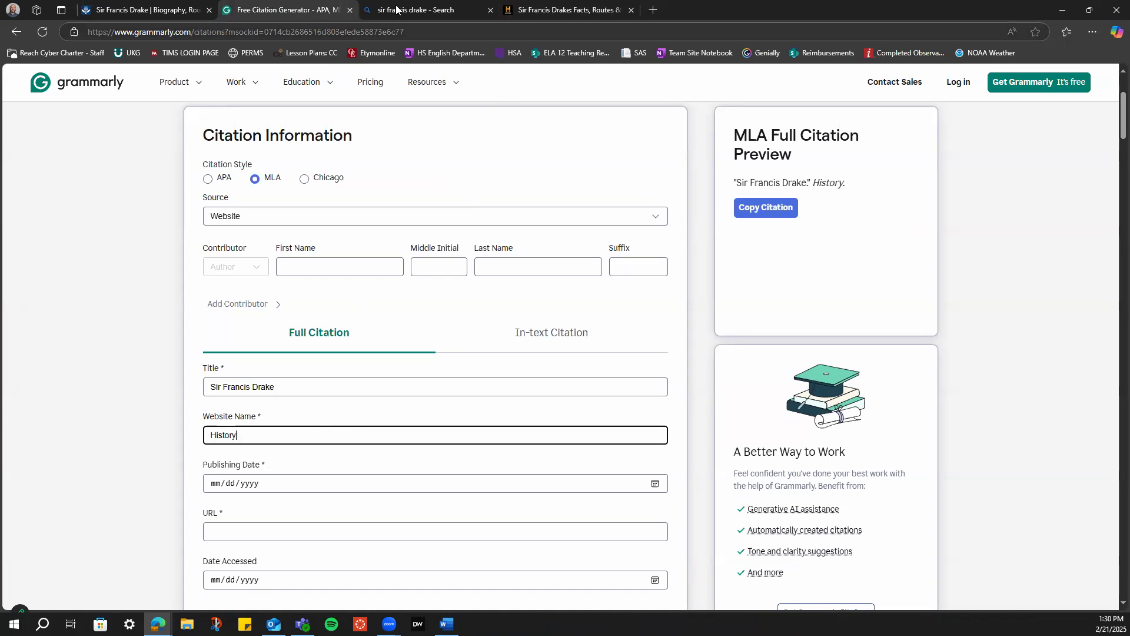
Look up the article's last update date and set the citation's publishing date to 06/06/2023
left_click(551, 11)
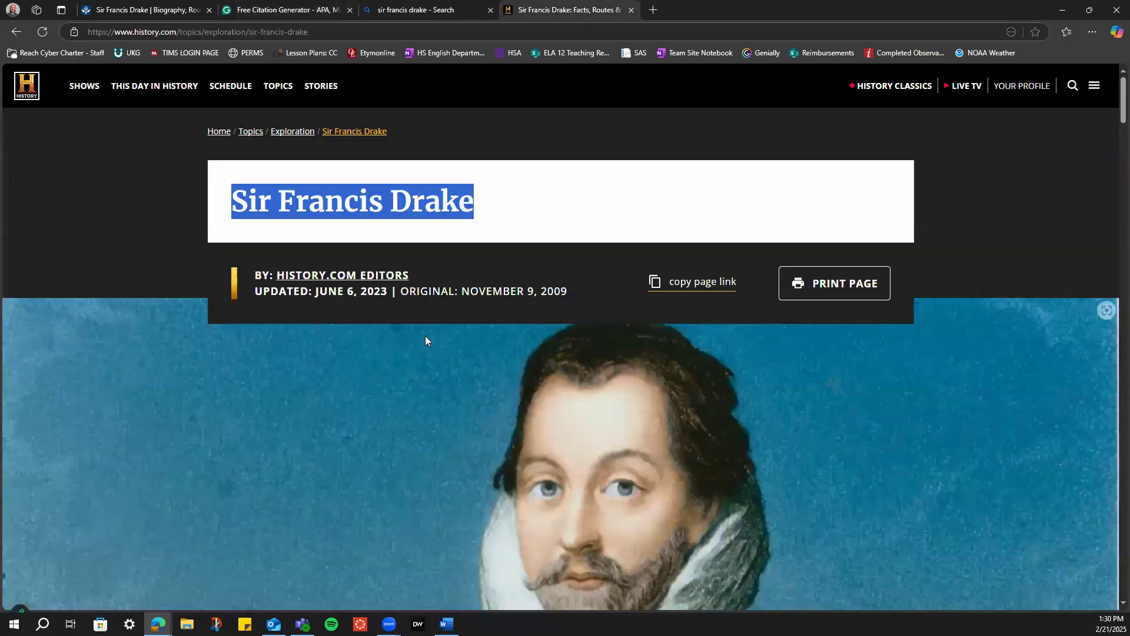
left_click(316, 11)
left_click(215, 483)
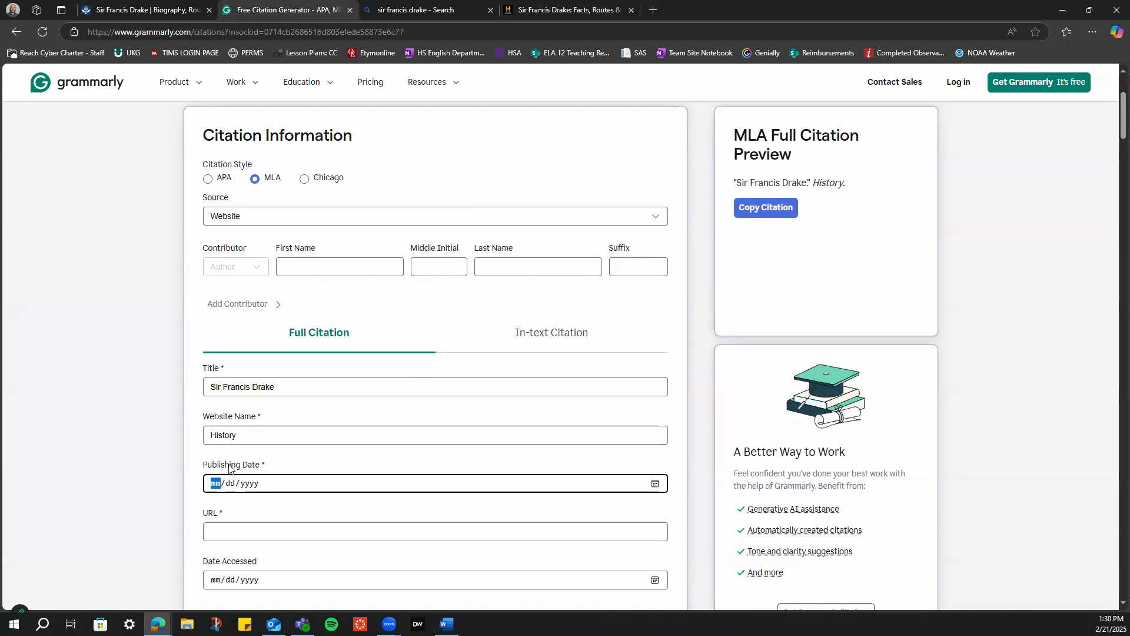
type("06/06/2023")
Copy the History.com article's web address into the citation's URL
left_click(290, 533)
left_click(565, 10)
left_click(234, 34)
key("ctrl+c")
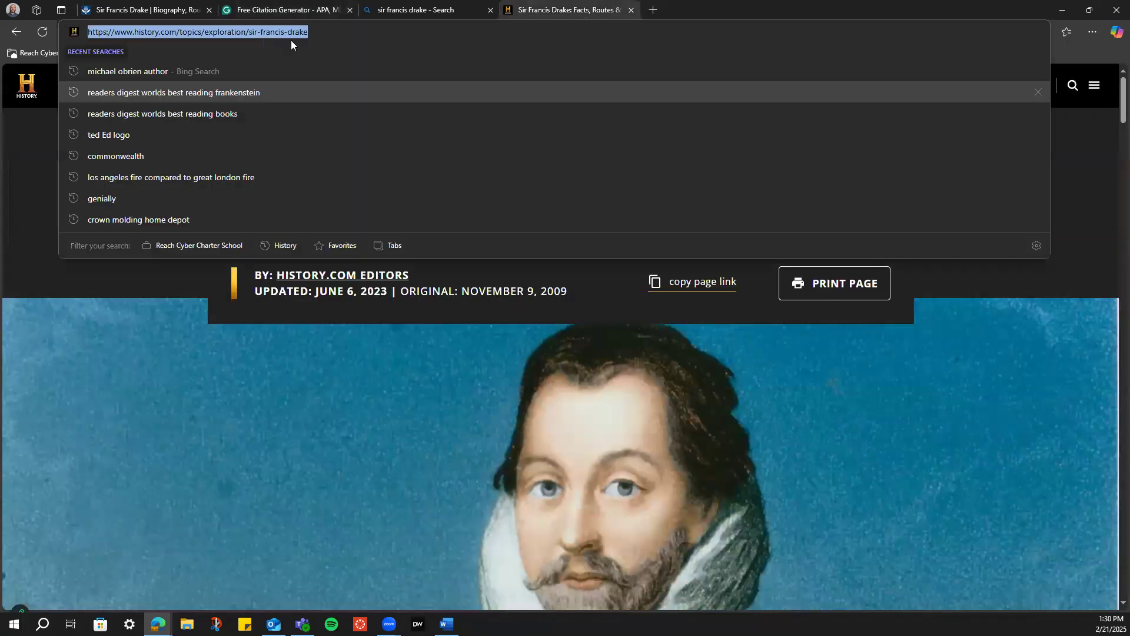
left_click(291, 10)
key("ctrl+v")
Set the citation's access date to 02/21/2025 and copy the generated MLA citation
left_click(286, 581)
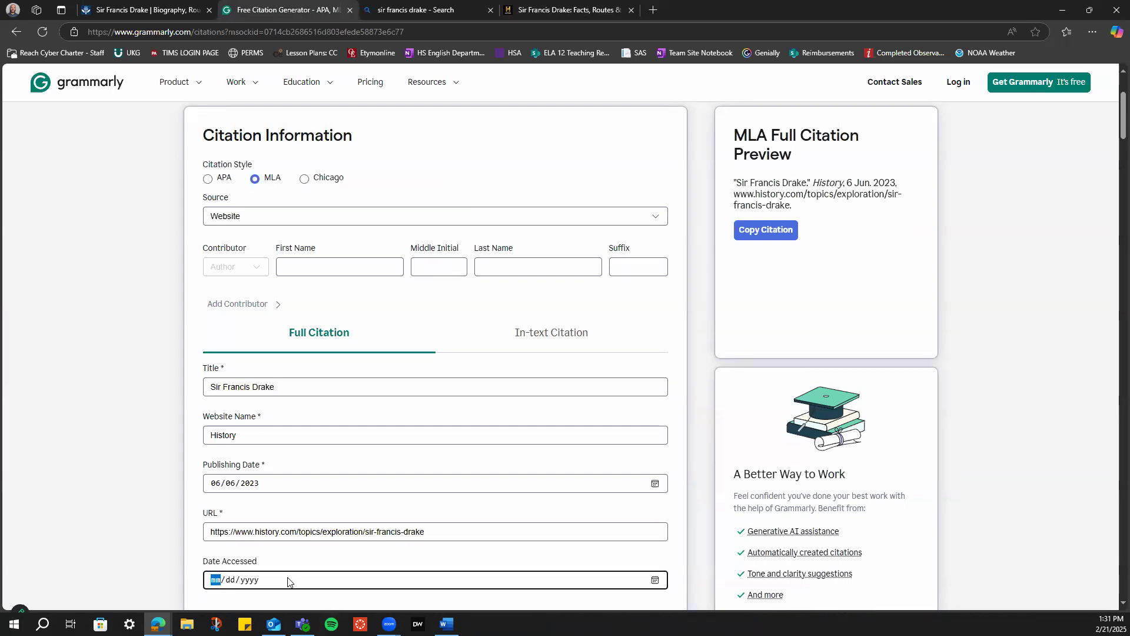
type("02212025")
left_click(527, 561)
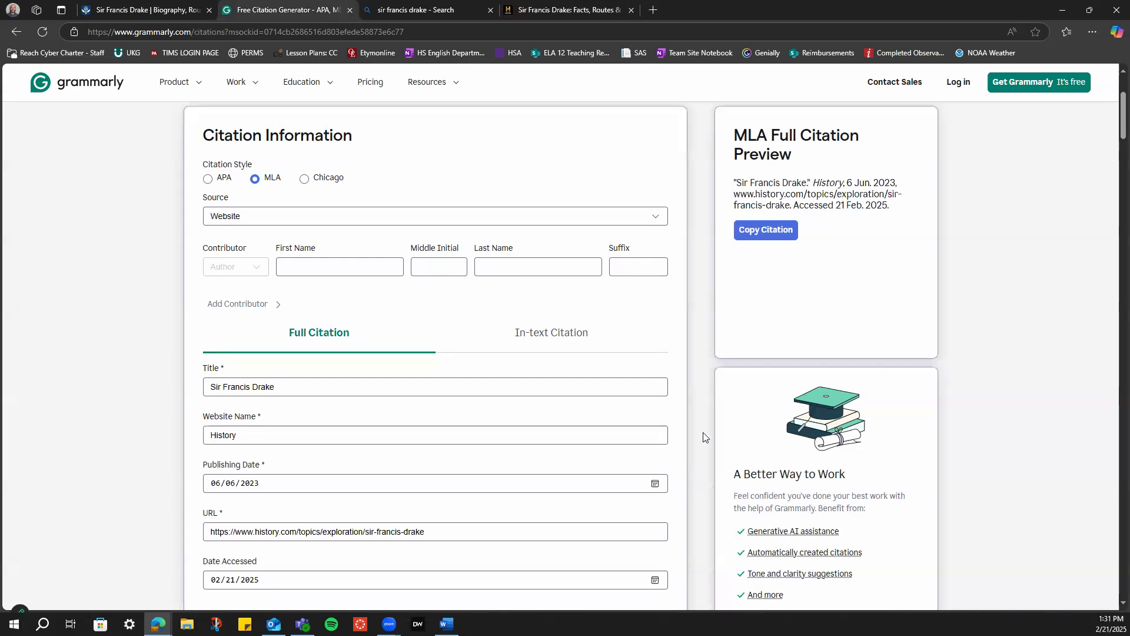
scroll(705, 434, "up", 3)
left_click(777, 408)
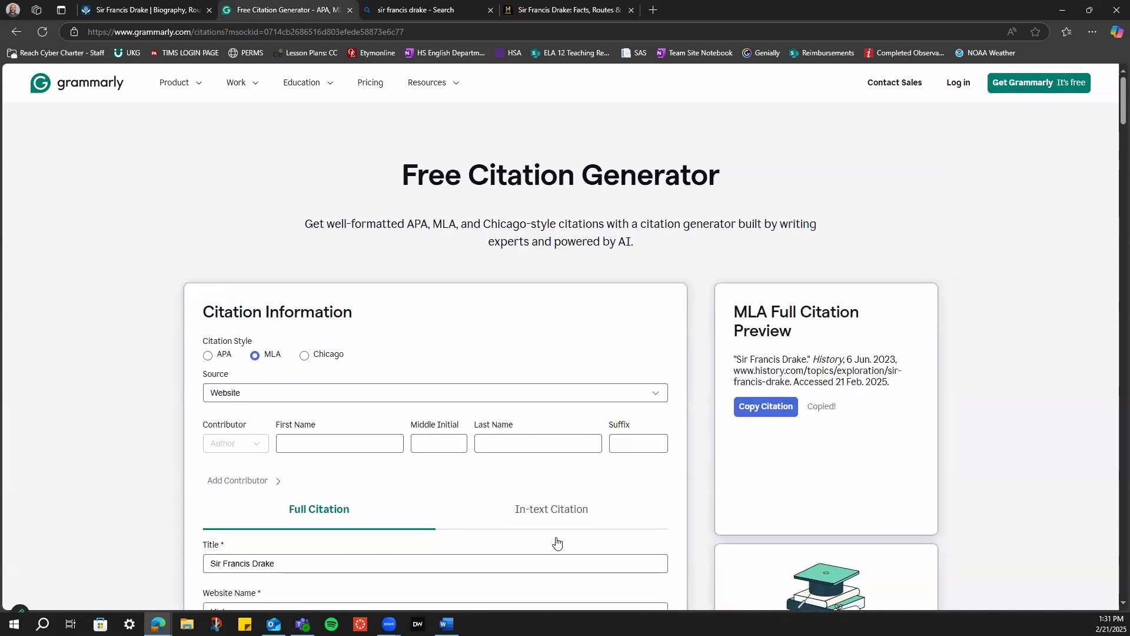
Switch to Word, paste the History citation as the last Works Cited entry, and indent its second line
left_click(446, 624)
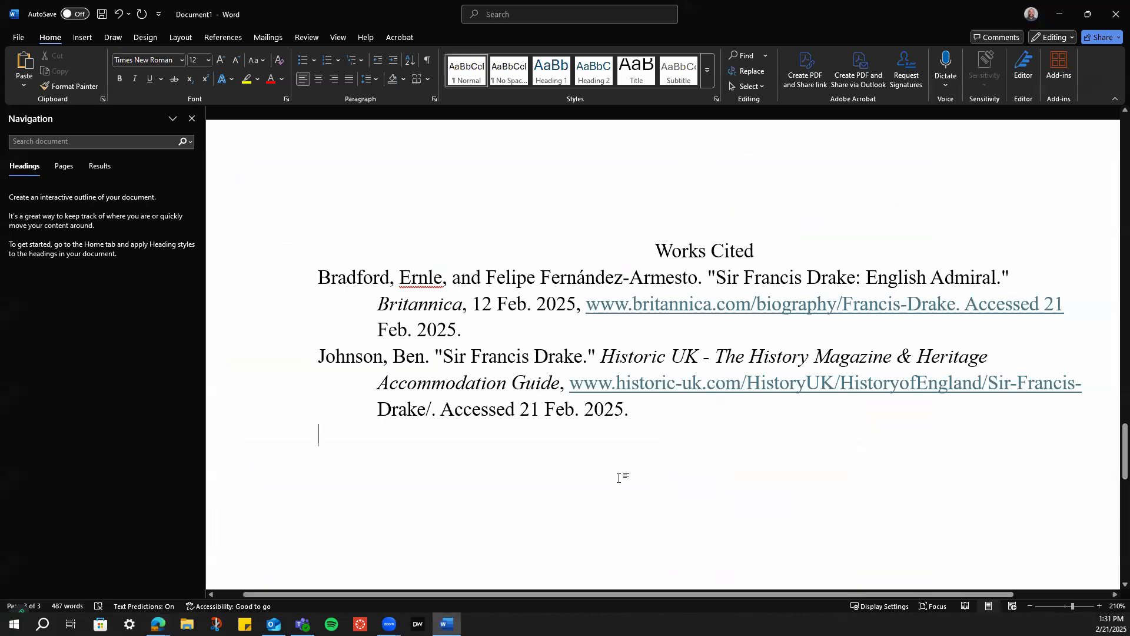
key("ctrl+v")
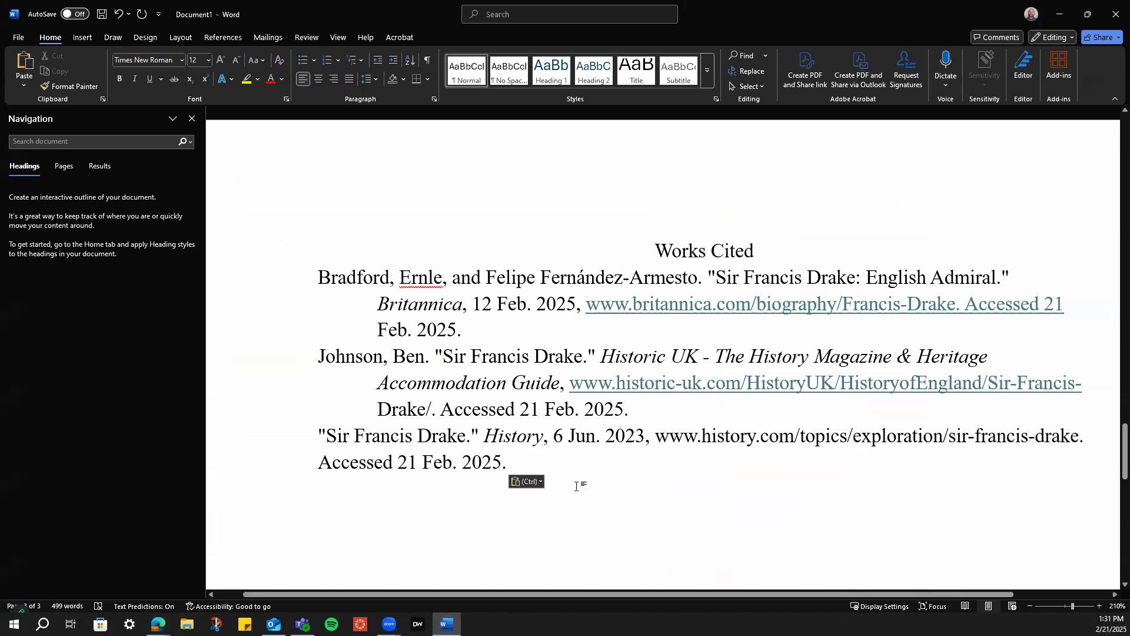
left_click(320, 455)
key("Tab")
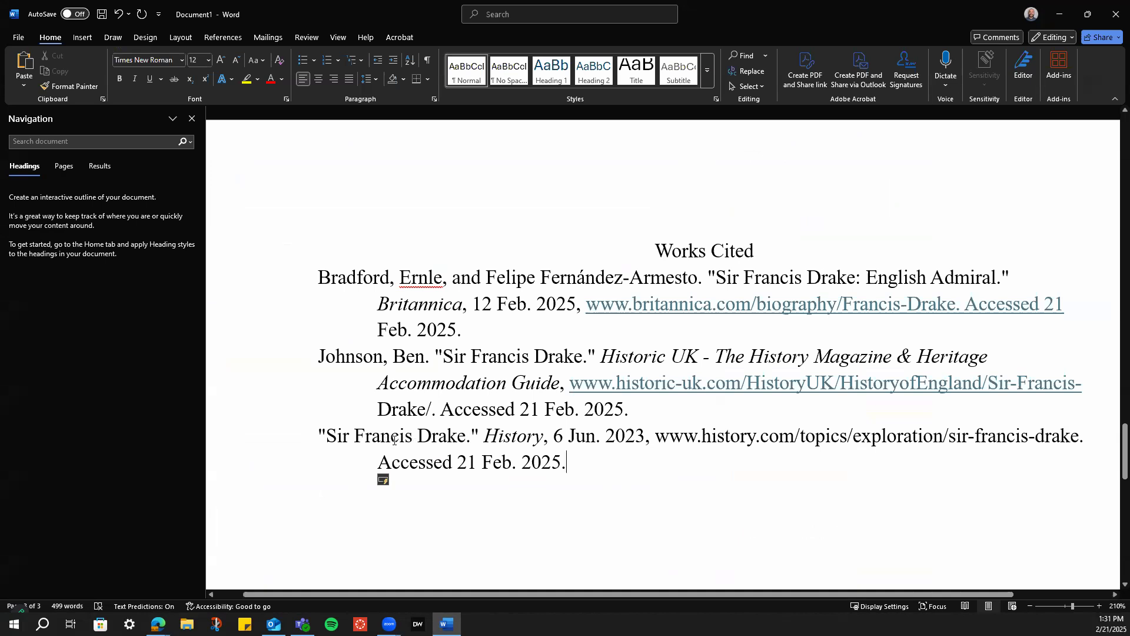
Open a parenthetical citation after "himenaeos sociosqu nunc tristique" in the "Netus dignissim" paragraph and paste the copied History citation into it
scroll(413, 443, "up", 15)
scroll(646, 453, "up", 10)
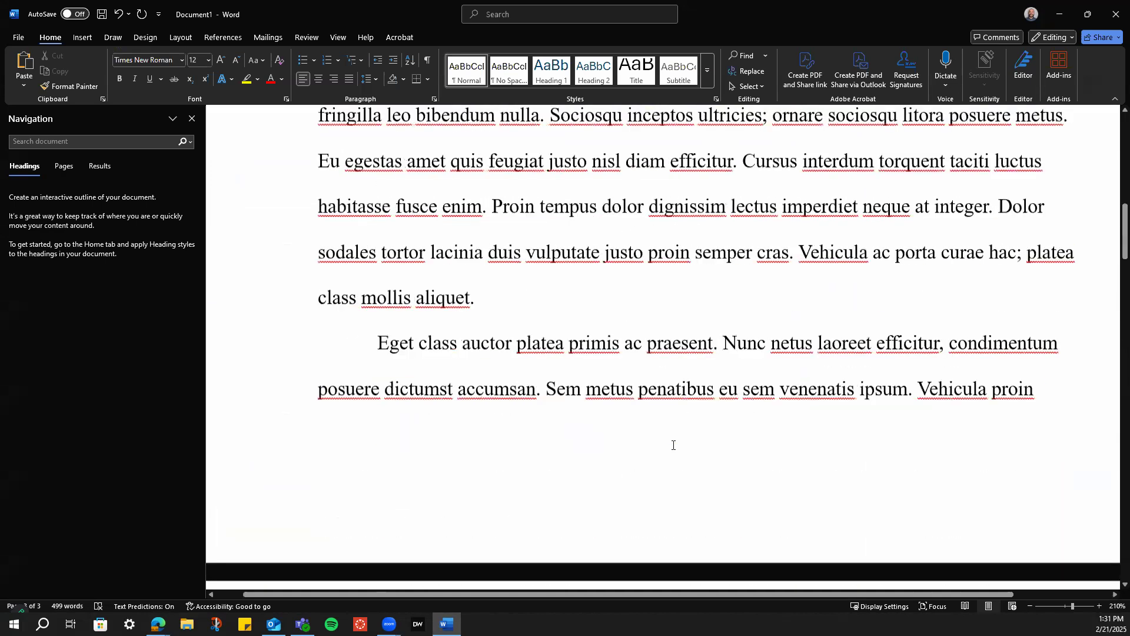
scroll(653, 415, "down", 15)
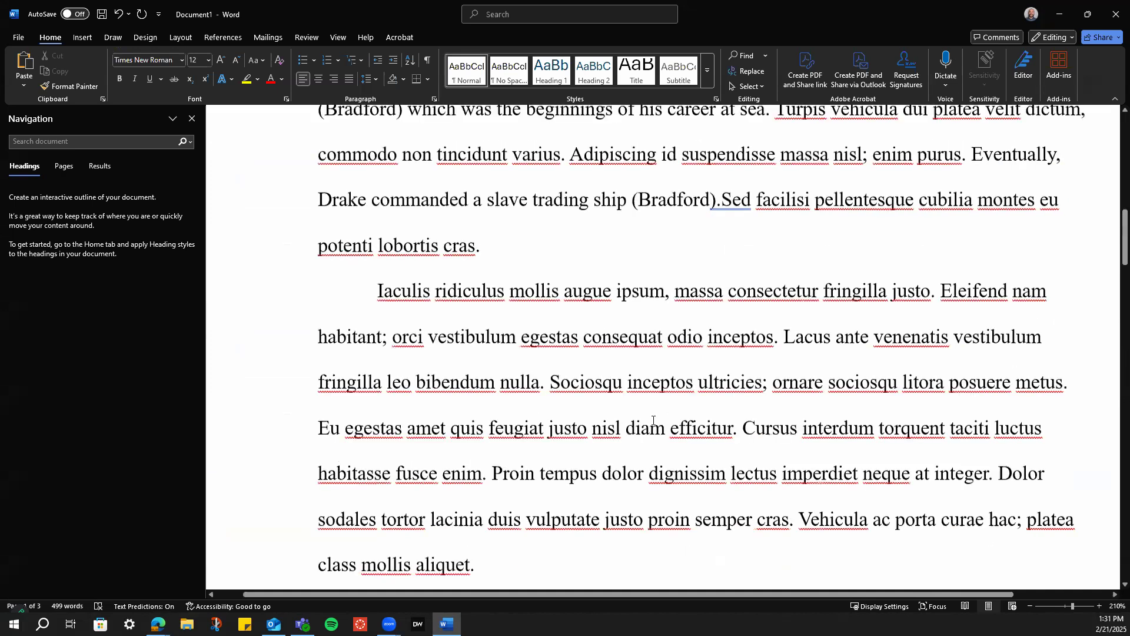
scroll(561, 363, "down", 15)
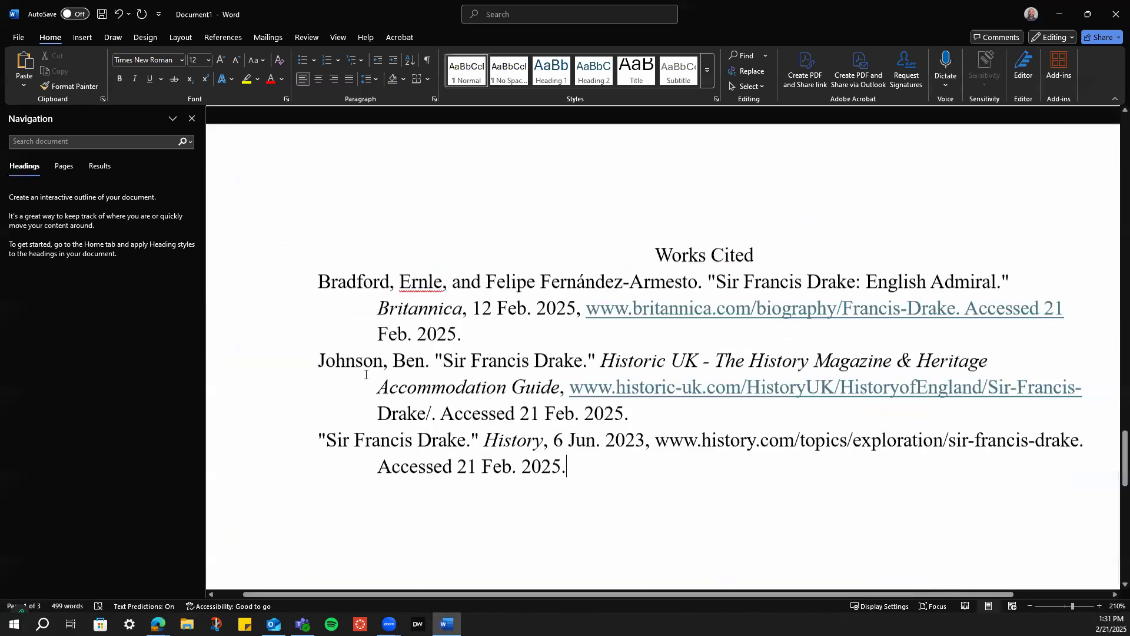
scroll(335, 251, "down", 1)
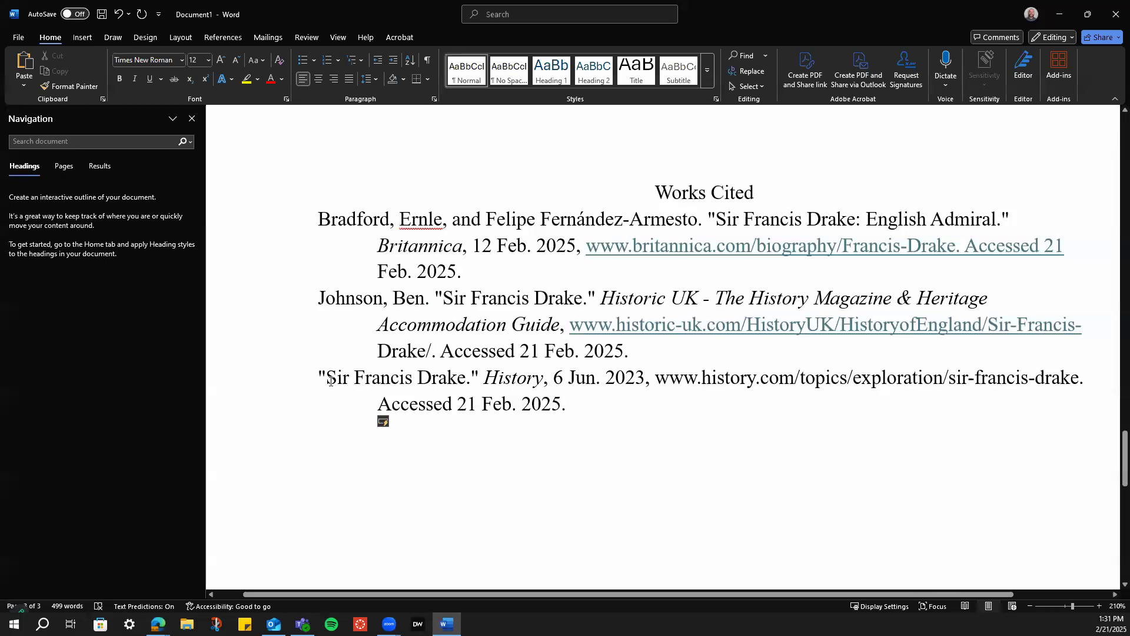
left_click_drag(318, 377, 476, 373)
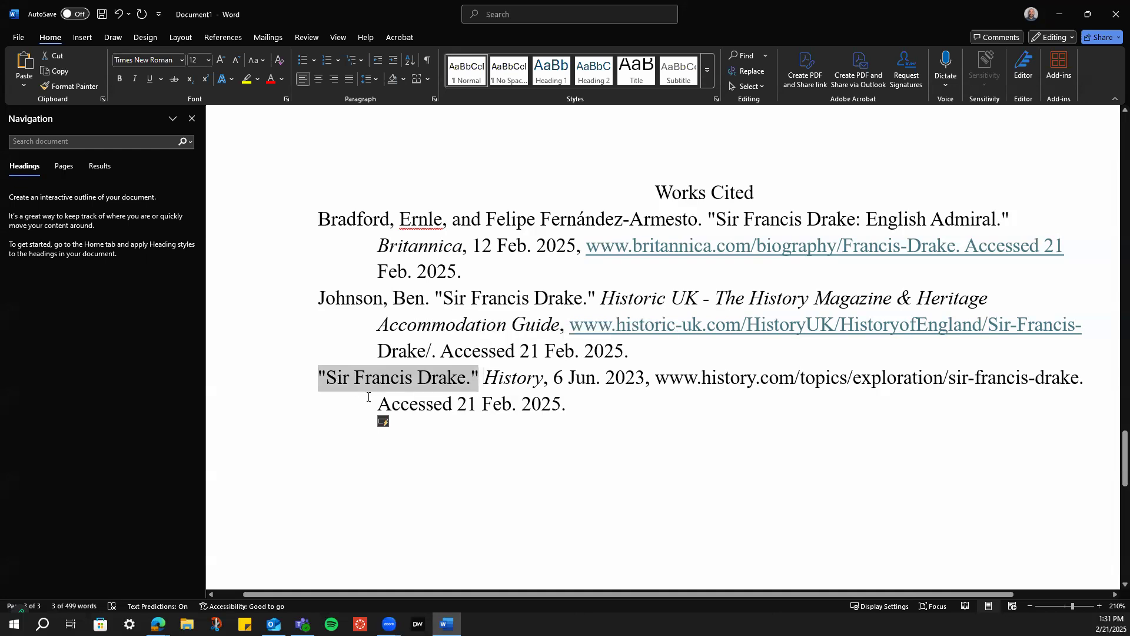
scroll(764, 273, "up", 15)
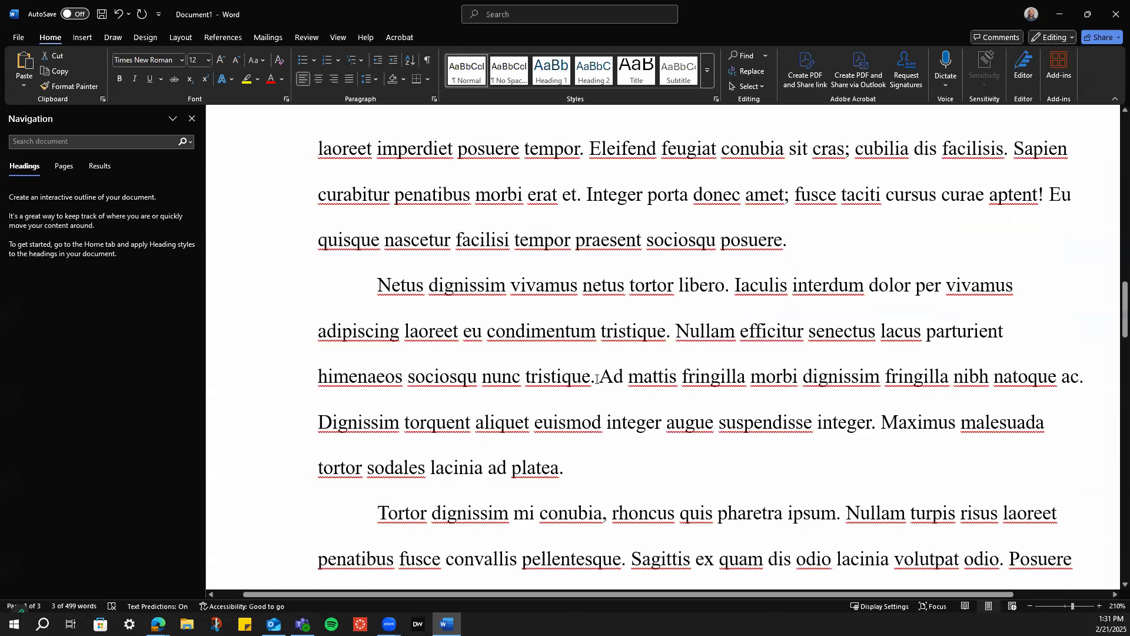
left_click_drag(596, 380, 590, 378)
left_click(591, 379)
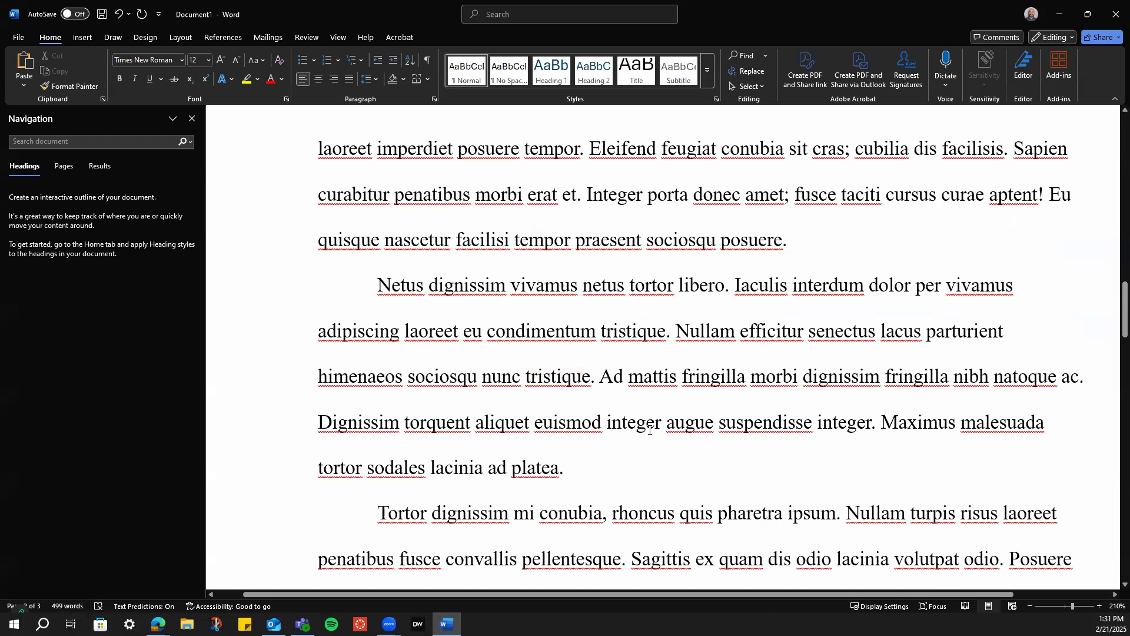
type("(")
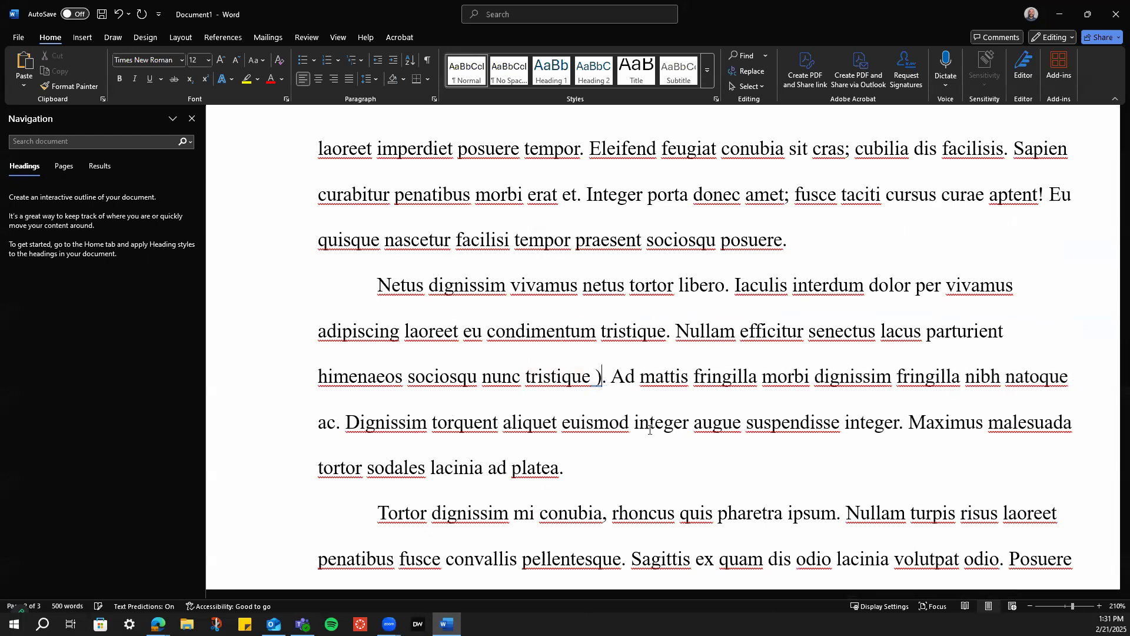
type("\"Sir Francis Drake.\" History, 6 Jun. 2023, www.history.com/topics/exploration/sir-francis-drake. Accessed 21 Feb. 2025.")
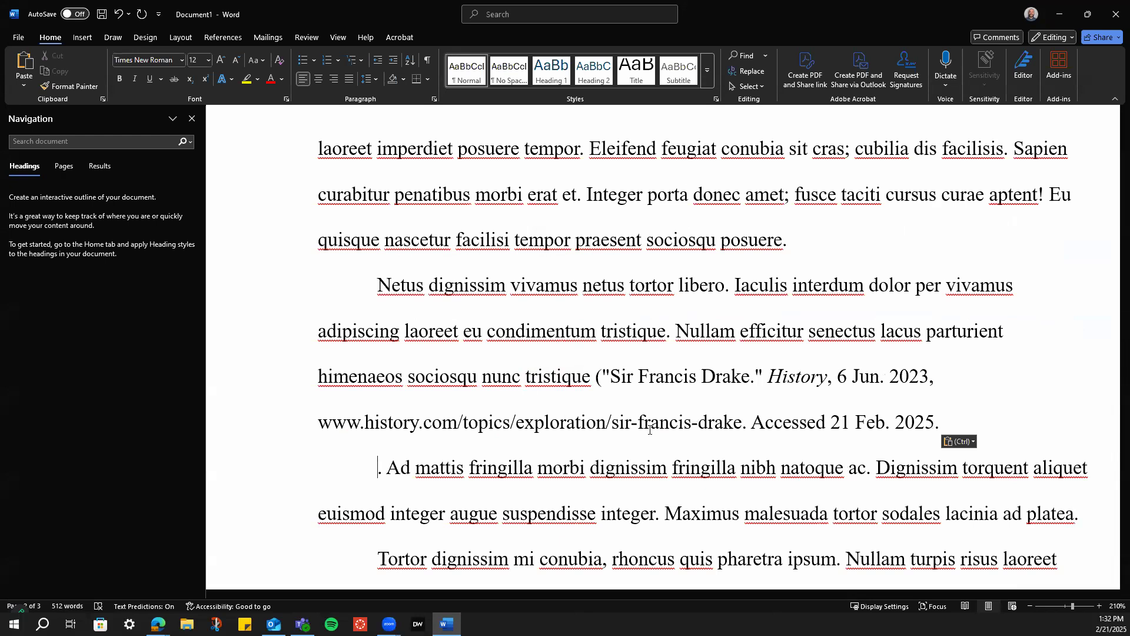
key("ctrl")
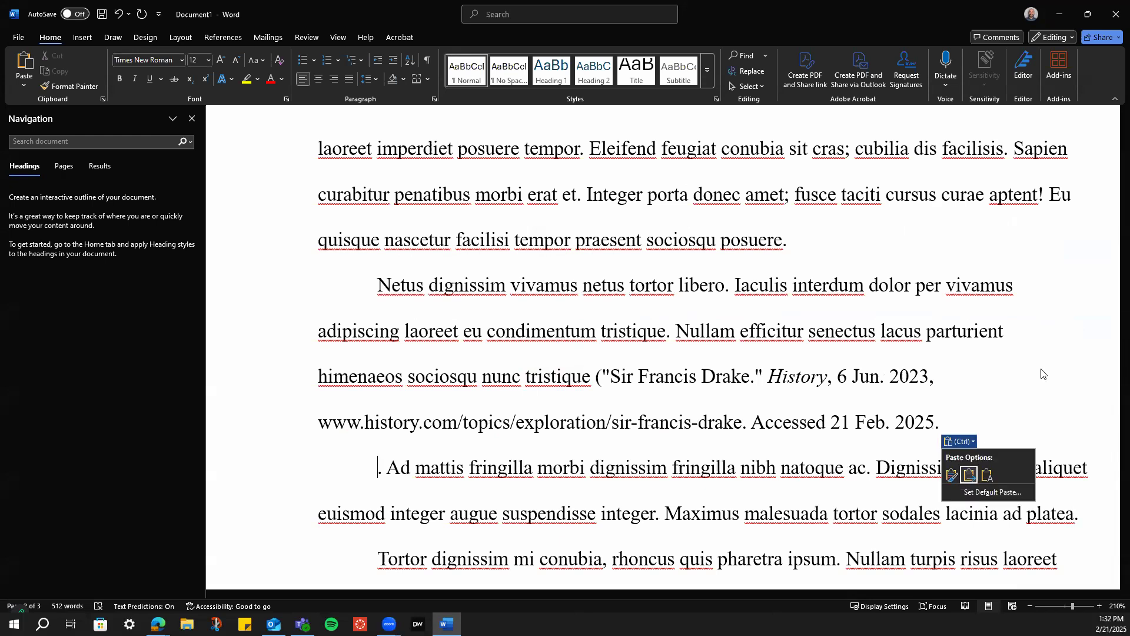
Trim the pasted citation to ("Sir Francis Drake"), removing the period inside the quotation marks and placing one after the closing parenthesis
left_click_drag(941, 421, 768, 380)
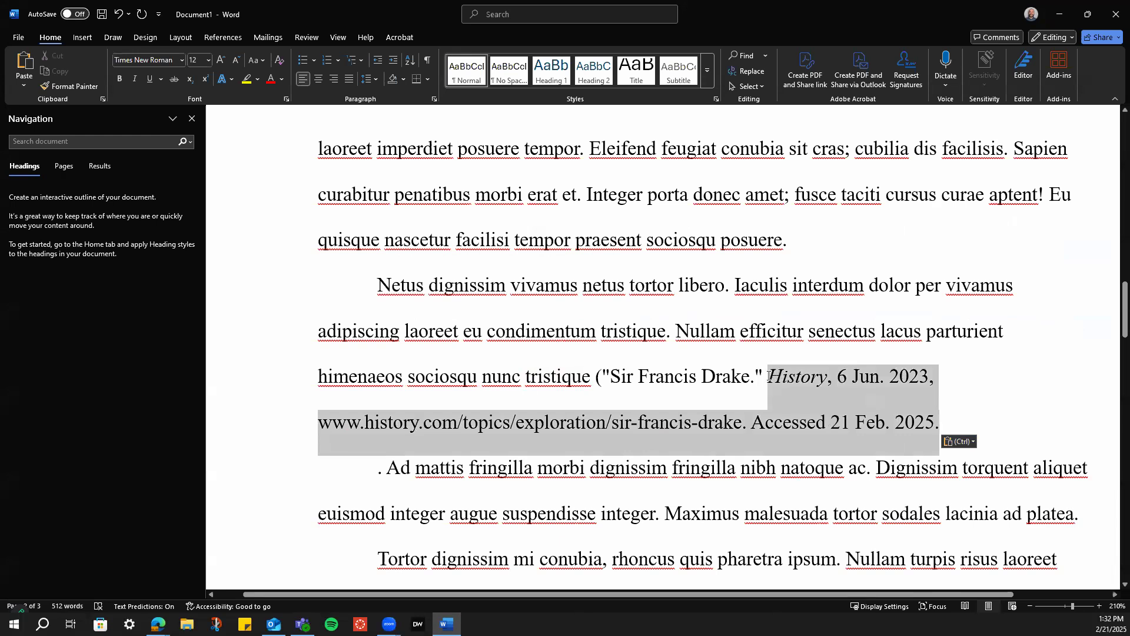
key("BackSpace")
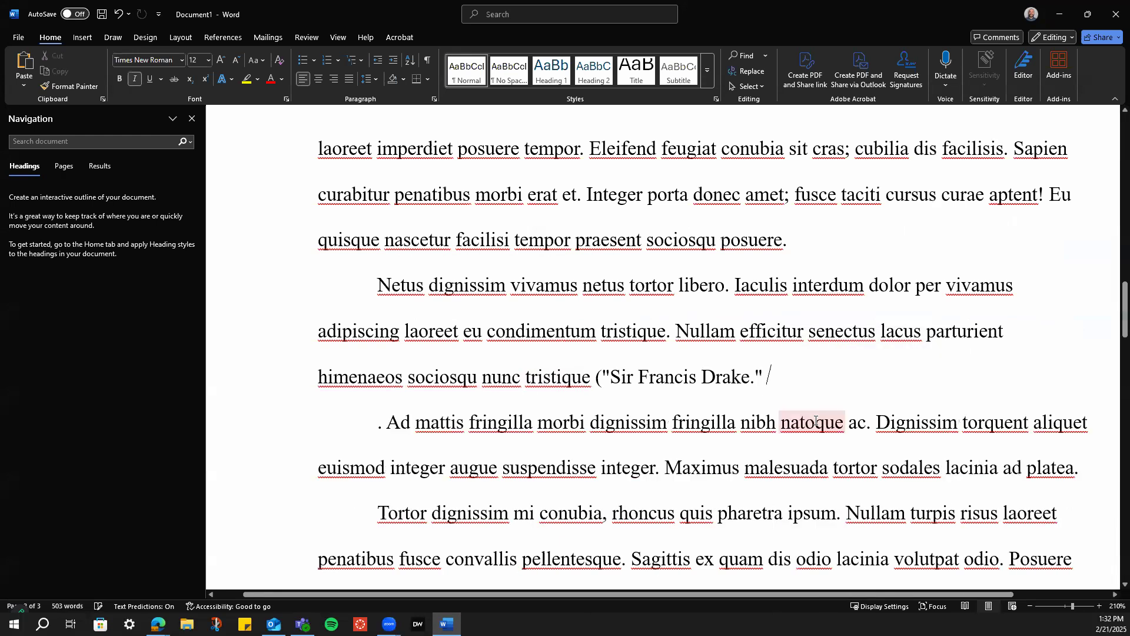
type(").")
key("Left")
key("Left")
key("Left")
key("Delete")
key("Down")
key("Down")
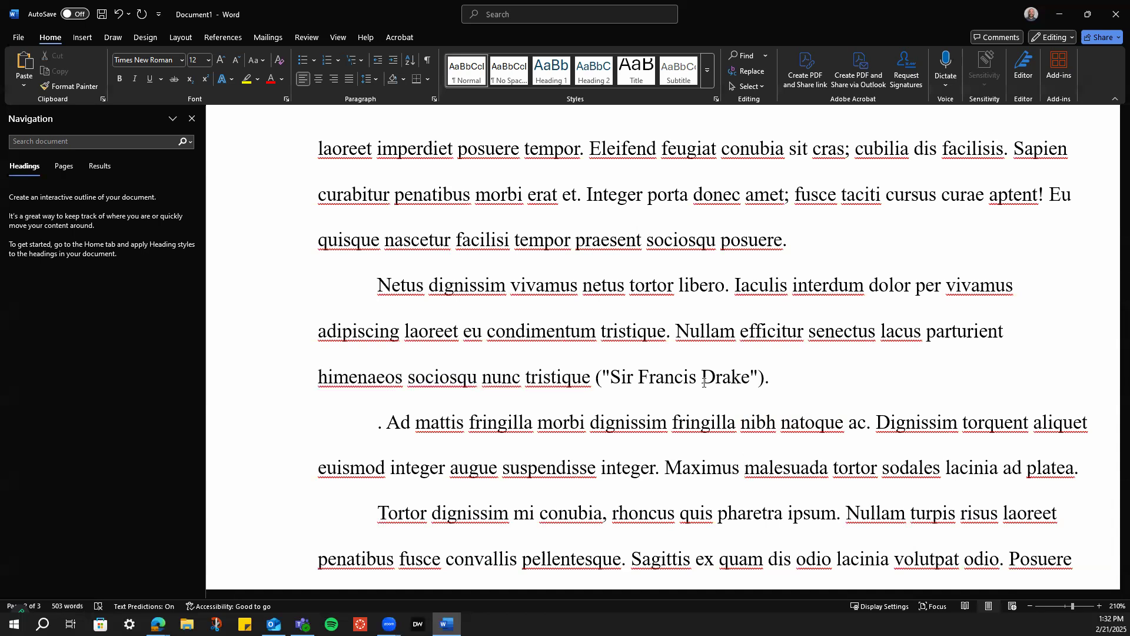
Compare the essay's in-text citations with the matching entries on the Works Cited page
scroll(326, 302, "down", 15)
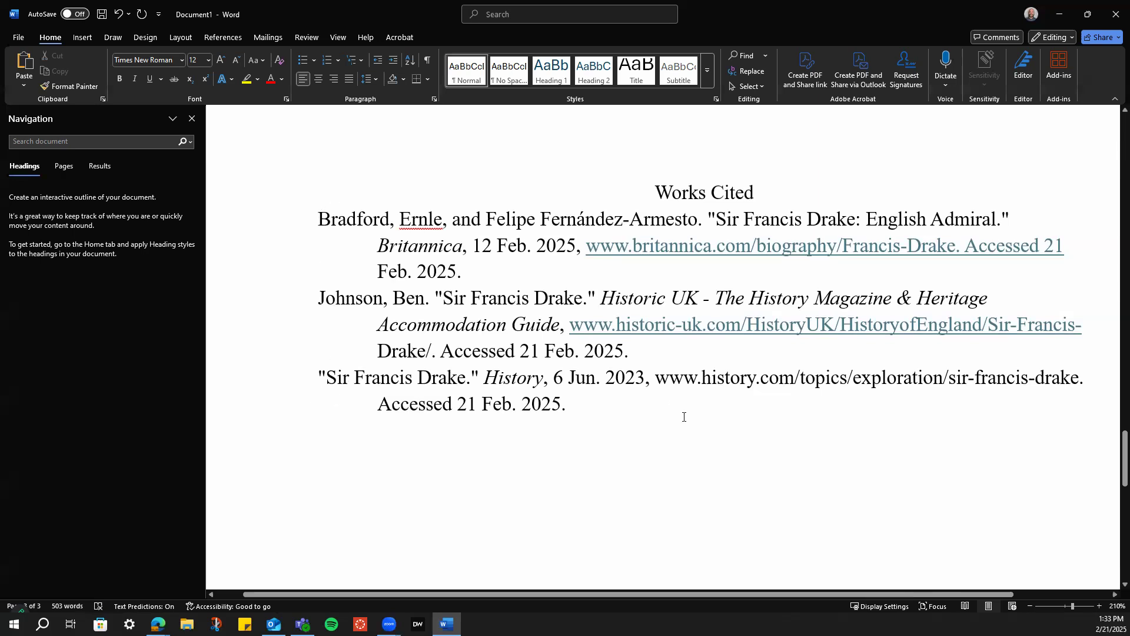
scroll(684, 417, "up", 20)
scroll(683, 425, "up", 10)
scroll(684, 425, "down", 5)
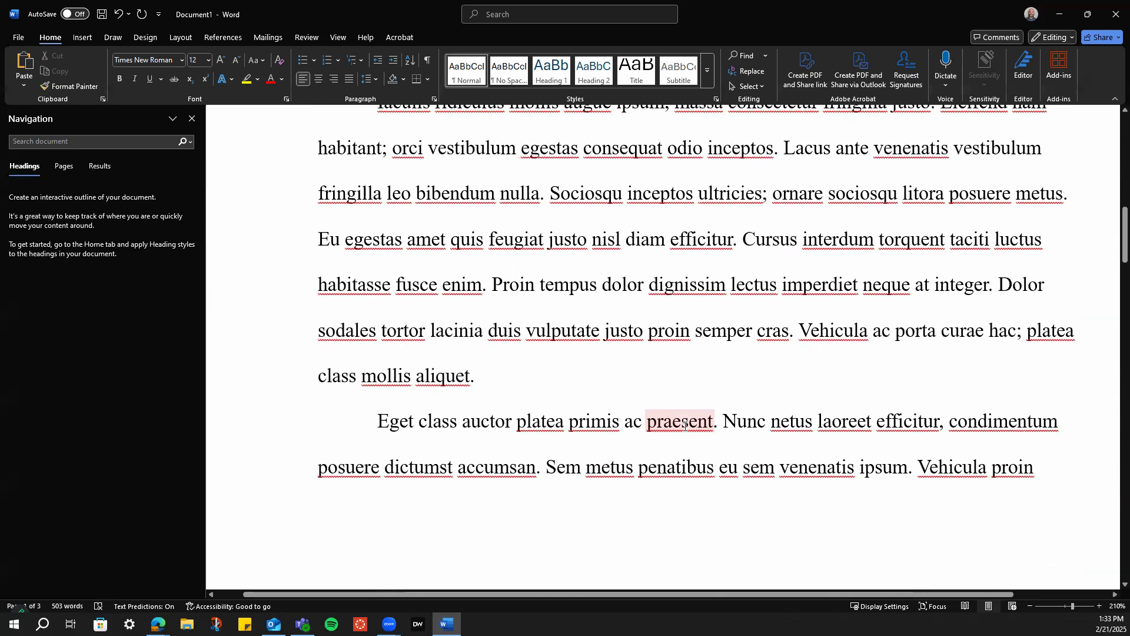
scroll(685, 426, "up", 5)
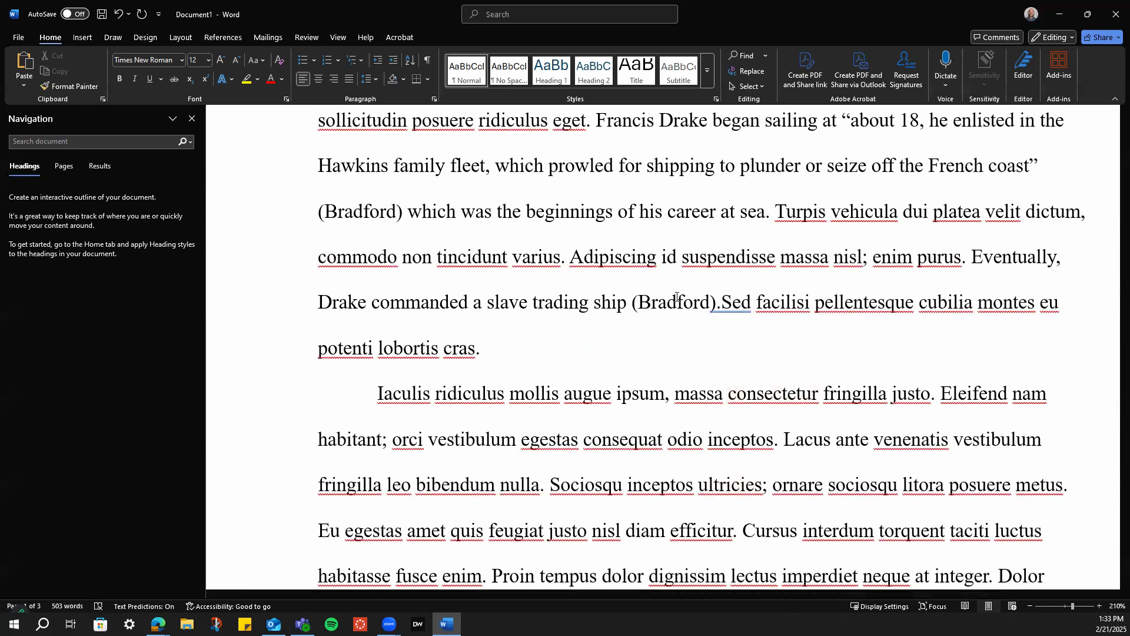
scroll(685, 274, "down", 20)
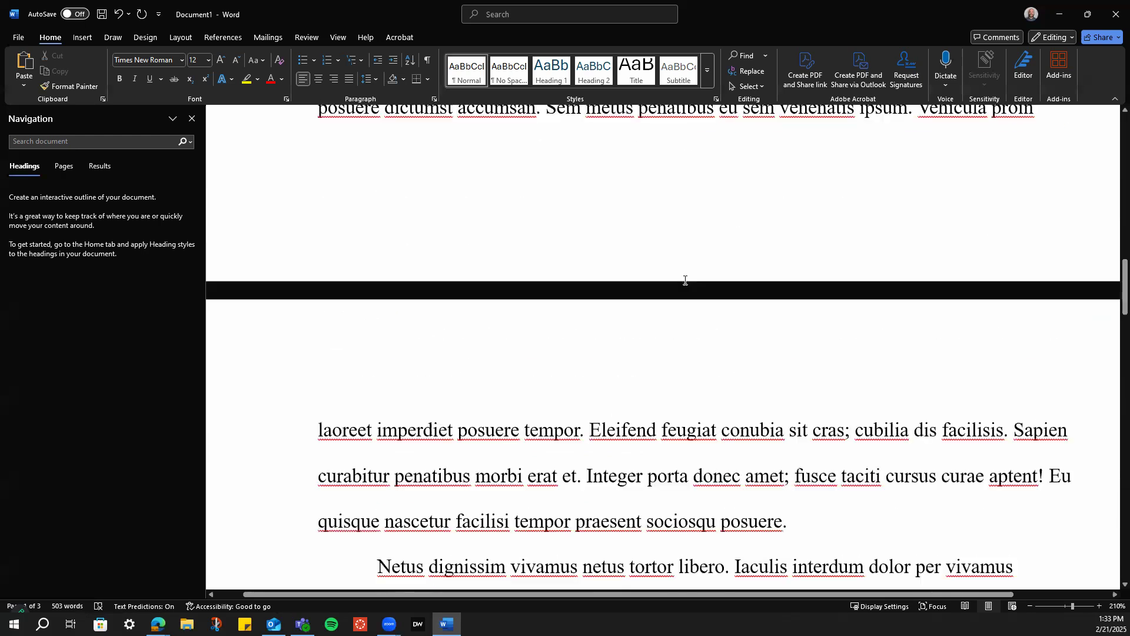
scroll(686, 280, "down", 12)
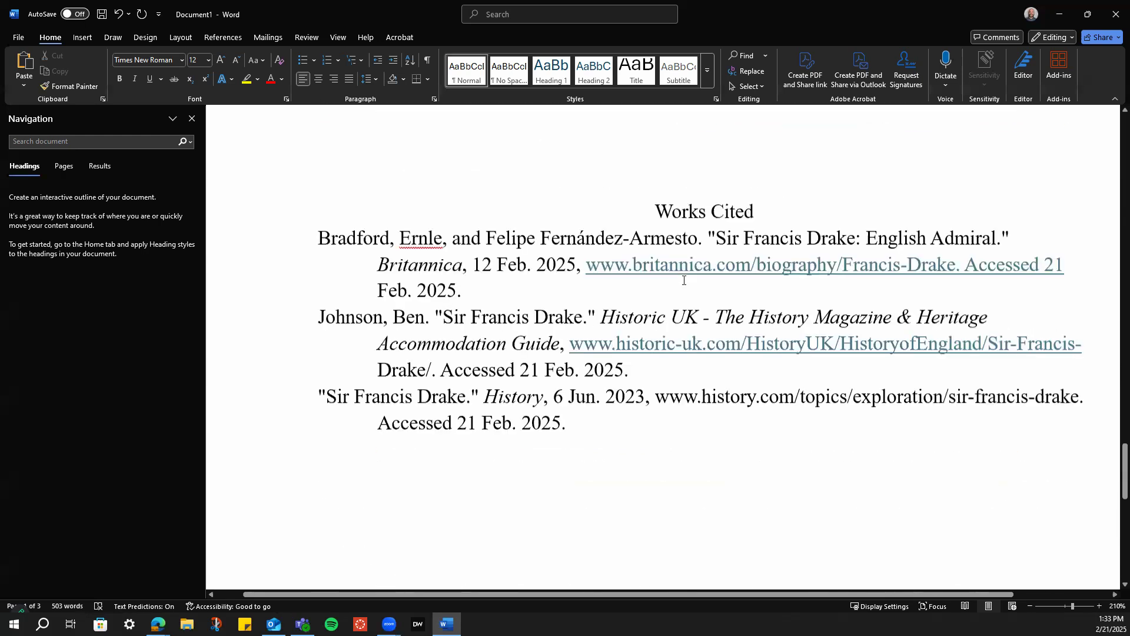
scroll(649, 456, "up", 3)
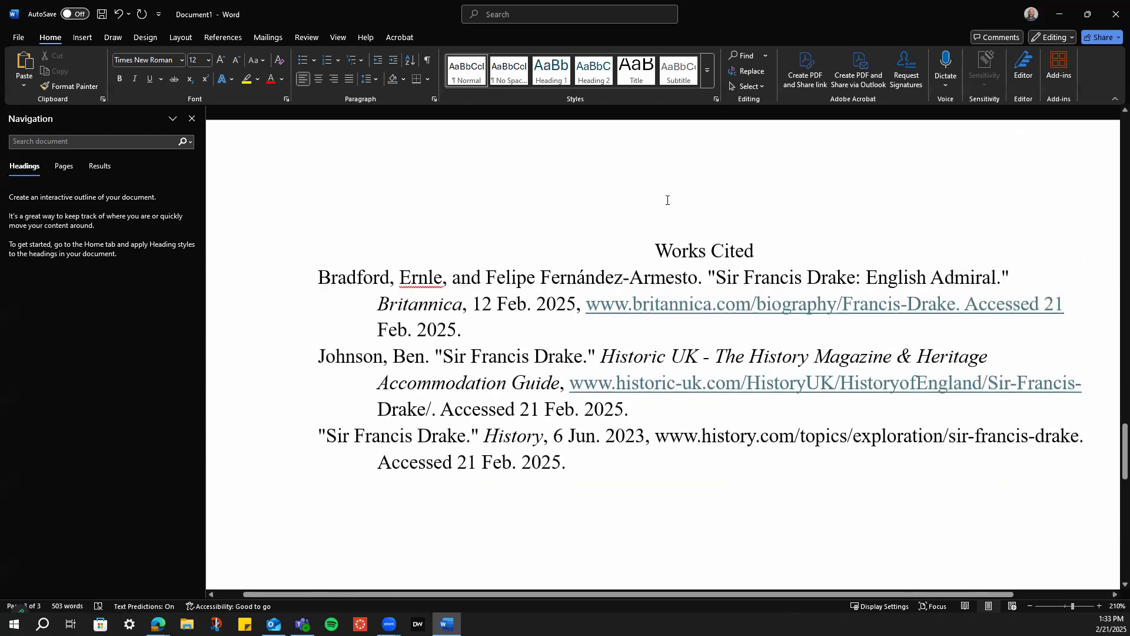
scroll(714, 520, "up", 10)
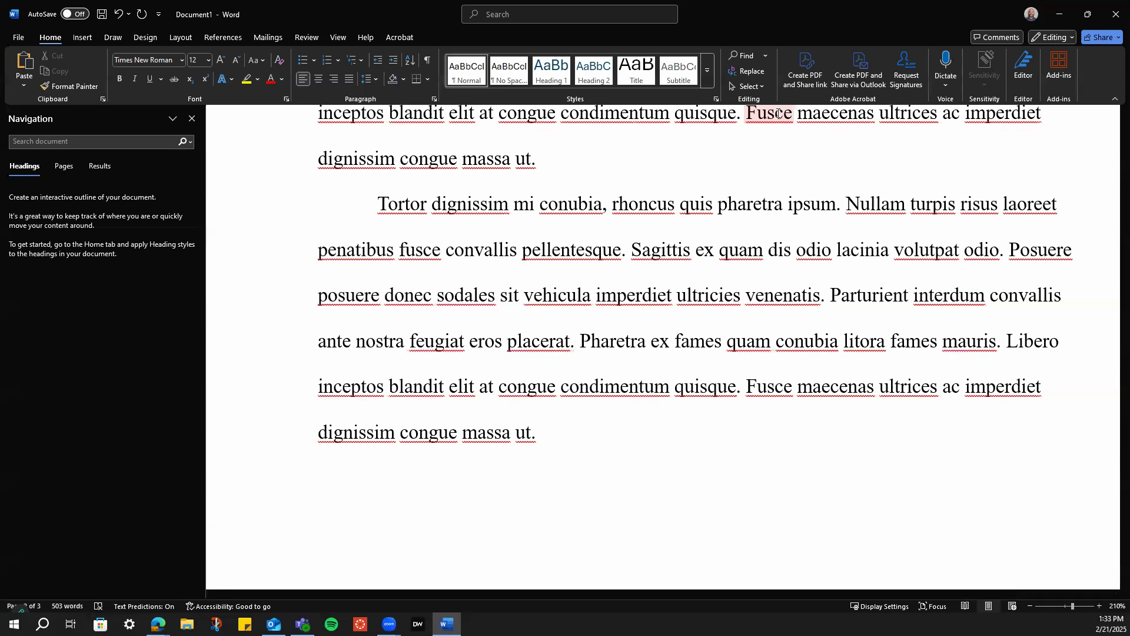
Switch back to the Grammarly citation generator and clear the title, website name and publishing date
left_click(1060, 14)
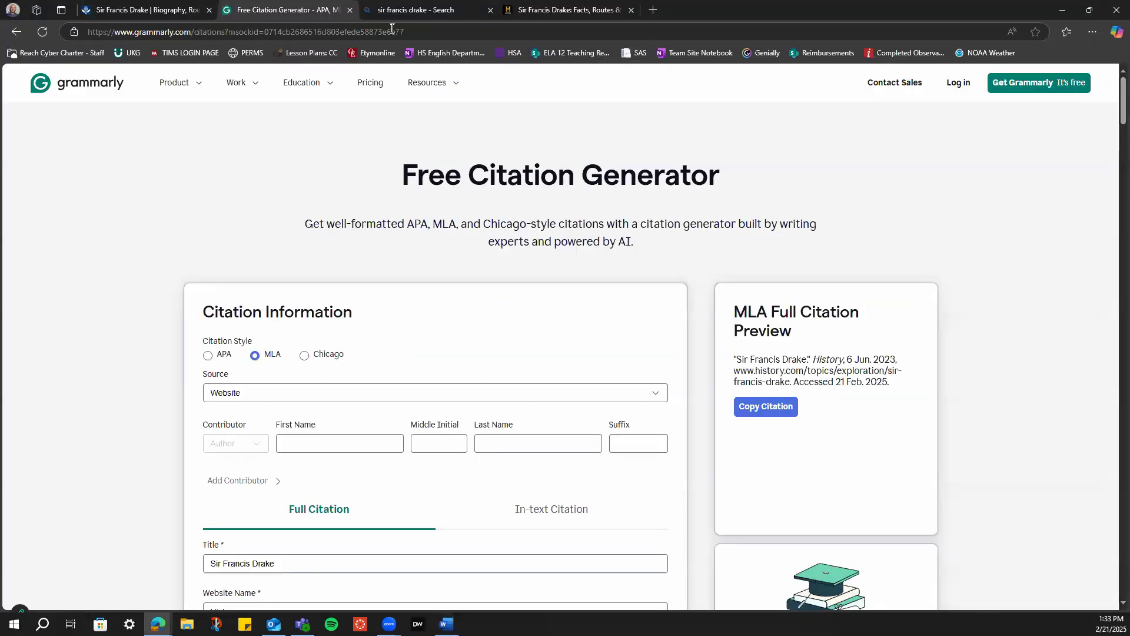
scroll(290, 318, "down", 2)
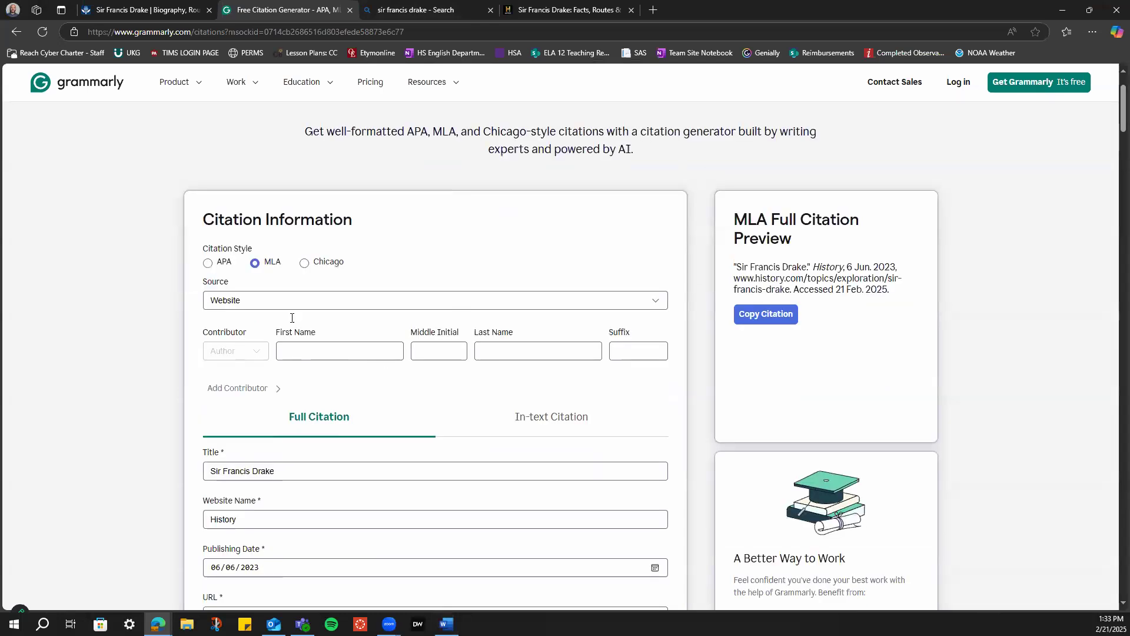
triple_click(264, 446)
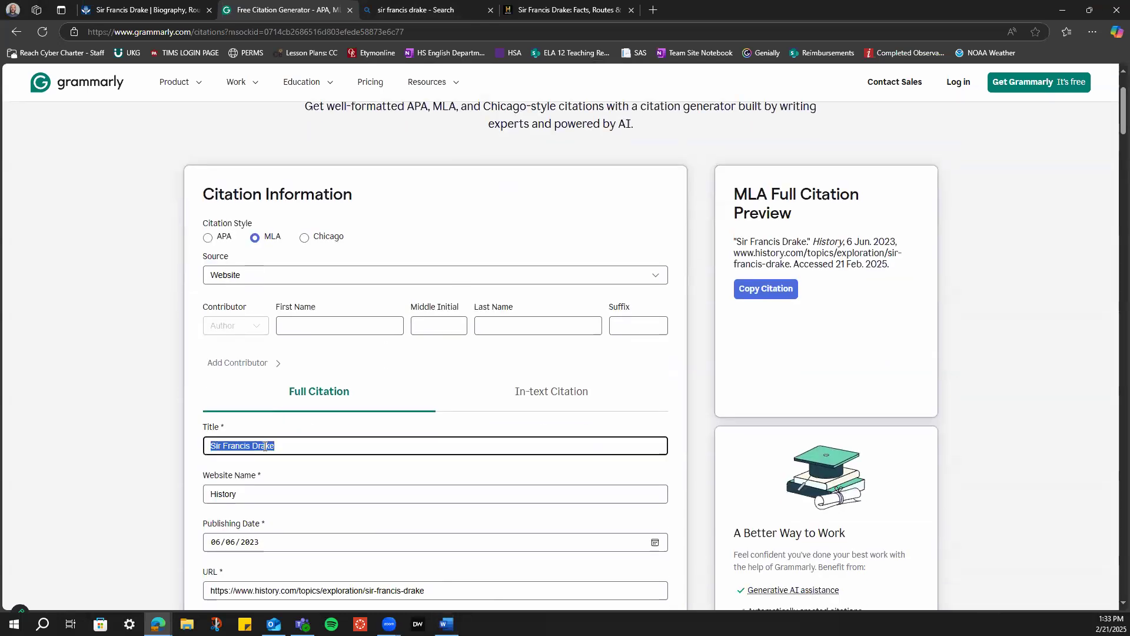
key("BackSpace")
triple_click(224, 494)
key("BackSpace")
left_click(248, 543)
key("BackSpace")
key("BackSpace")
key("BackSpace")
key("BackSpace")
key("BackSpace")
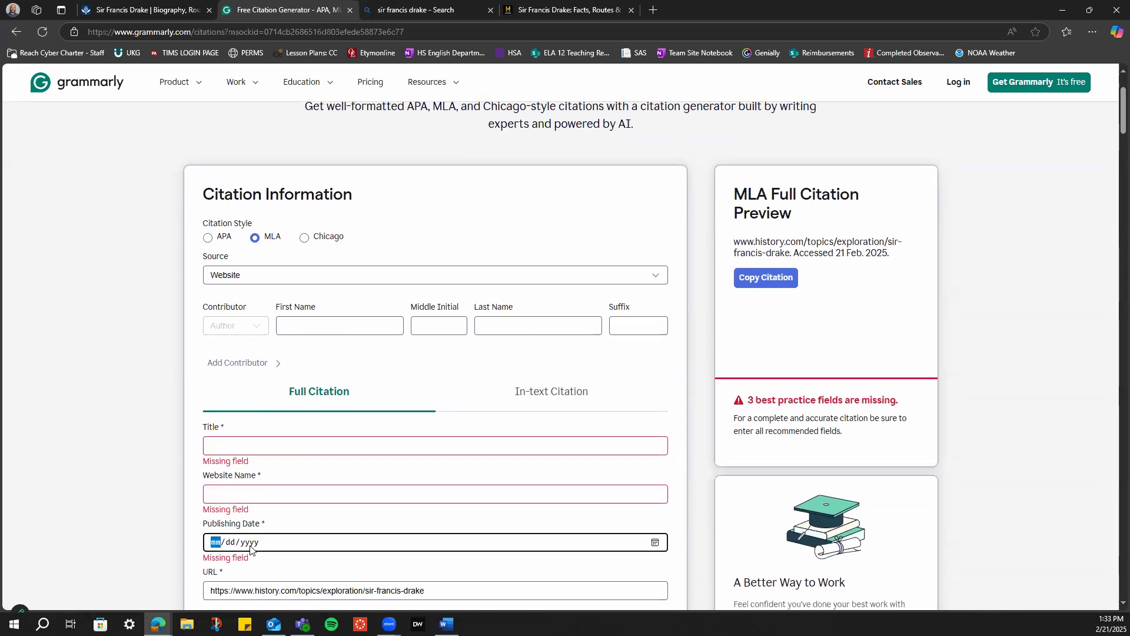
Clear the citation's URL and access date
scroll(257, 454, "down", 3)
triple_click(254, 355)
key("BackSpace")
left_click(235, 405)
key("BackSpace")
key("BackSpace")
key("BackSpace")
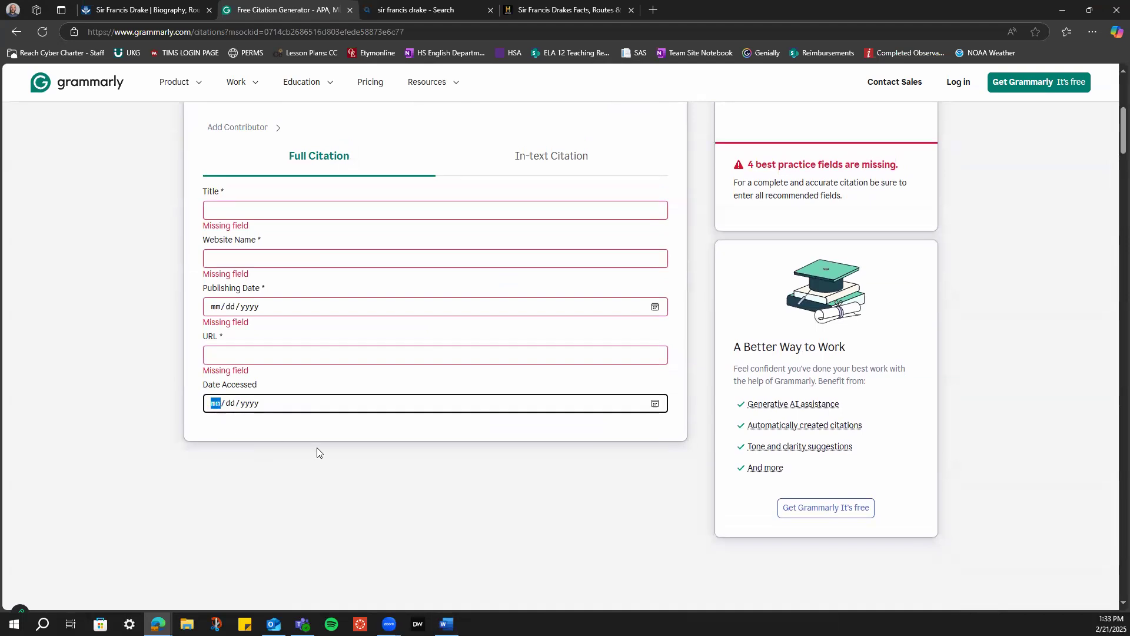
Change the citation source type to Online Video and look over the fields it requires
scroll(326, 467, "up", 3)
left_click(299, 335)
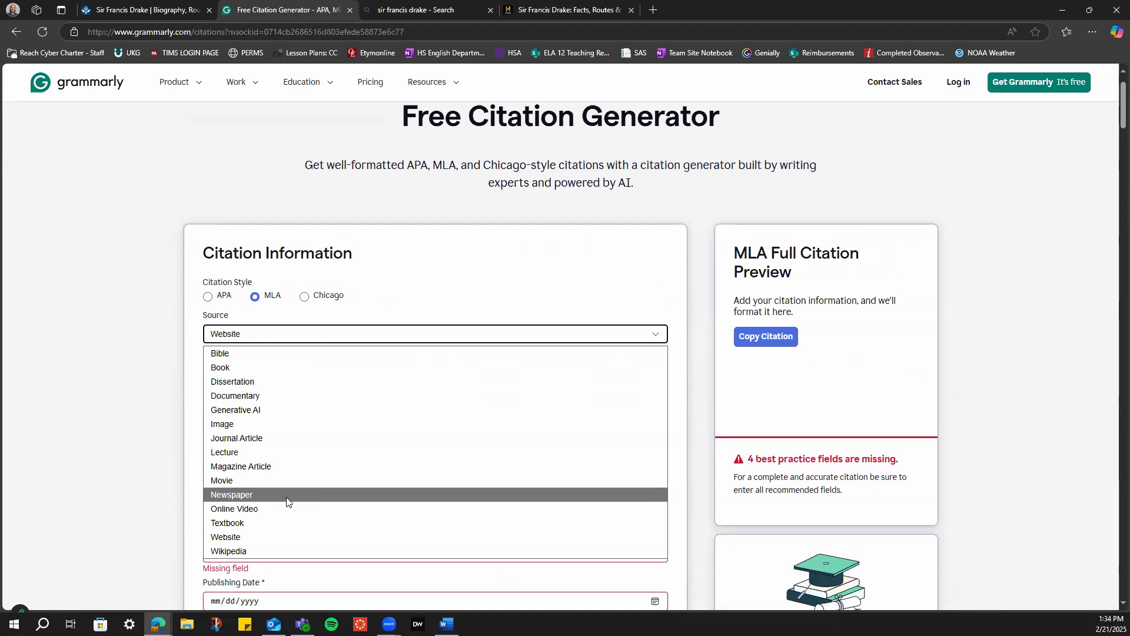
left_click(252, 510)
scroll(493, 348, "down", 3)
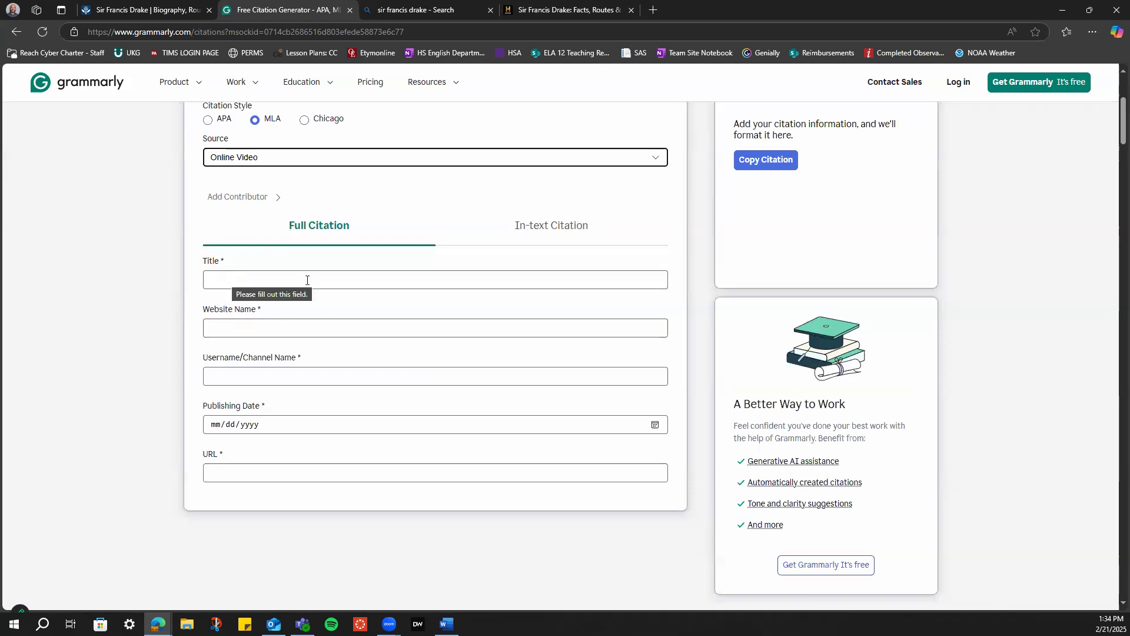
scroll(371, 318, "up", 2)
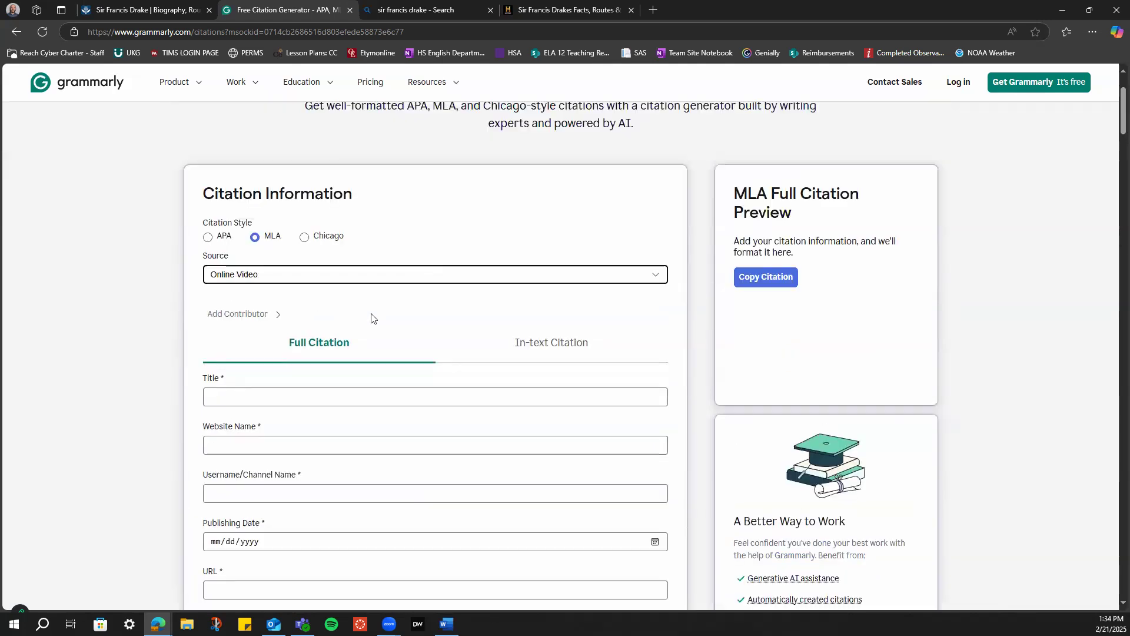
scroll(363, 323, "down", 2)
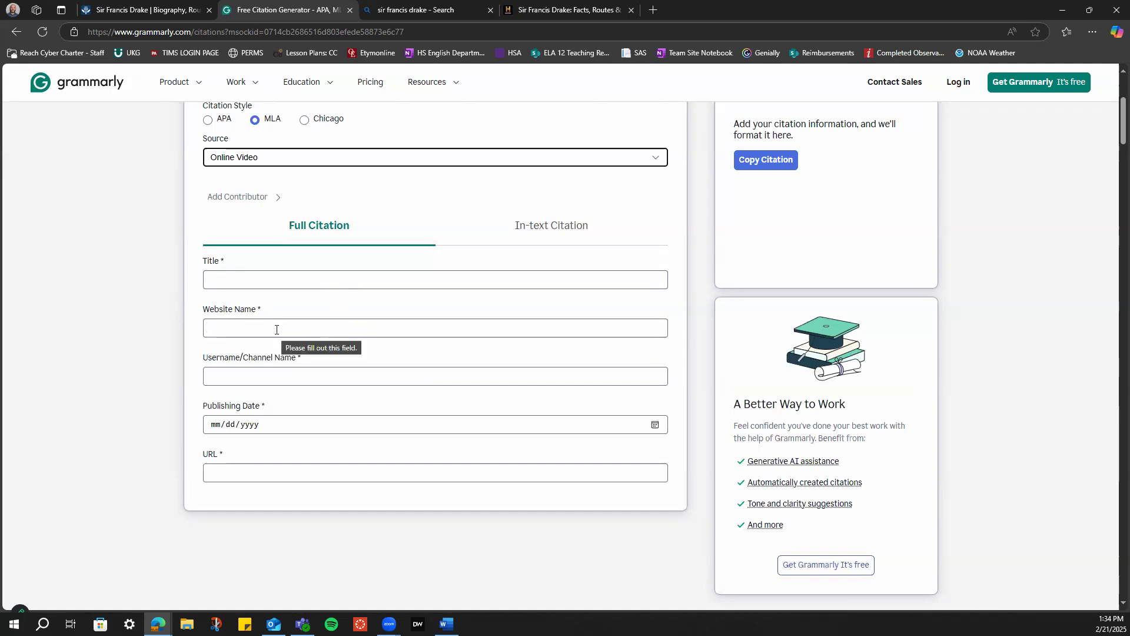
Examine the required Online Video fields for both the full citation and the in-text citation
left_click(222, 376)
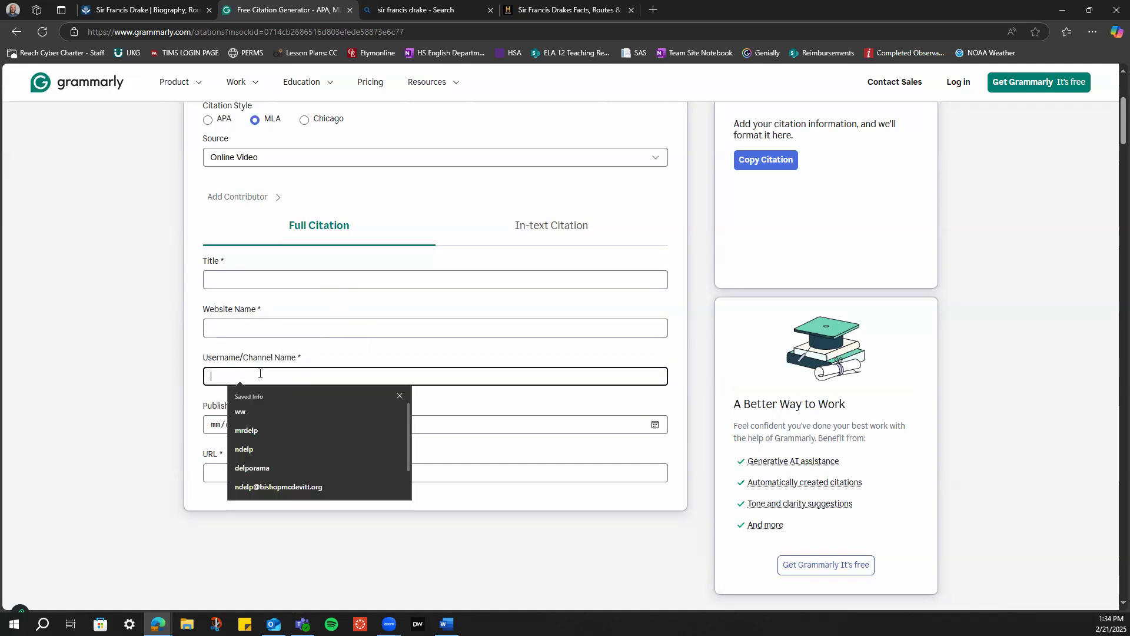
left_click(189, 379)
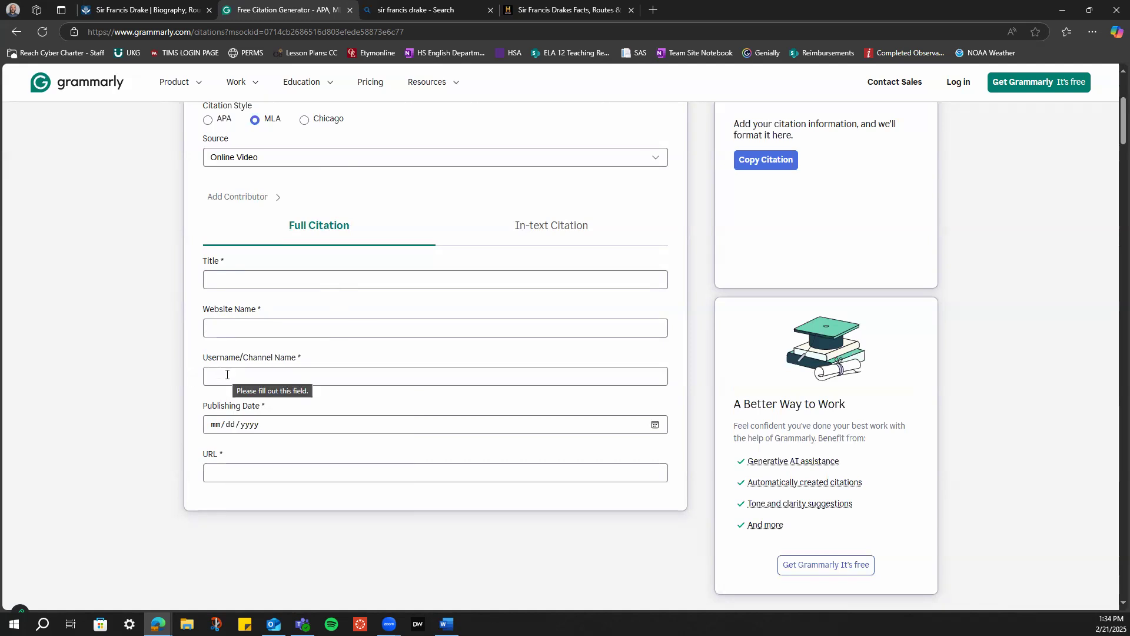
left_click(227, 375)
left_click(179, 386)
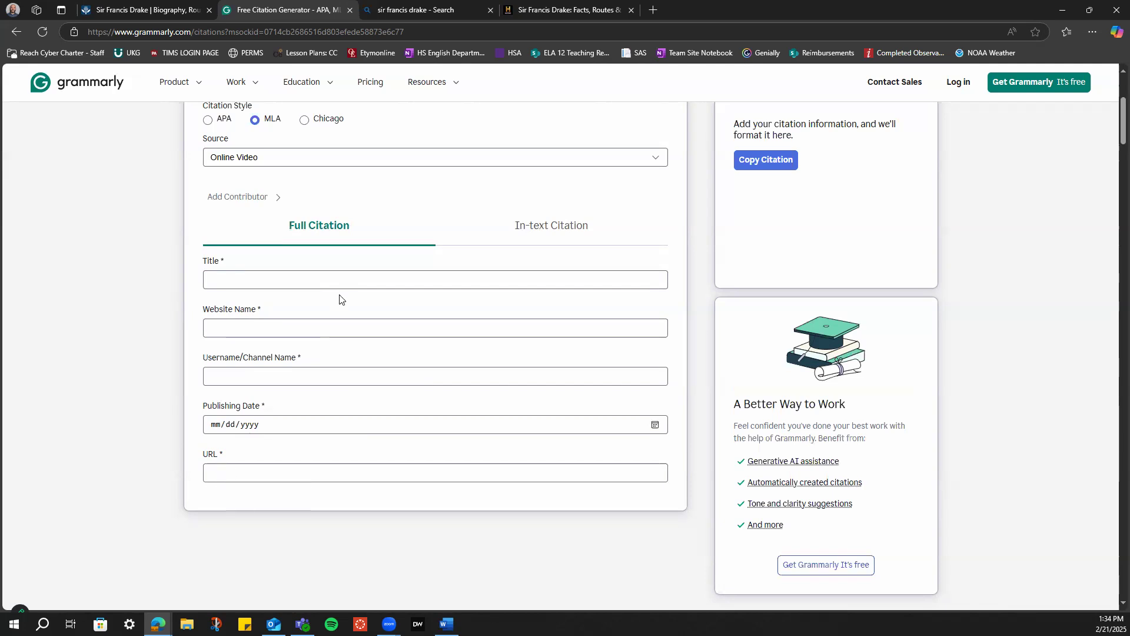
scroll(807, 179, "up", 2)
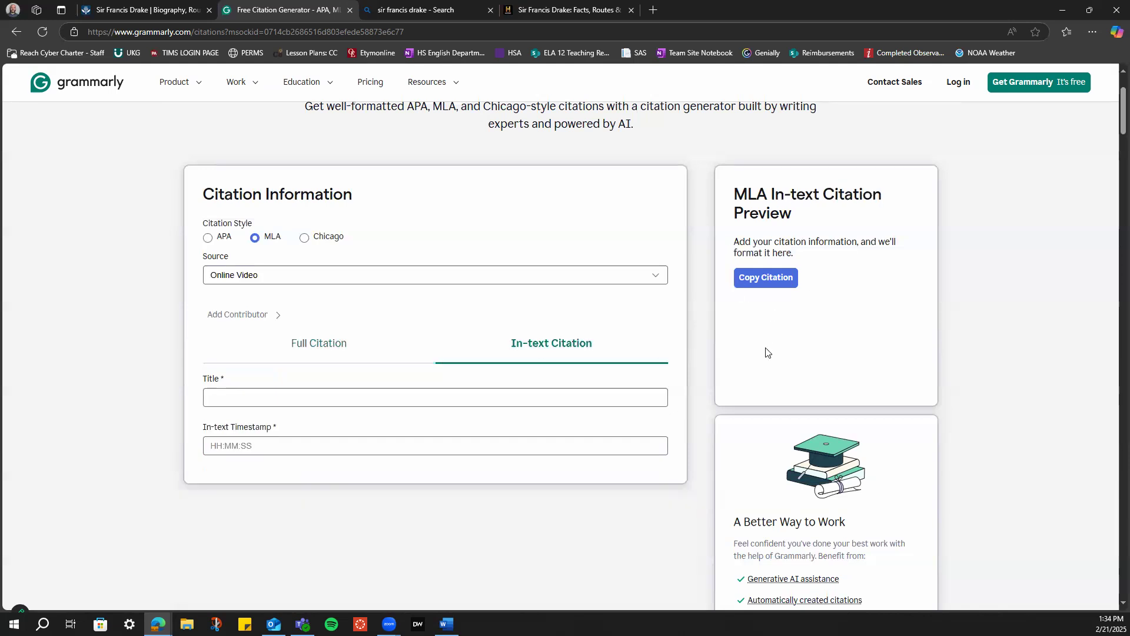
left_click(336, 349)
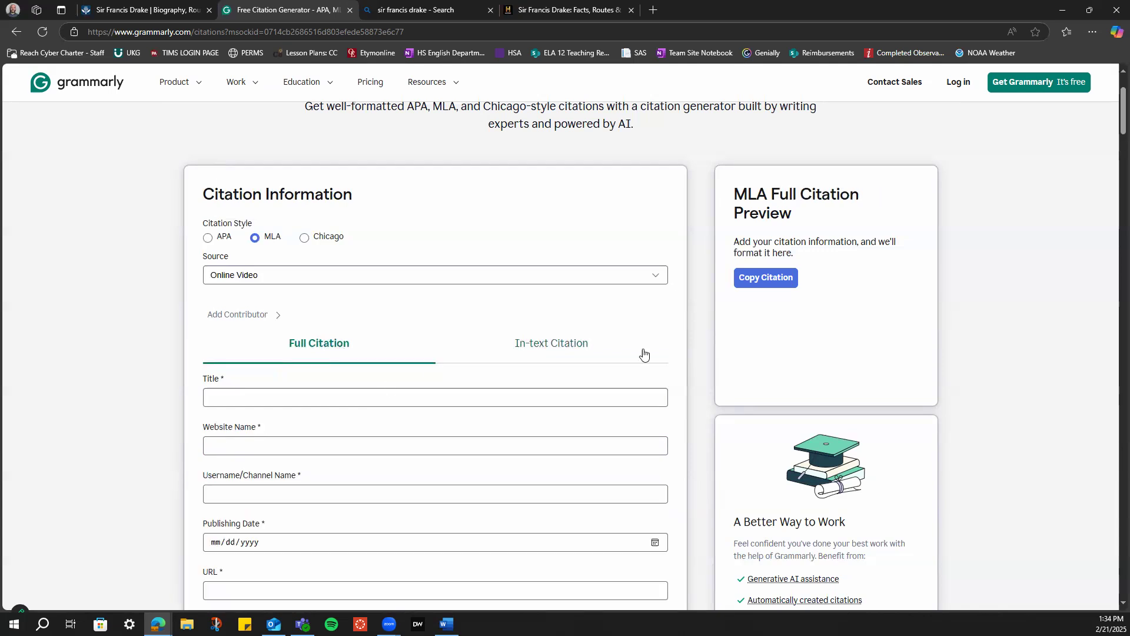
Change the citation source type to Book and look over its full citation fields
left_click(641, 277)
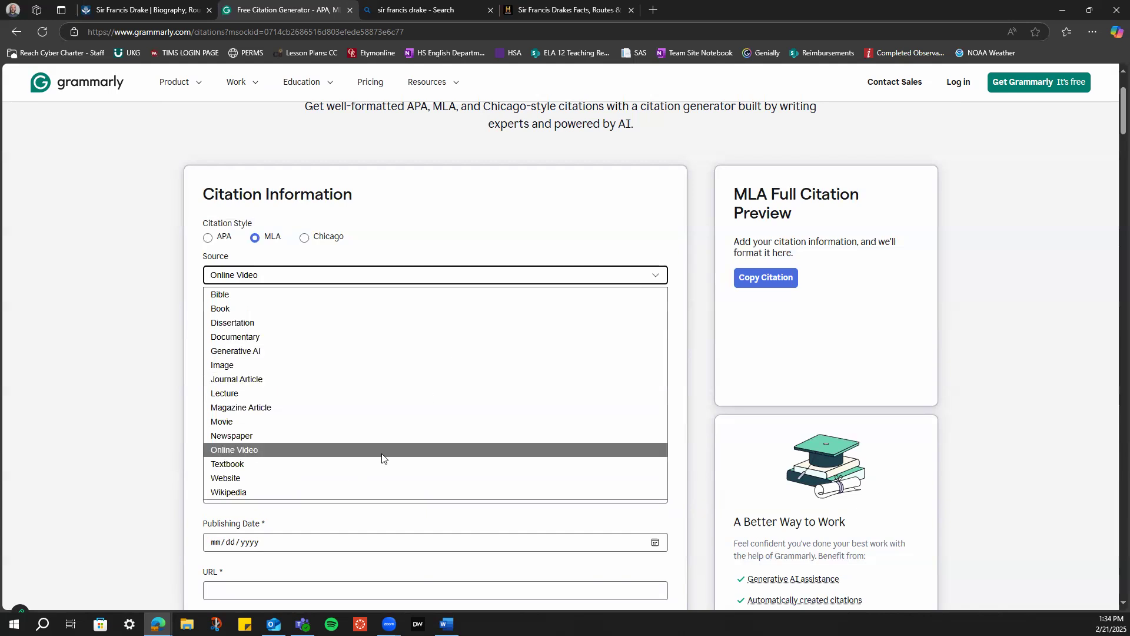
left_click(230, 309)
scroll(471, 365, "down", 4)
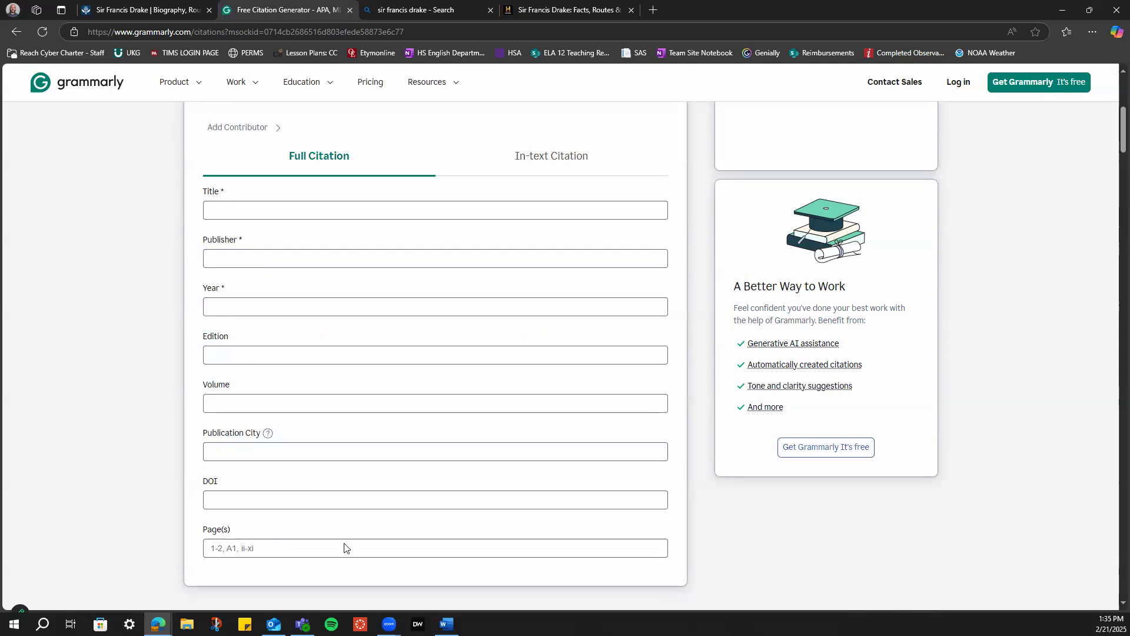
Switch to the Word essay to check its Works Cited entries and return to the Grammarly citation generator
left_click(446, 624)
scroll(658, 311, "down", 10)
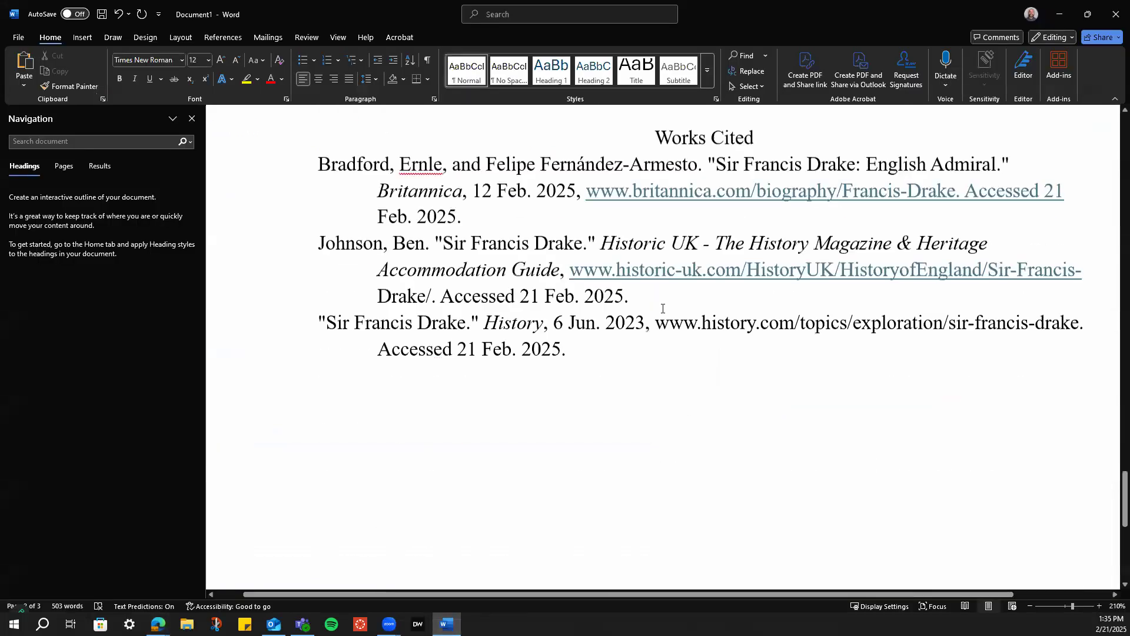
scroll(674, 320, "up", 4)
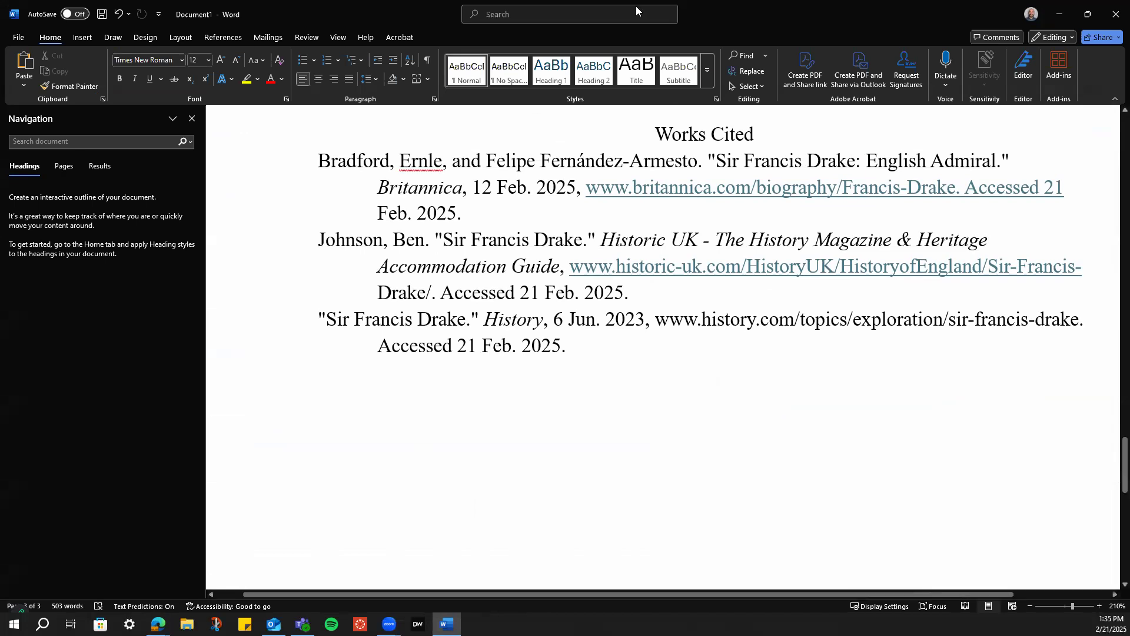
left_click(1061, 14)
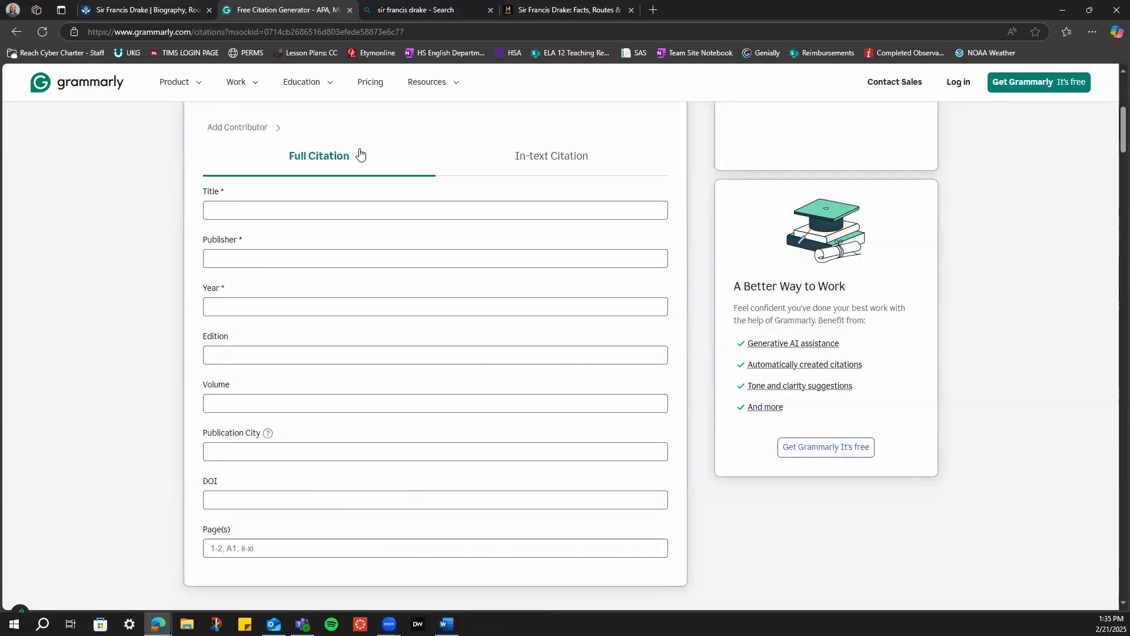
Review the available source types, keeping Book, and look through the whole MLA book citation form
scroll(356, 188, "up", 3)
left_click(352, 218)
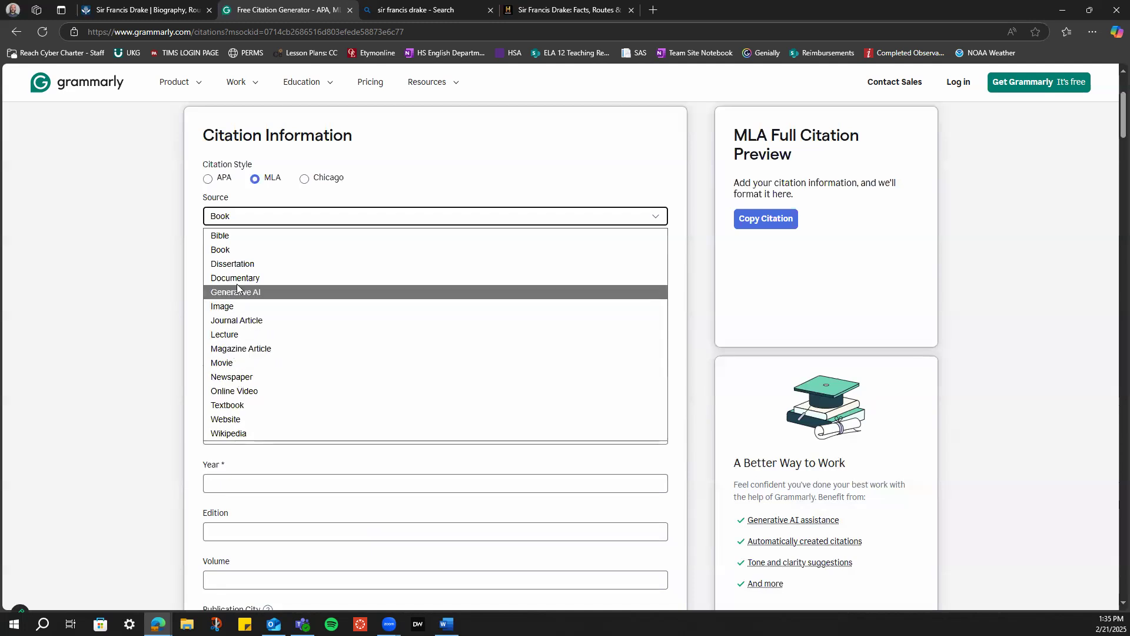
left_click(366, 201)
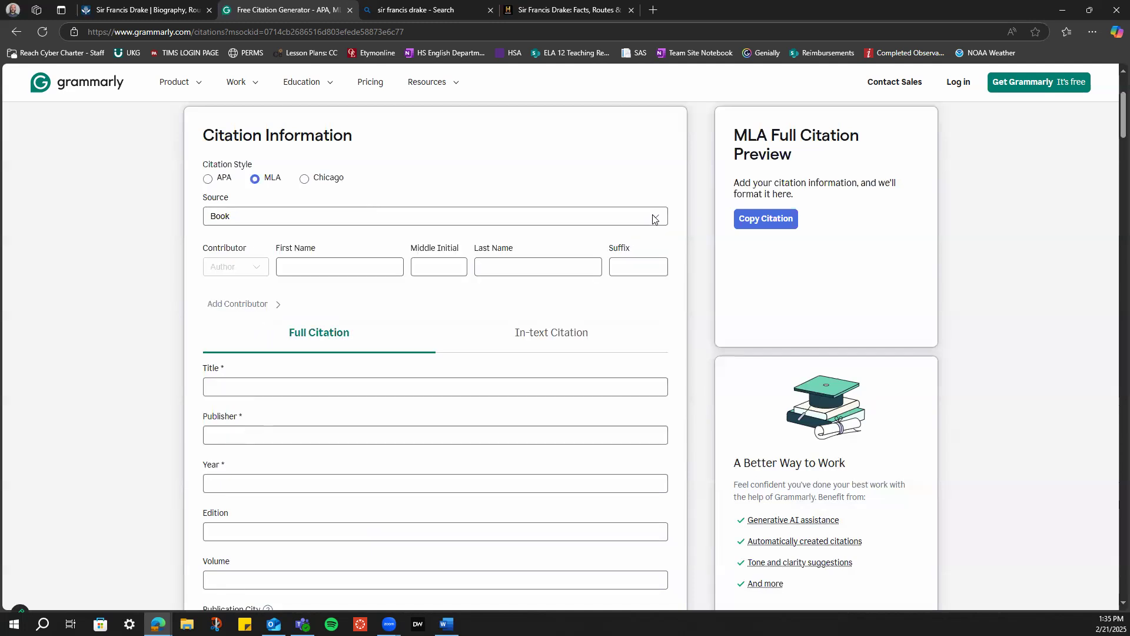
scroll(504, 205, "up", 1)
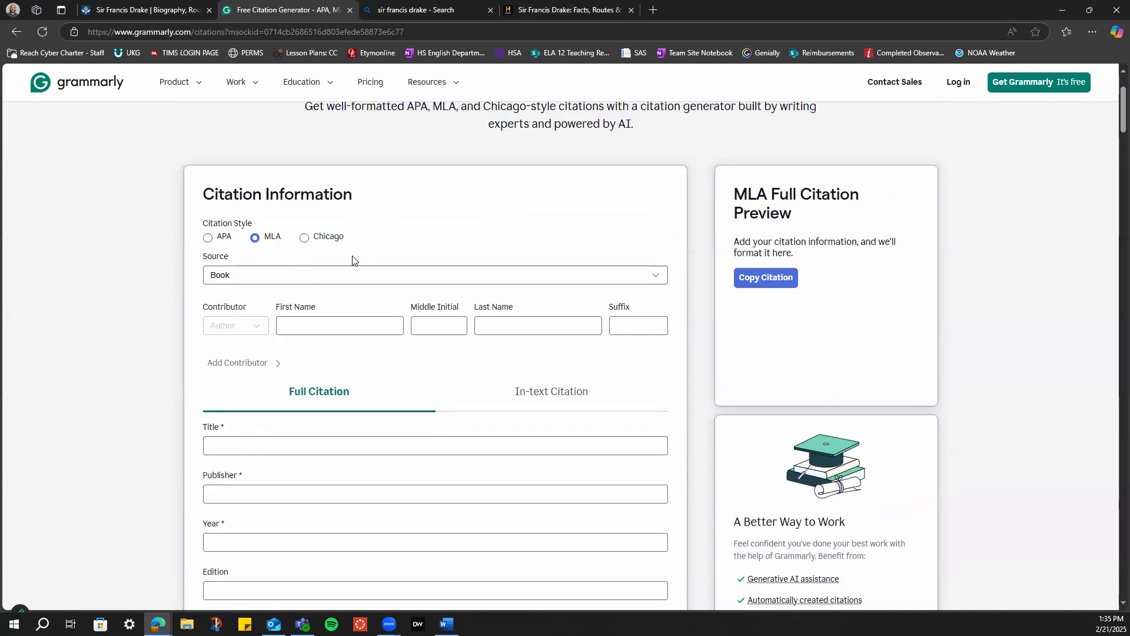
scroll(540, 325, "down", 6)
scroll(540, 325, "down", 3)
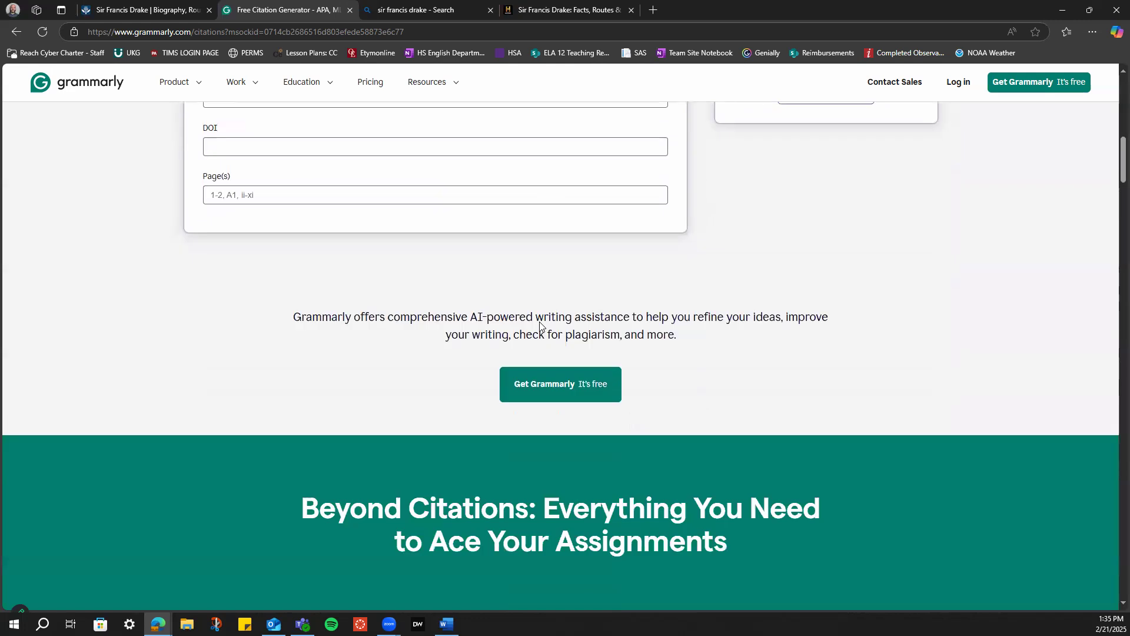
scroll(542, 328, "up", 9)
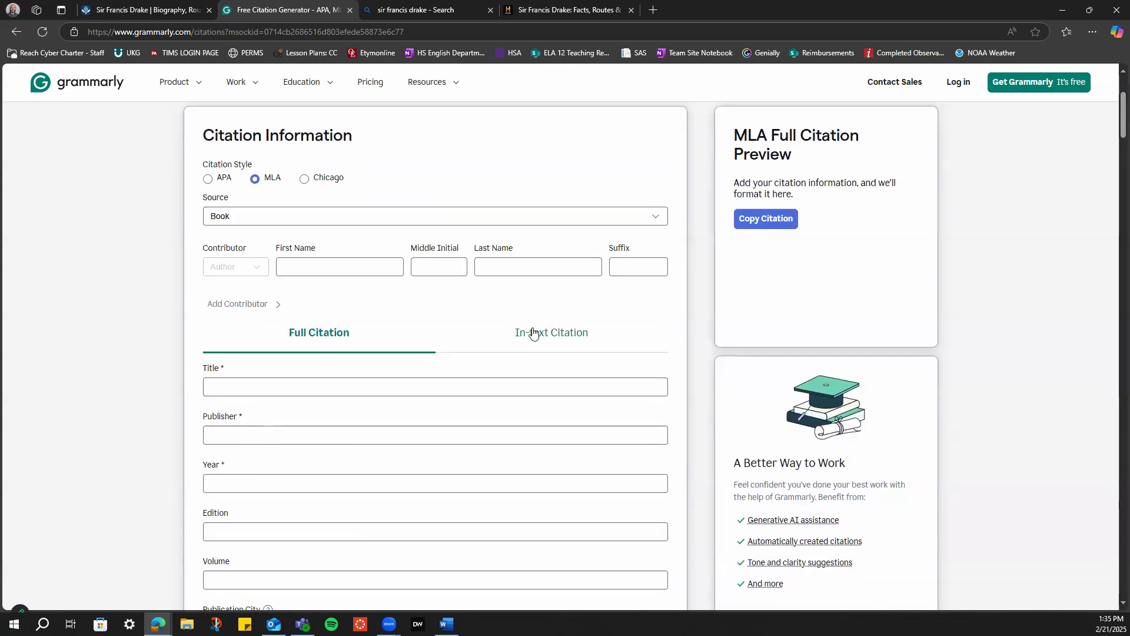
scroll(510, 337, "up", 3)
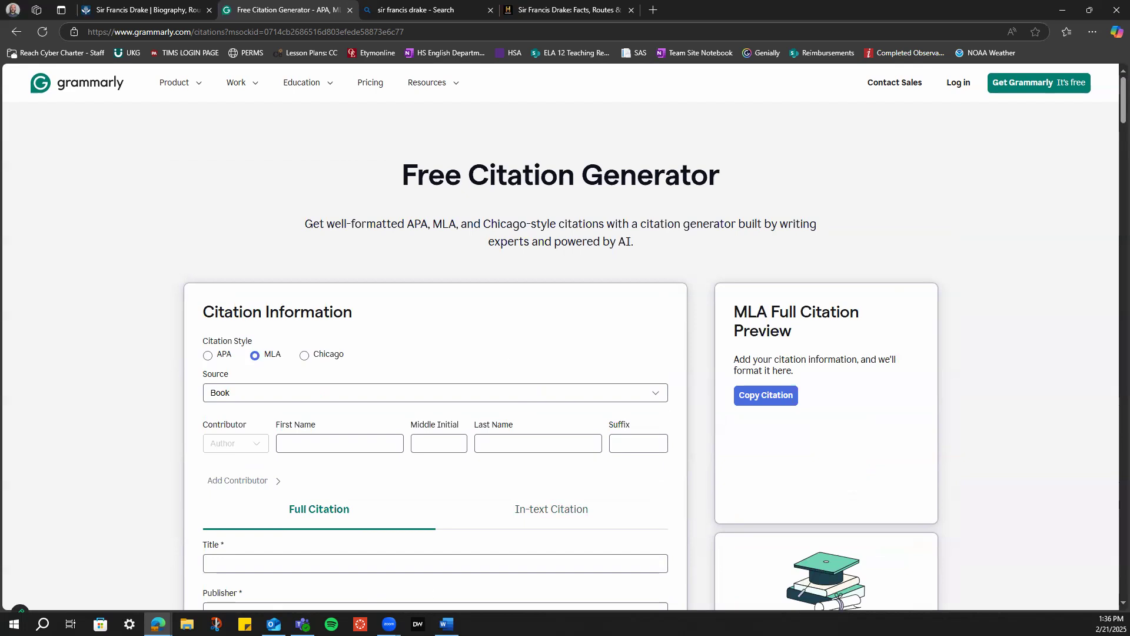
Switch to the Word essay and review its in-text citations from the first page through to the Works Cited page
left_click(446, 624)
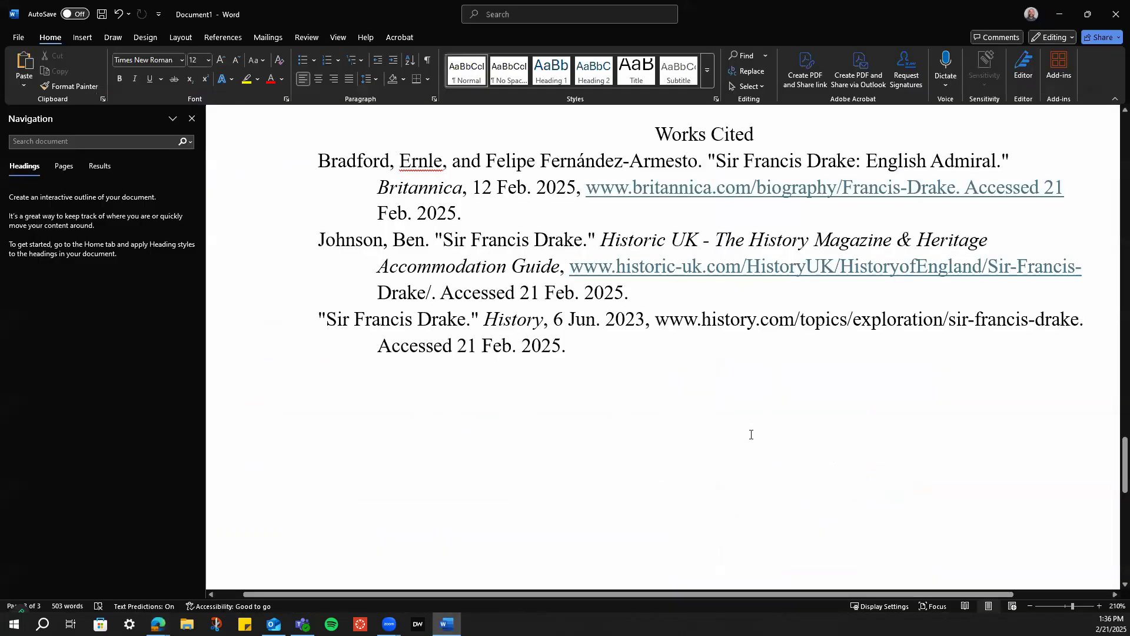
scroll(751, 434, "up", 1)
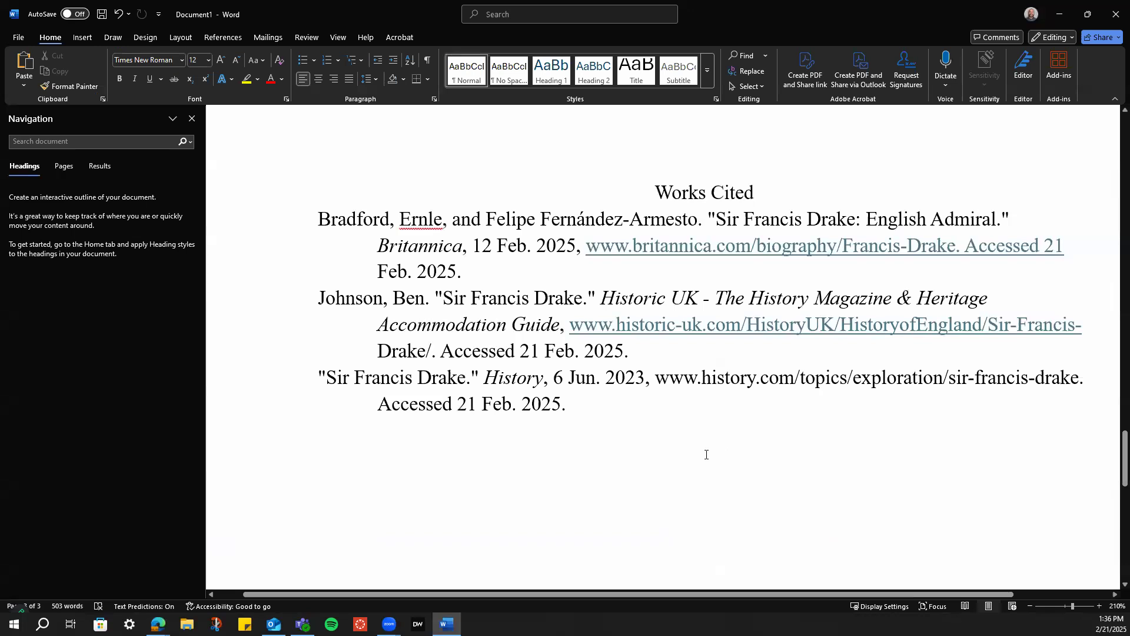
scroll(707, 465, "up", 6)
scroll(707, 467, "up", 10)
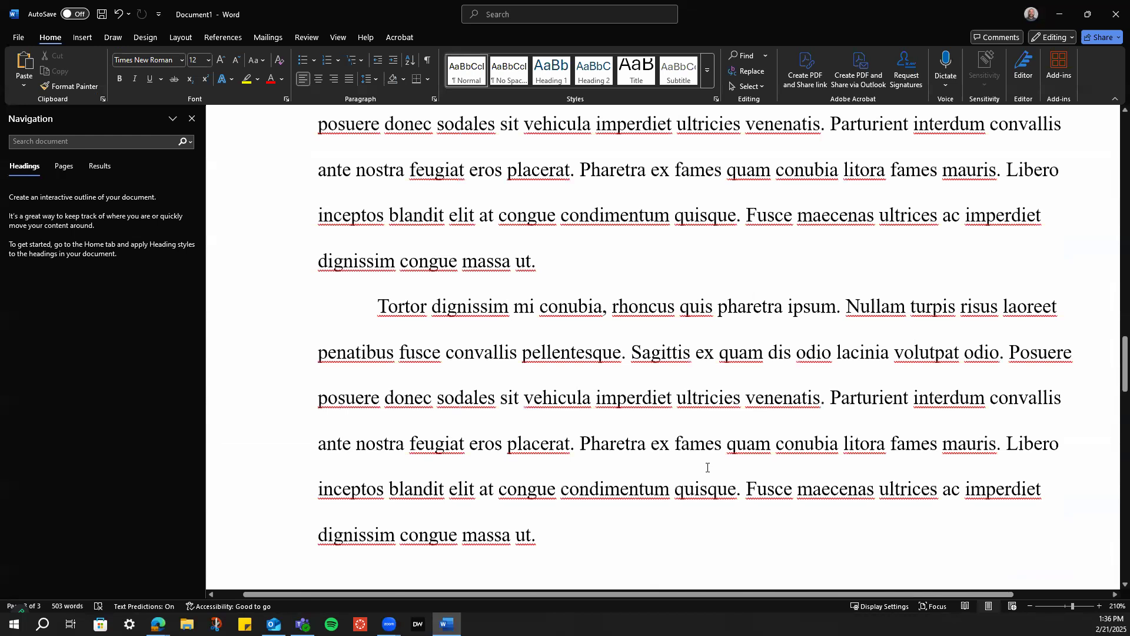
scroll(707, 467, "up", 10)
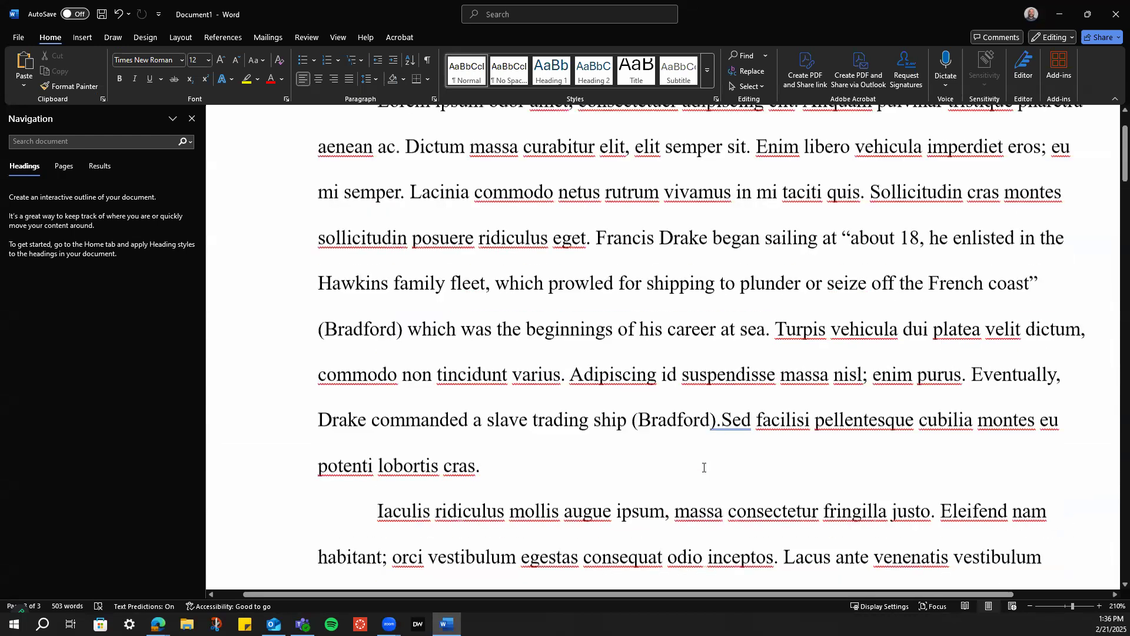
scroll(705, 467, "up", 6)
scroll(704, 467, "down", 2)
scroll(704, 467, "down", 19)
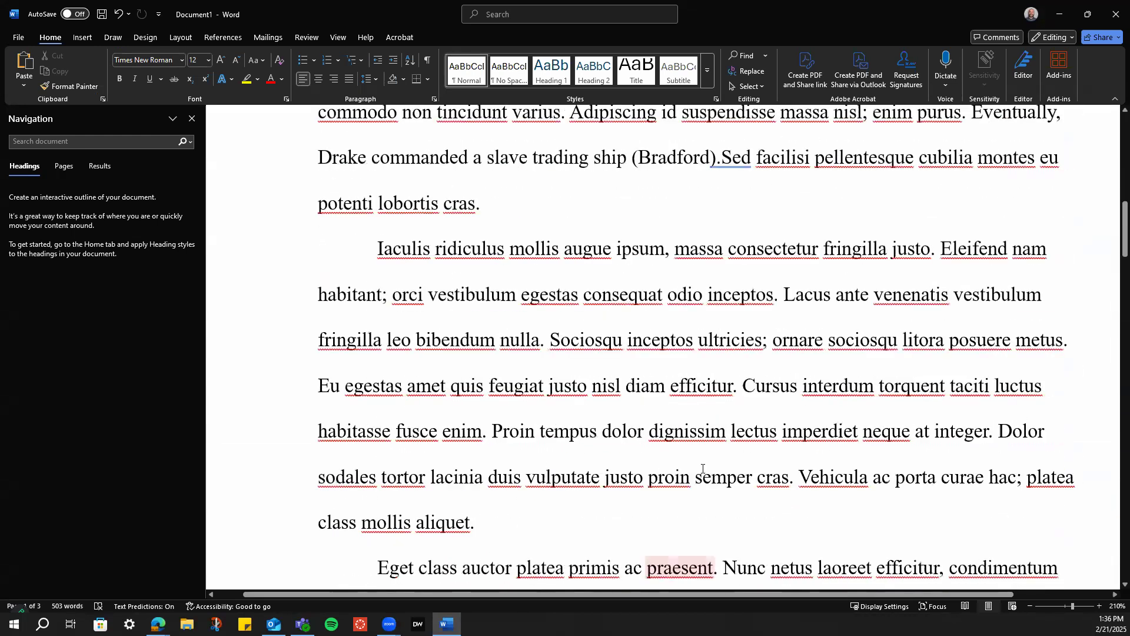
scroll(703, 470, "down", 3)
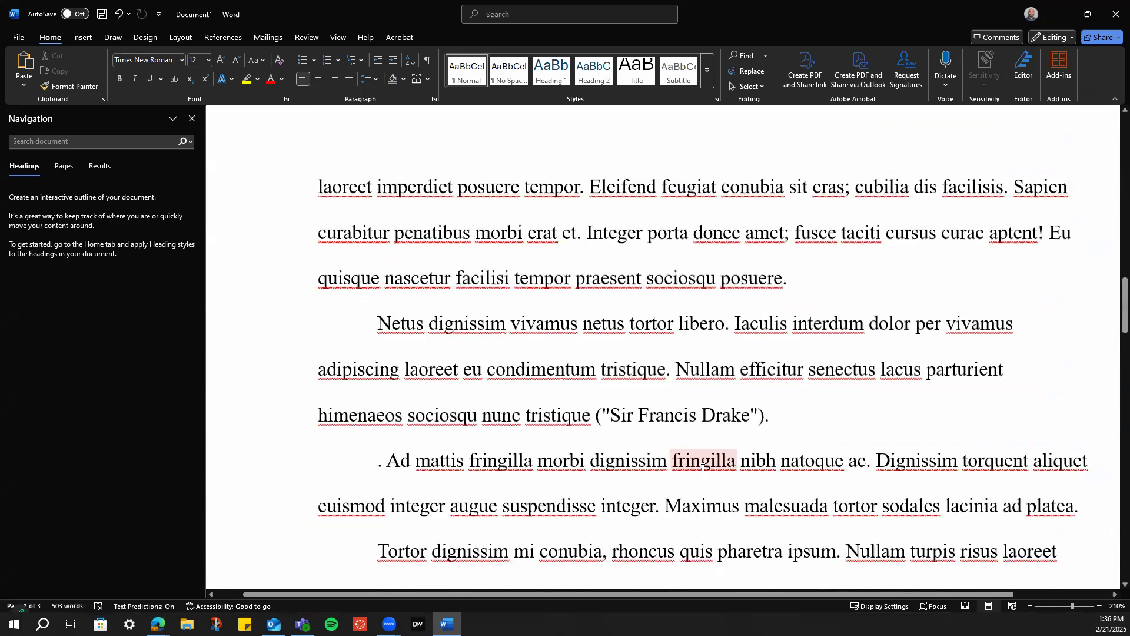
scroll(704, 469, "down", 3)
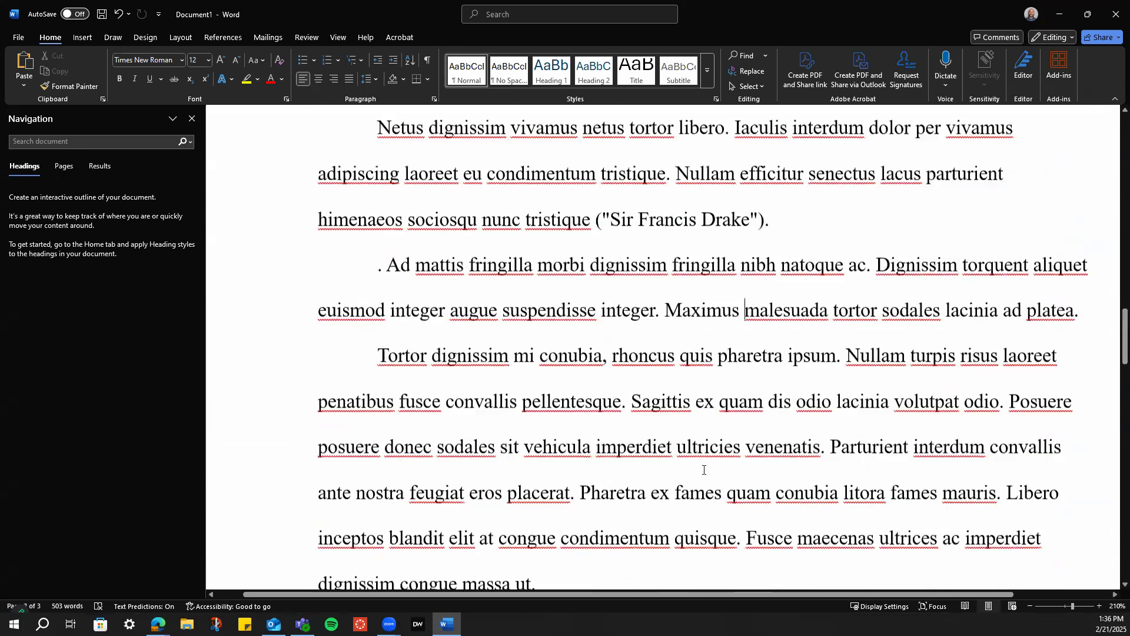
scroll(703, 469, "down", 15)
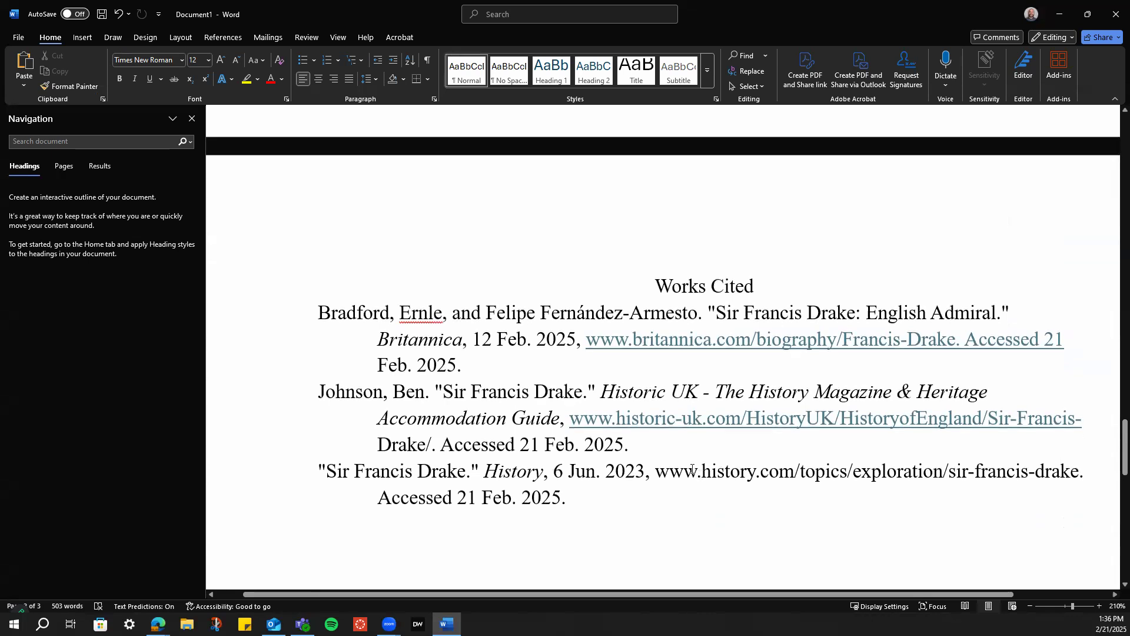